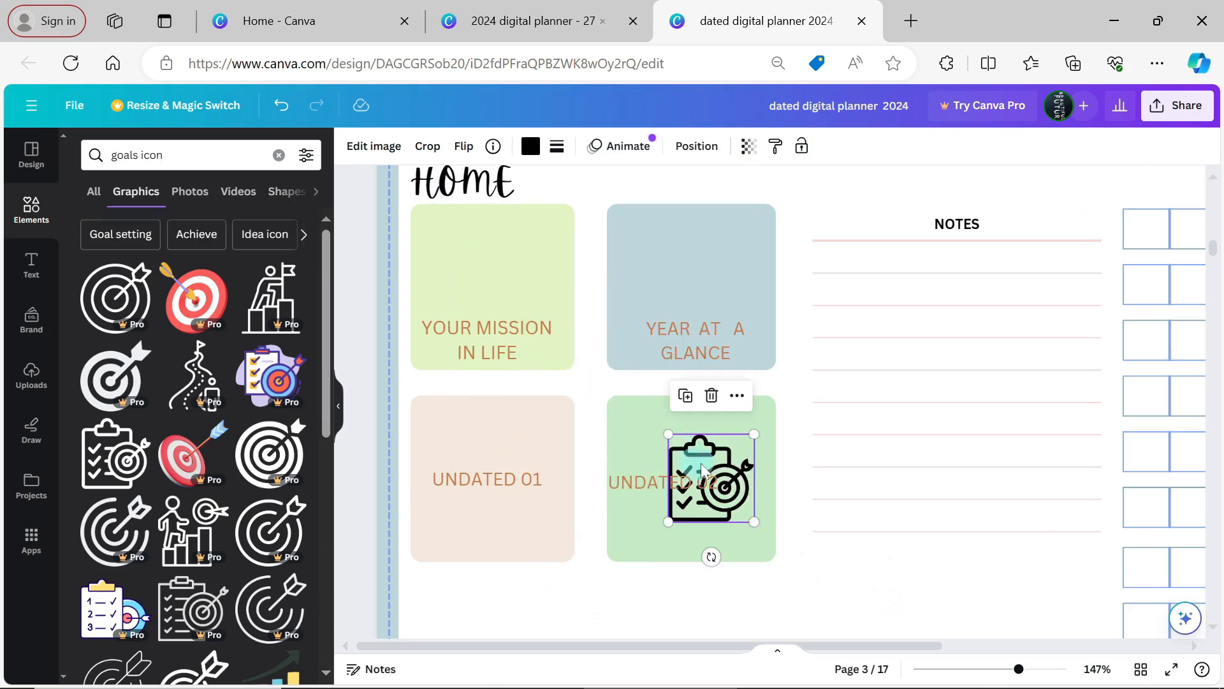
Place the clipboard goals icon on the Your Mission in Life card and recolour it periwinkle blue from the document colors
left_click_drag(541, 315, 528, 302)
left_click_drag(484, 269, 501, 276)
left_click(531, 146)
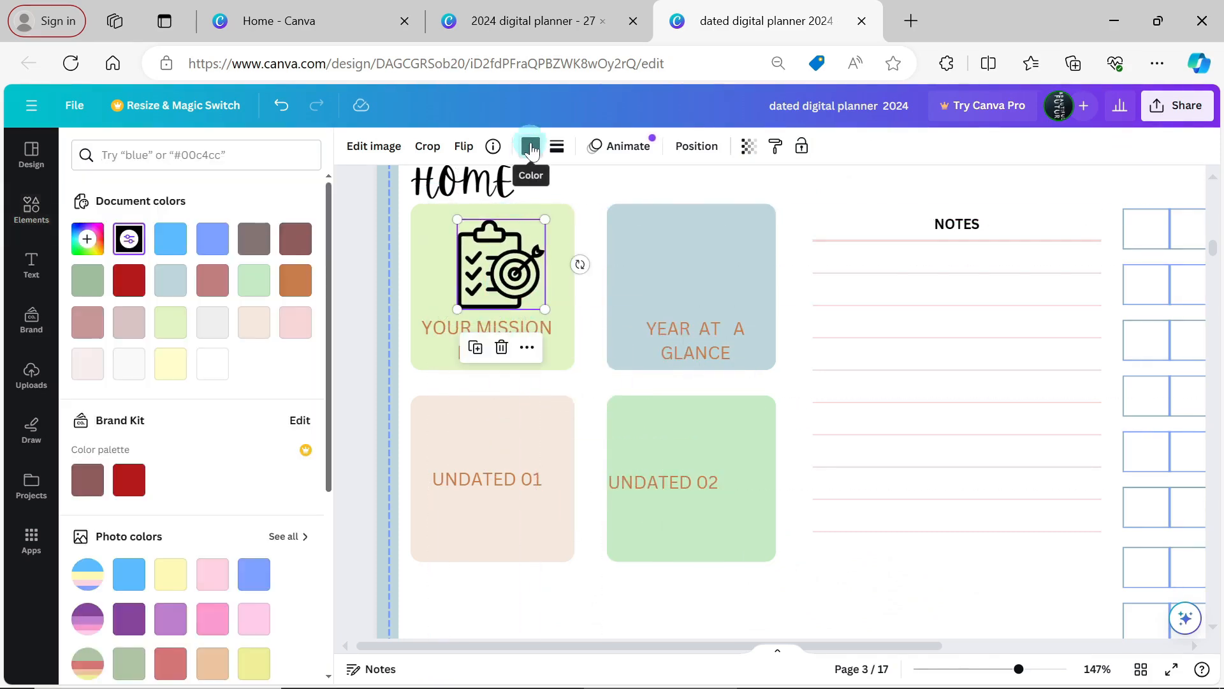
left_click(216, 228)
left_click(700, 352)
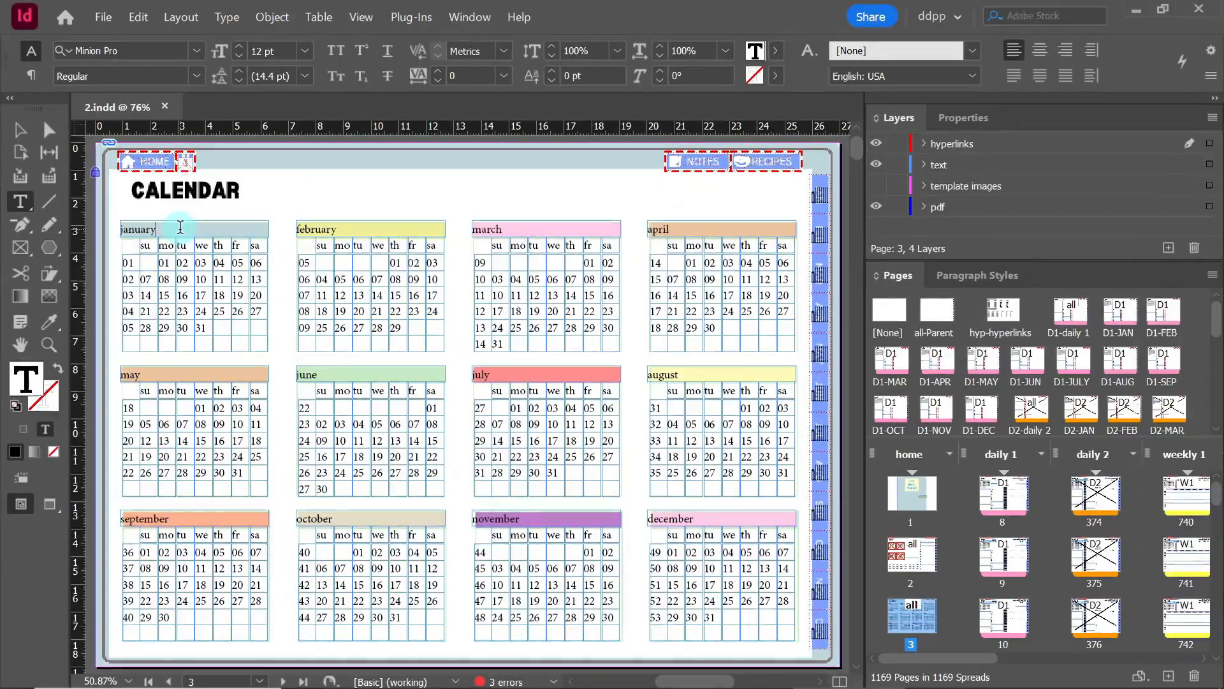
In InDesign, set the calendar's january heading to all caps and enter "cal" as its font name
left_click(336, 50)
left_click(142, 51)
type("cal")
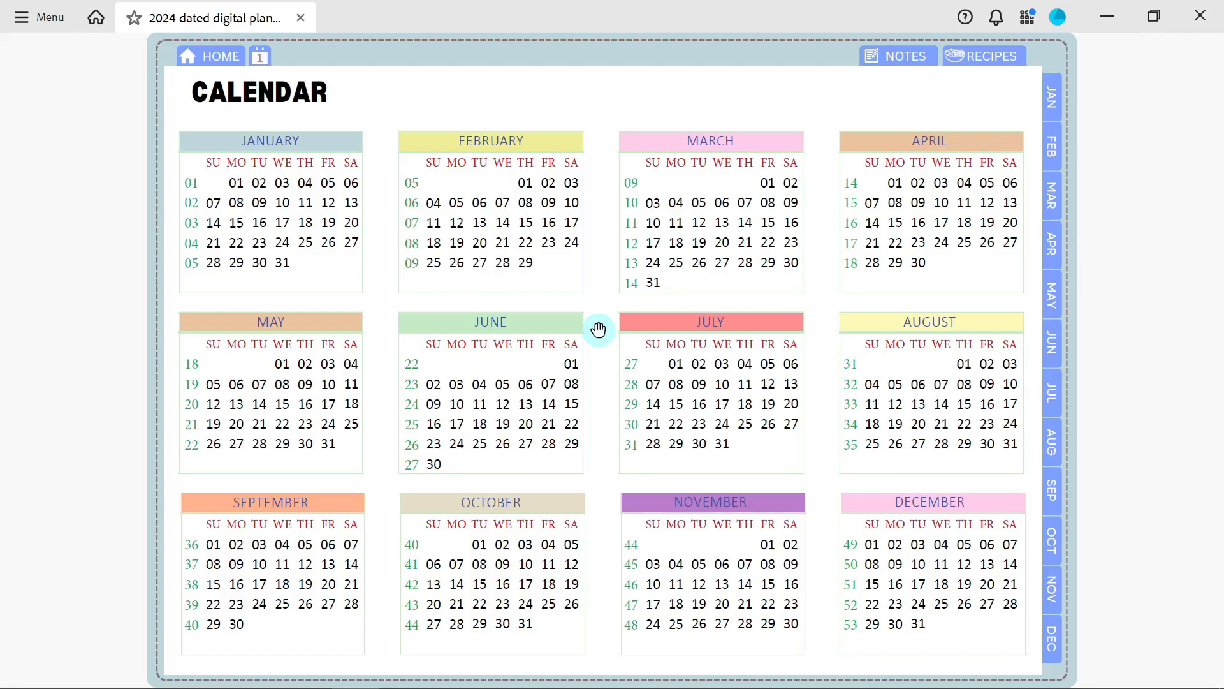
Follow the planner PDF's links from a March date to the daily, week 12, habit tracker, March monthly and finance pages
left_click(717, 240)
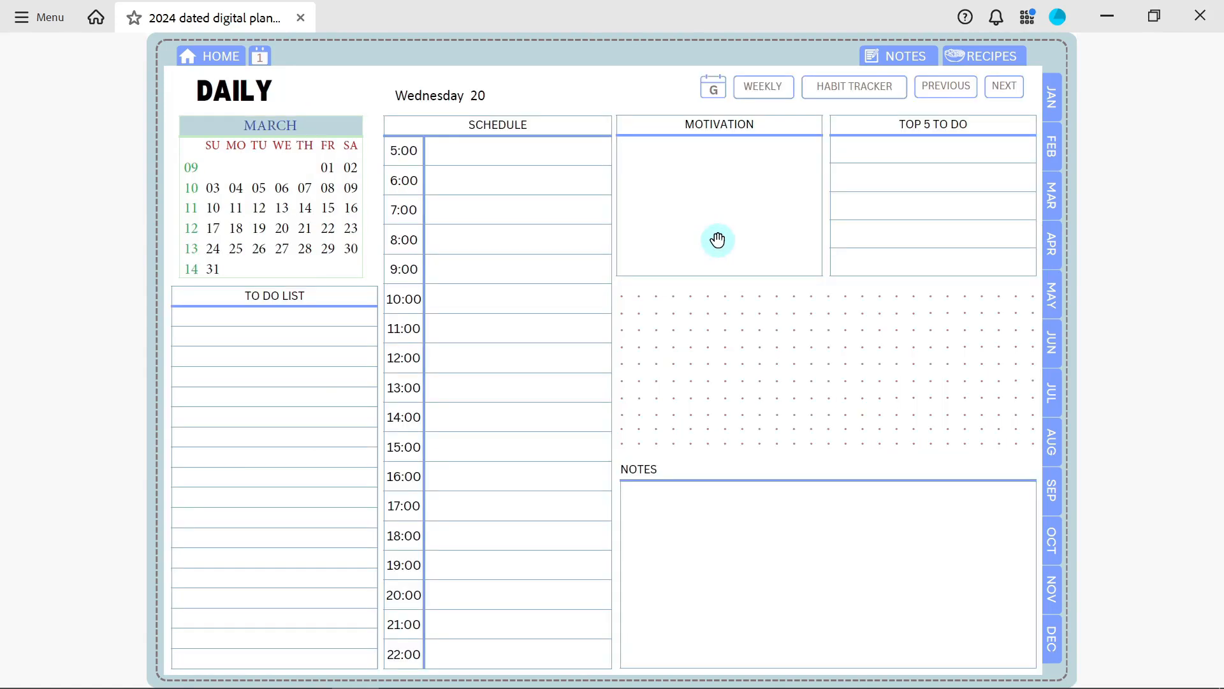
left_click(192, 230)
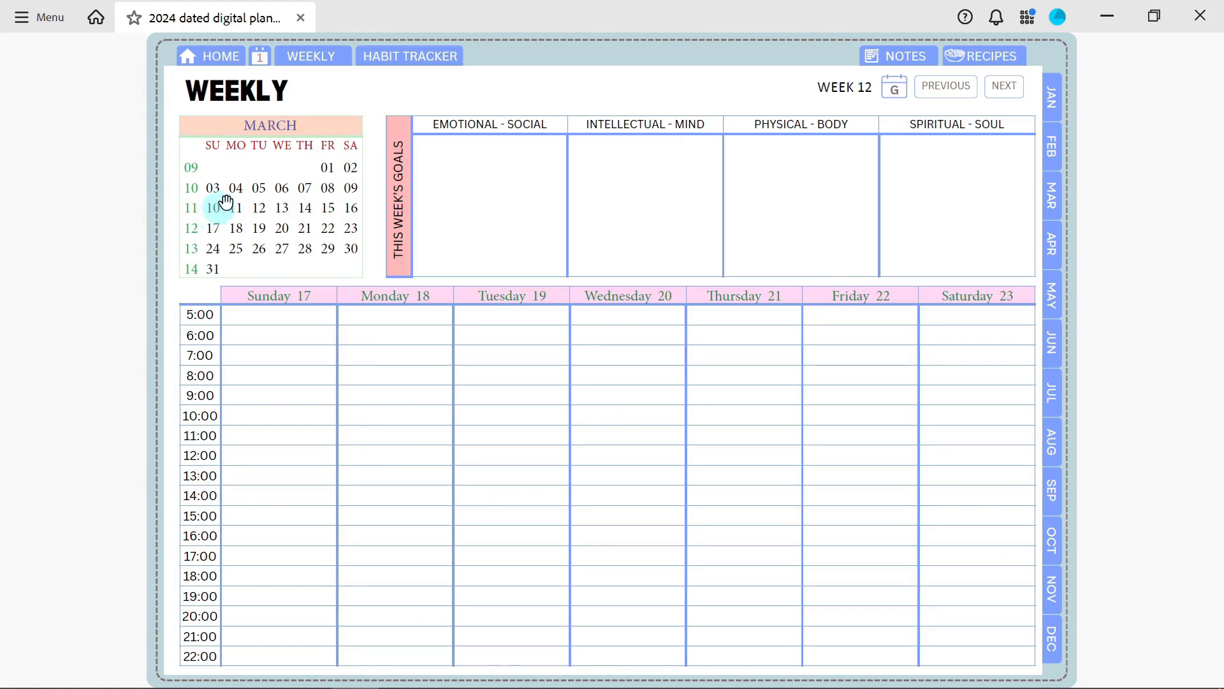
left_click(421, 57)
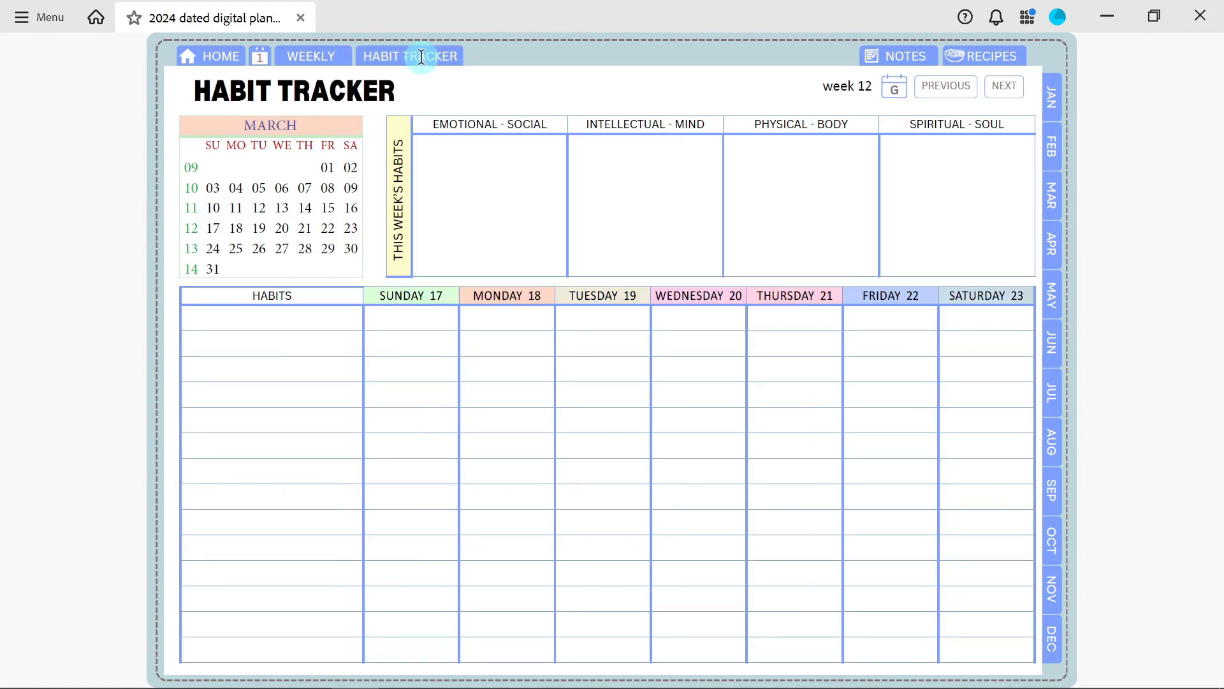
left_click(277, 129)
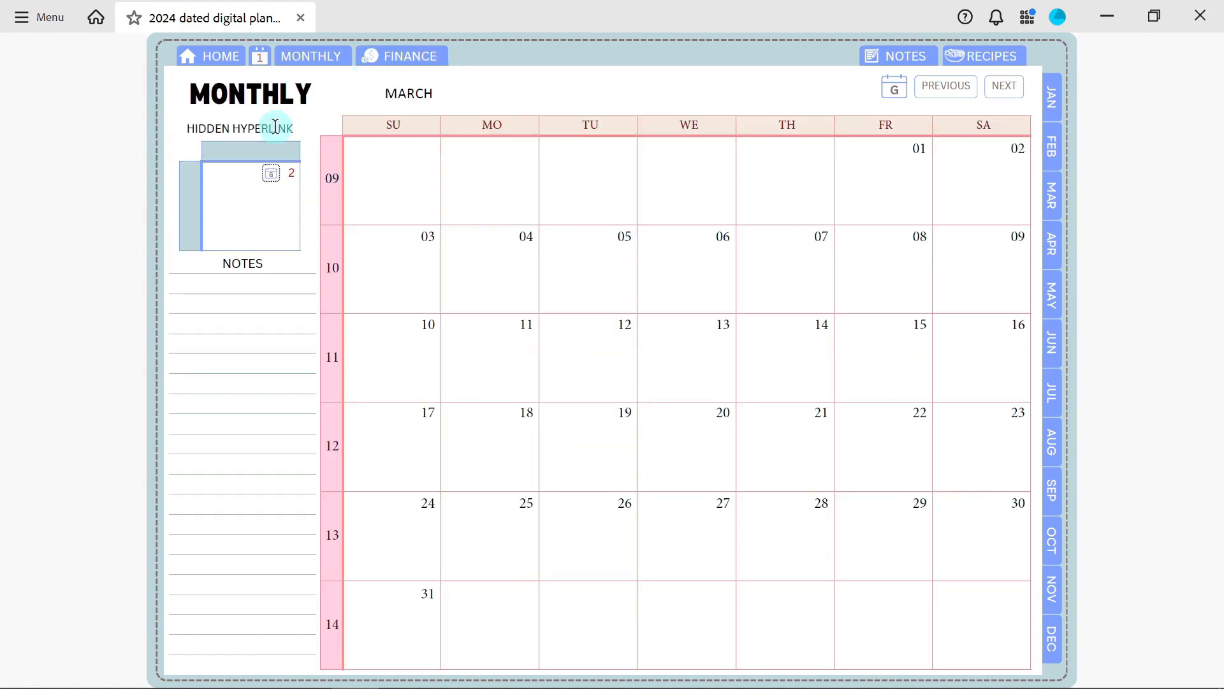
left_click(407, 57)
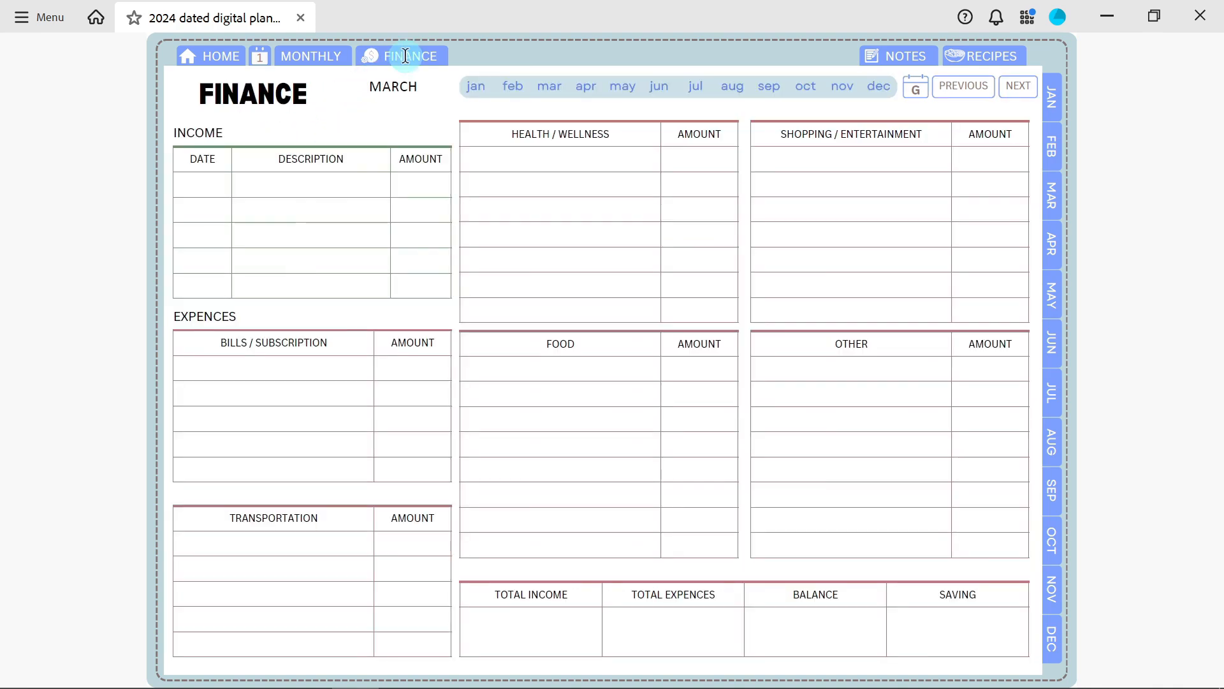
Check the links to notes page 6 and recipes page 7 through their overviews, and return to the home page
left_click(893, 64)
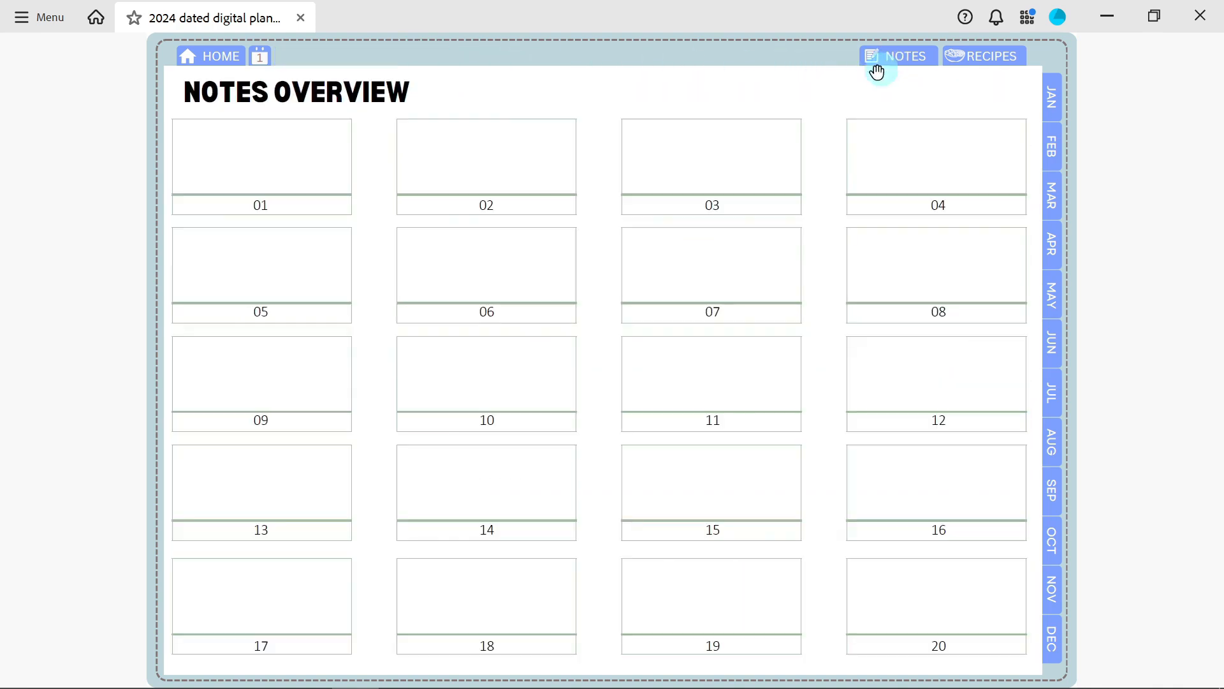
left_click(487, 316)
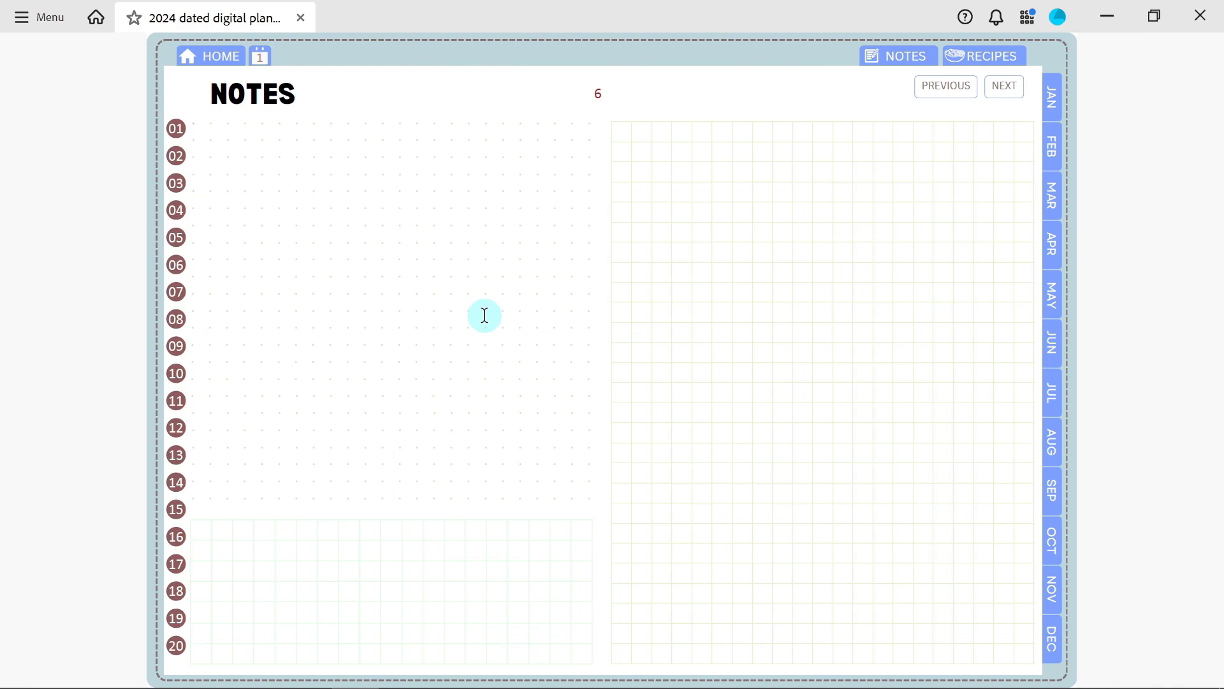
left_click(985, 56)
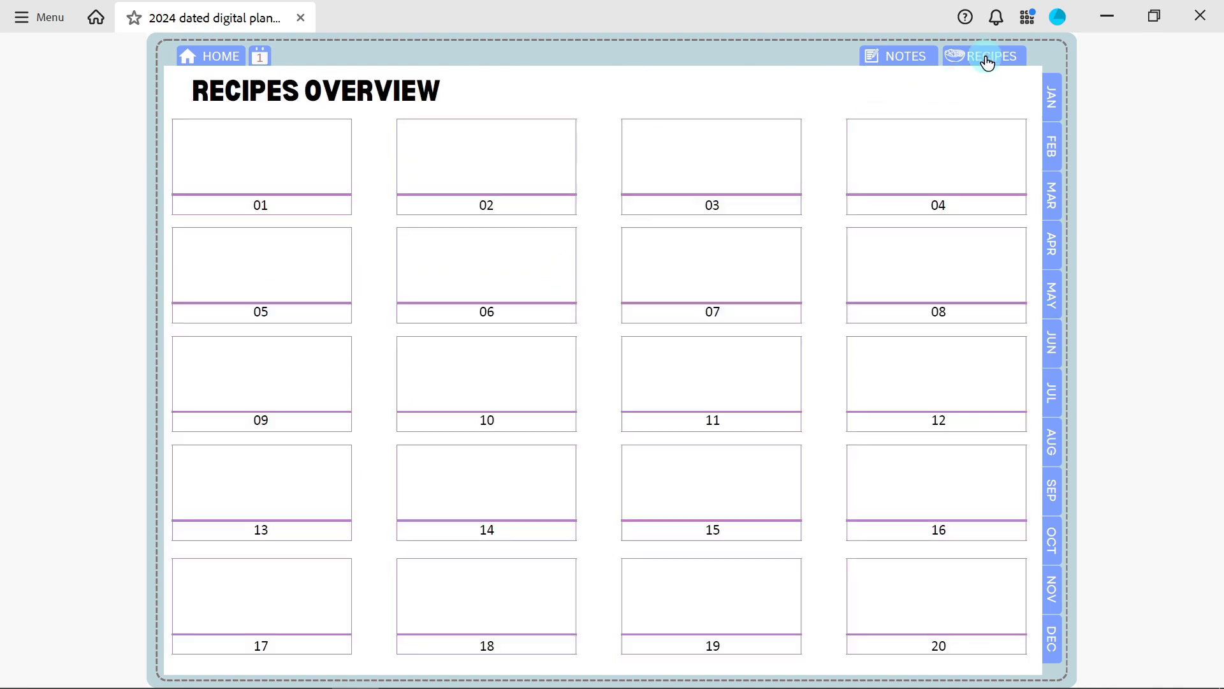
left_click(729, 262)
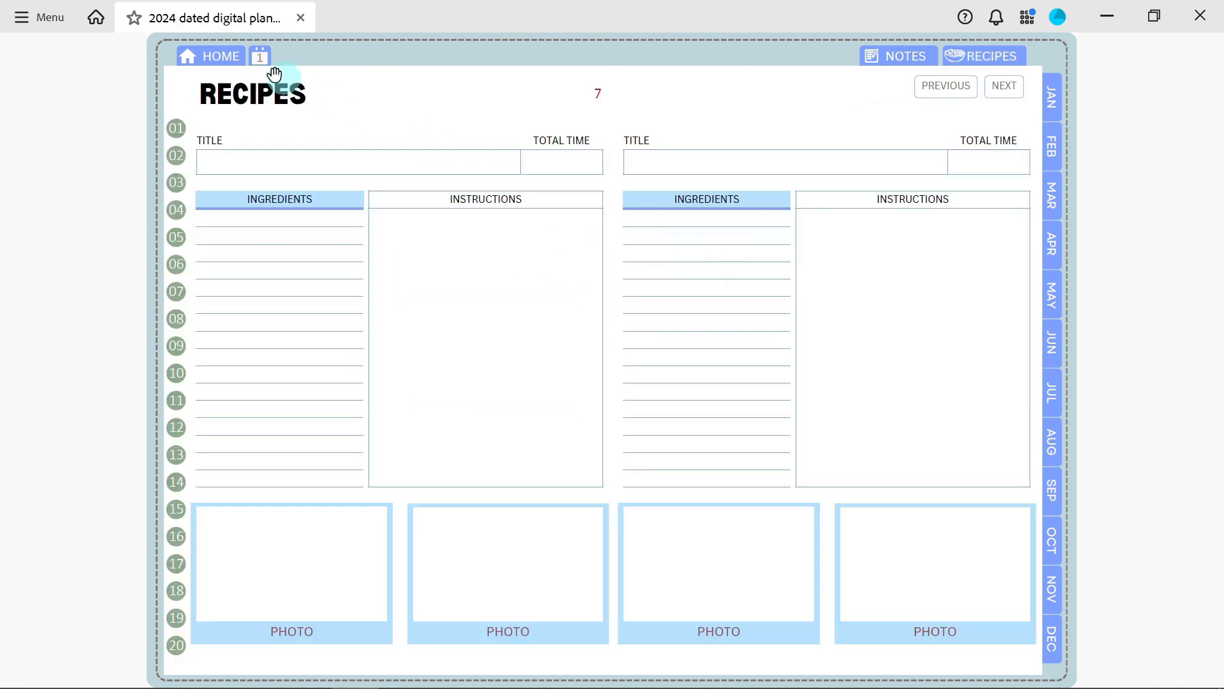
left_click(234, 58)
left_click(777, 404)
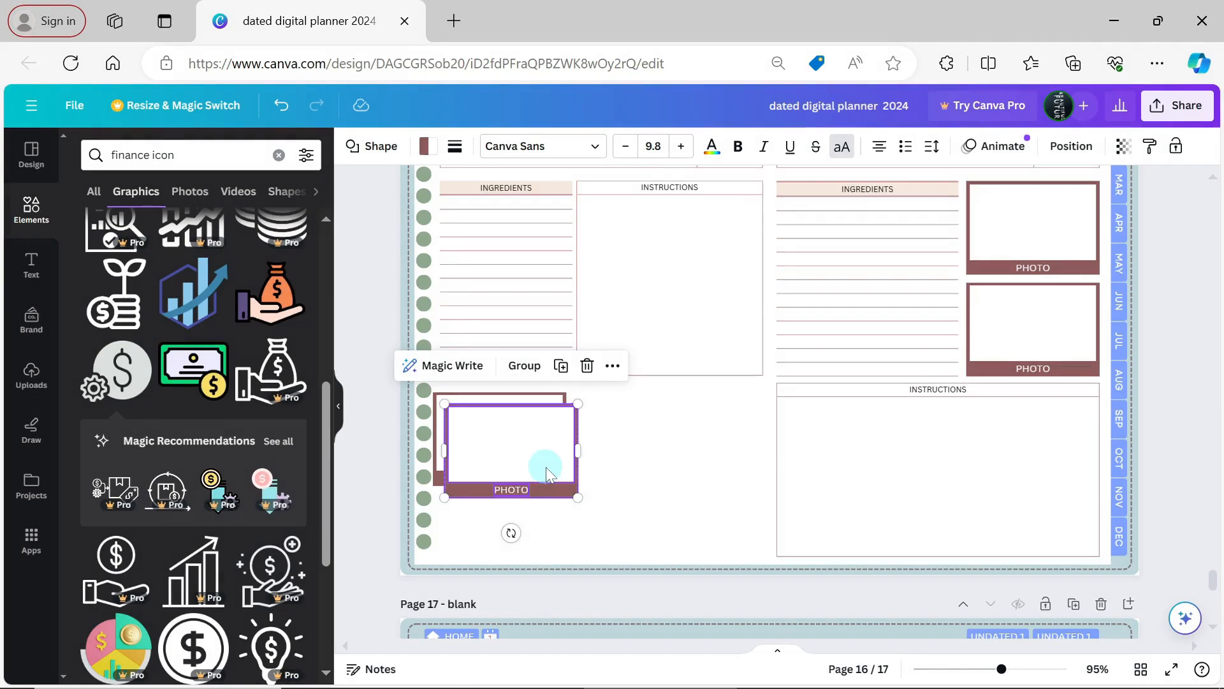
In Canva, arrange the two PHOTO frames side by side below the first ingredients and instructions areas of the recipes page
left_click_drag(546, 465, 736, 471)
left_click(470, 456)
left_click_drag(470, 456, 523, 493)
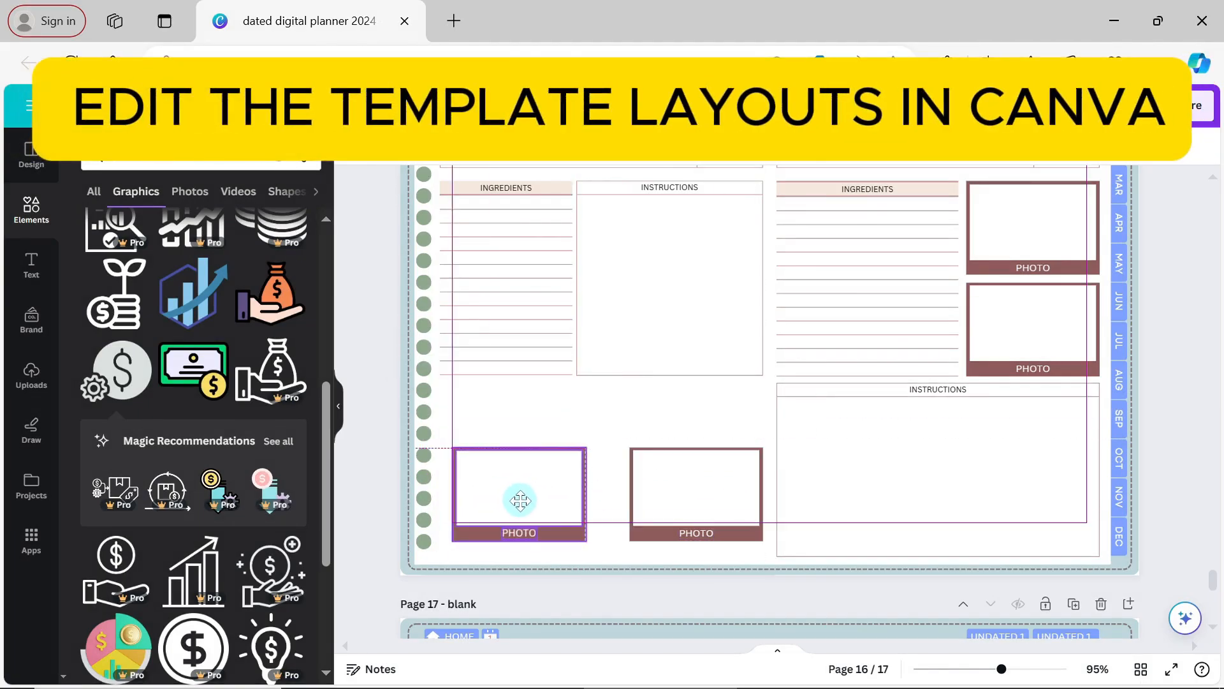
left_click_drag(589, 440, 614, 431)
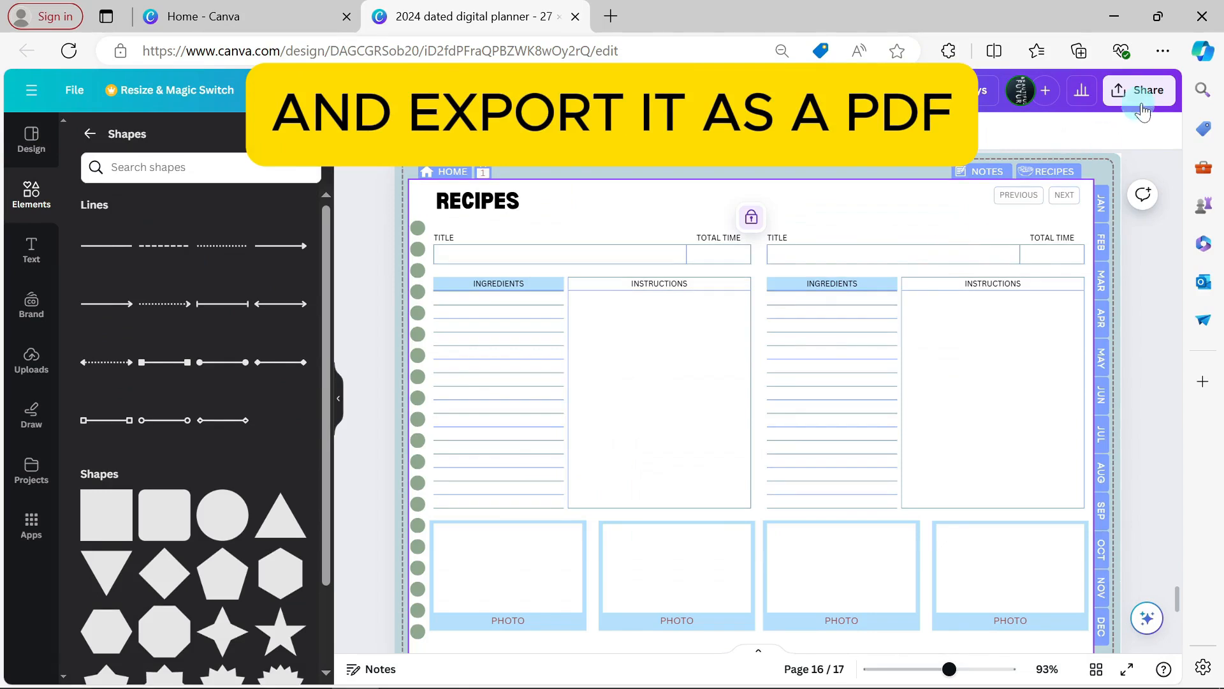
Open the download settings for exporting the planner design as a PDF
left_click(1142, 110)
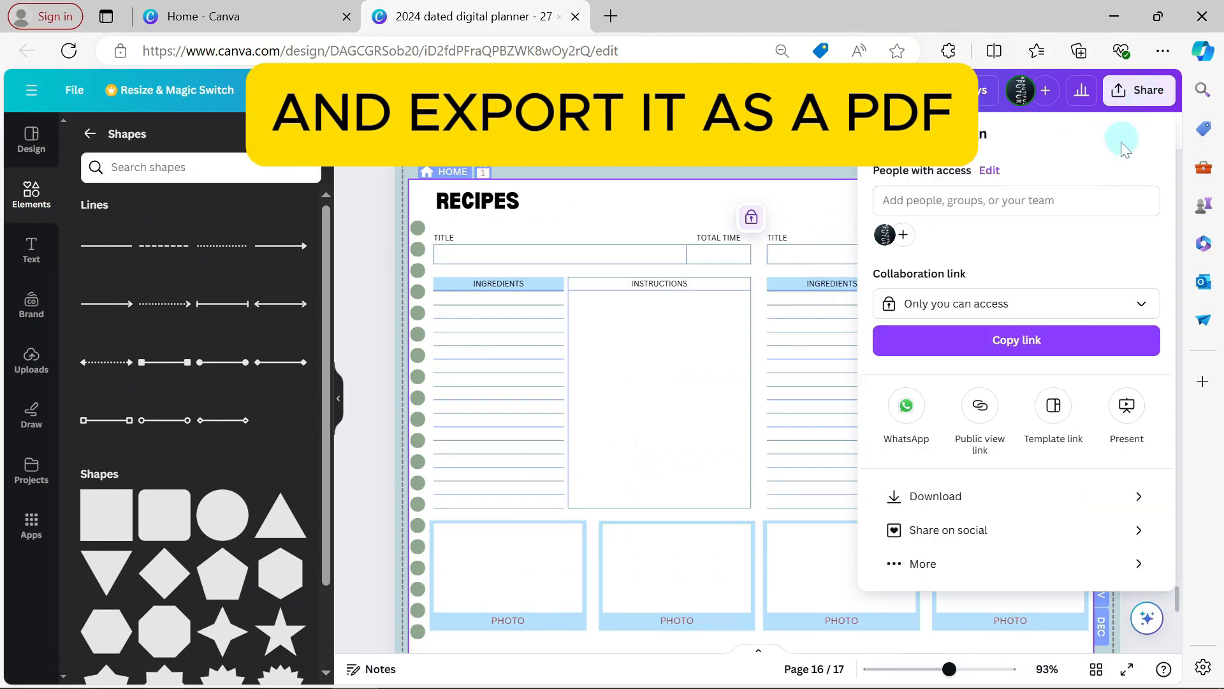
left_click(974, 504)
left_click(1014, 199)
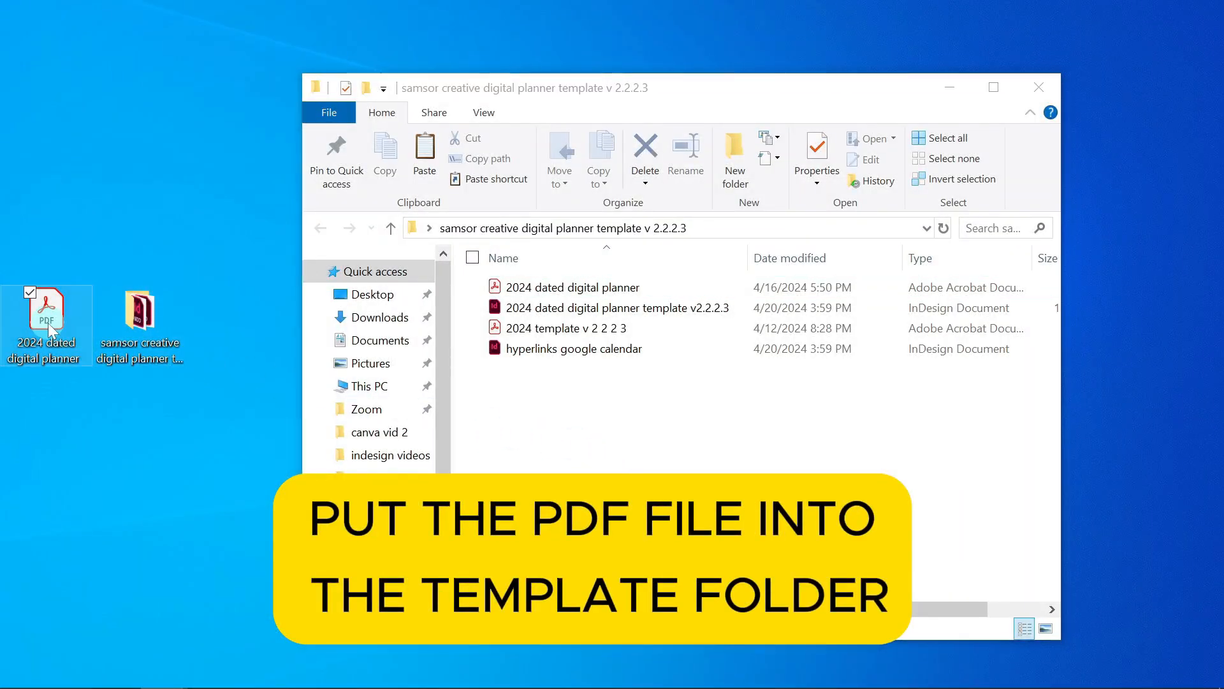
Replace the 2024 dated digital planner PDF in the template folder with the exported copy from the desktop
left_click_drag(48, 323, 607, 415)
left_click(591, 316)
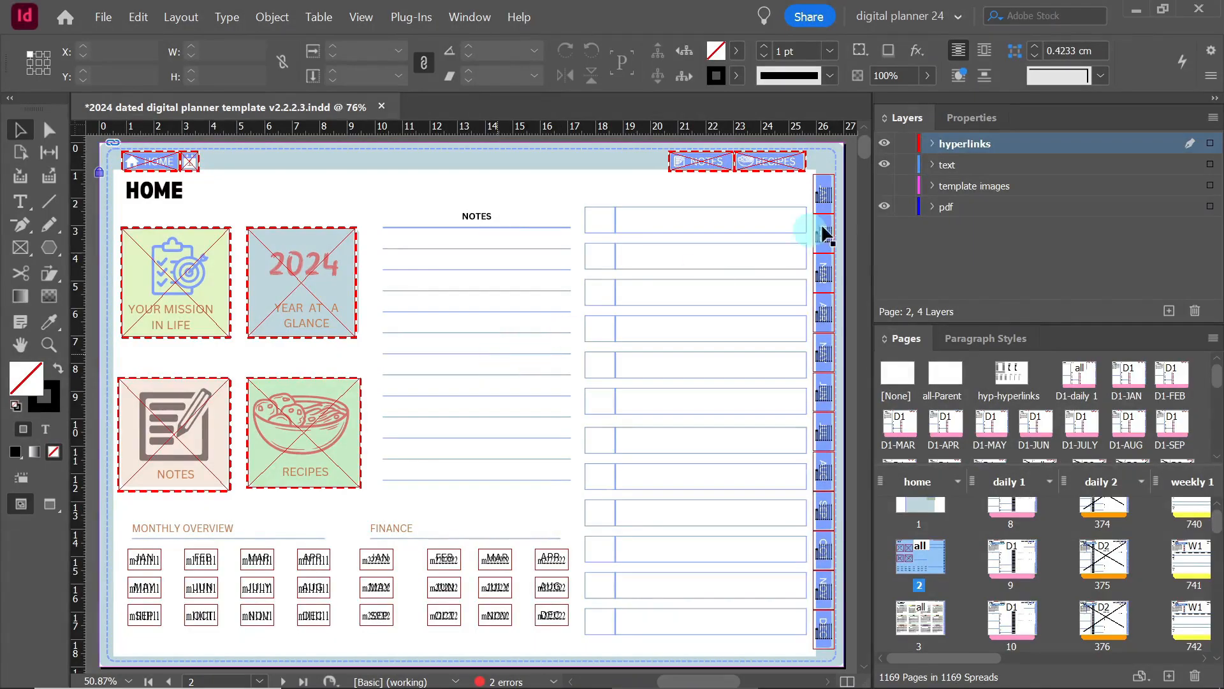
In InDesign, draw a tall text frame on the text layer over the narrow column beside the home page's notes
left_click(948, 164)
left_click(20, 202)
left_click_drag(584, 205, 622, 637)
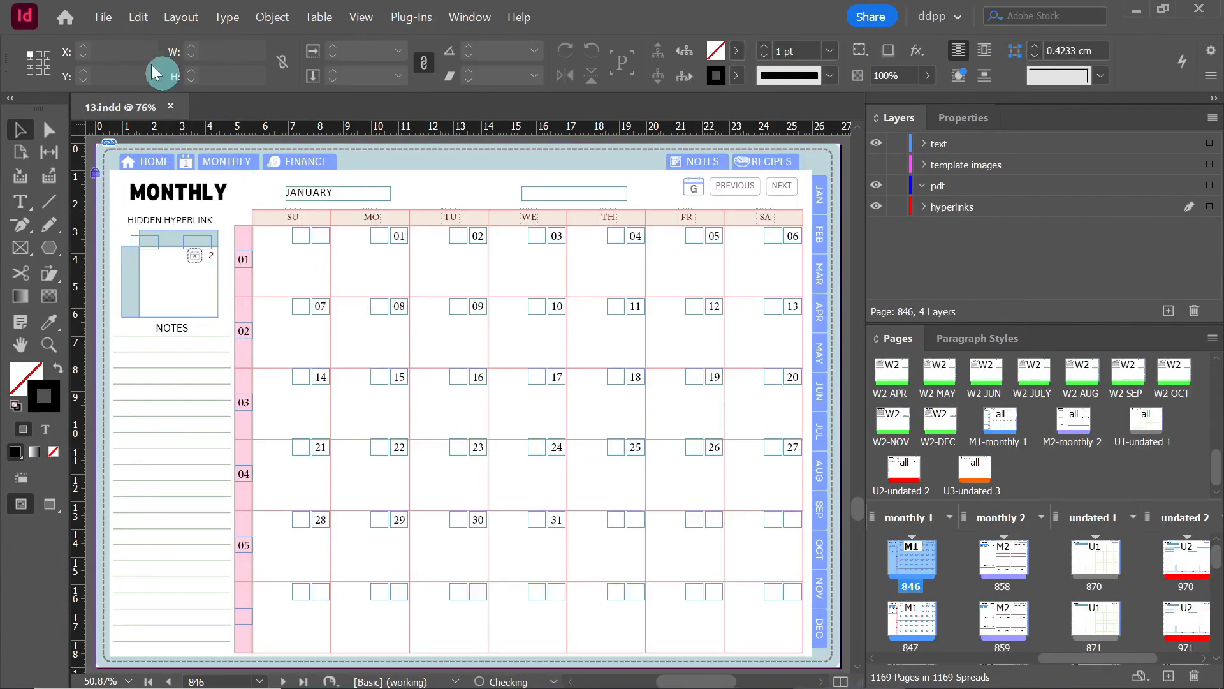
Export the InDesign document as an interactive Adobe PDF named "2024 dated digital planner 1"
left_click(103, 16)
left_click(205, 368)
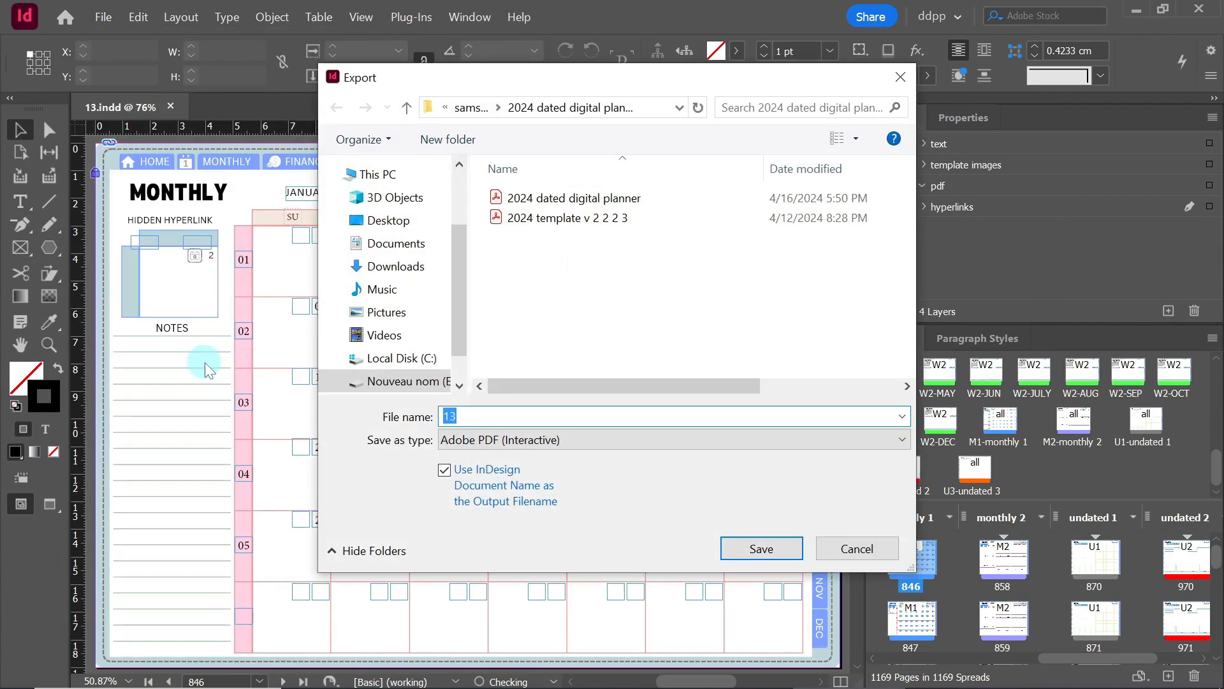
type("2024 dated digital planner")
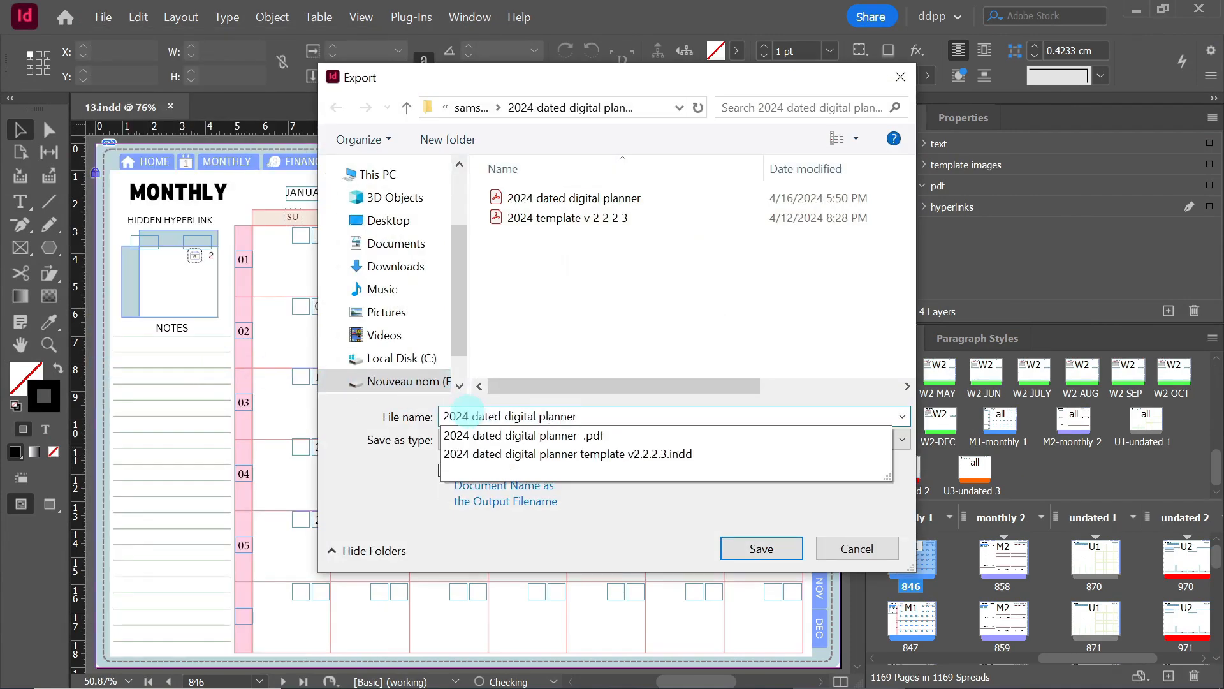
type(" 1")
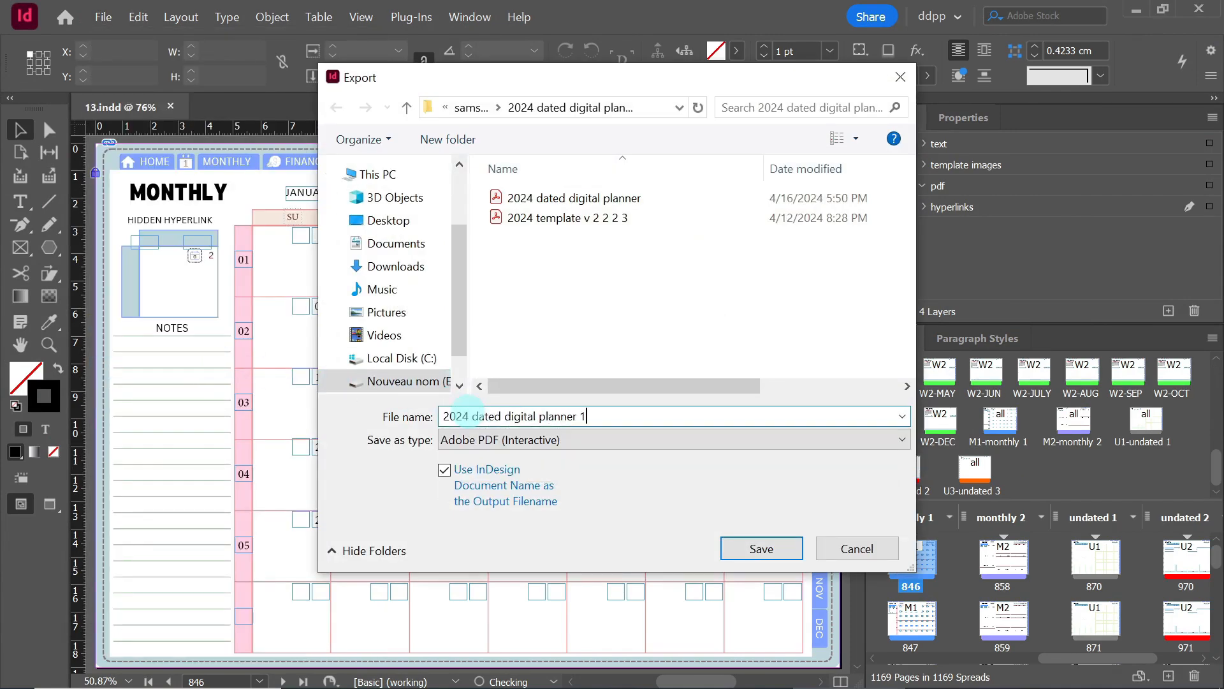
left_click(750, 552)
left_click(762, 598)
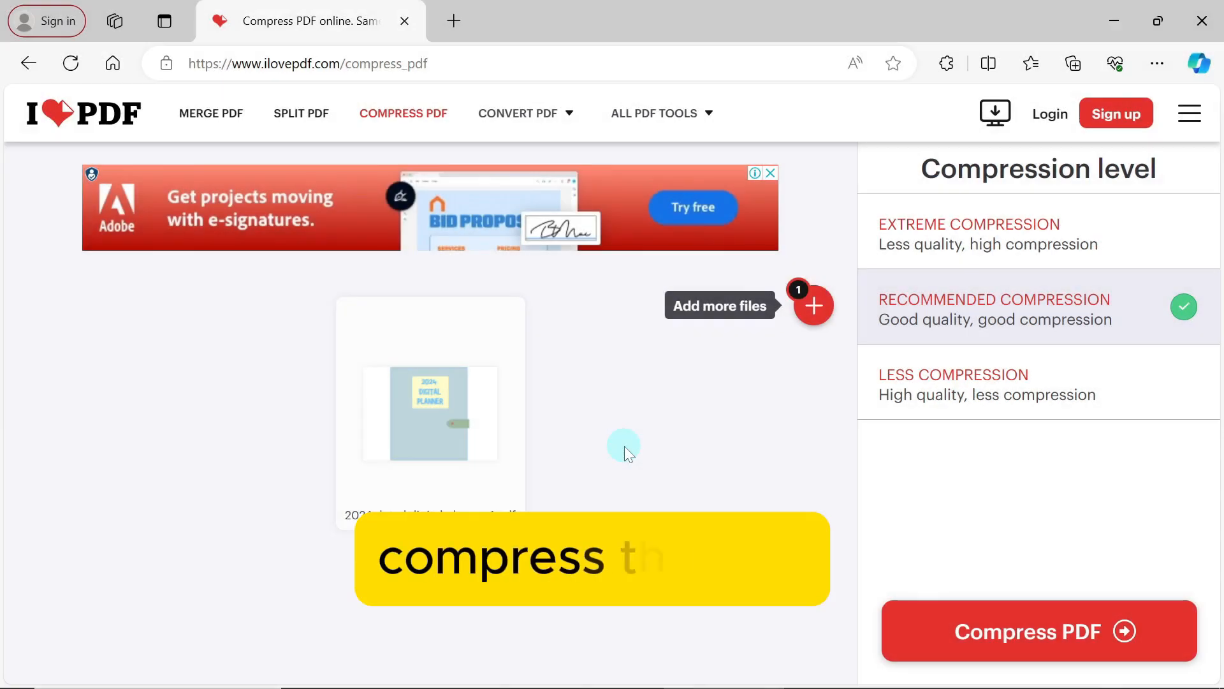
In iLovePDF, choose extreme compression and compress the planner PDF
left_click(933, 262)
left_click(1071, 628)
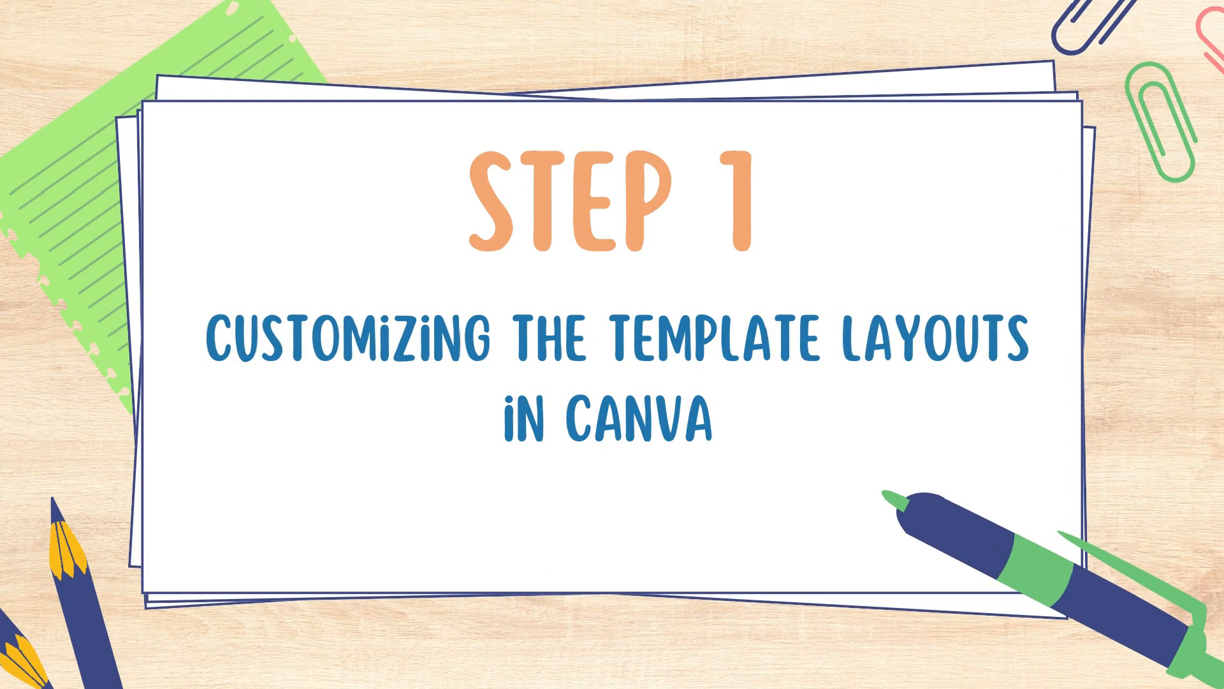
In Color Hunt, save the #5BBCFF and #B3C8CF palettes to the collection and download the image of each
left_click(410, 545)
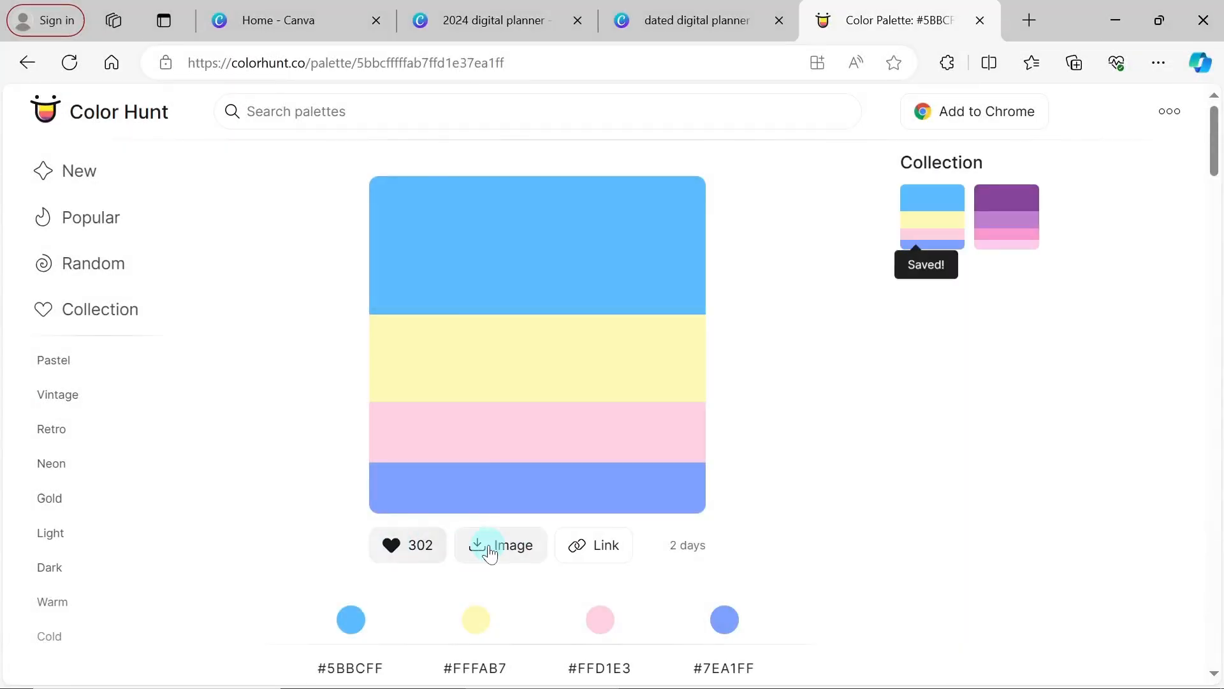
left_click(486, 543)
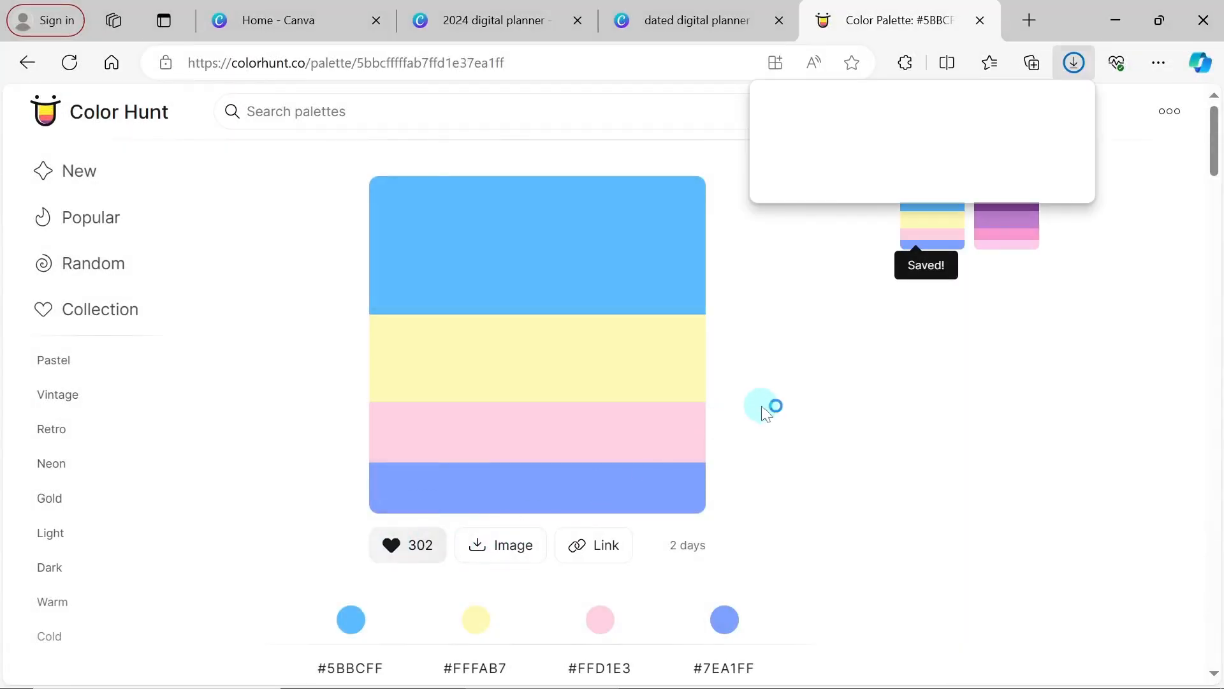
left_click_drag(1215, 153, 1216, 280)
left_click(759, 355)
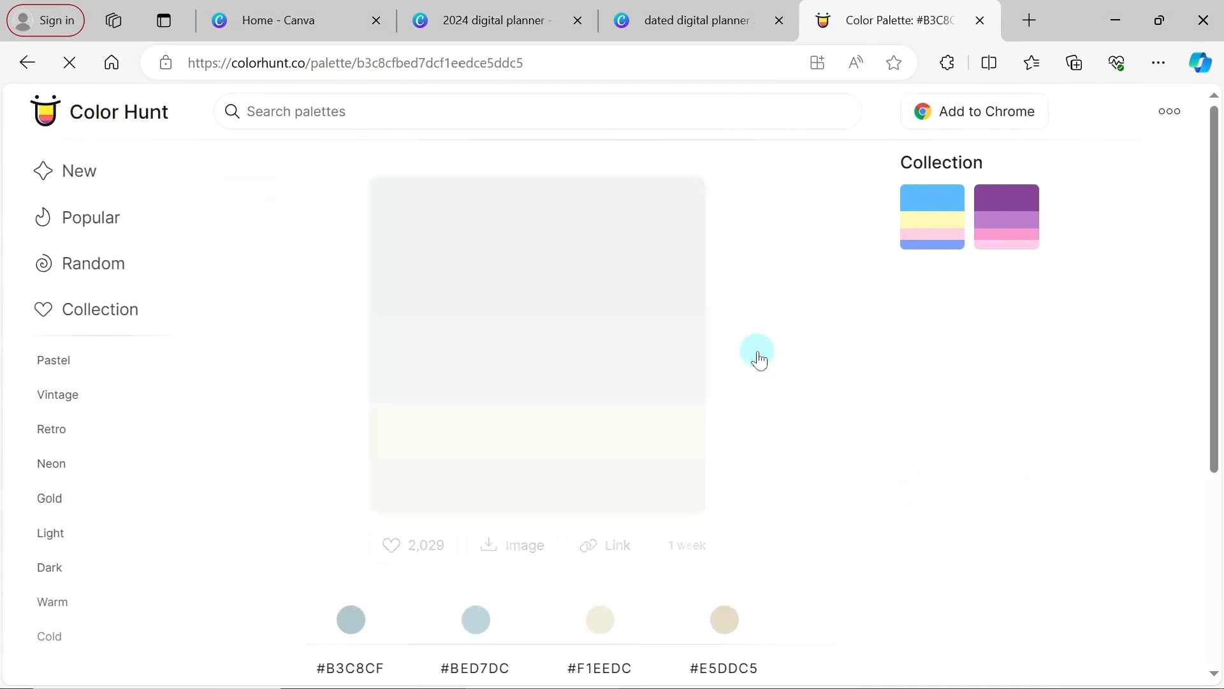
left_click(425, 545)
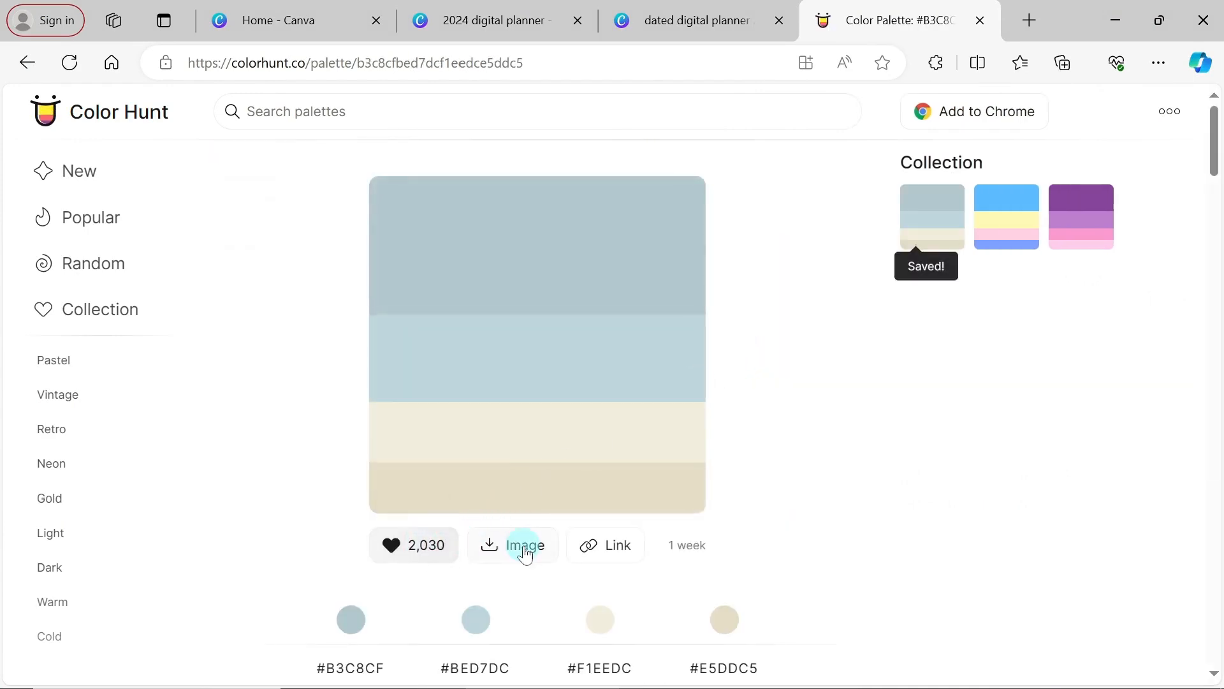
left_click(525, 554)
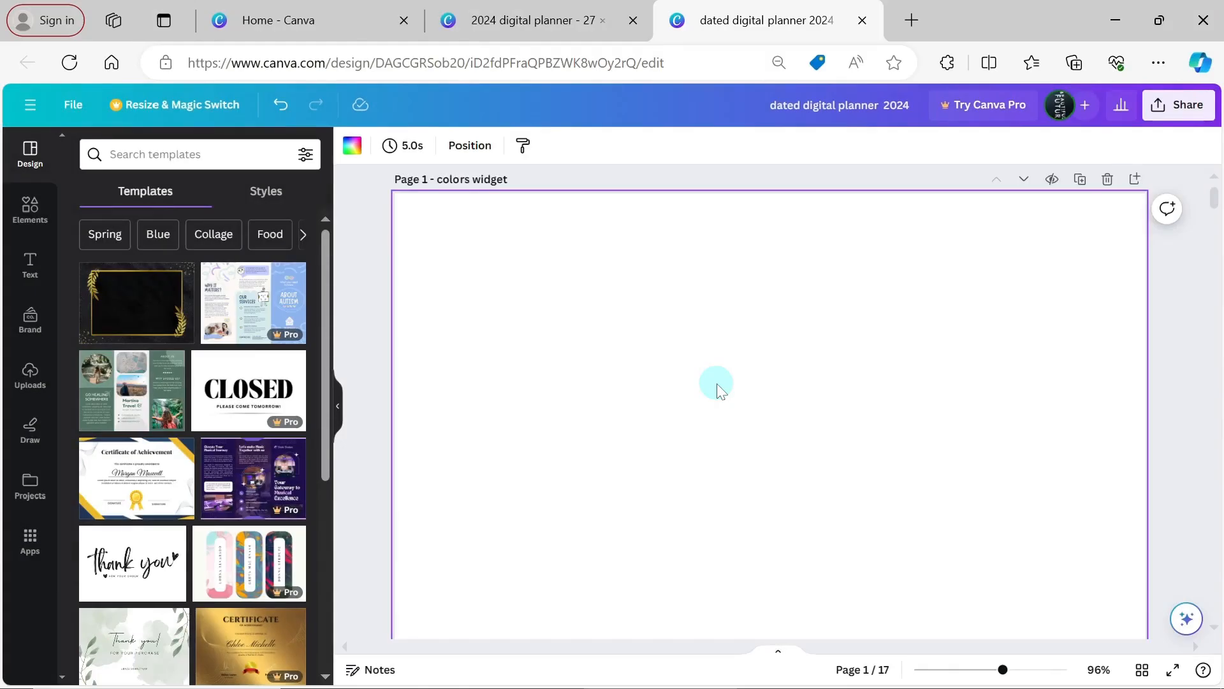
In Canva, upload the Color Hunt palette images from the png folder to the dated digital planner design
left_click(43, 385)
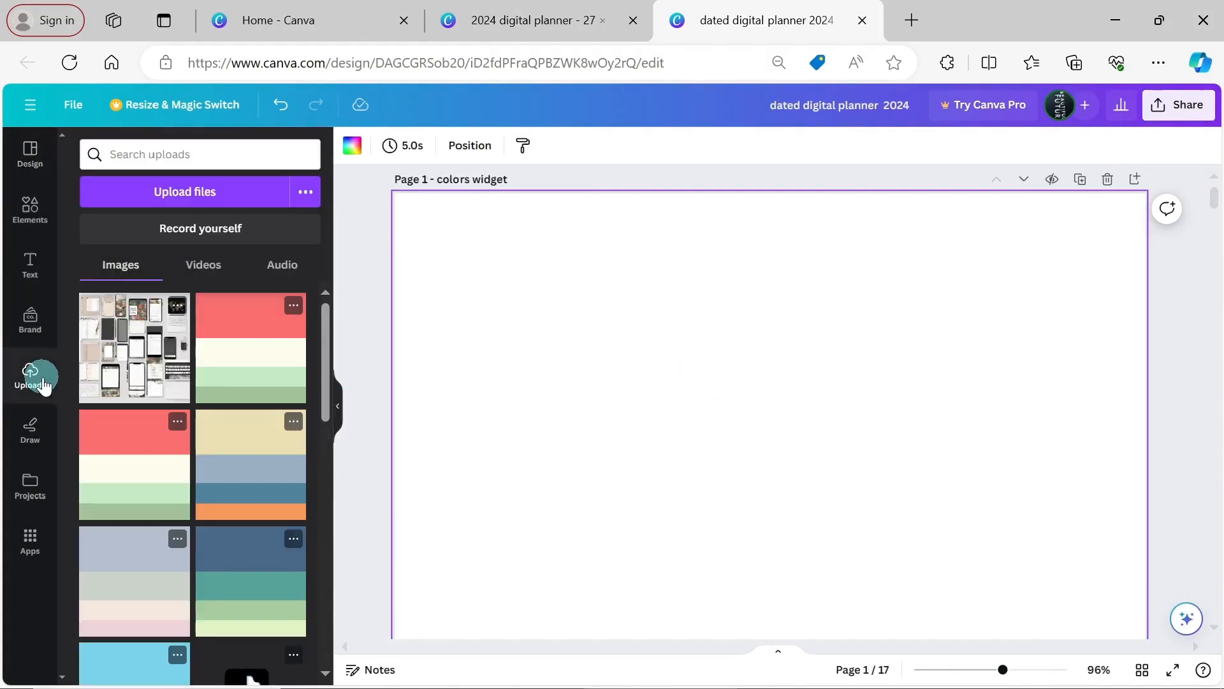
left_click(182, 191)
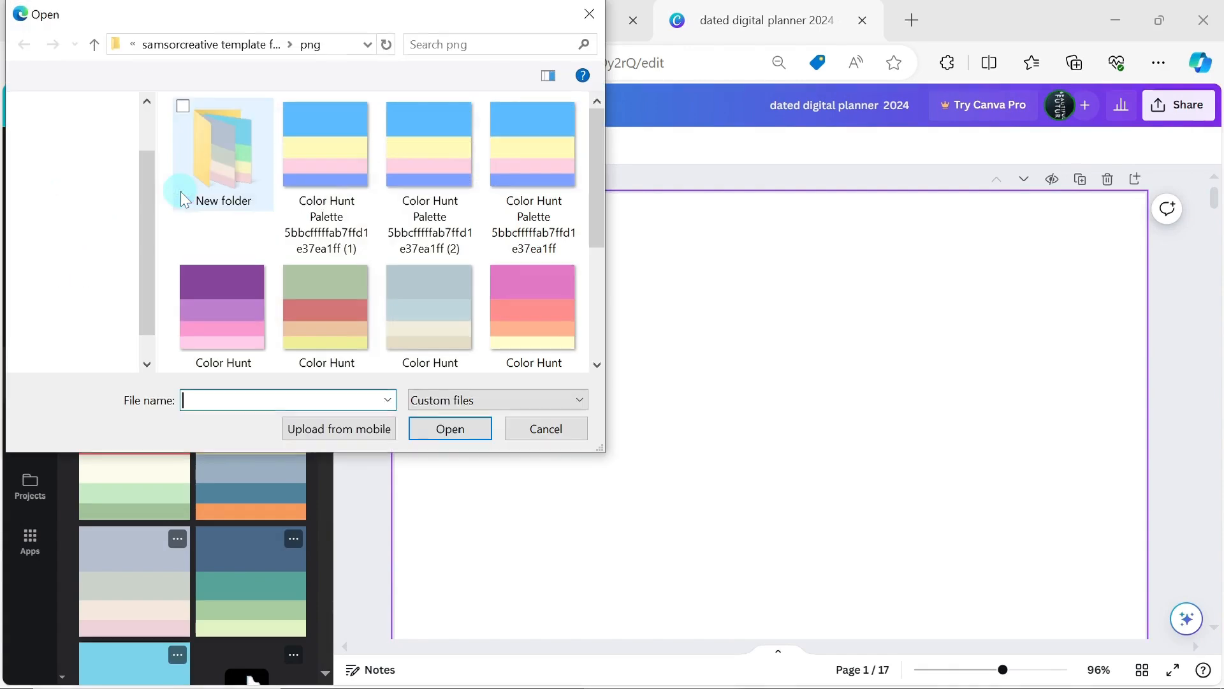
left_click(338, 153)
left_click_drag(592, 154, 489, 264)
left_click(240, 272)
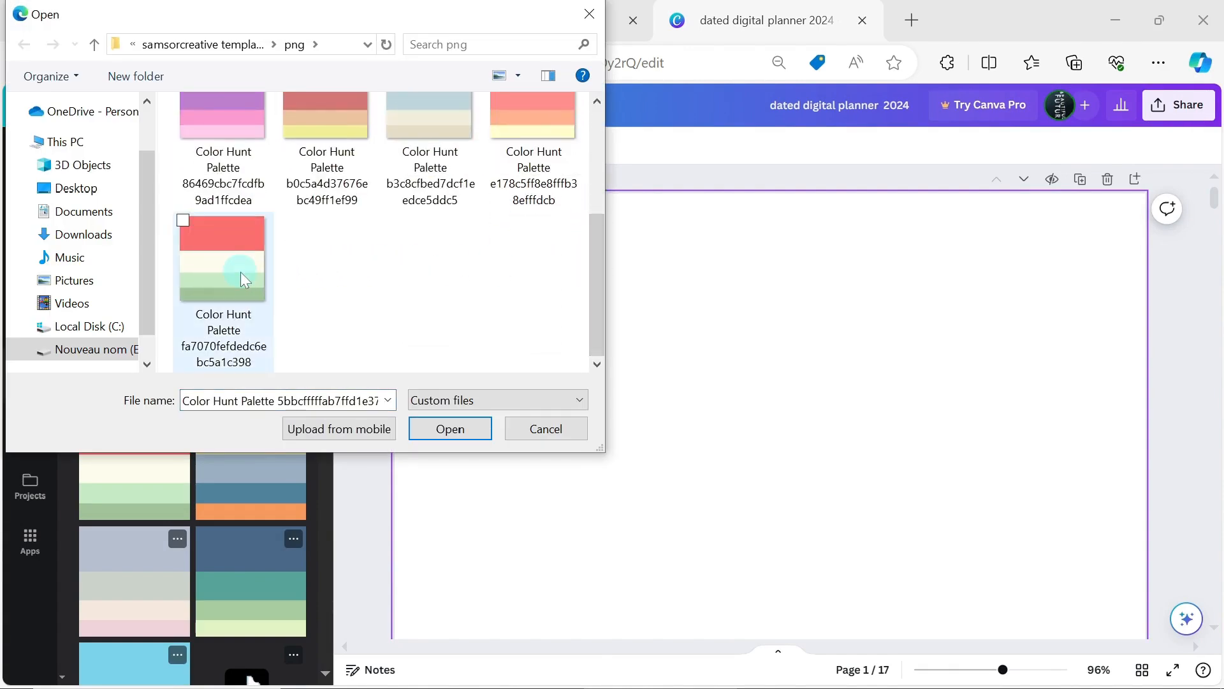
key("ctrl+a")
left_click(445, 426)
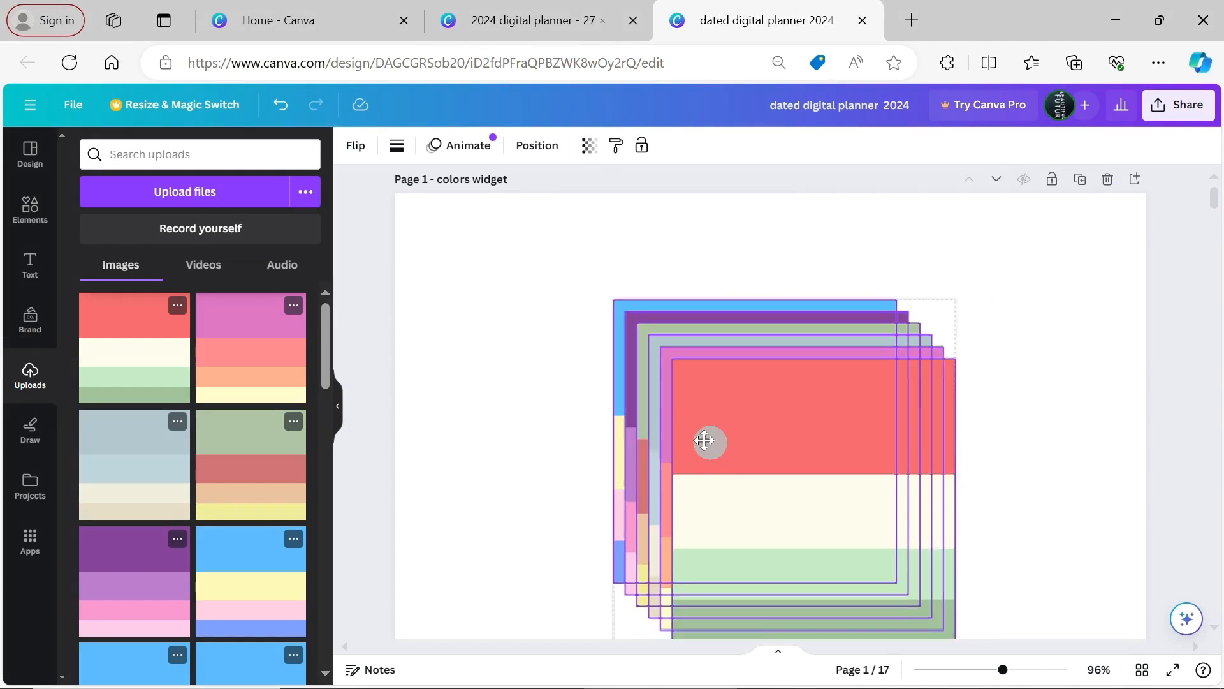
Shrink the stack of palette images and place it near the upper-left corner of the colors widget page
left_click_drag(708, 440, 560, 366)
left_click_drag(805, 565, 546, 302)
left_click(601, 285)
Add a square shape to the colors widget page and try the uploaded palettes' photo colors as its fill
left_click(38, 217)
left_click_drag(109, 280, 769, 348)
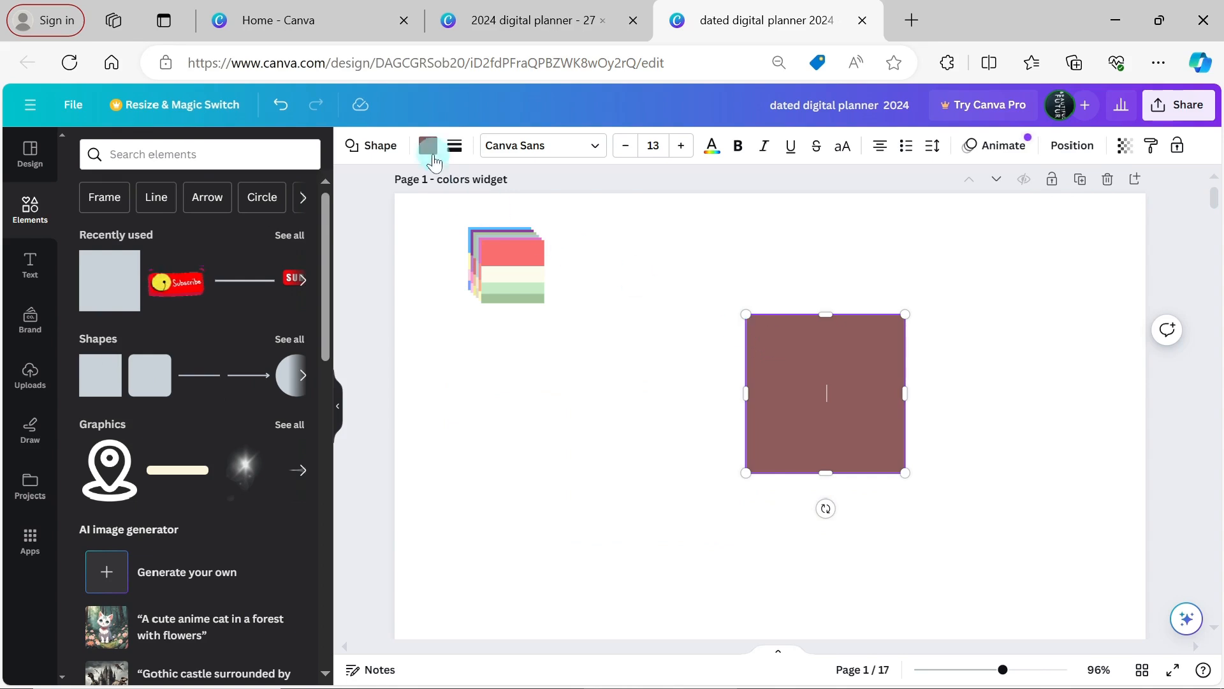
left_click(428, 145)
left_click_drag(331, 231, 320, 362)
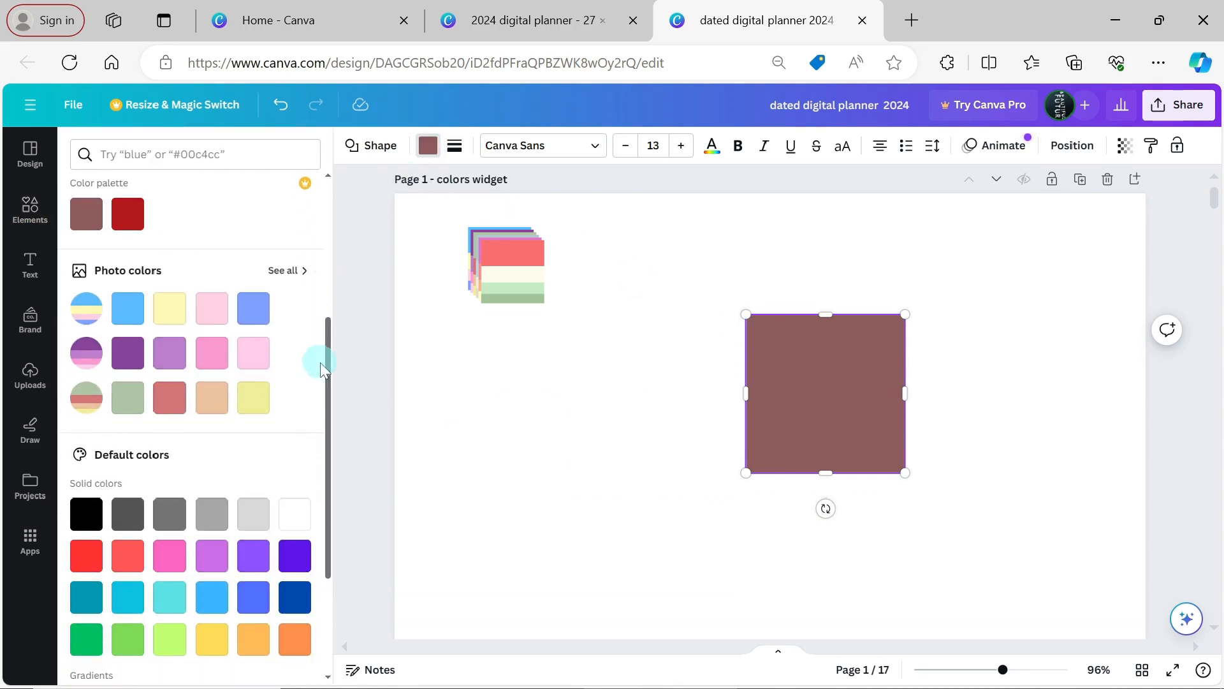
left_click(253, 308)
left_click(253, 352)
left_click(212, 398)
left_click(169, 398)
left_click(127, 397)
left_click(286, 270)
left_click(257, 376)
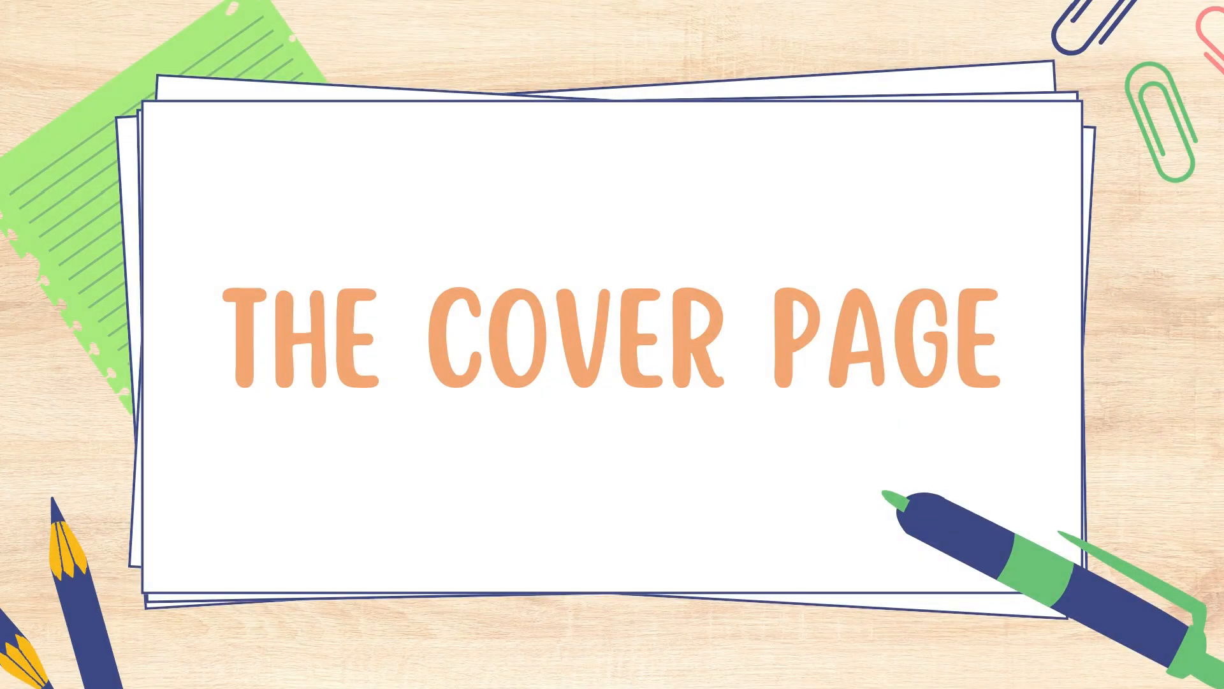
Fill the planner background shape on the cover page with the light blue from the blue-beige photo palette
left_click(622, 247)
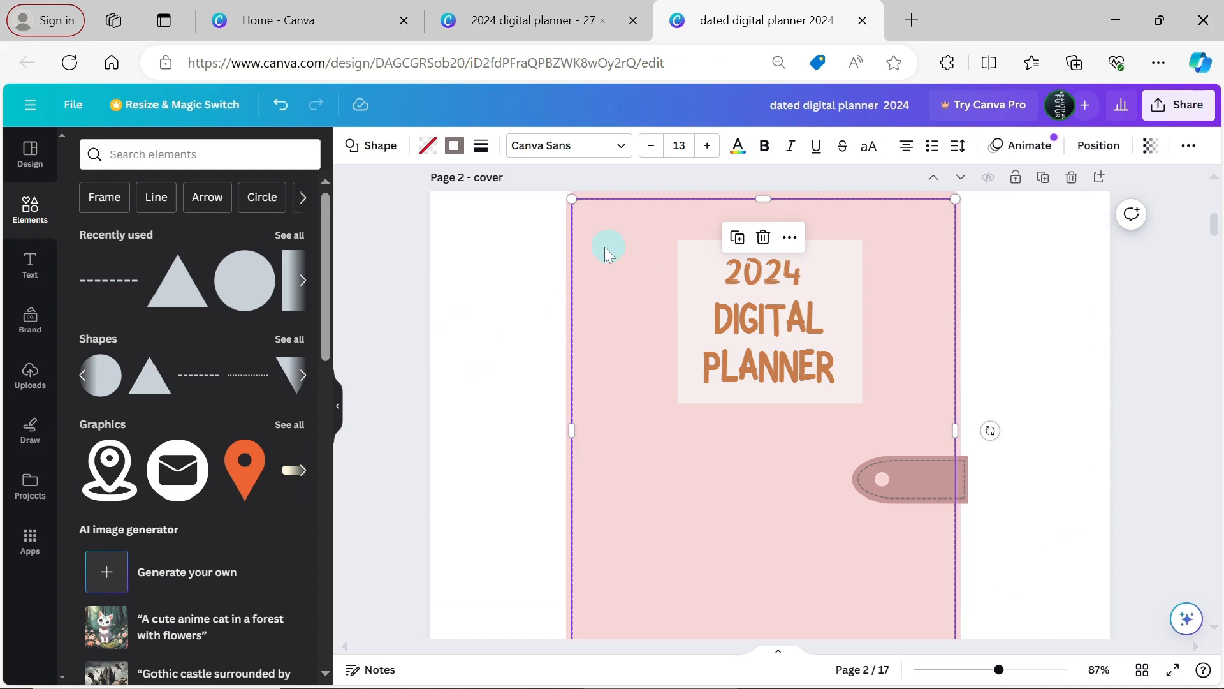
left_click(563, 261)
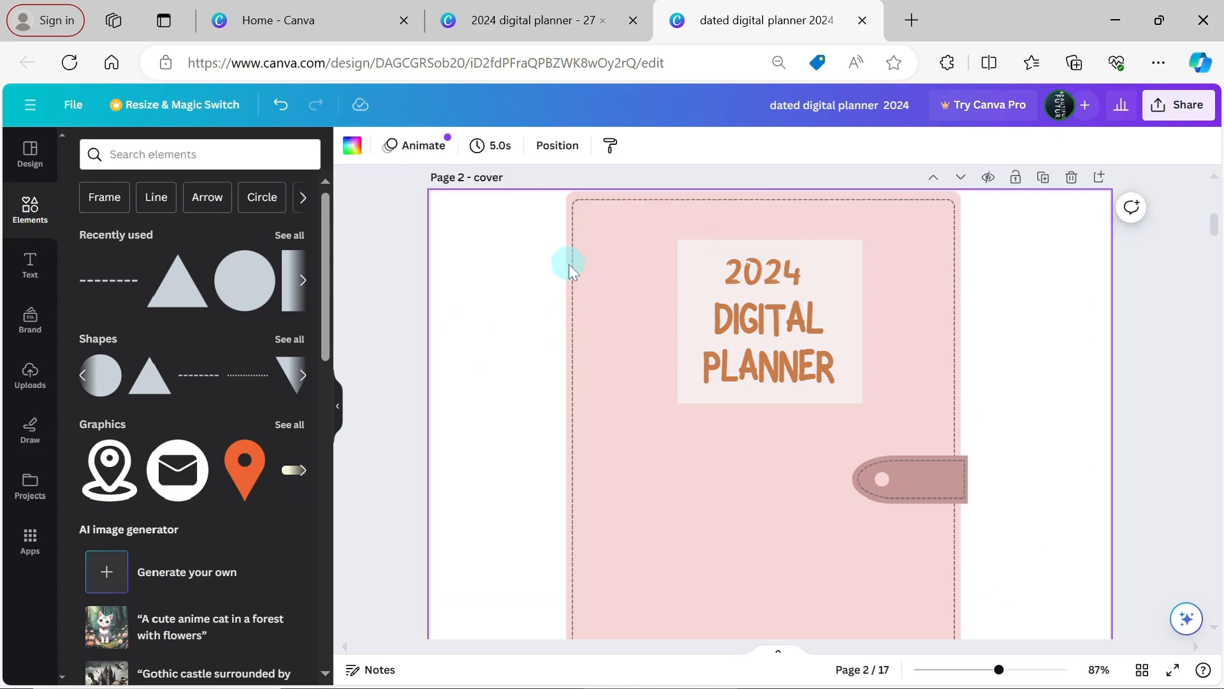
left_click(568, 264)
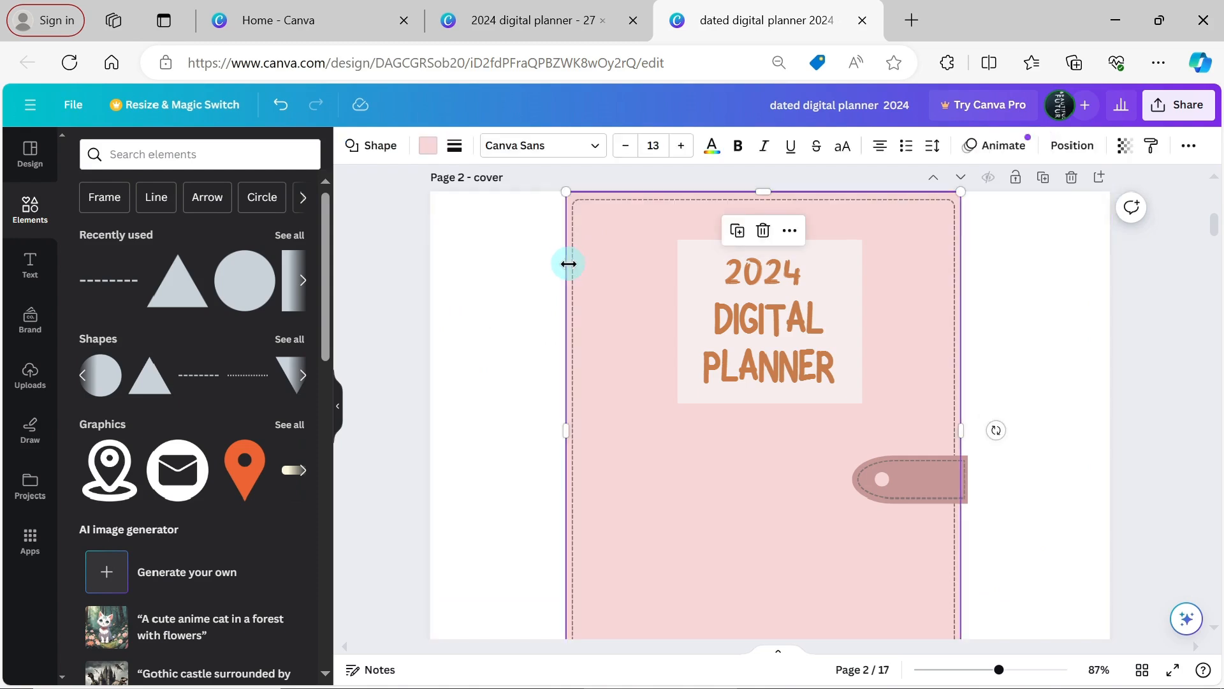
left_click(428, 146)
left_click_drag(328, 240, 321, 361)
left_click(181, 333)
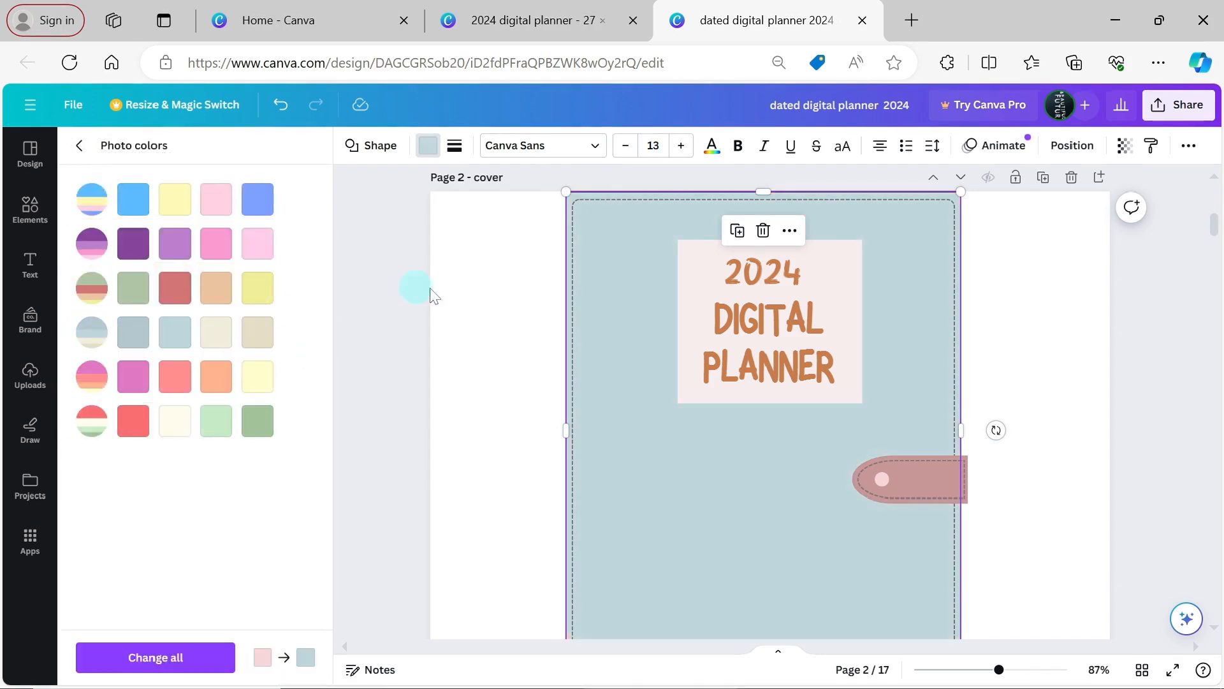
Set the dashed border around the cover to the periwinkle blue from the first photo palette
left_click(580, 305)
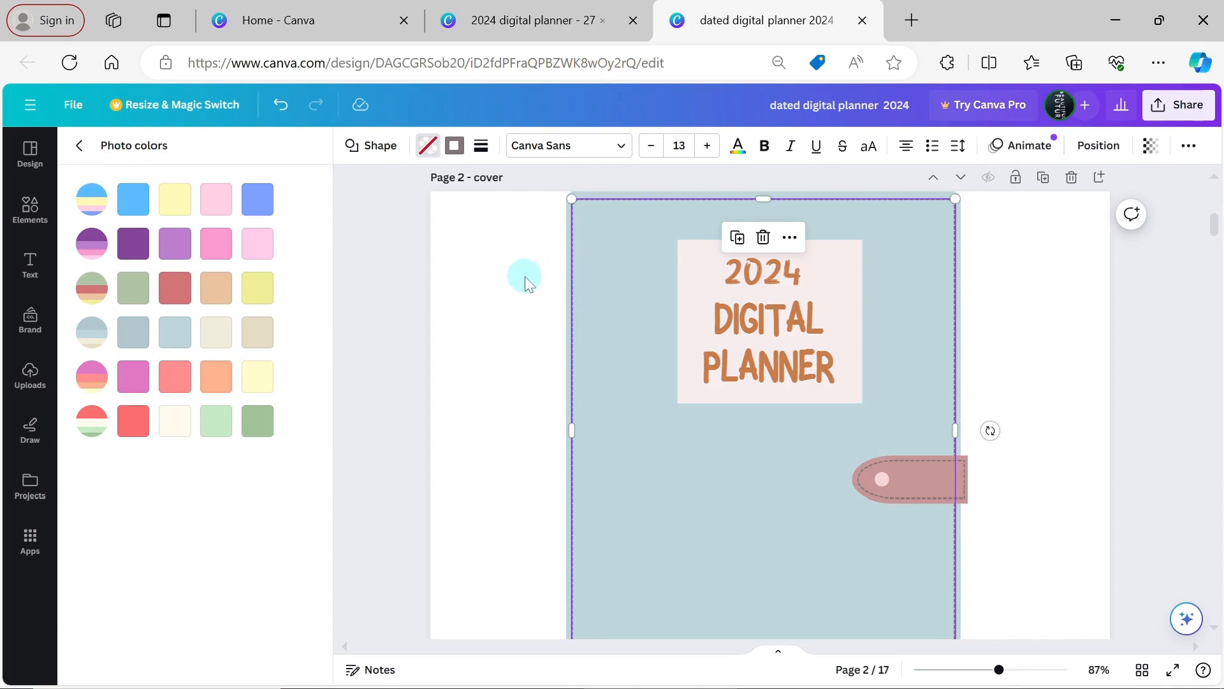
left_click(445, 161)
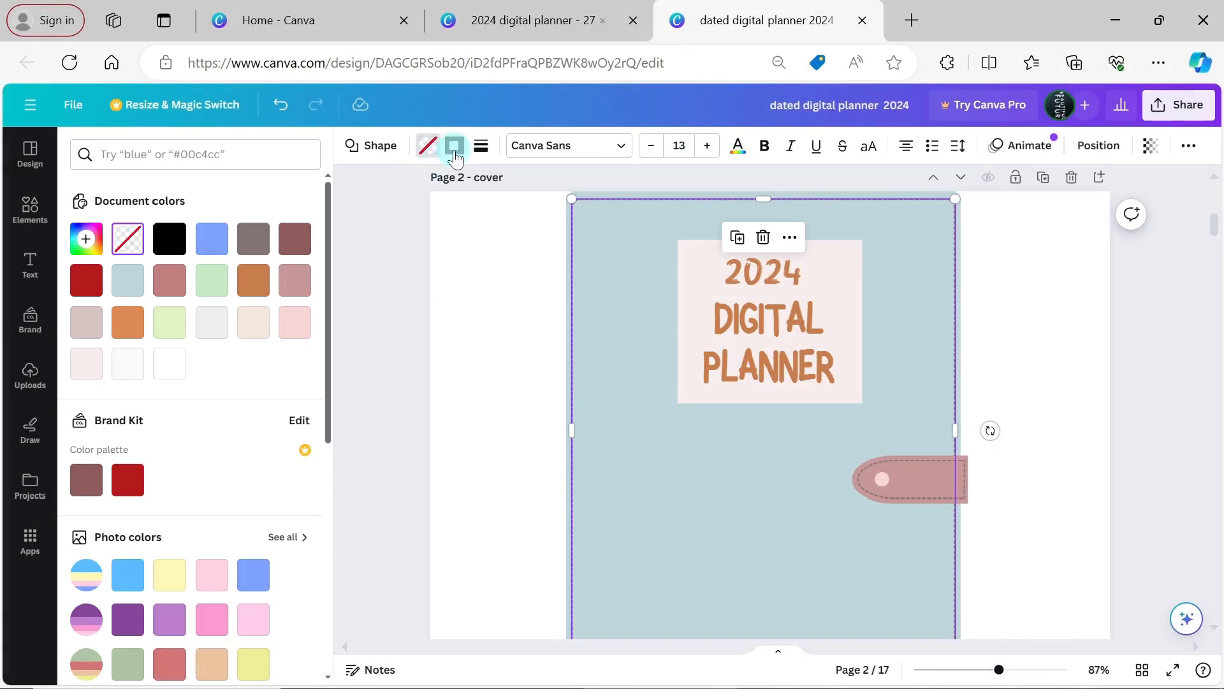
left_click(454, 147)
left_click_drag(329, 376, 323, 467)
left_click(281, 363)
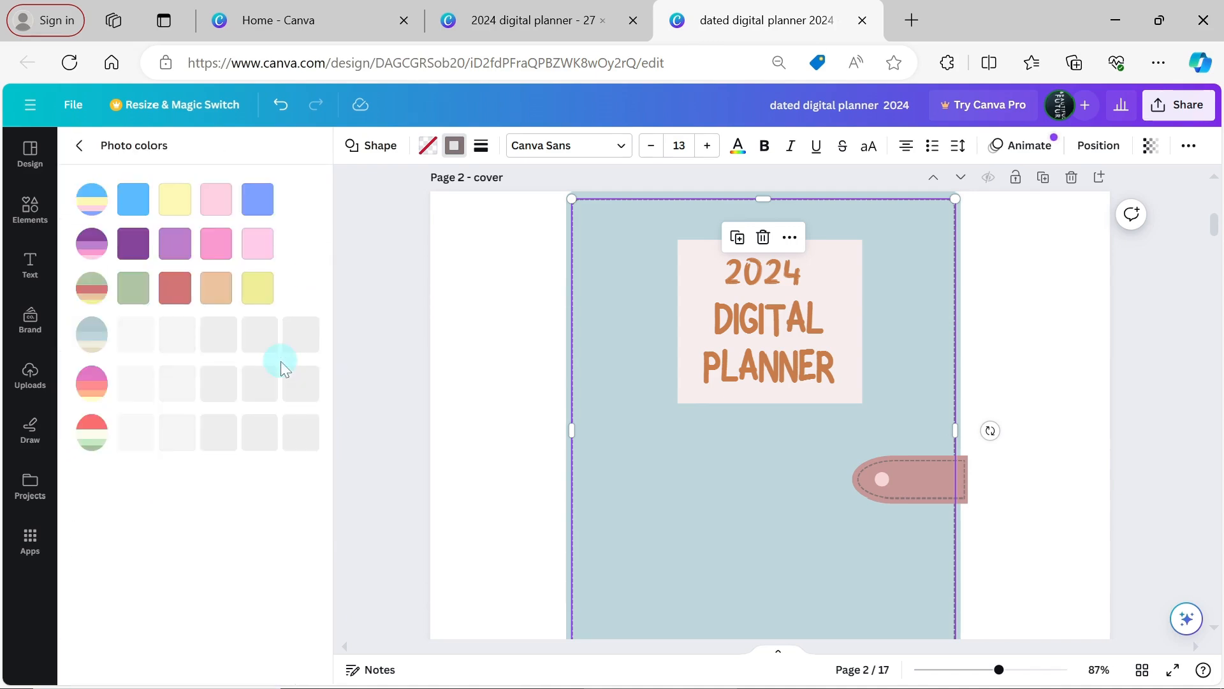
left_click(257, 211)
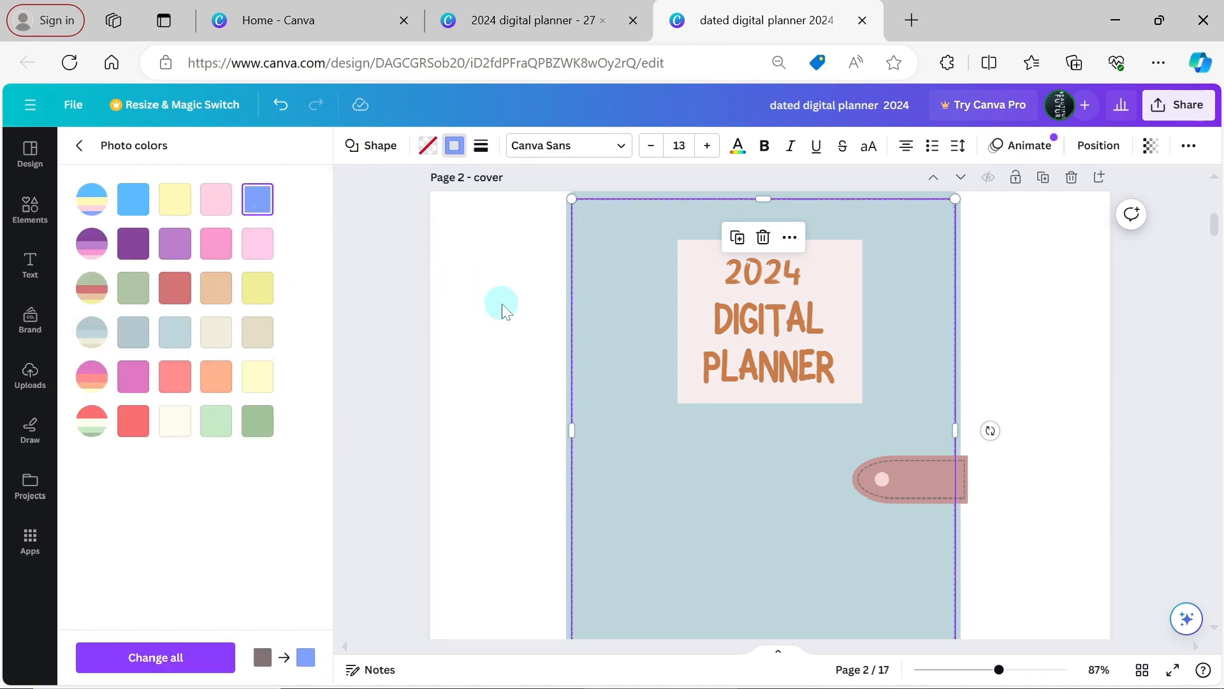
left_click(502, 306)
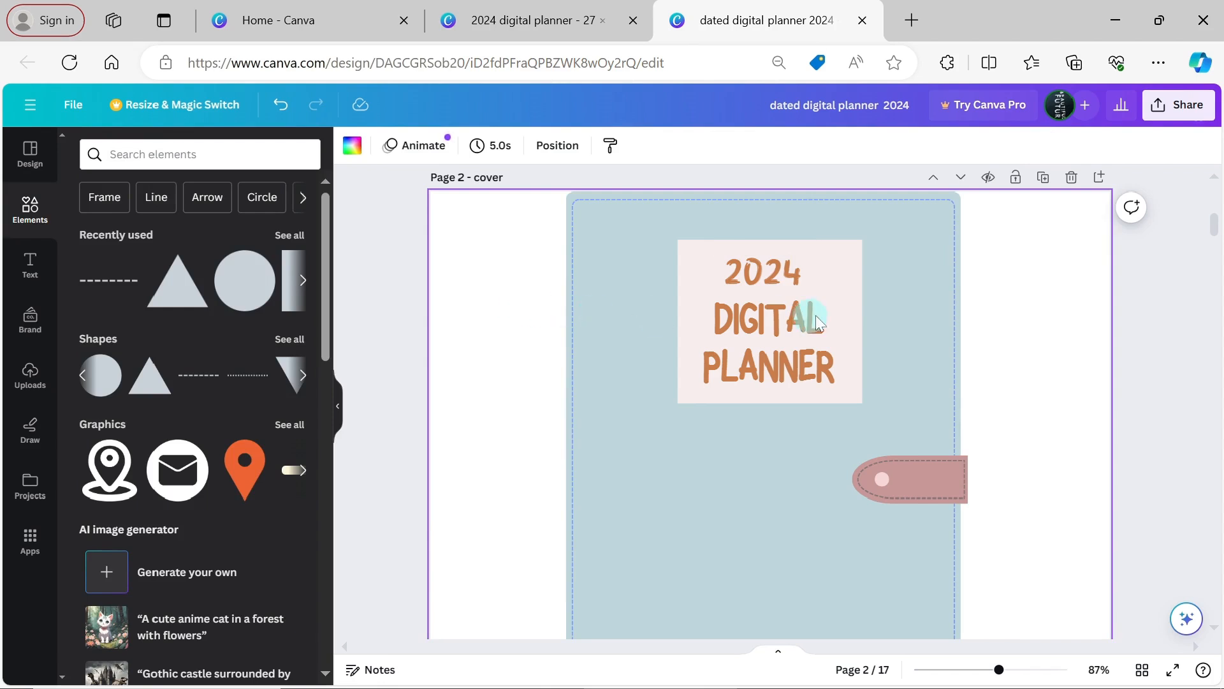
Set the dashed outline of the cover's clasp to the same periwinkle blue as the cover border
scroll(1218, 233, "down", 2)
left_click(926, 371)
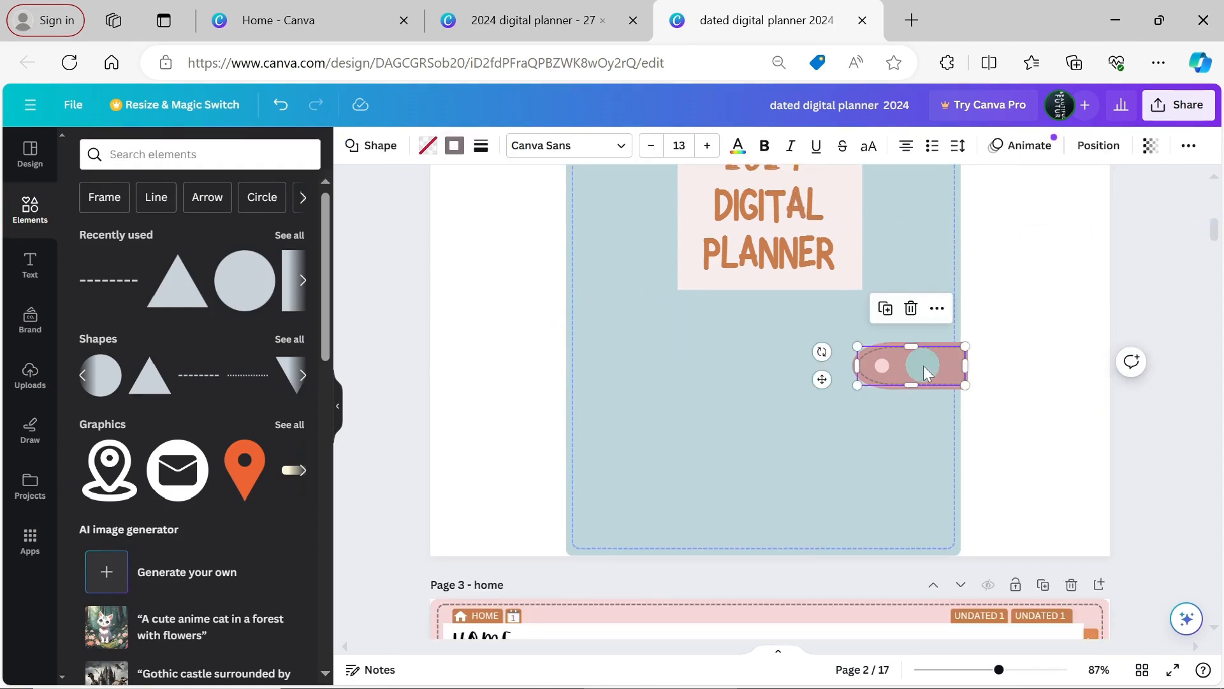
left_click(455, 148)
left_click(171, 246)
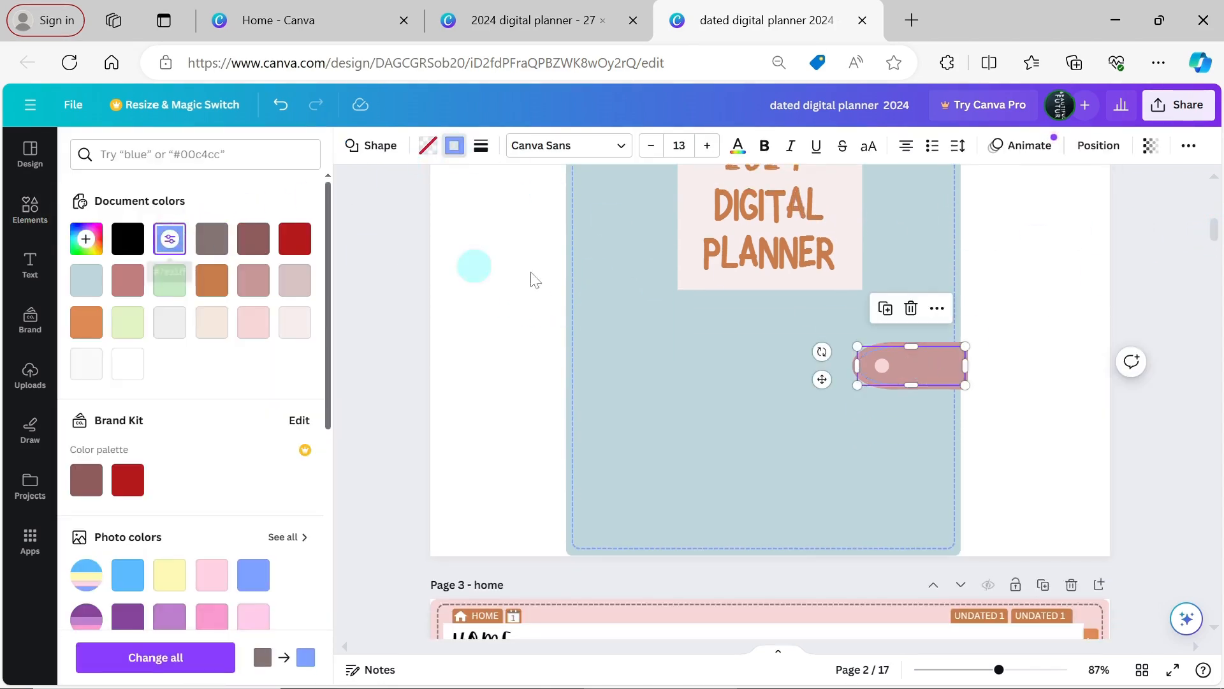
left_click(993, 393)
Fill the cover's clasp with the muted green #9FBD9E and its round button with a dusty red document color
left_click(963, 386)
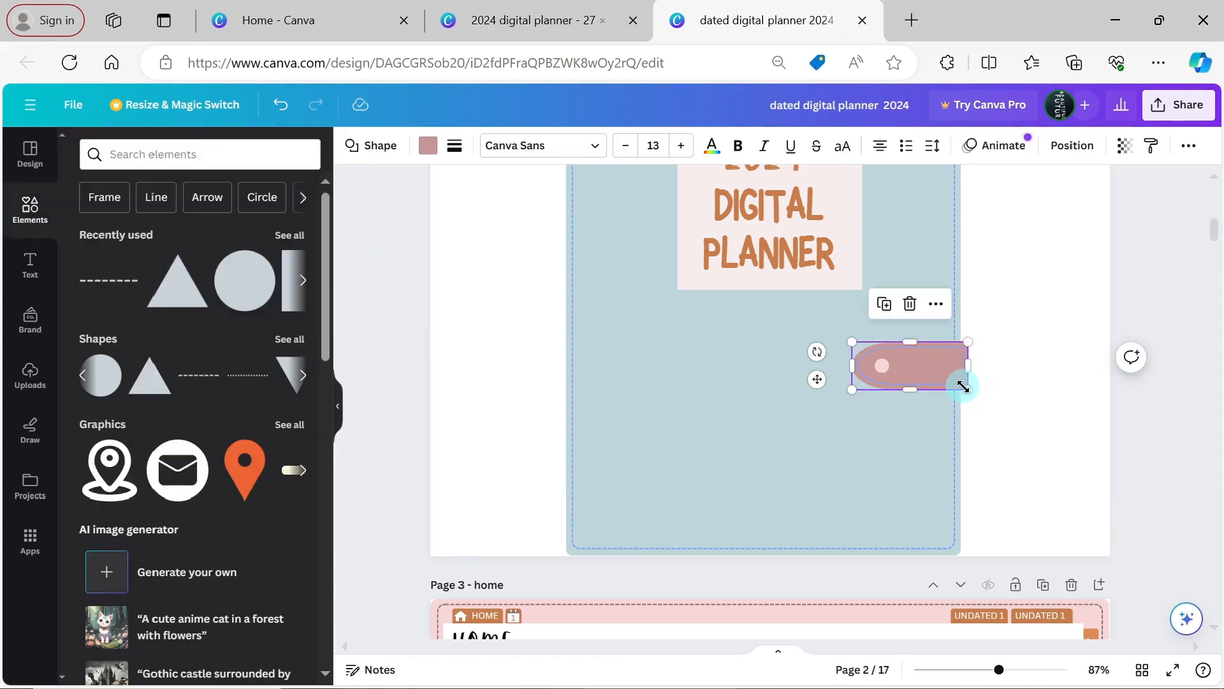
left_click(429, 148)
left_click(220, 287)
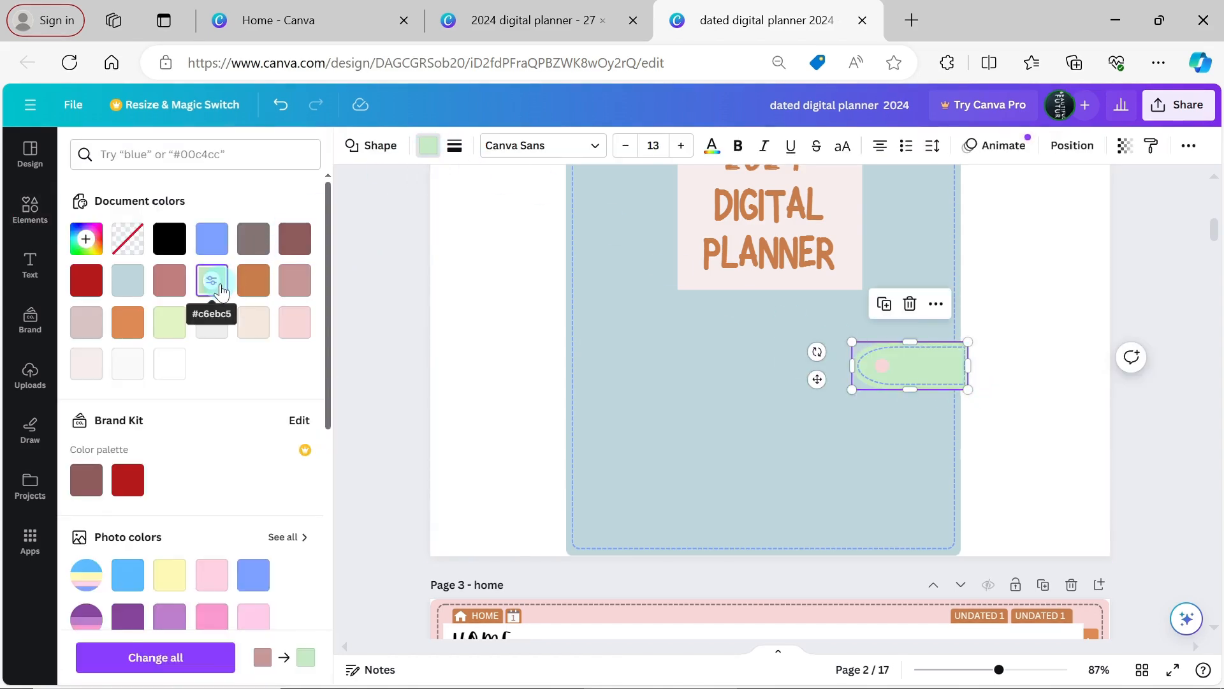
left_click(214, 287)
left_click_drag(116, 319, 117, 332)
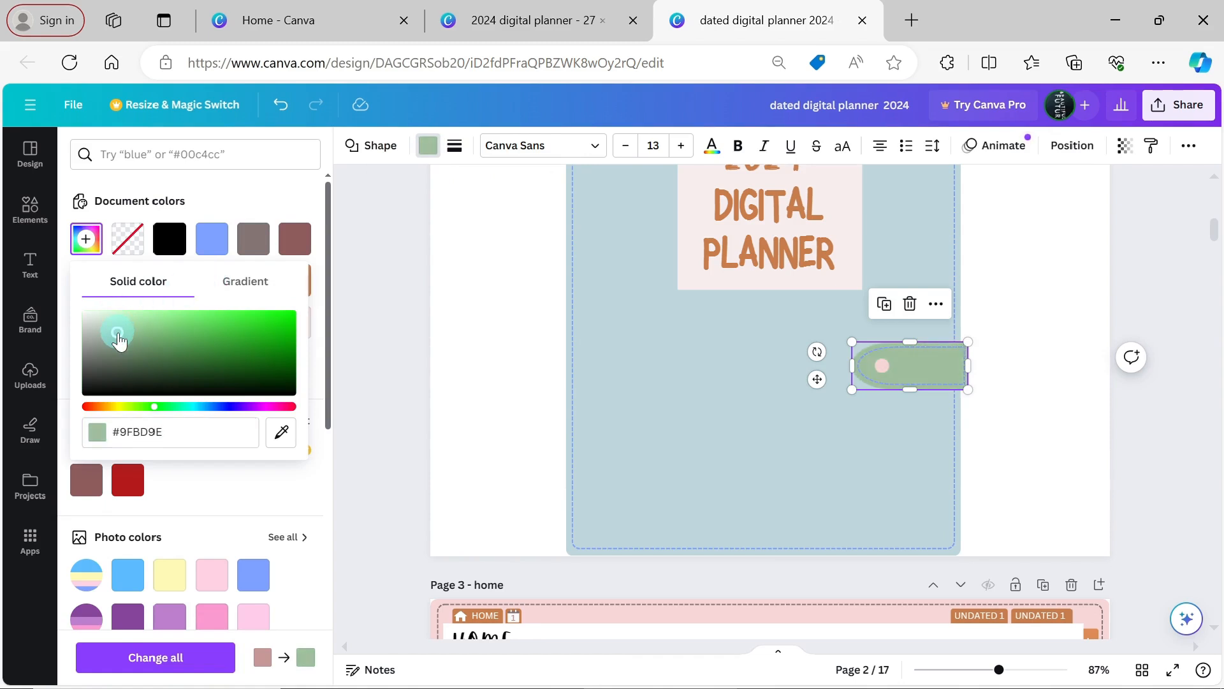
left_click(882, 365)
left_click(216, 288)
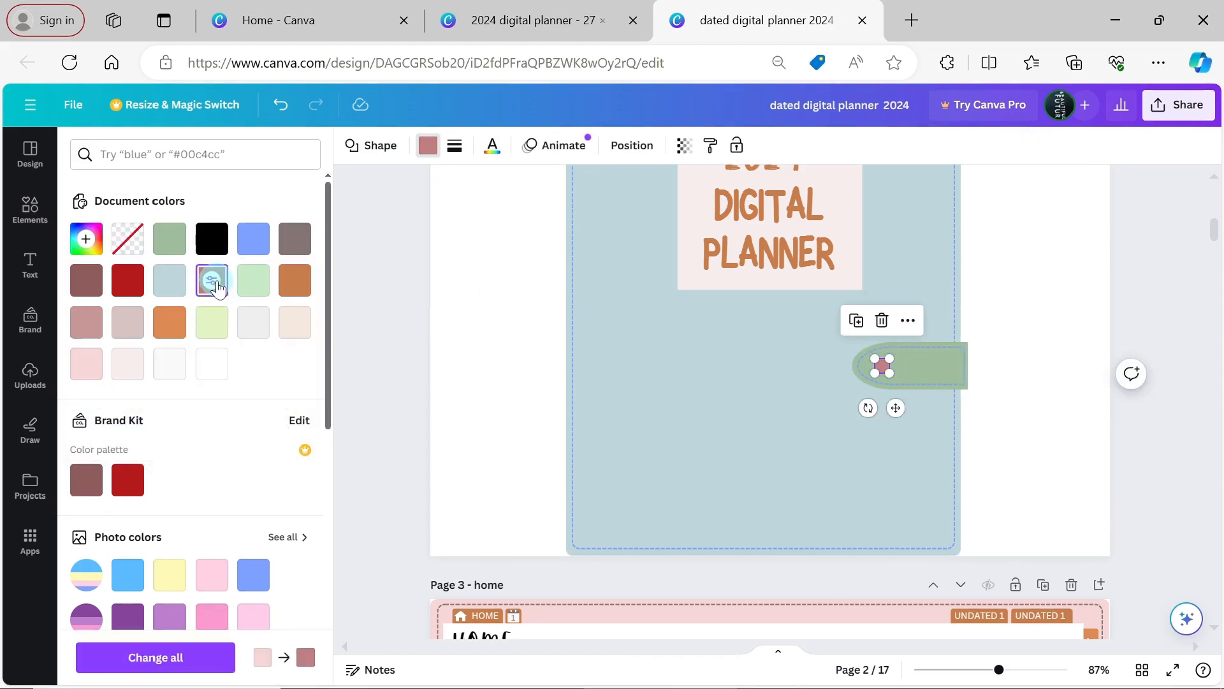
Recolor the 2024 and DIGITAL PLANNER cover texts bright sky blue and fill the title rectangle with light yellow #fffdcb
left_click(138, 207)
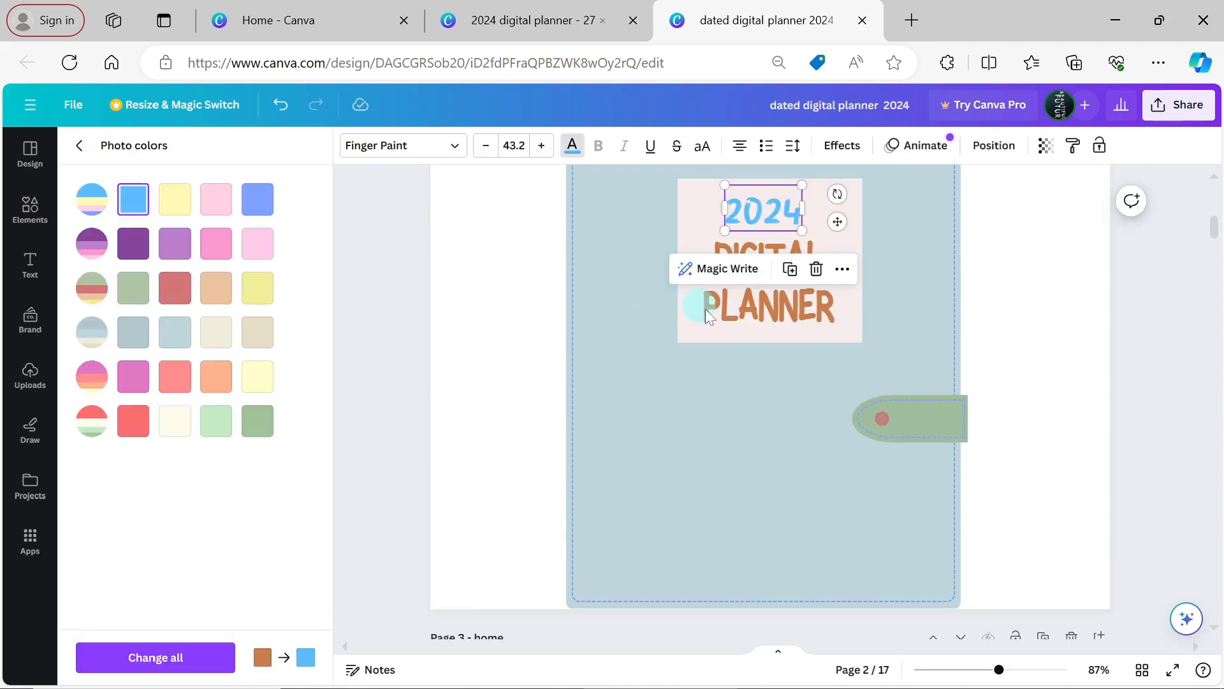
left_click(705, 309)
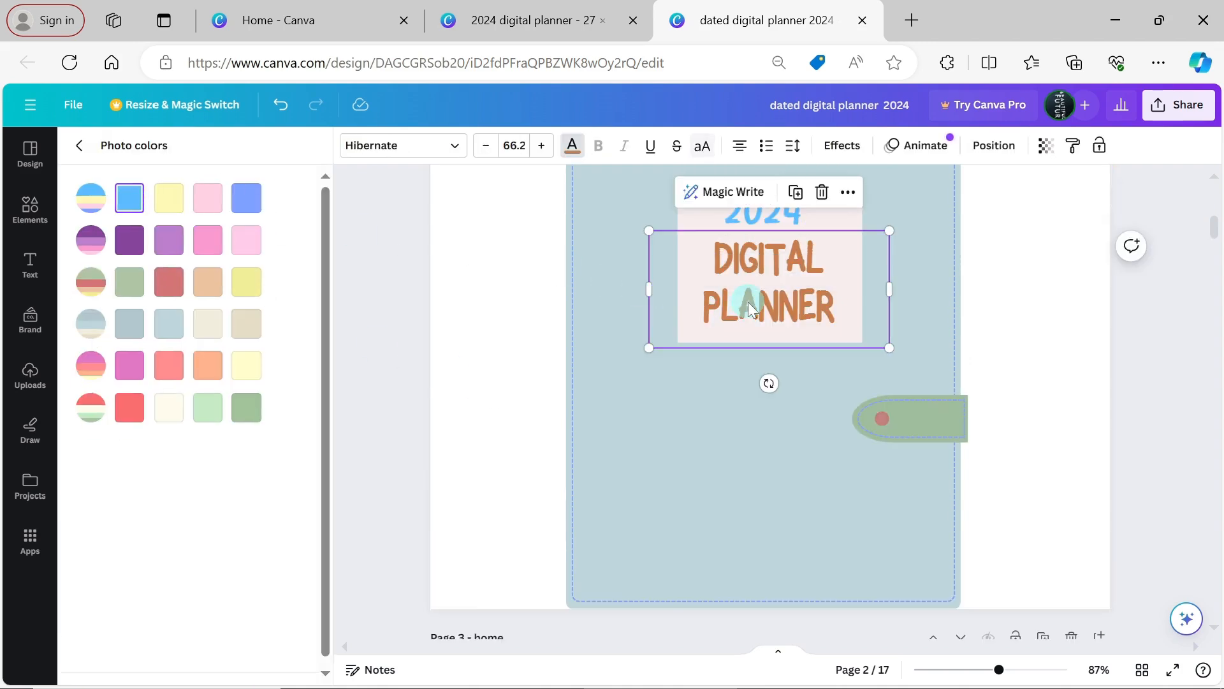
left_click(141, 210)
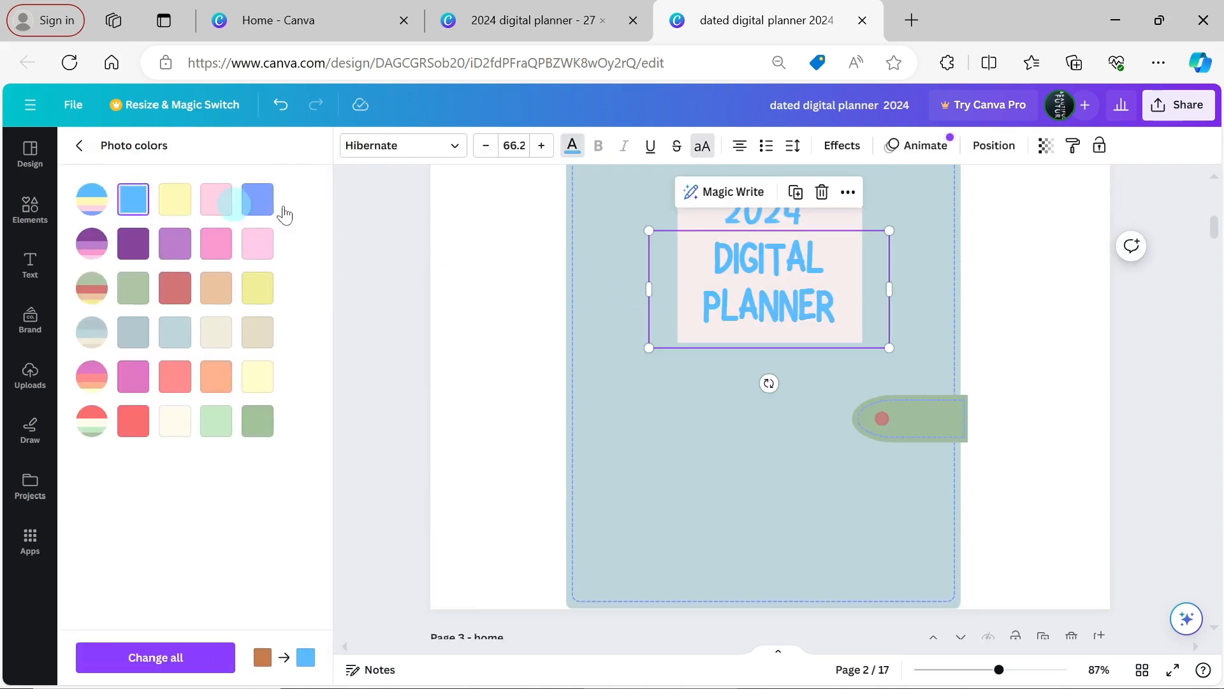
left_click(695, 215)
left_click(427, 145)
left_click(255, 365)
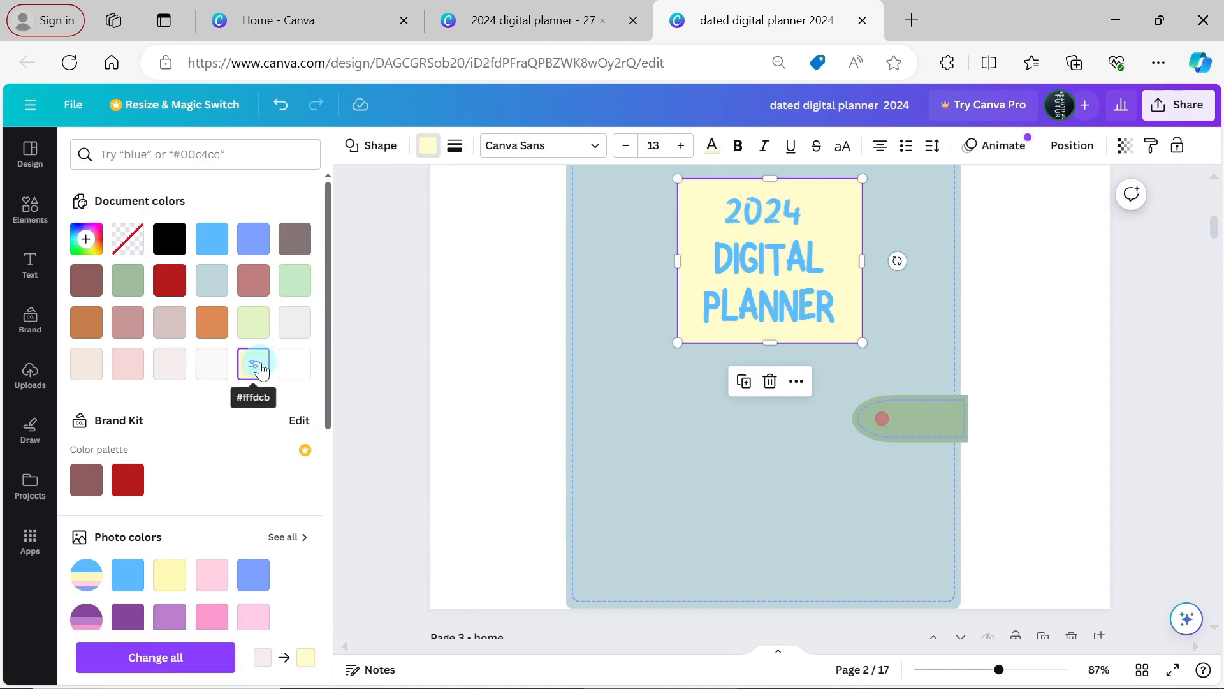
left_click(508, 380)
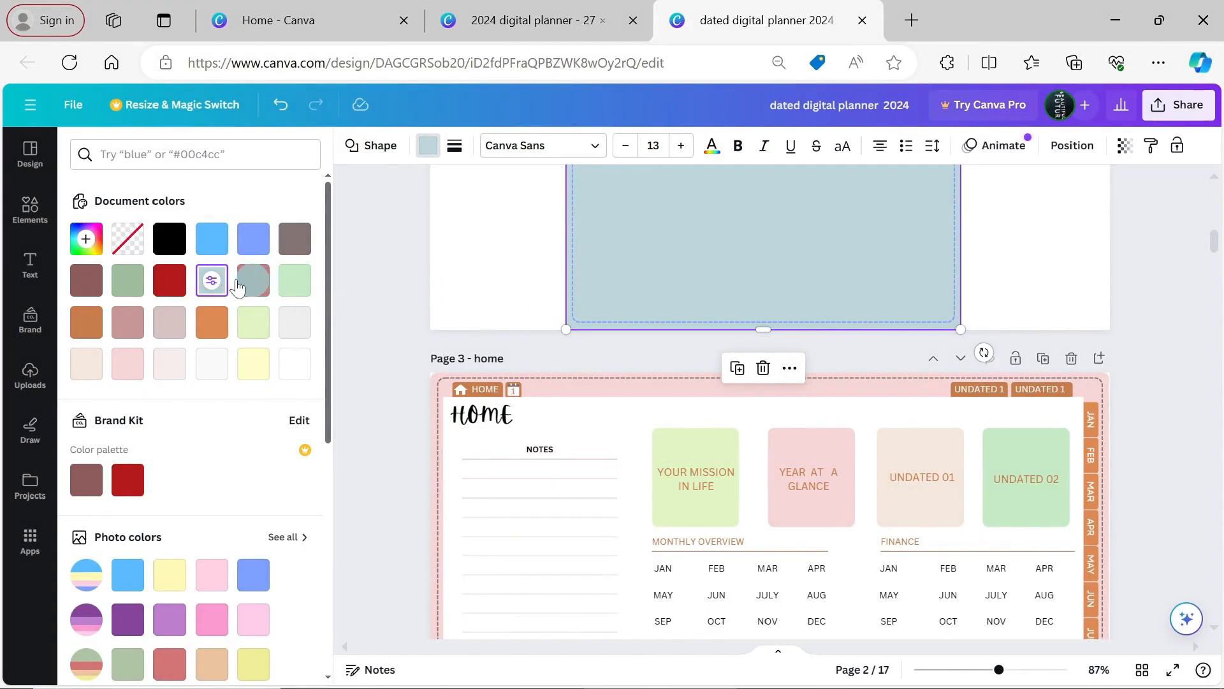
Change the home page's pink background to the cover's light blue and apply the color change across all pages
left_click(434, 378)
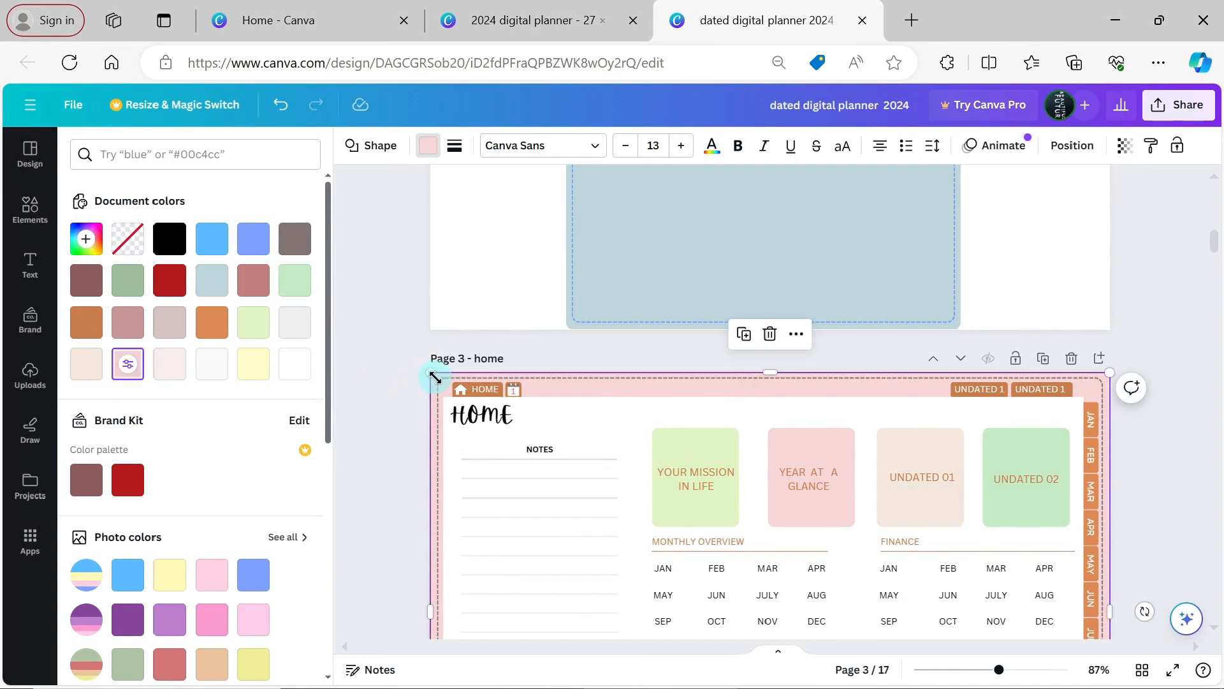
left_click(214, 283)
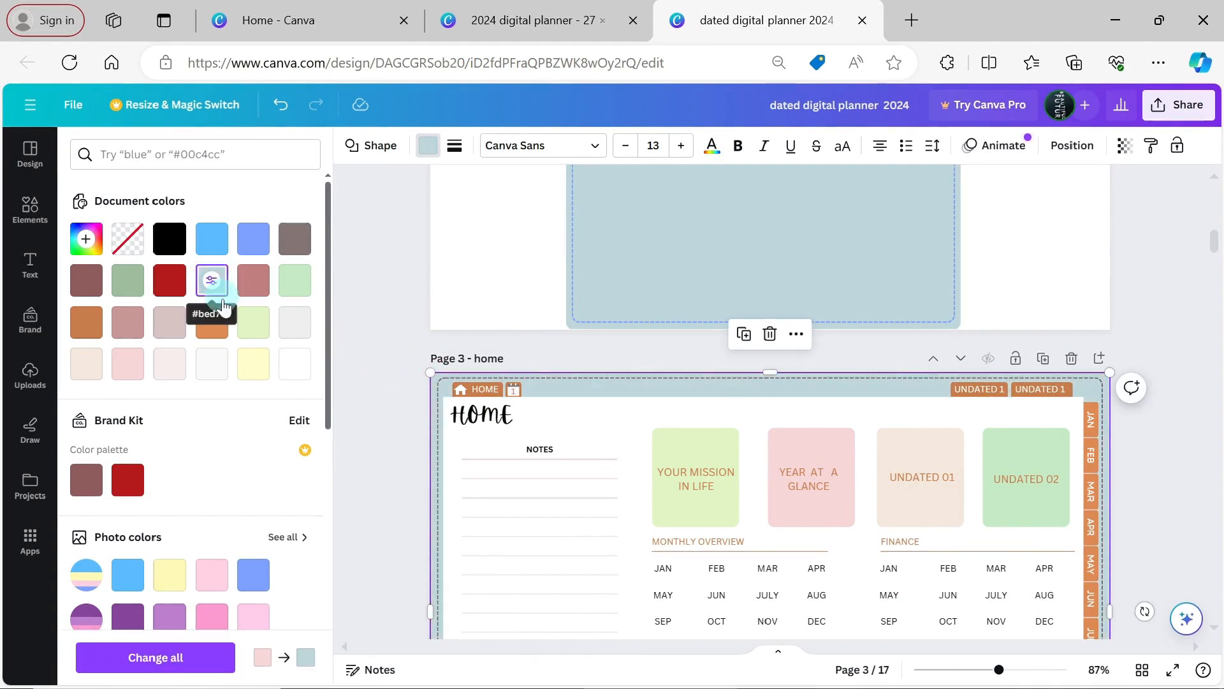
left_click(180, 664)
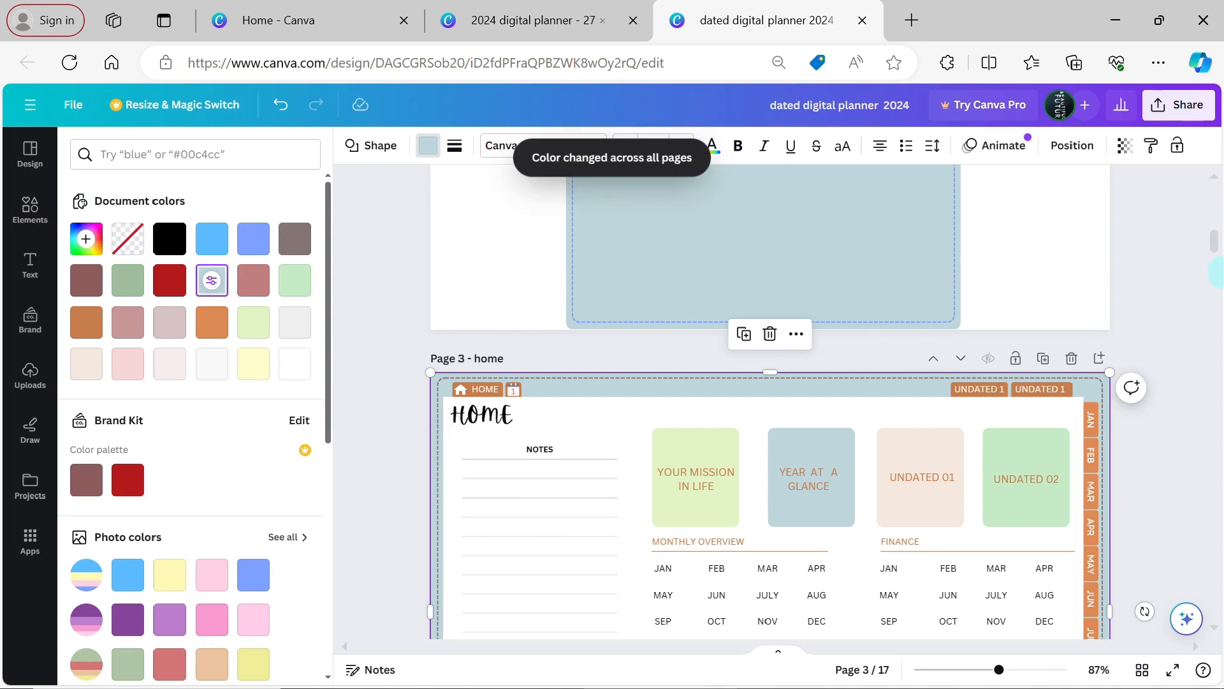
scroll(770, 402, "down", 20)
scroll(769, 402, "down", 8)
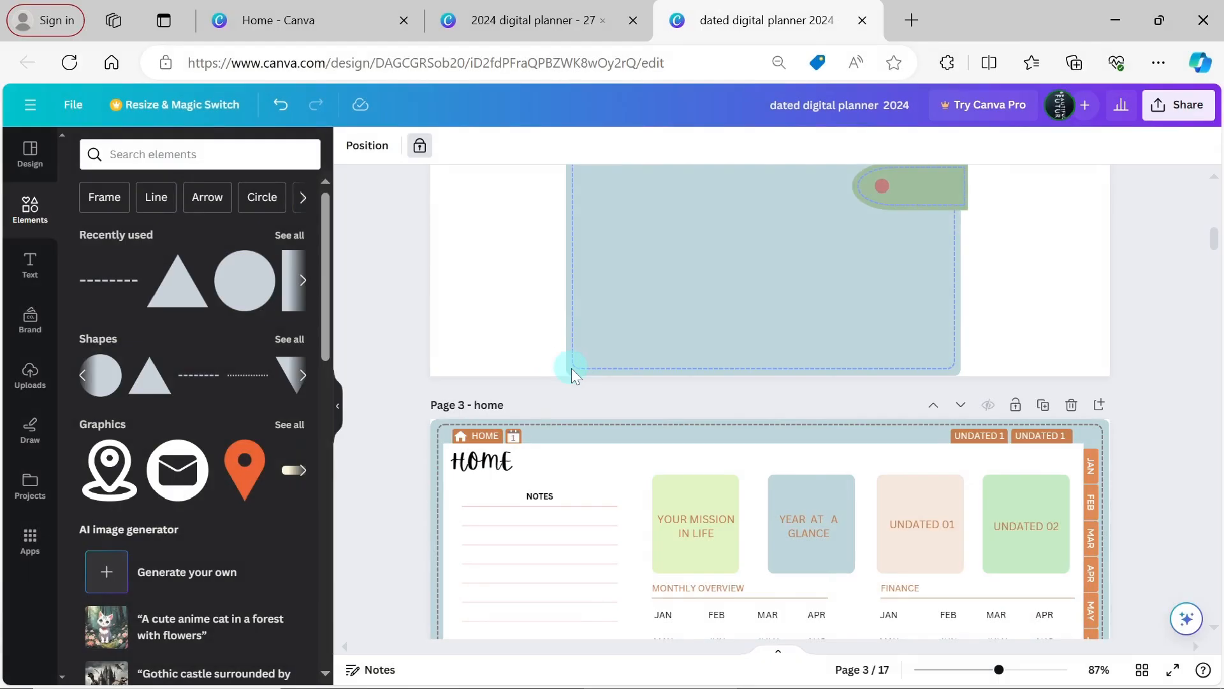
Unlock the home page's dashed border, match it to the cover border's periwinkle blue, and apply the change across all pages
left_click(574, 363)
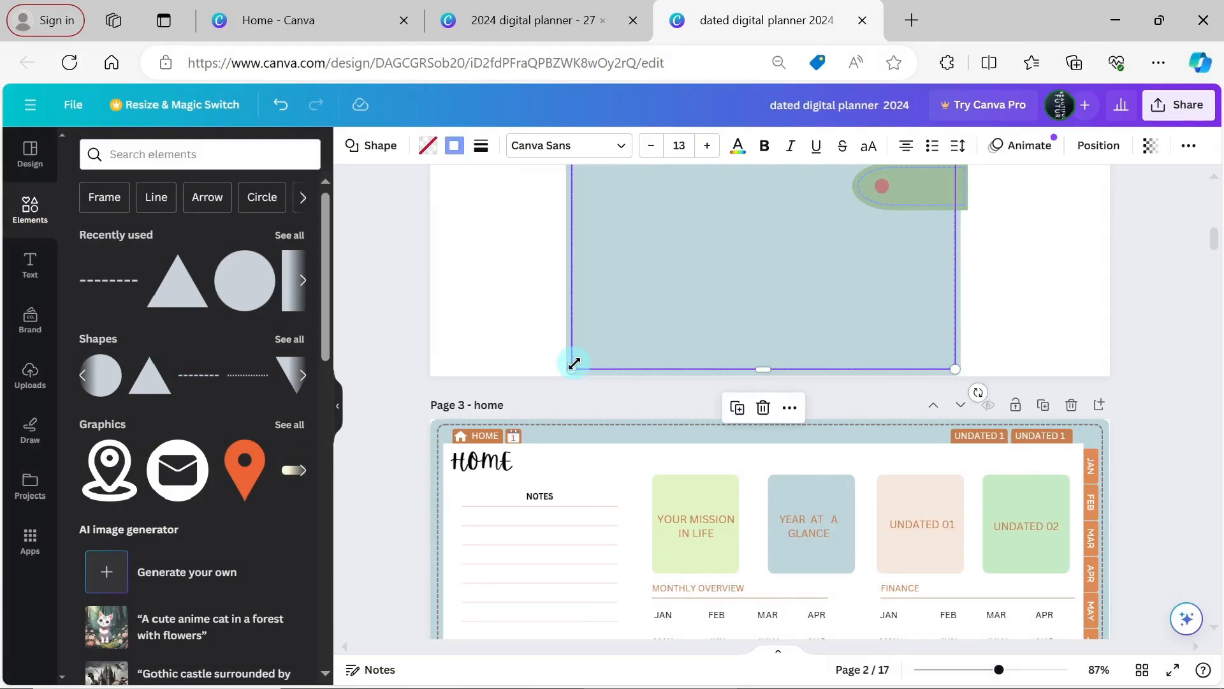
left_click(455, 146)
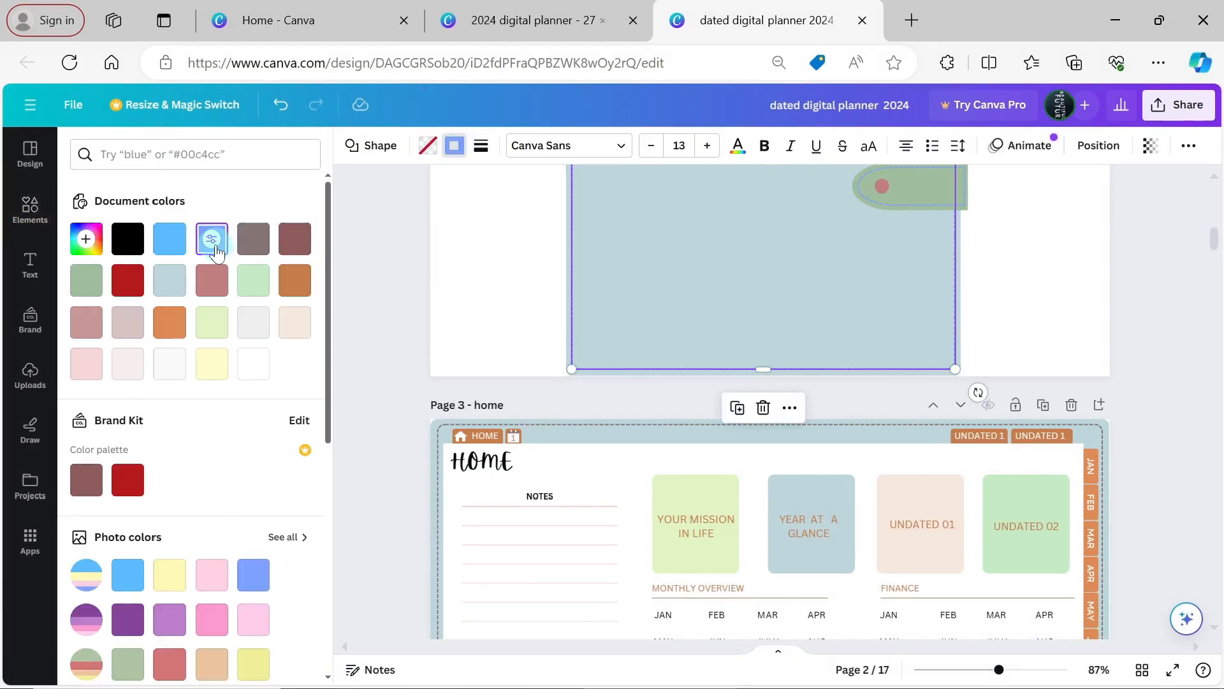
left_click(445, 437)
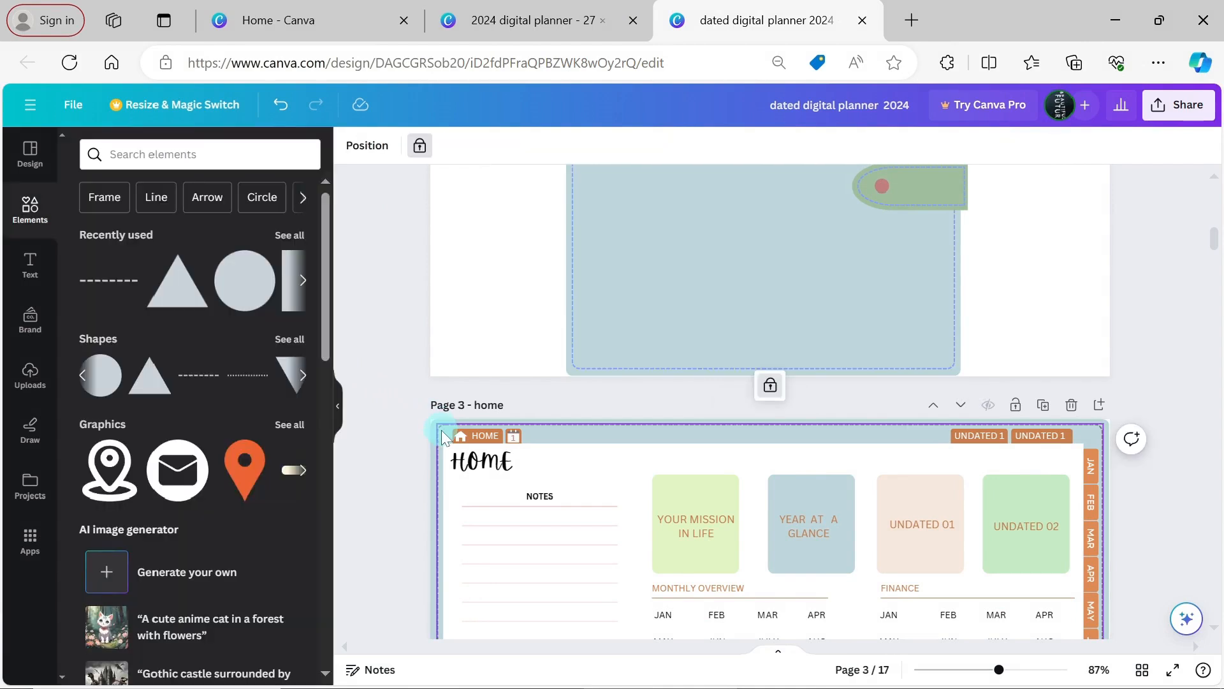
left_click(419, 159)
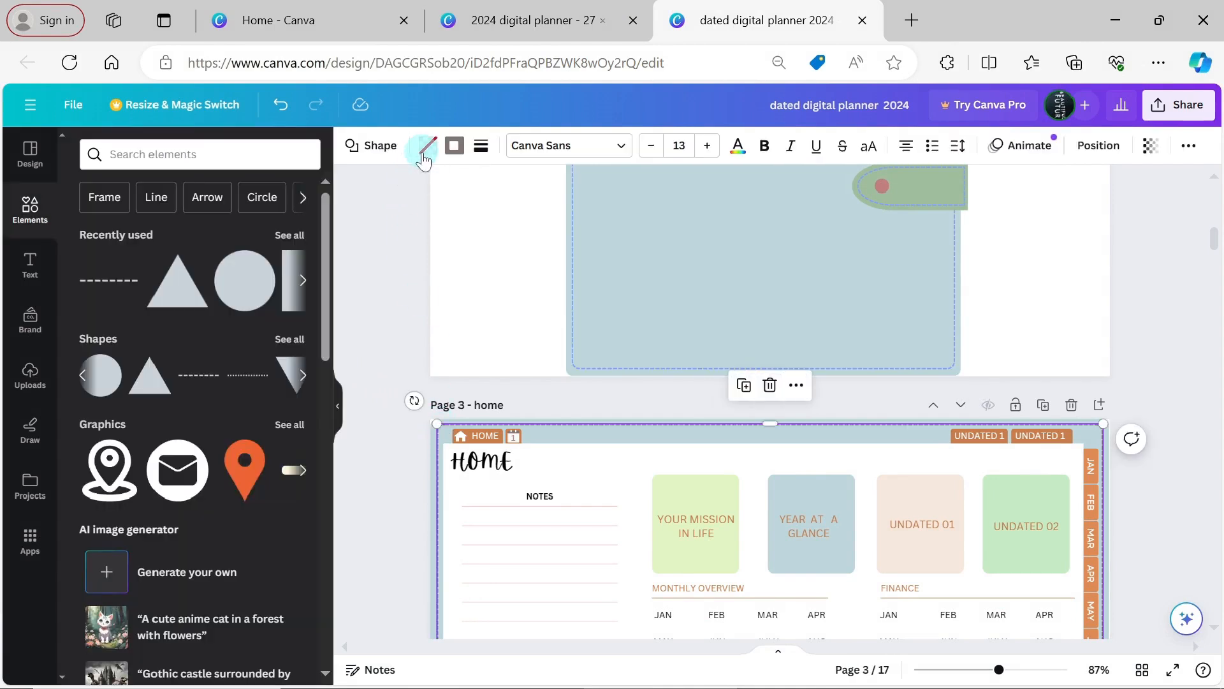
left_click(454, 148)
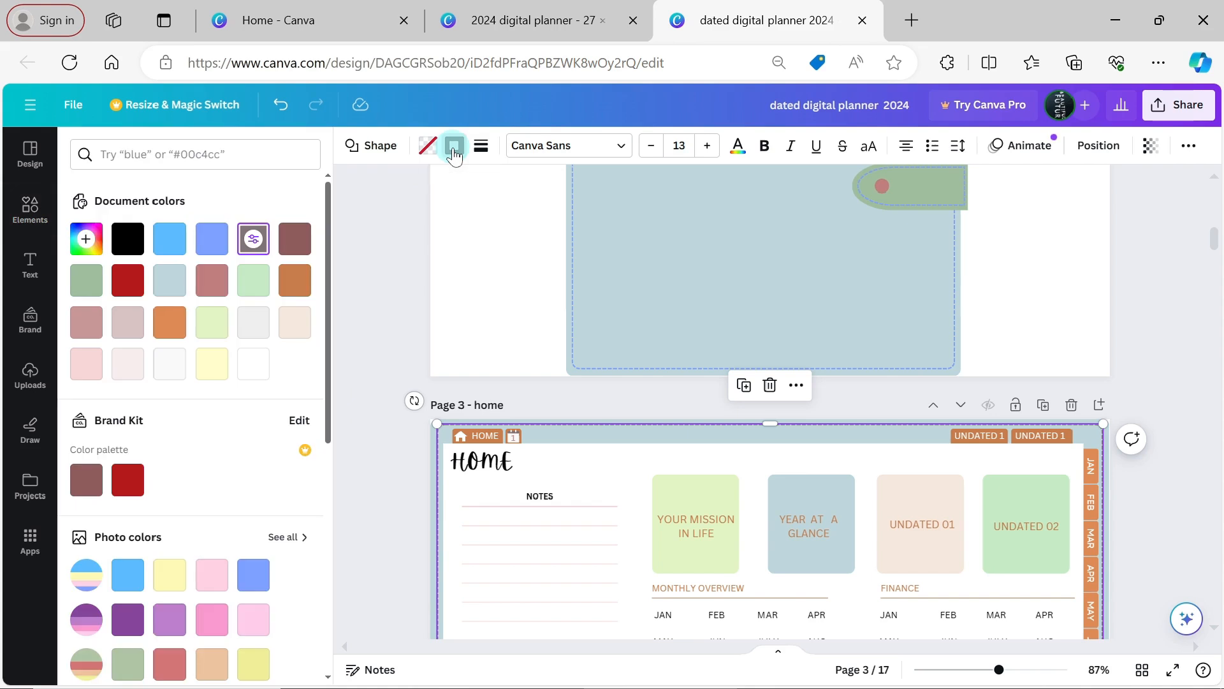
left_click(212, 241)
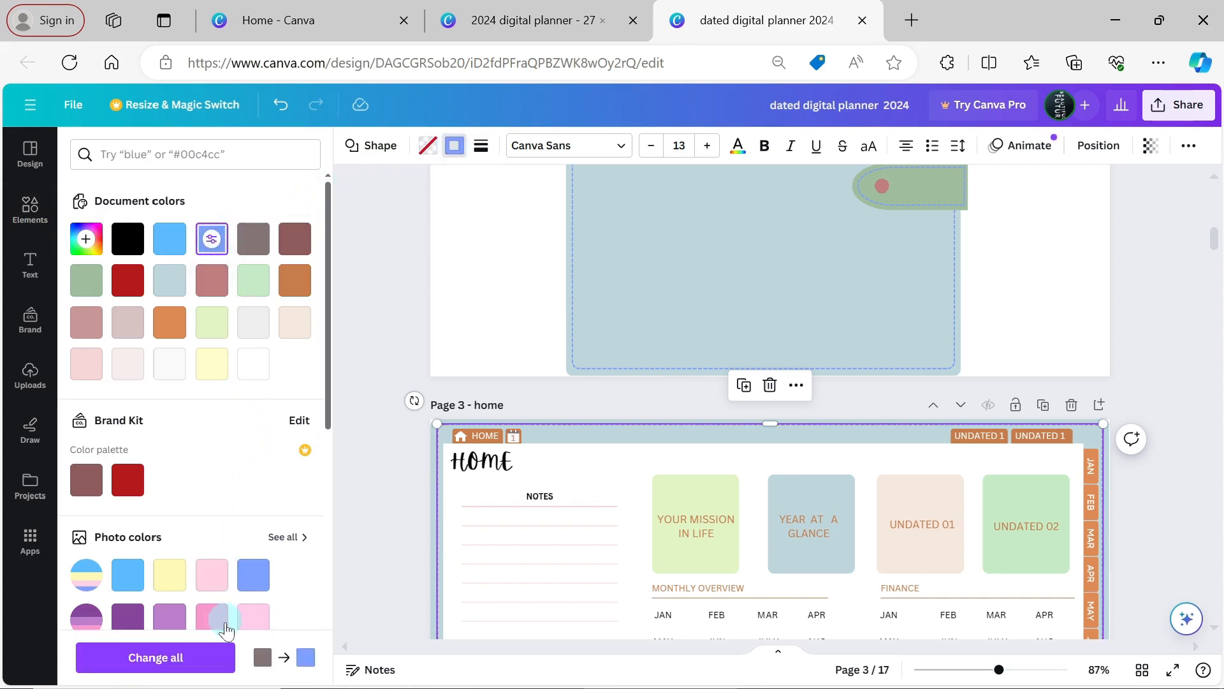
left_click(216, 656)
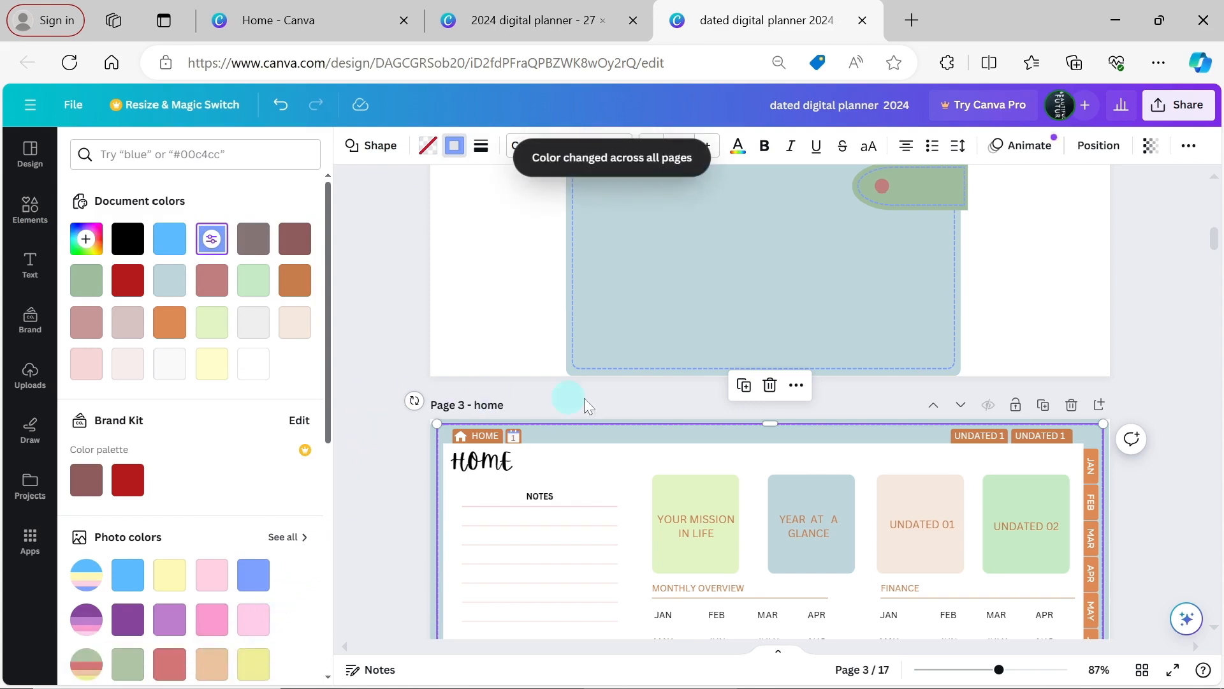
Lock the home page's dashed border in place
left_click(796, 385)
mouse_move(801, 396)
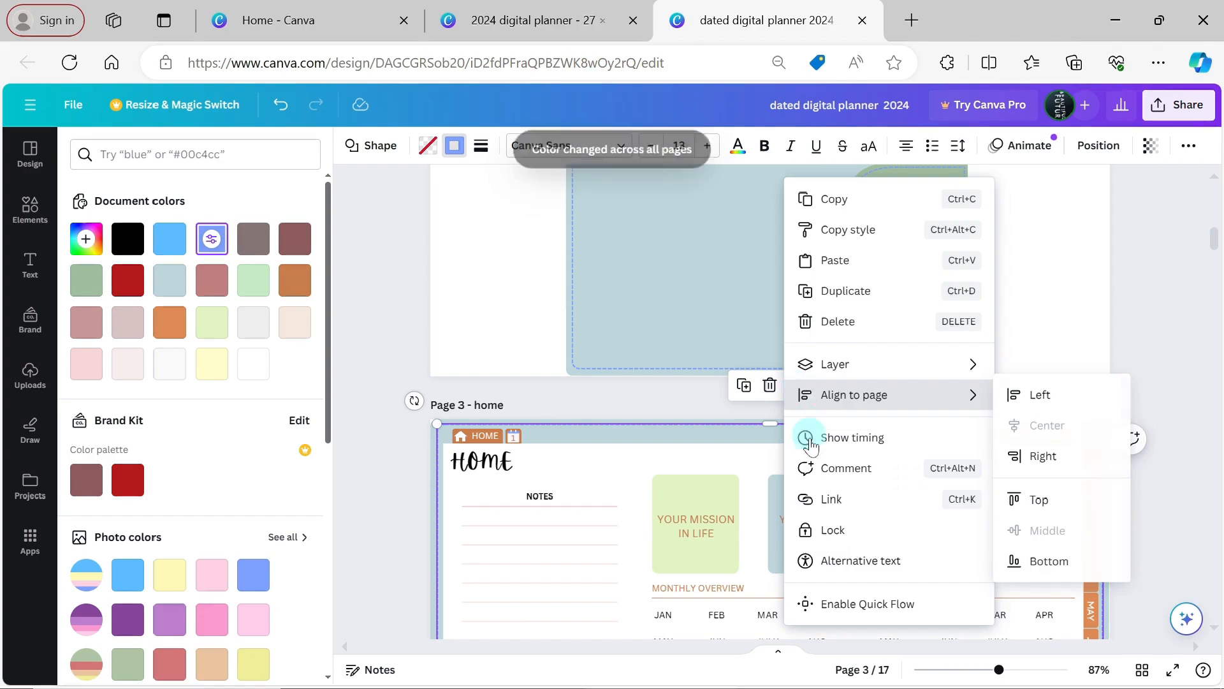
left_click(829, 529)
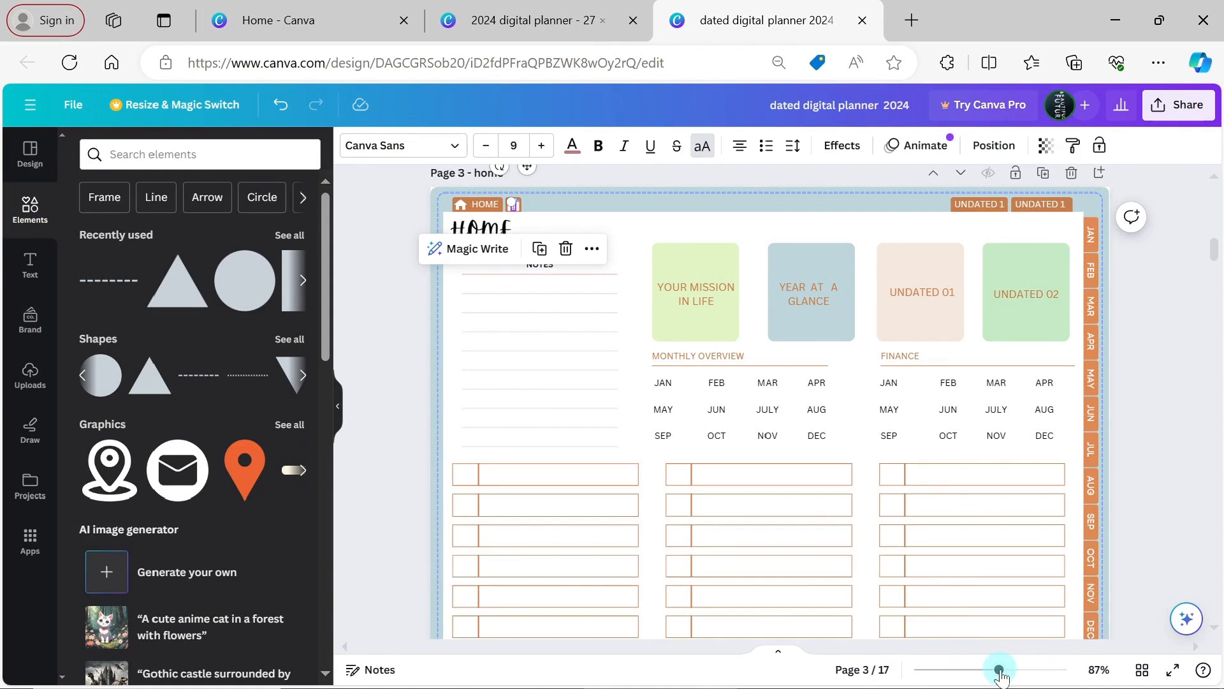
Change the home page calendar tab's brown-orange fill to periwinkle blue #7ea1ff and apply the color change across all pages
left_click_drag(1000, 675, 1036, 671)
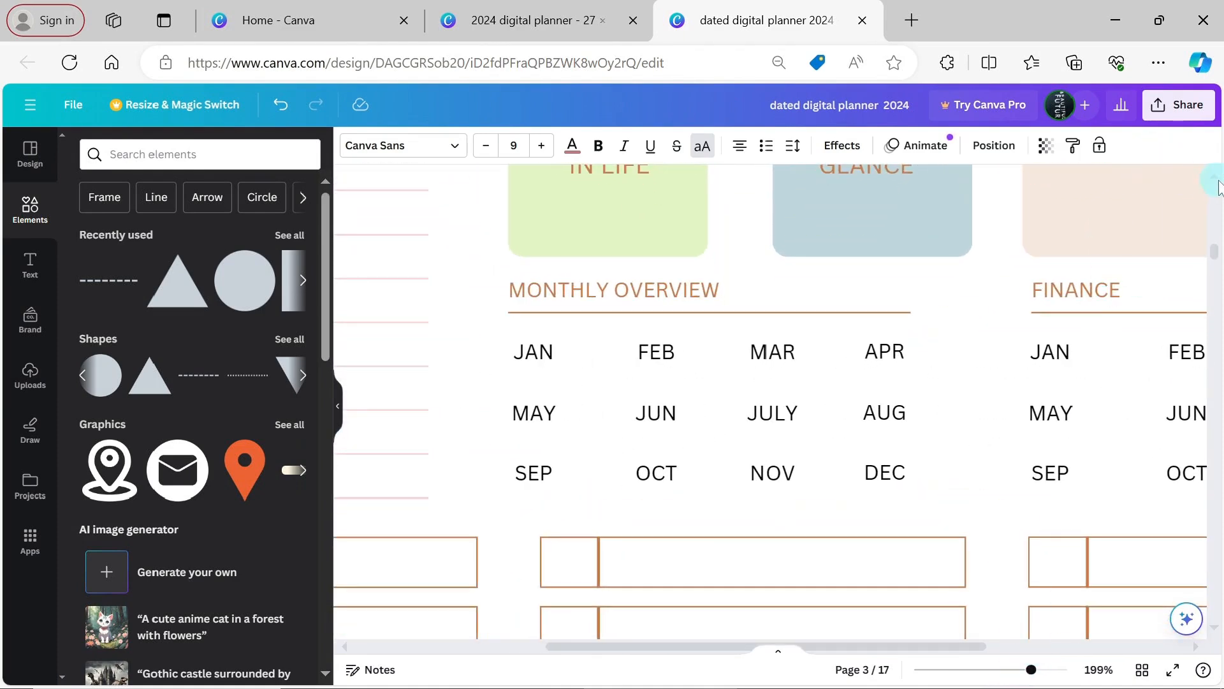
scroll(823, 597, "up", 4)
left_click_drag(731, 645, 560, 561)
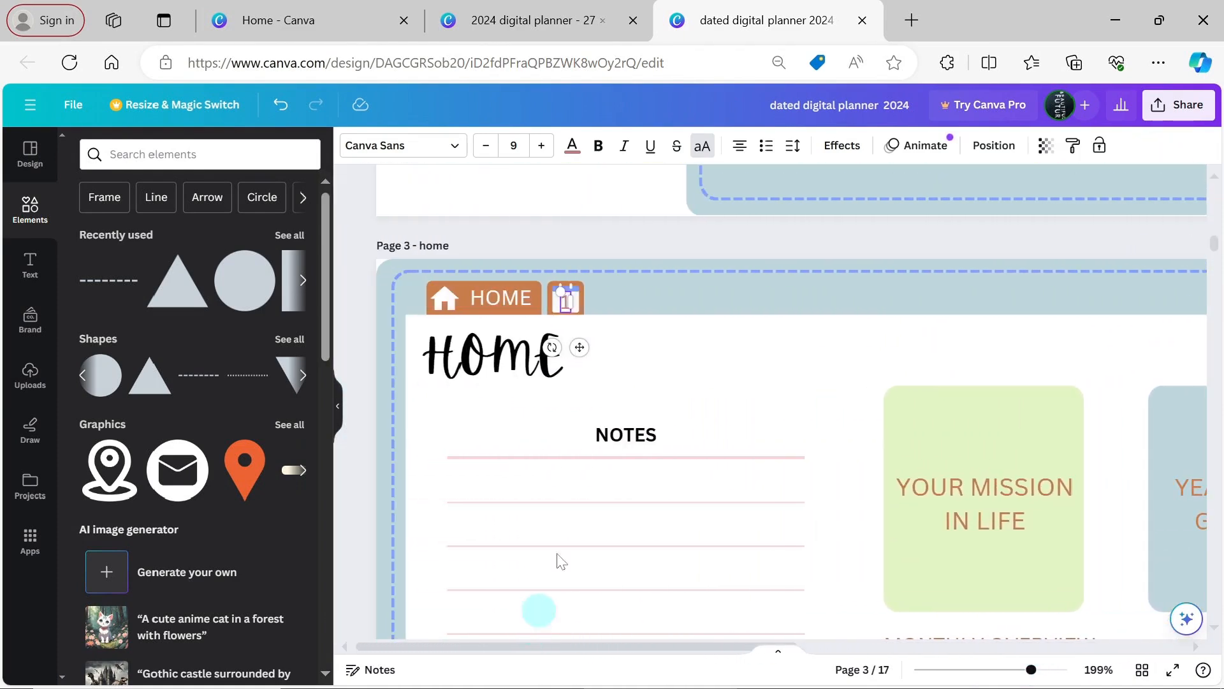
left_click(583, 284)
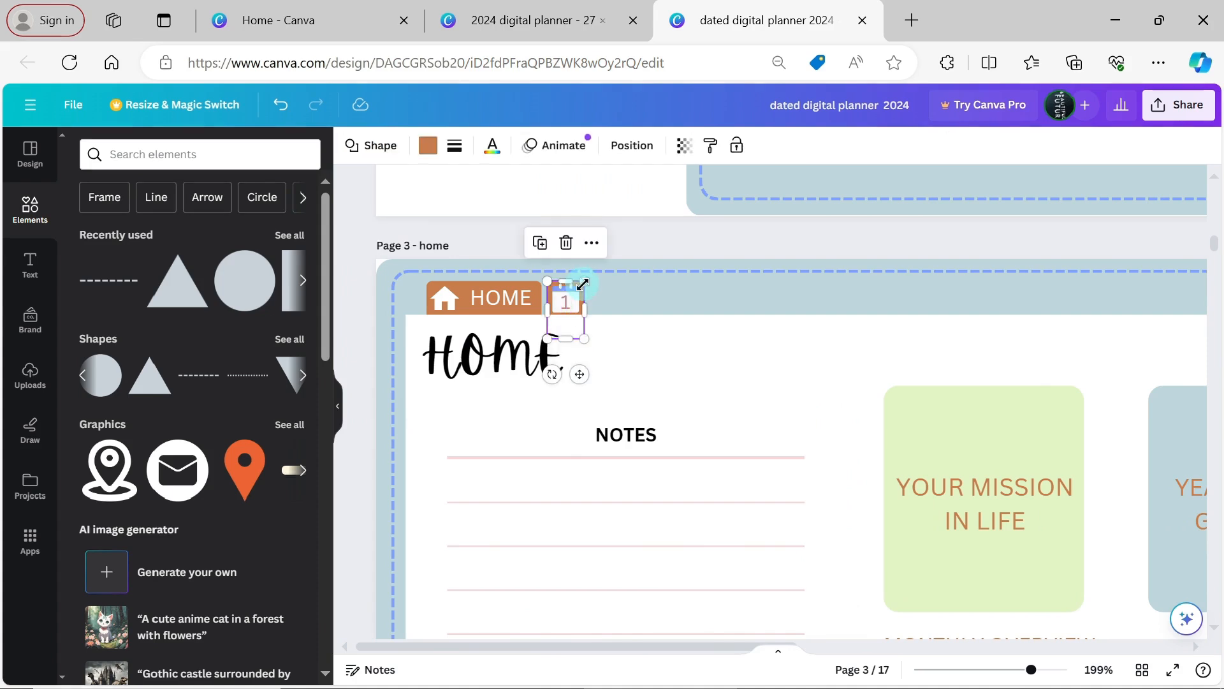
left_click(428, 145)
left_click(295, 280)
left_click(286, 537)
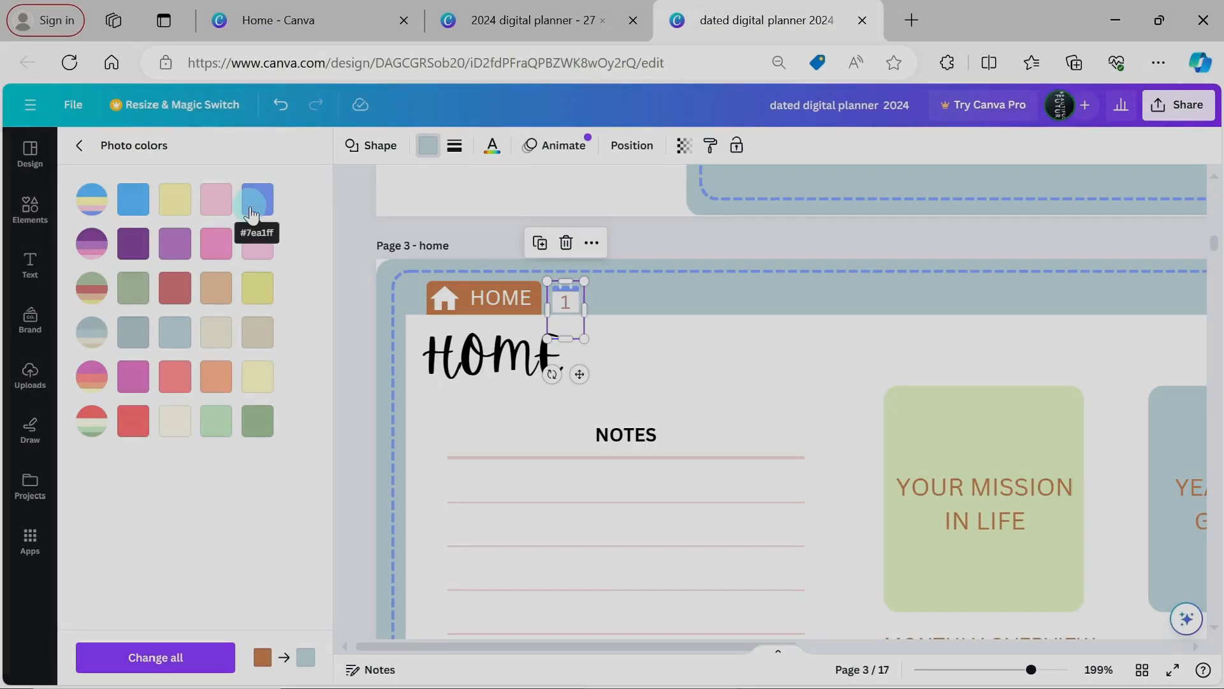
left_click(258, 199)
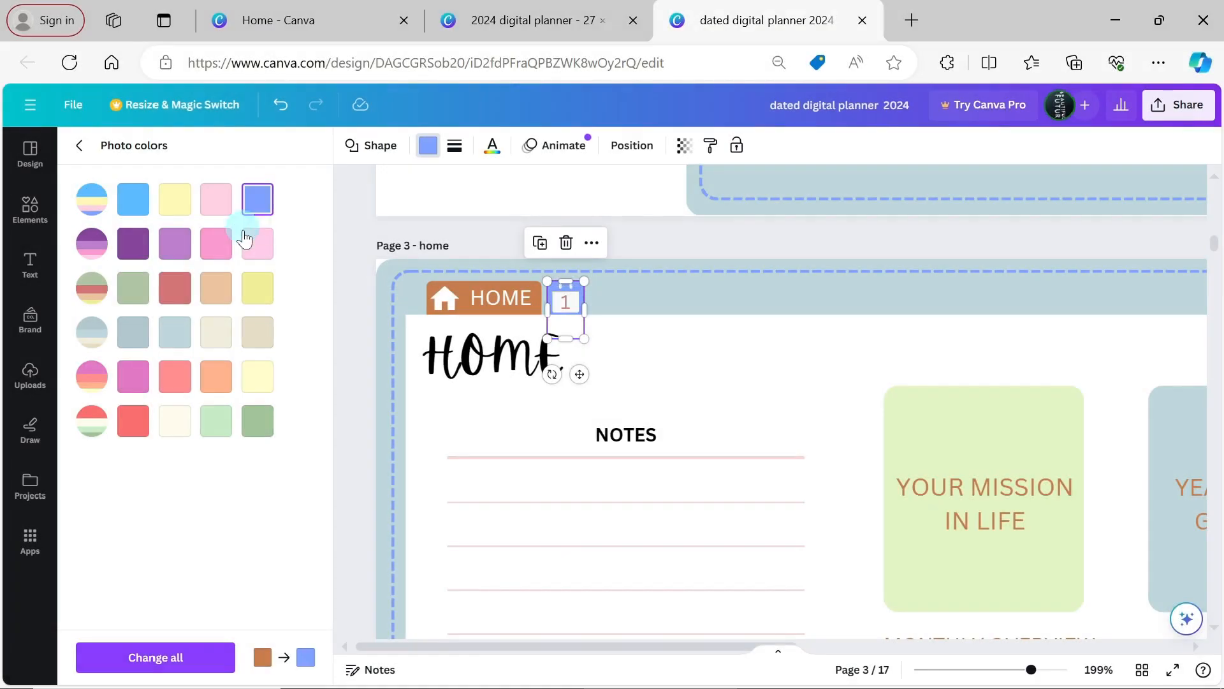
left_click(190, 666)
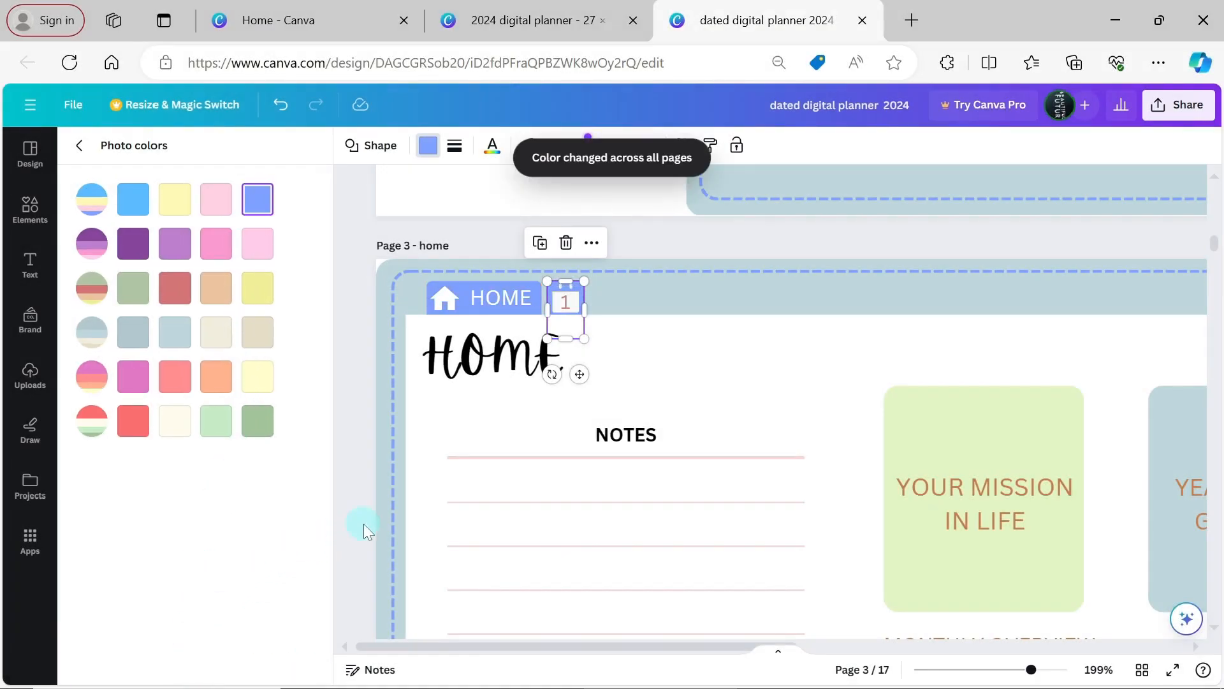
Rename the first UNDATED 1 header tab NOTES and shift its text right to leave room for an icon
mouse_move(588, 651)
left_mouse_down()
mouse_move(974, 633)
mouse_move(583, 629)
left_mouse_up()
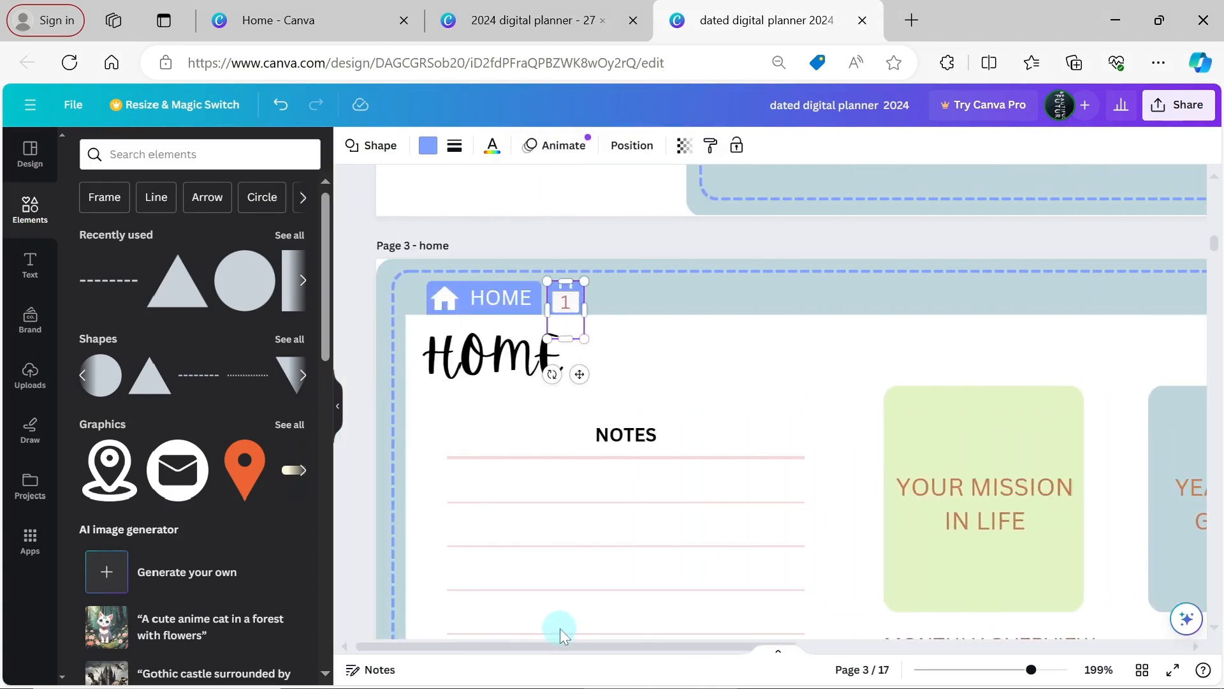
left_click_drag(564, 645, 1012, 649)
double_click(877, 305)
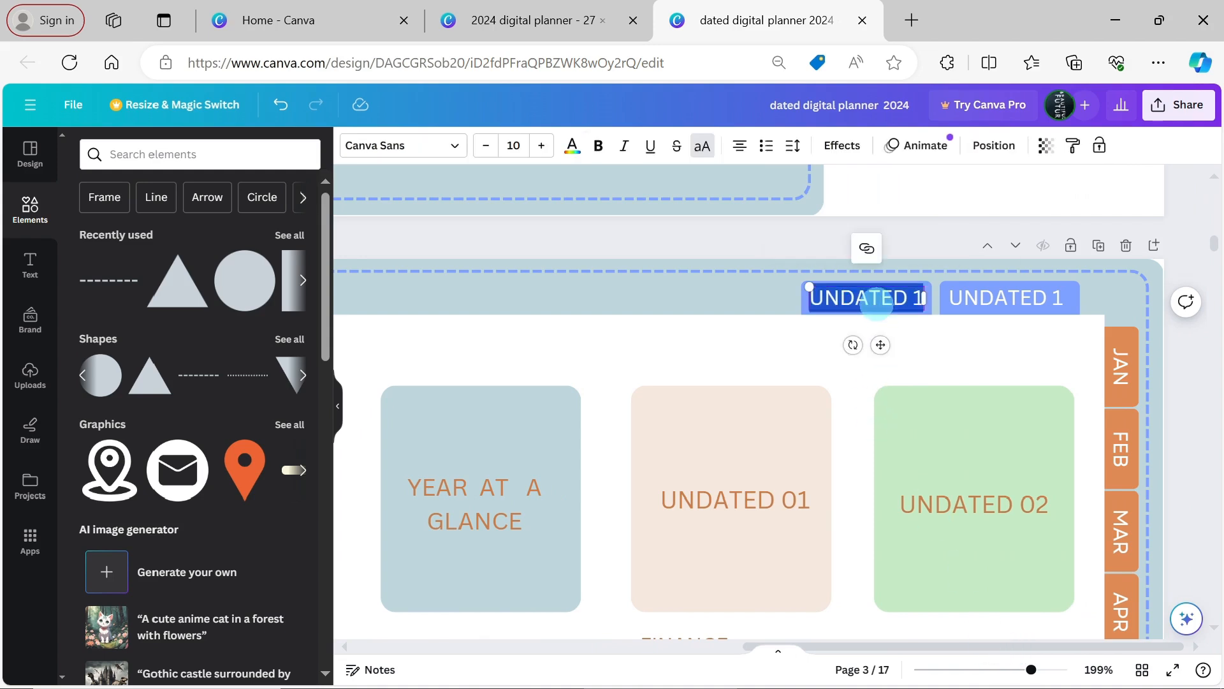
type("NOTES")
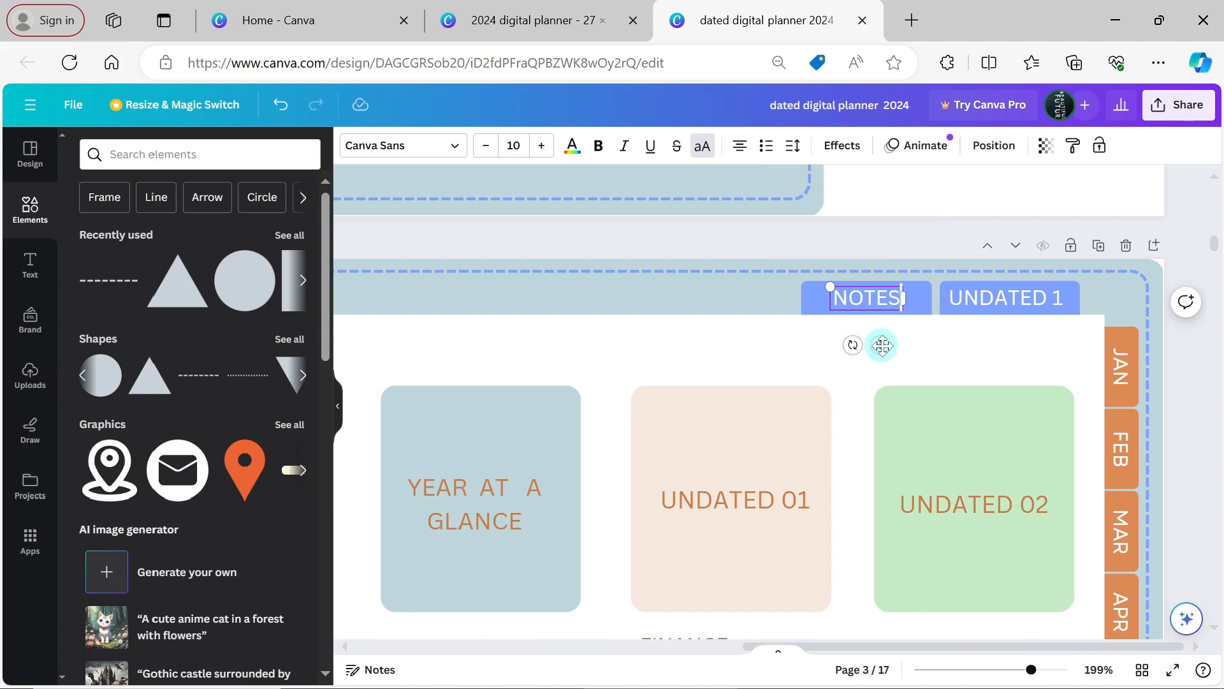
left_click_drag(881, 345, 894, 345)
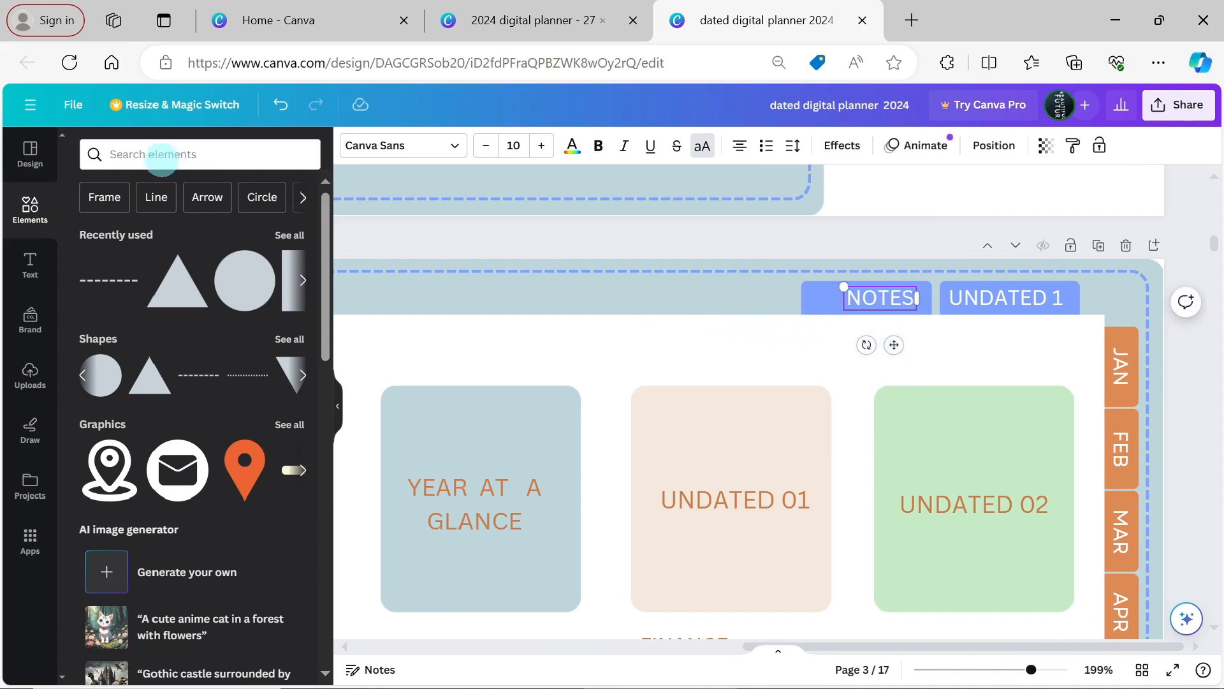
Search the graphics for "notes icon" and add the bold page-with-pencil icon to the home page
left_click(169, 160)
type("notesi")
key("BackSpace")
type("icon")
key("Return")
left_click(135, 191)
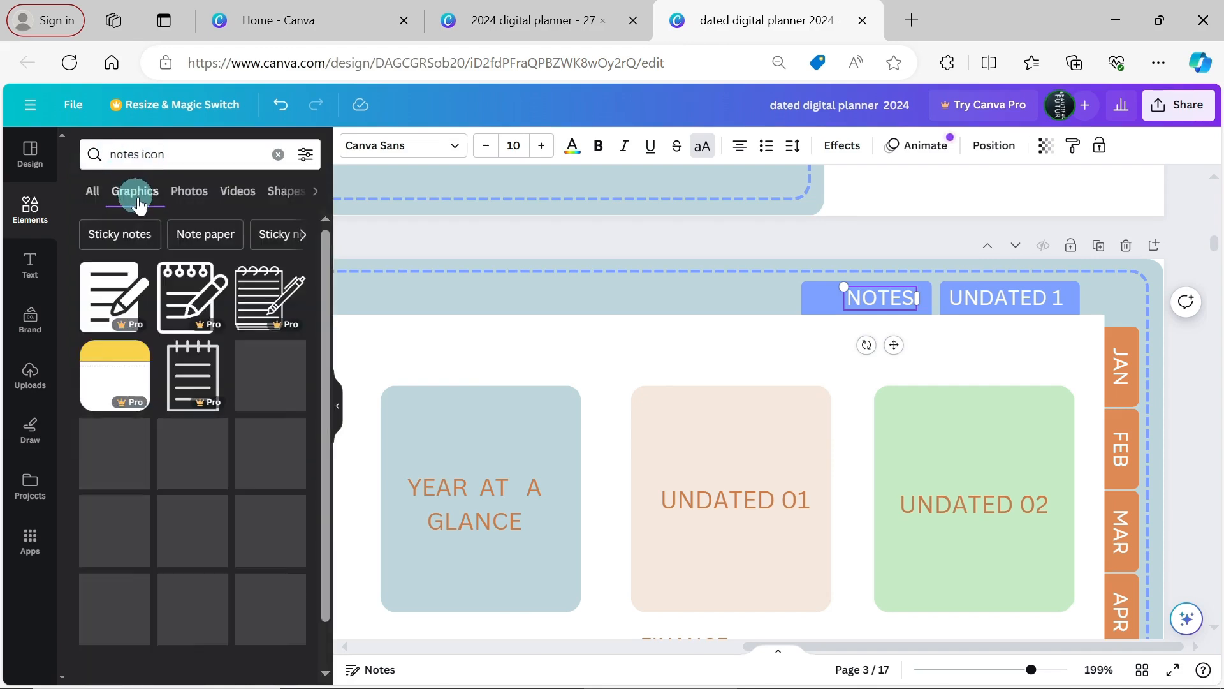
mouse_move(244, 429)
left_mouse_down()
mouse_move(290, 431)
mouse_move(526, 293)
left_mouse_up()
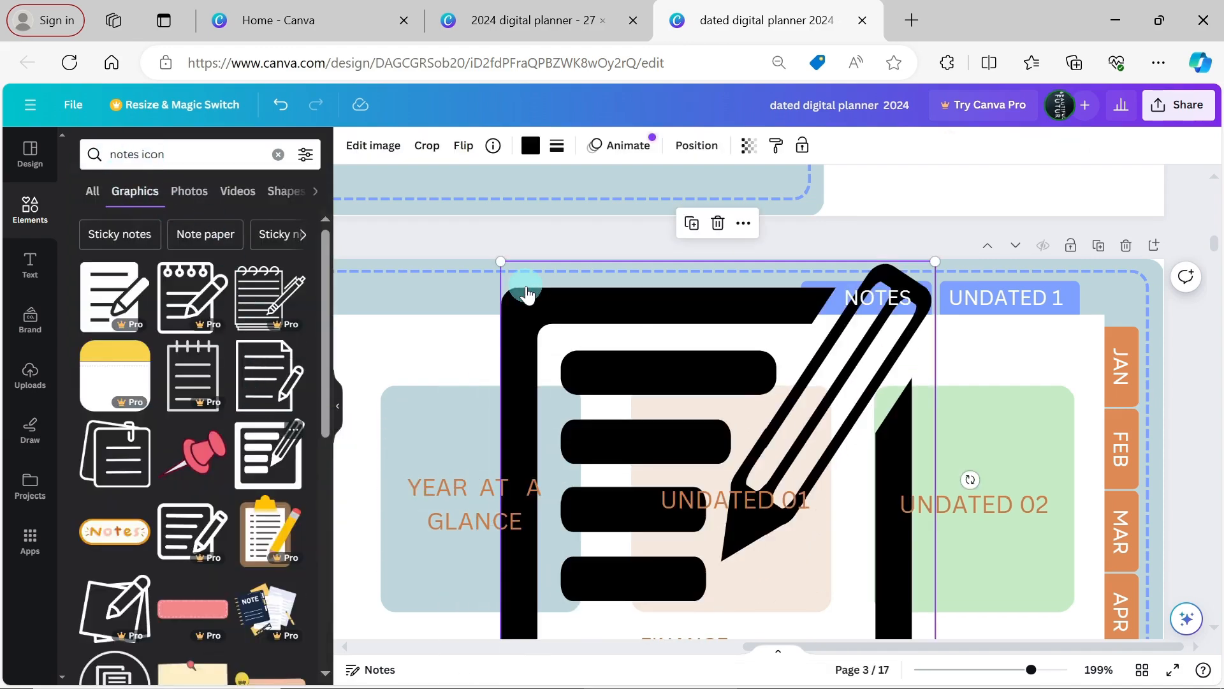
Resize the notes icon to 0.4 cm wide and place it in front of the NOTES tab text
left_click(687, 149)
left_click(99, 442)
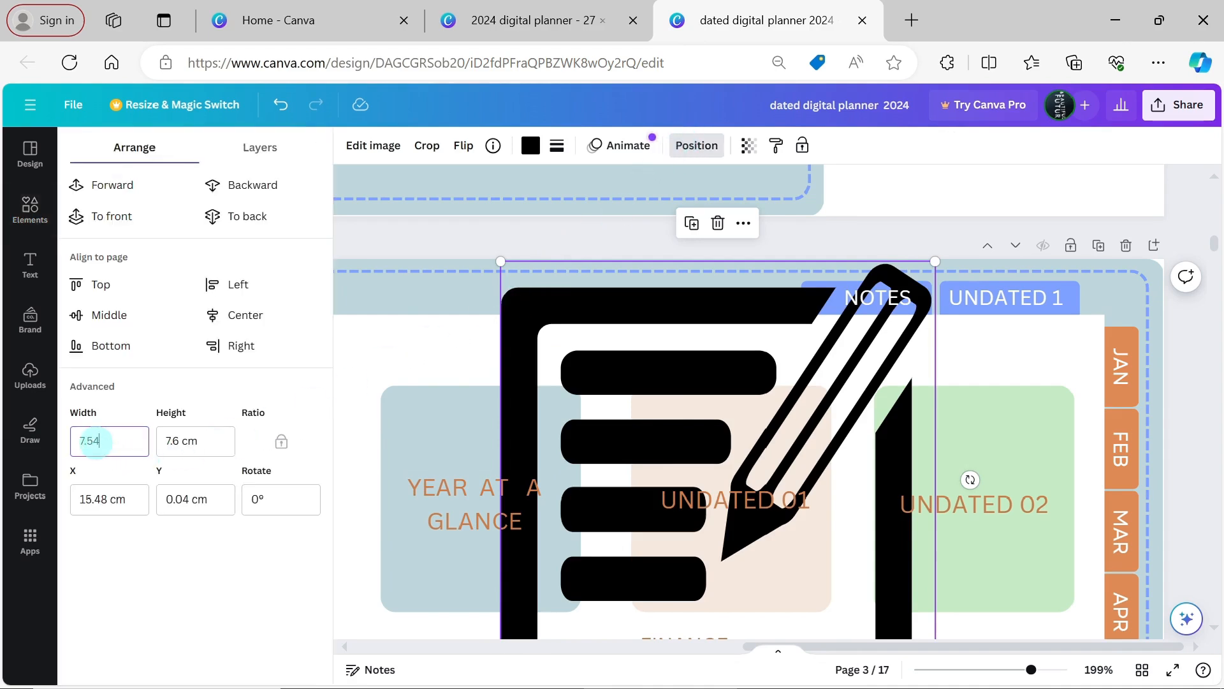
key("Return")
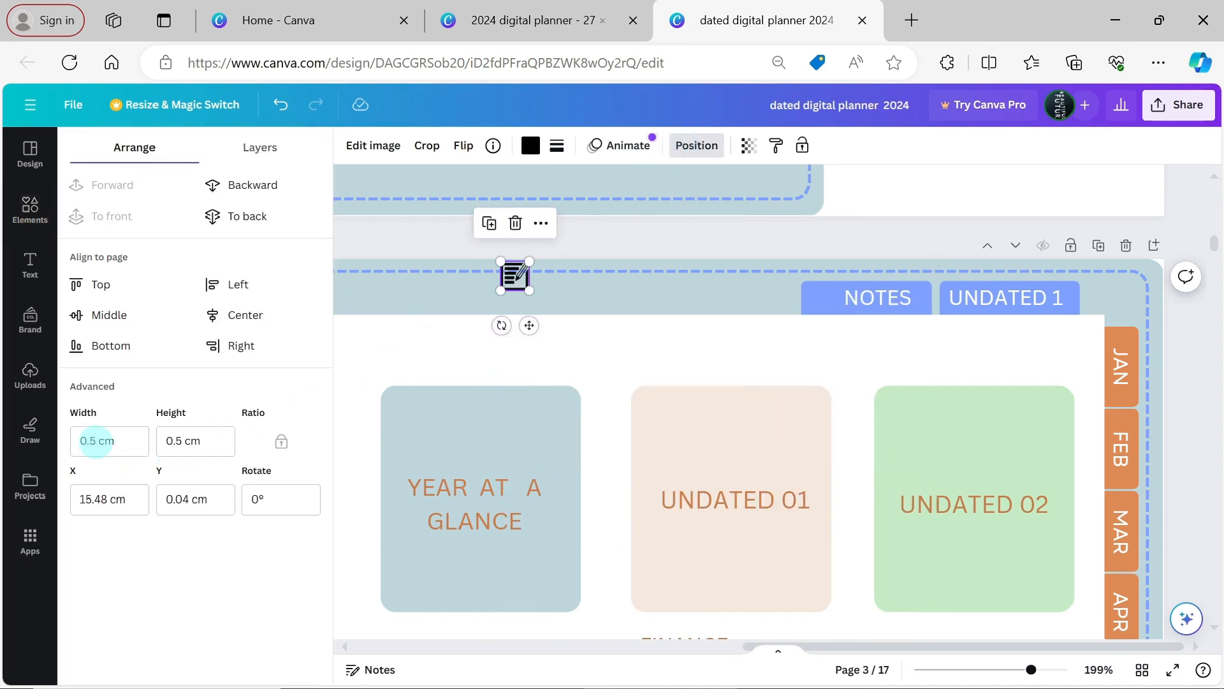
left_click_drag(526, 327, 835, 351)
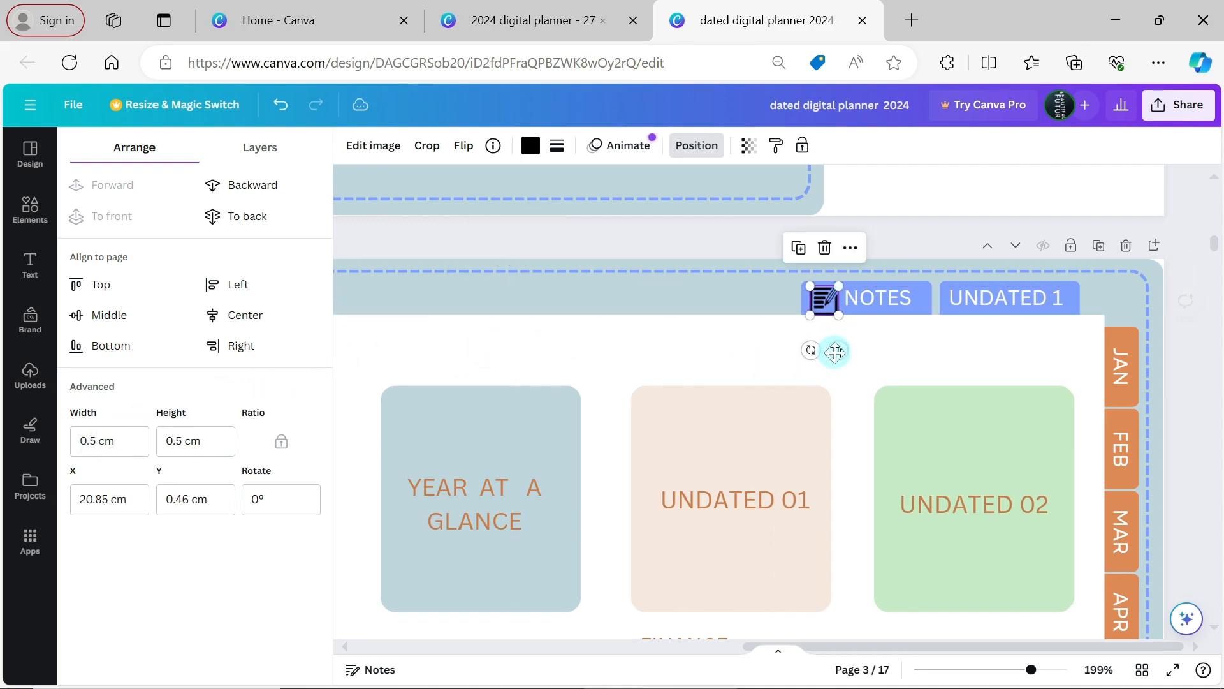
left_click(88, 440)
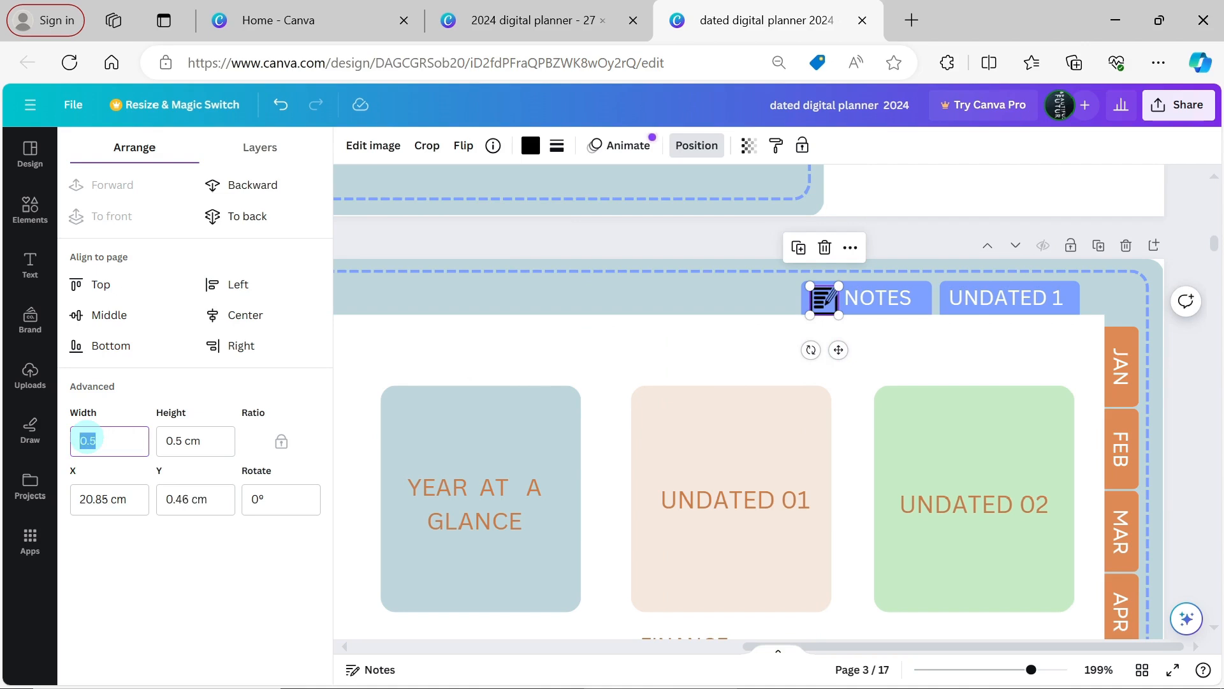
key("Return")
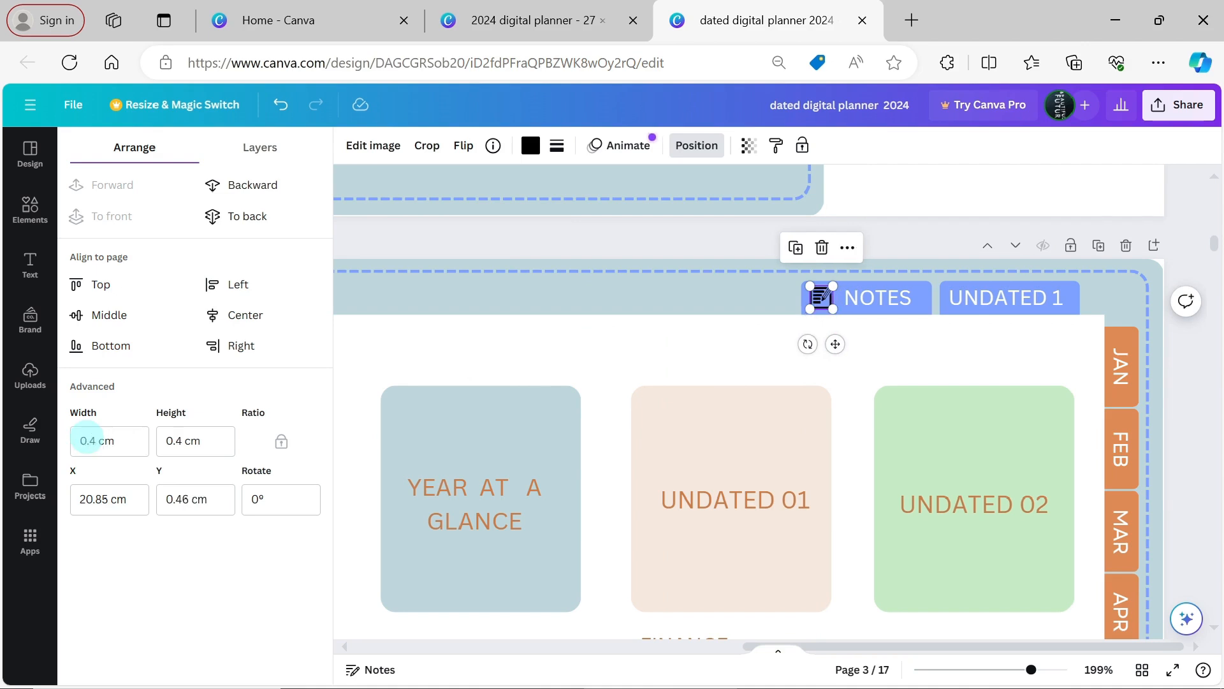
Recolor the notes icon white to match the tab text
left_click(582, 335)
left_click(816, 302)
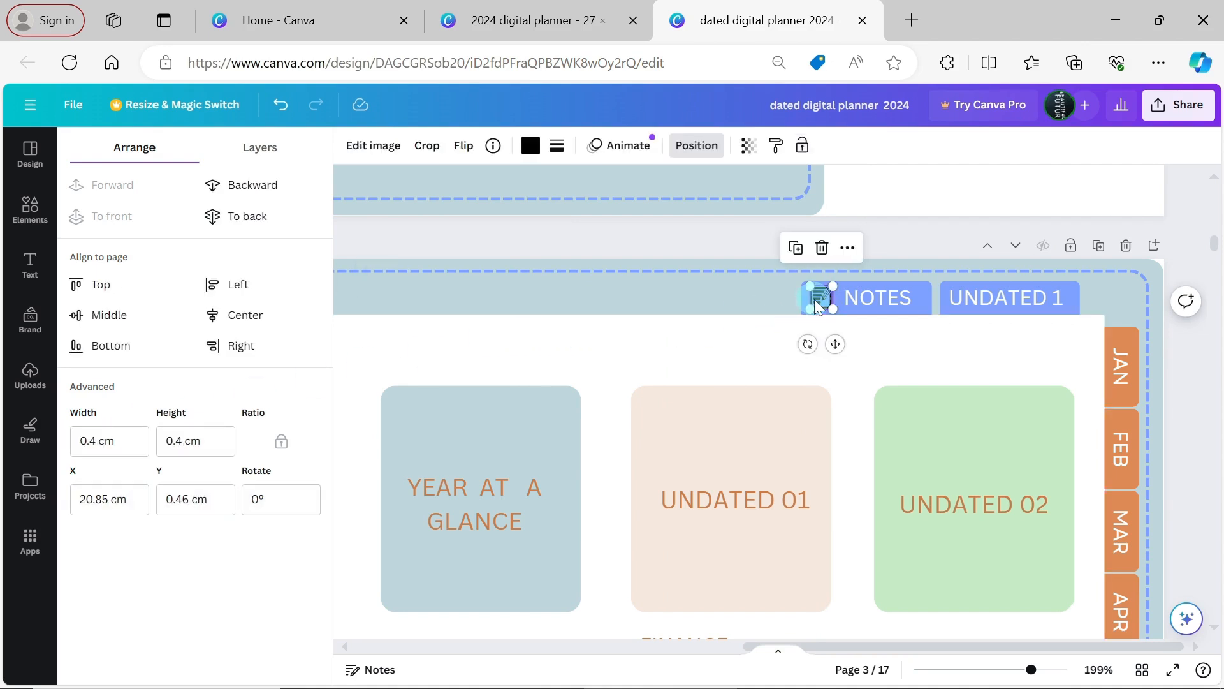
left_click(531, 146)
left_click(258, 364)
left_click(697, 367)
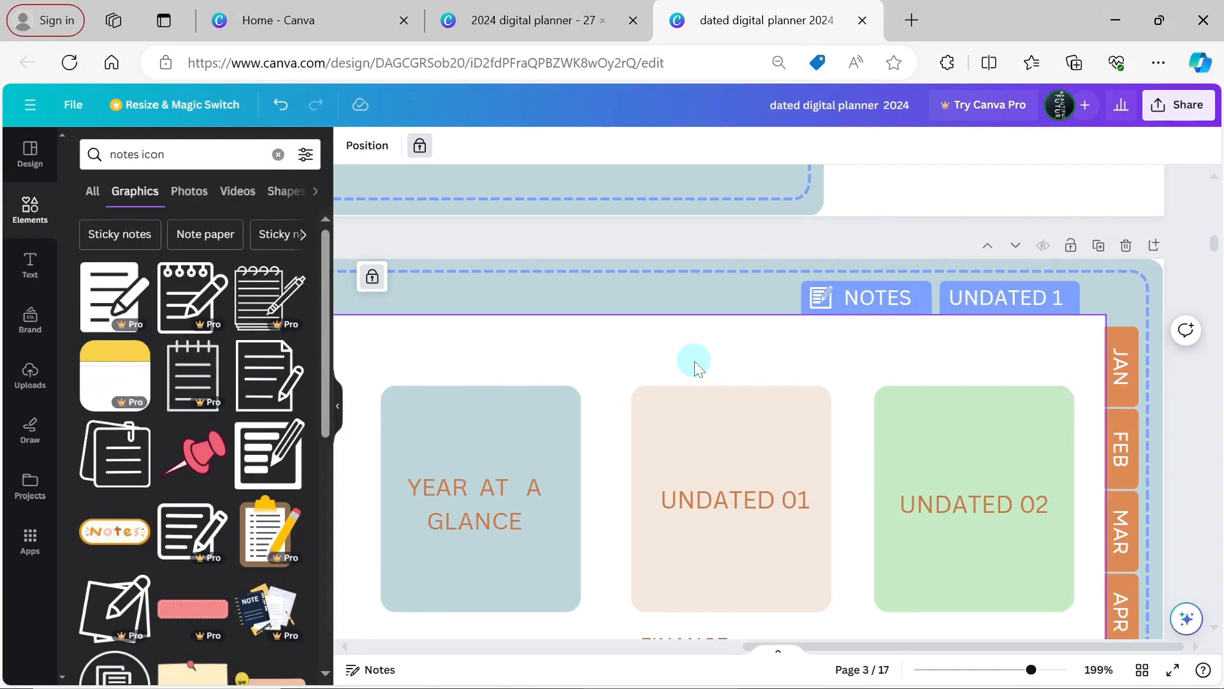
Rename the second UNDATED 1 header tab RECIPES and shift its text right to make room for an icon
left_click(1031, 301)
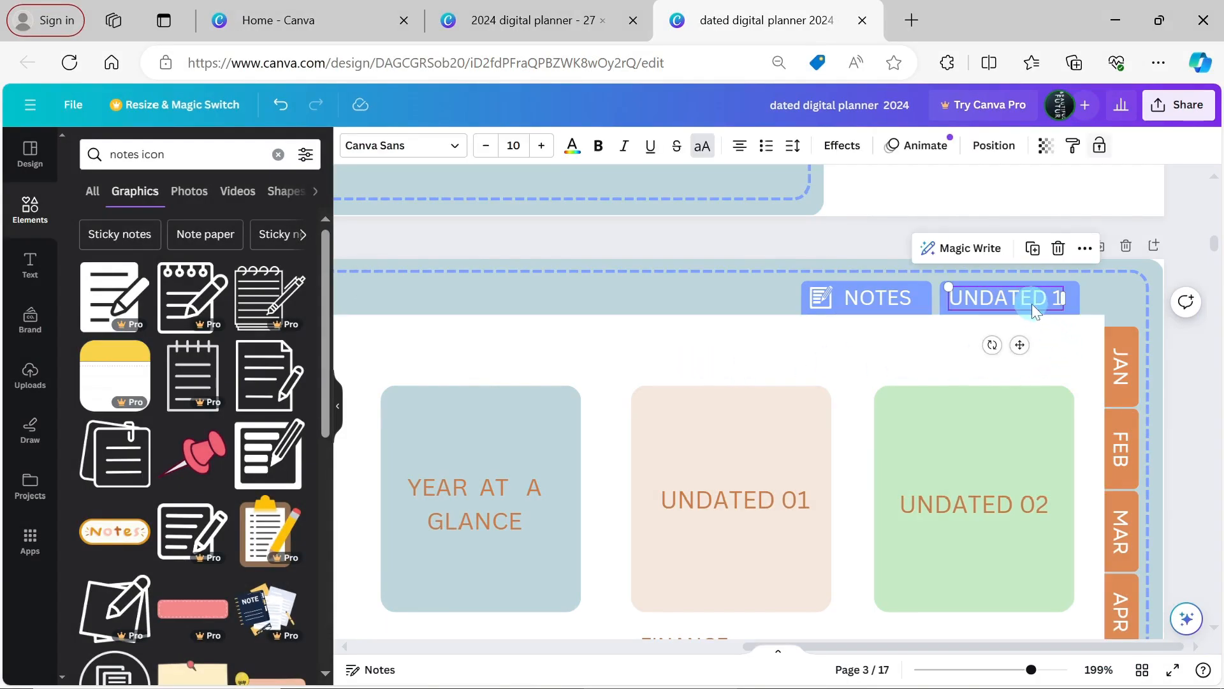
double_click(1043, 295)
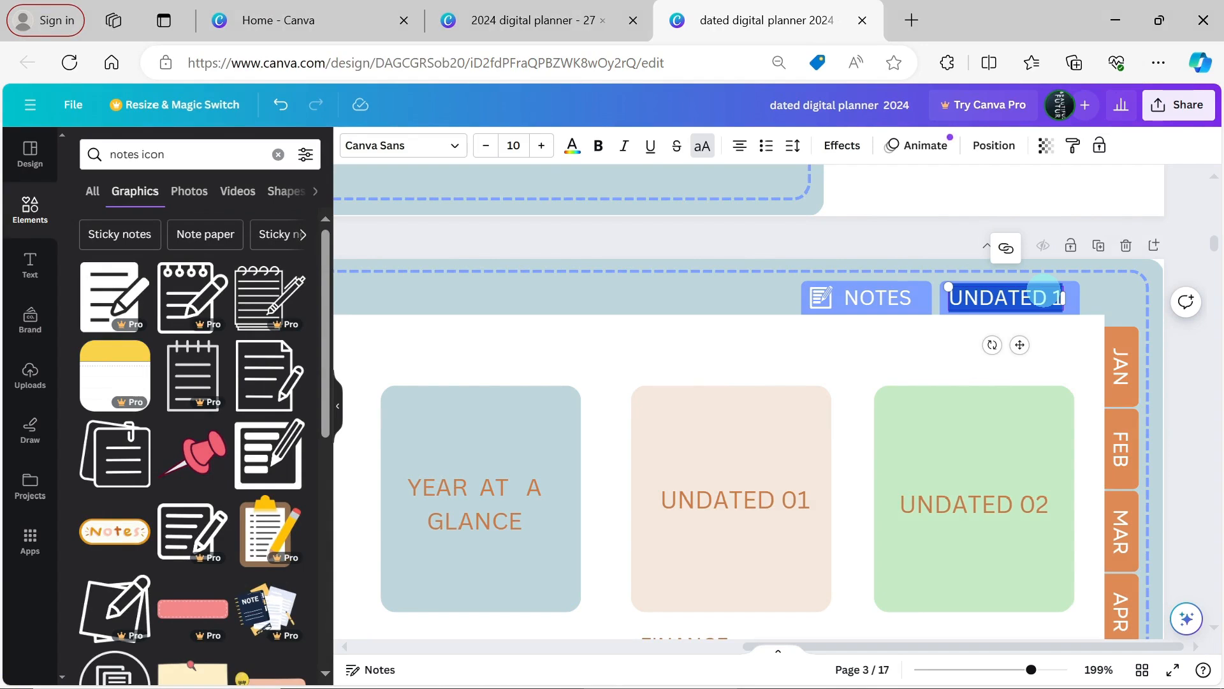
type("RECIPES")
left_click(1042, 341)
Search the graphics for "food icon" and add the outlined food bowl icon to the home page
type("food")
key("Return")
scroll(330, 373, "down", 5)
left_click_drag(331, 373, 322, 430)
left_click_drag(192, 392, 614, 356)
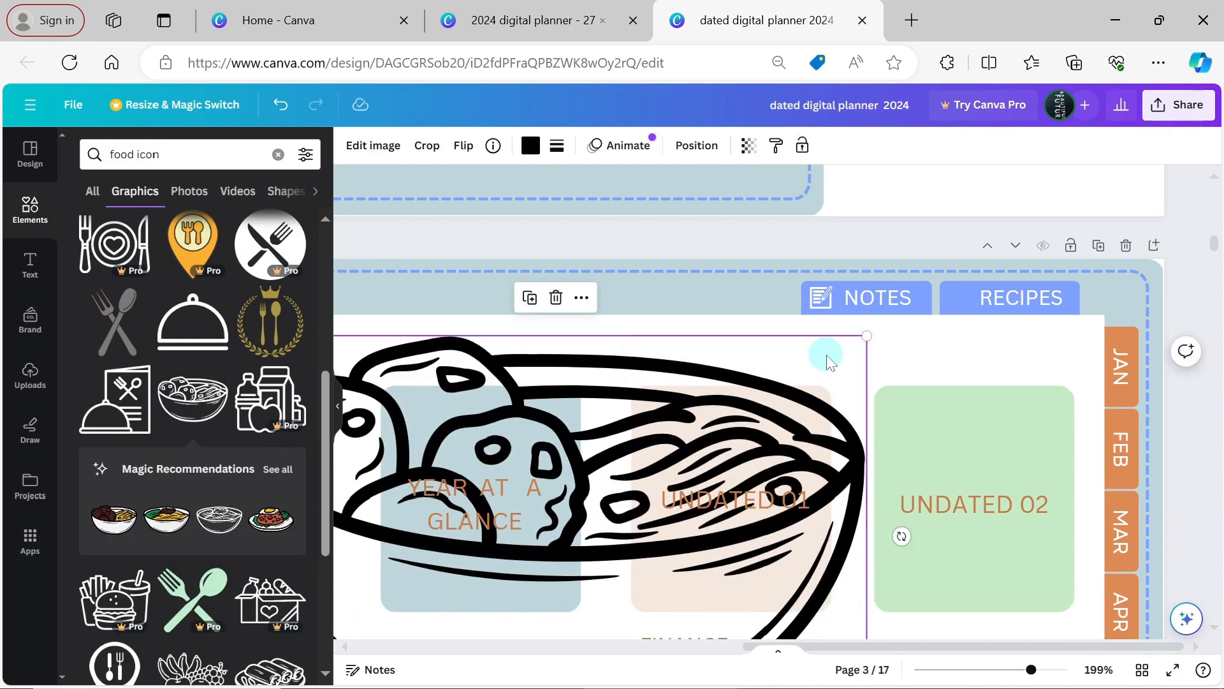
Set the food bowl icon's width to 0.5 cm and move it near the RECIPES tab
left_click(697, 146)
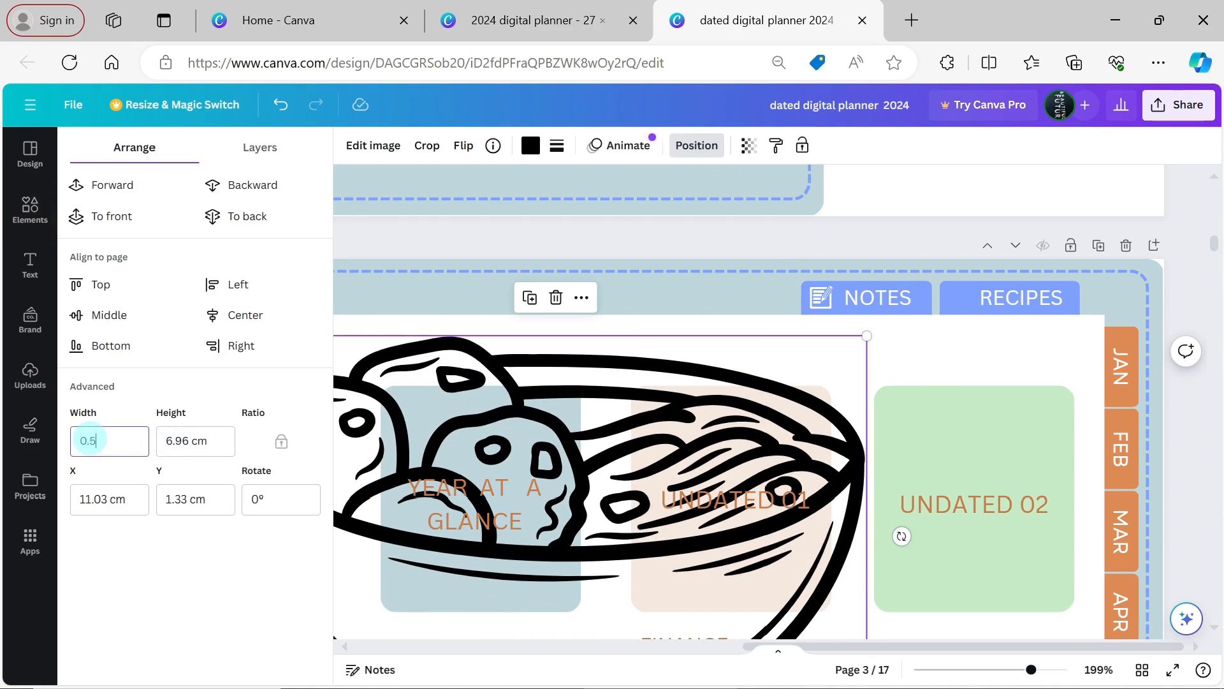
key("Return")
left_click_drag(1214, 246, 1214, 254)
left_click_drag(1022, 647, 813, 646)
left_click_drag(1031, 669, 1003, 670)
left_click_drag(708, 203, 1041, 199)
left_click_drag(1003, 669, 1055, 669)
left_click_drag(881, 646, 1030, 647)
left_click_drag(1214, 254, 1214, 244)
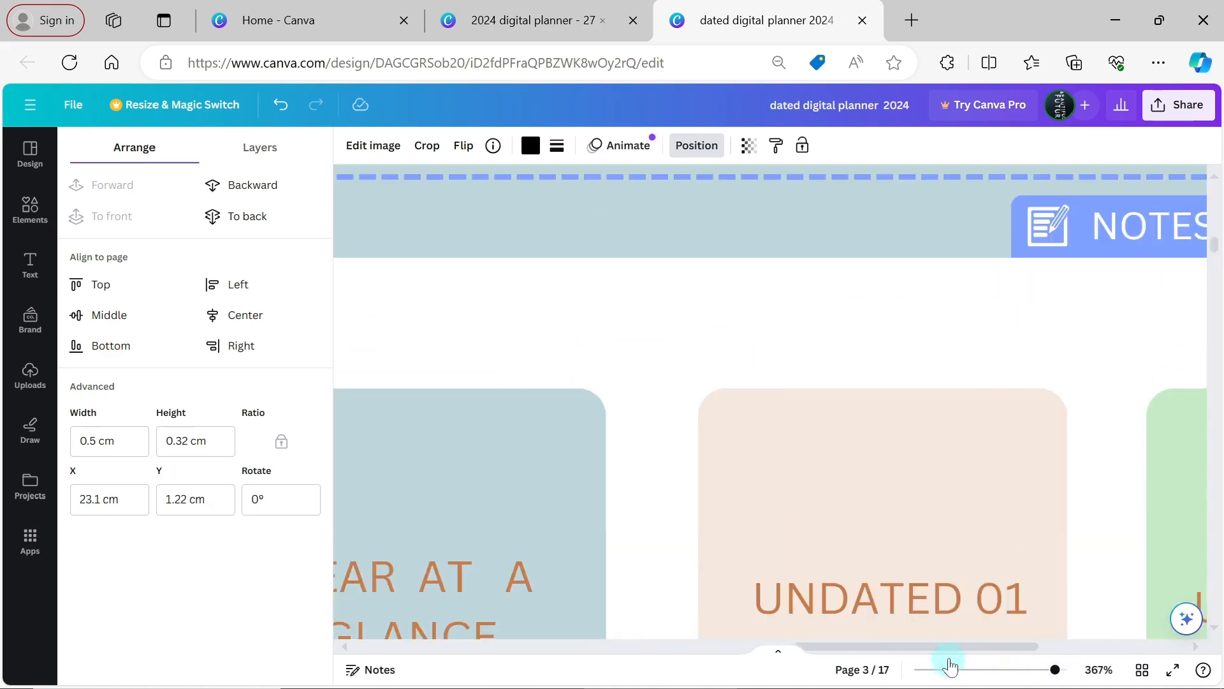
Recolor the food bowl icon white and position it in front of the RECIPES tab text
left_click_drag(944, 647, 1059, 647)
left_click(531, 146)
left_click(170, 363)
left_click_drag(895, 354, 903, 275)
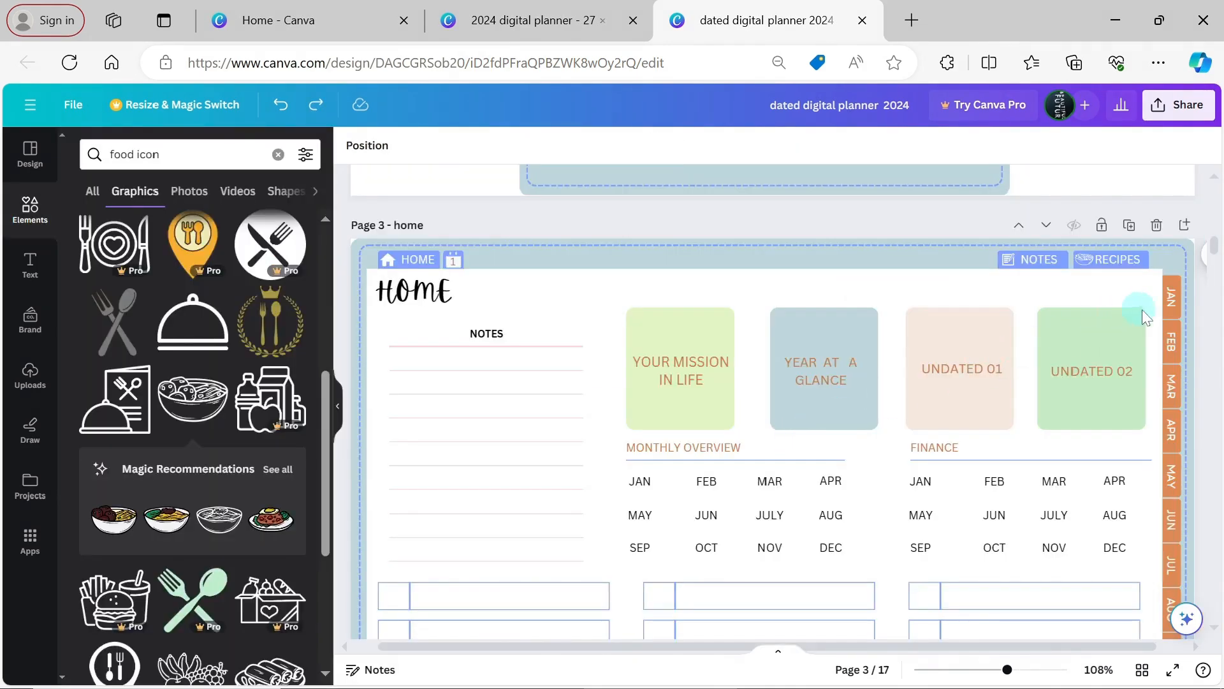
Select the FEB side tab through the layer list, fill it periwinkle blue #7ea1ff, and apply the color change across all pages
left_click(1174, 313)
left_click(1180, 284)
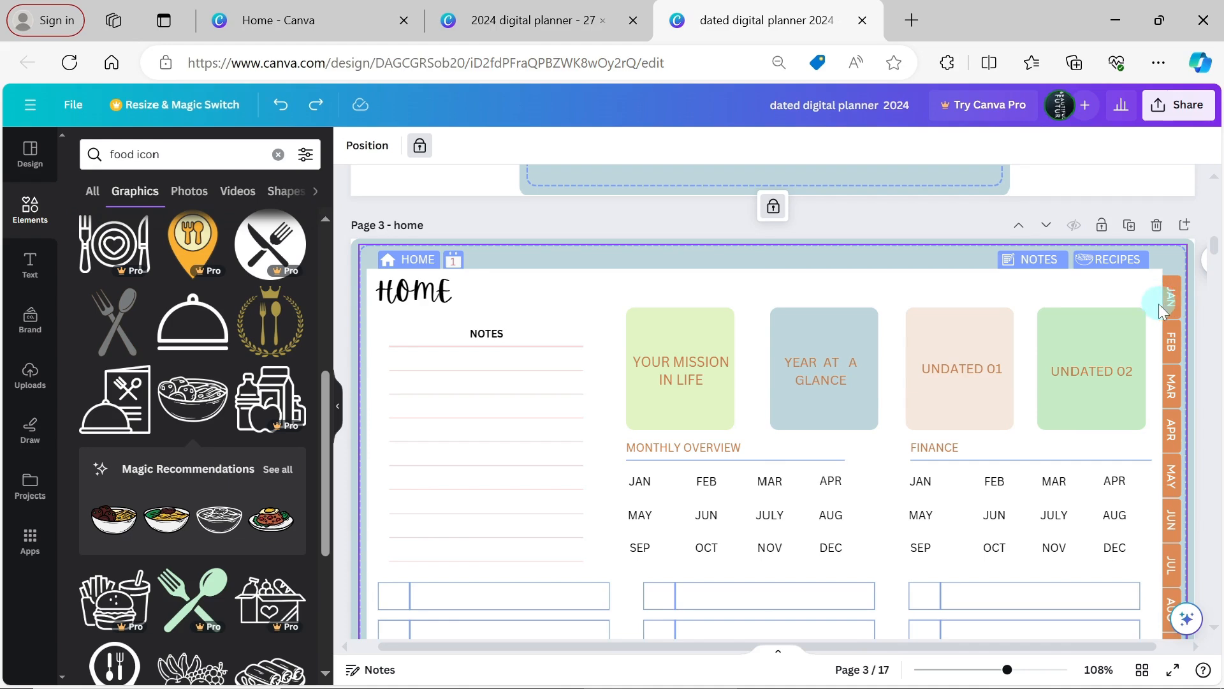
left_click(381, 151)
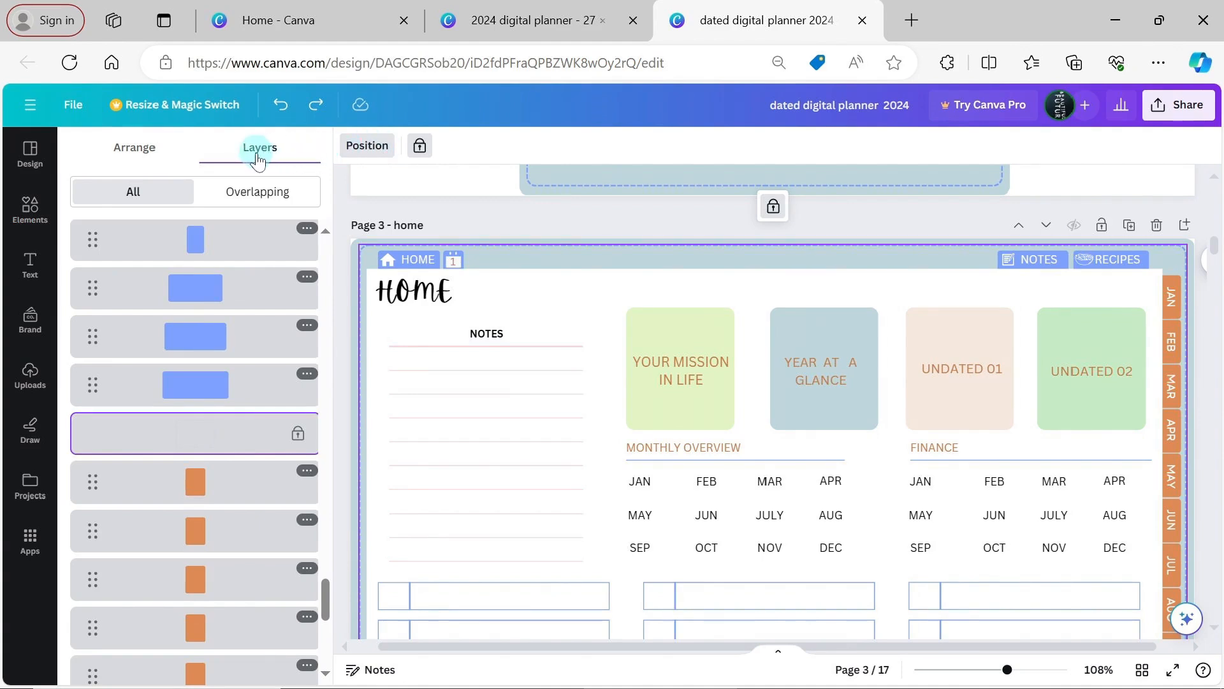
left_click_drag(323, 592, 330, 667)
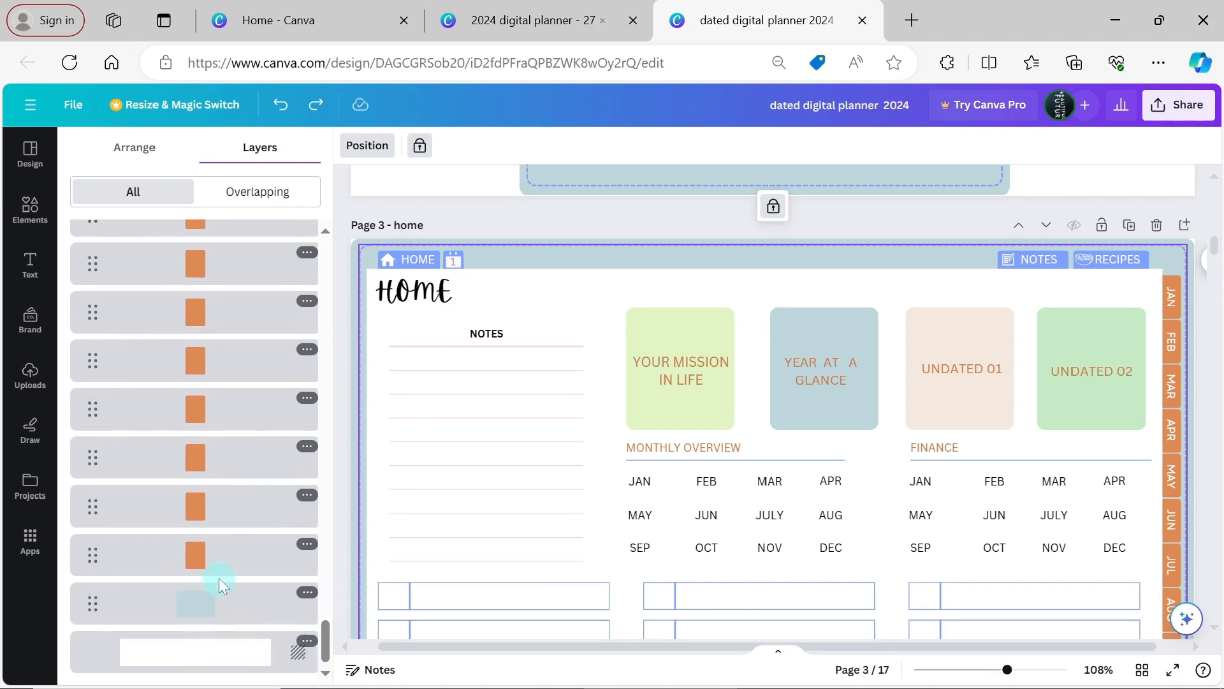
left_click(197, 507)
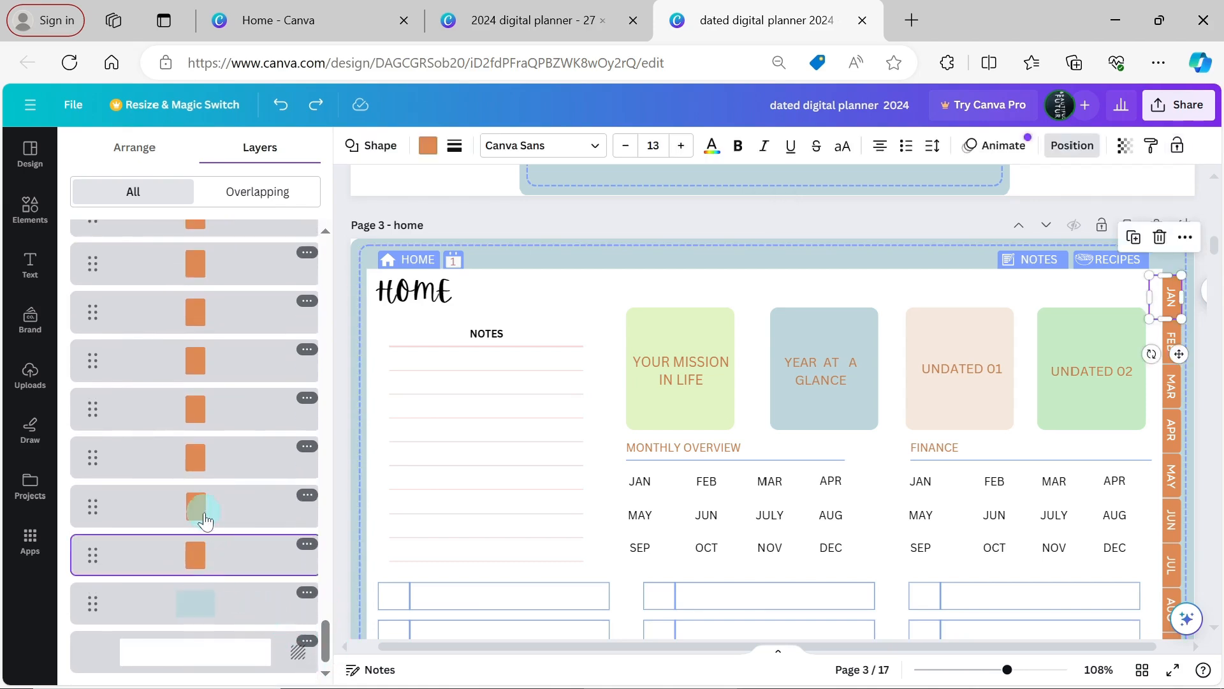
left_click(429, 151)
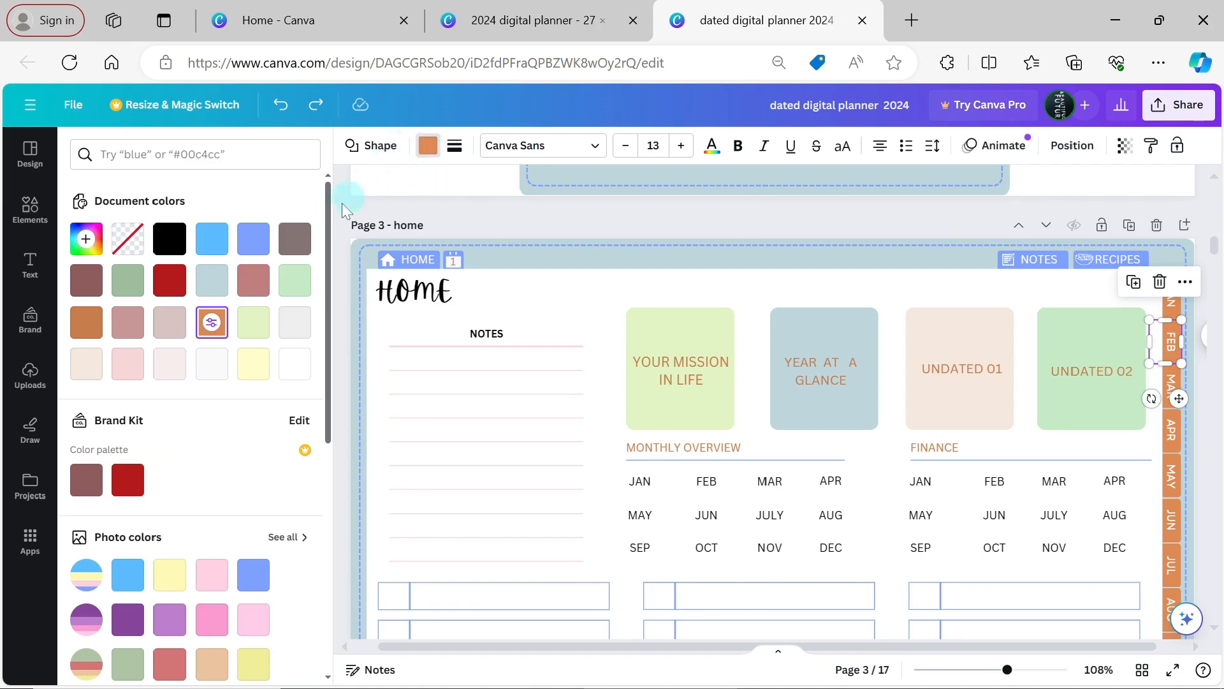
left_click_drag(327, 214, 325, 348)
left_click(291, 269)
left_click(259, 202)
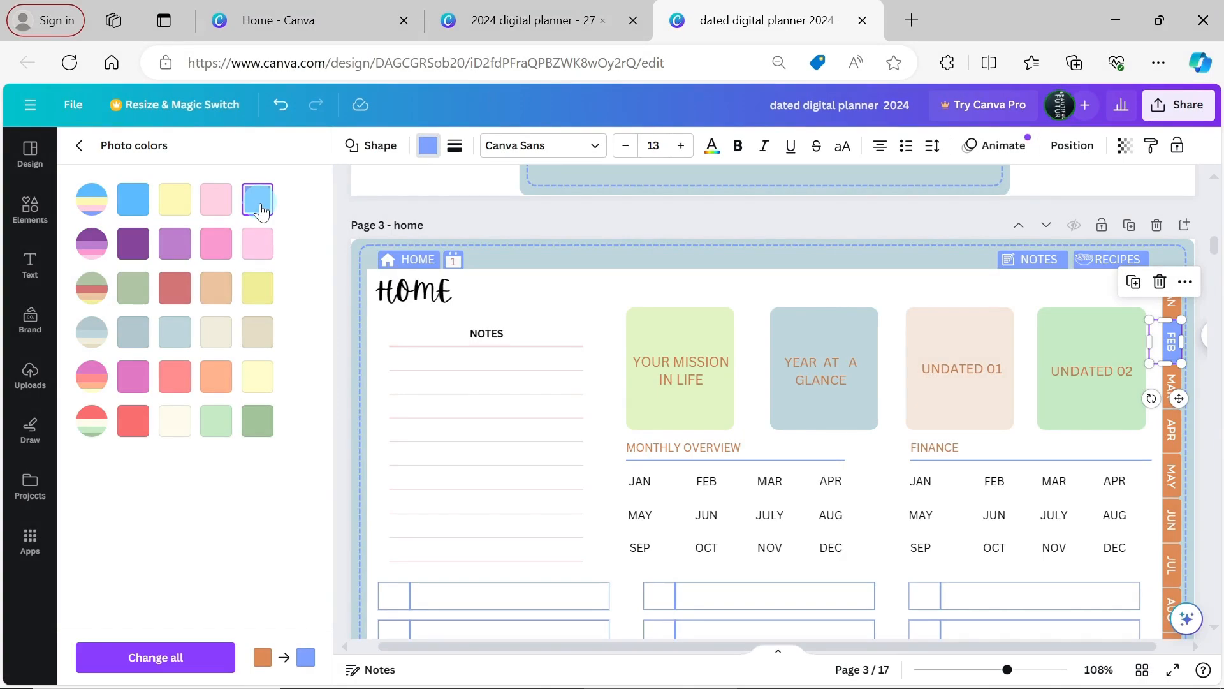
left_click(187, 657)
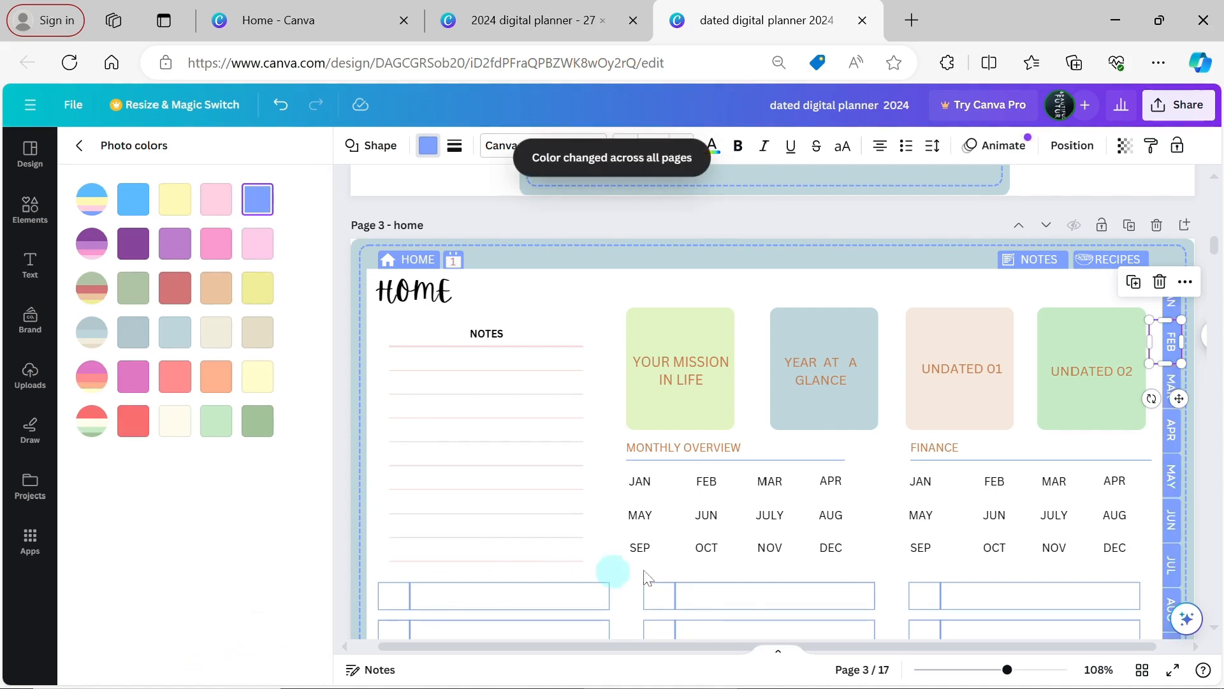
Place the YEAR AT A GLANCE text on its blue card and move the UNDATED 01 and UNDATED 02 cards below the upper two cards
left_click_drag(1219, 248, 1222, 285)
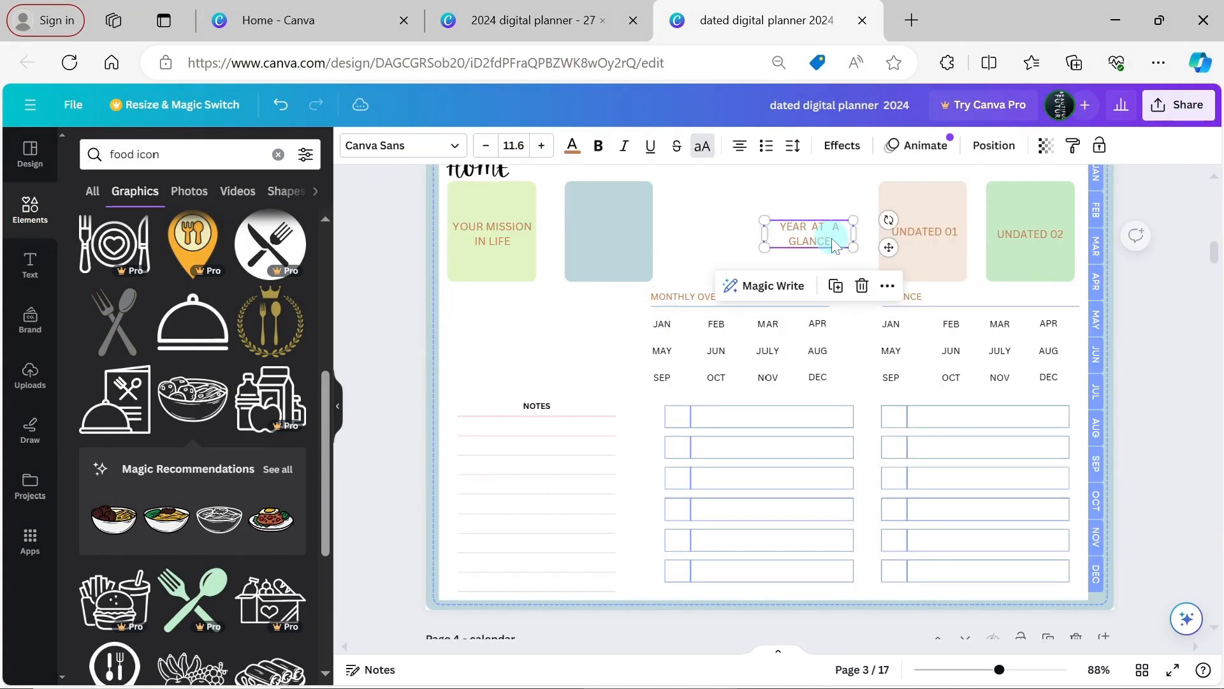
left_click_drag(804, 236, 626, 236)
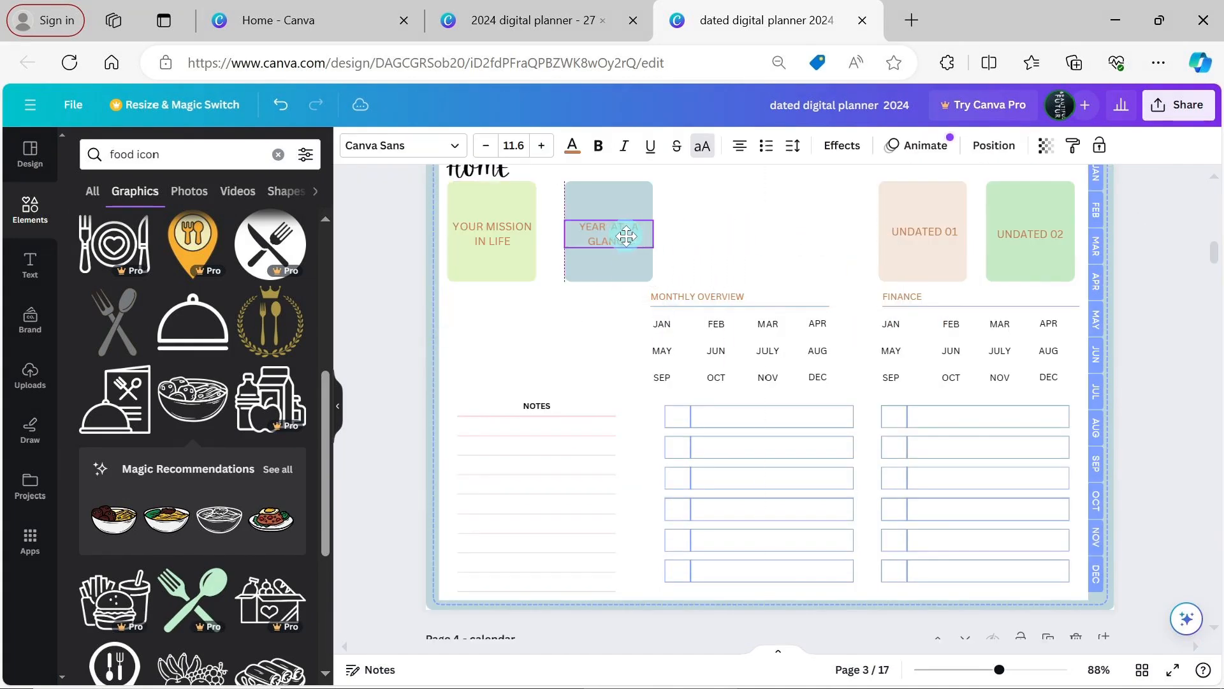
left_click(742, 229)
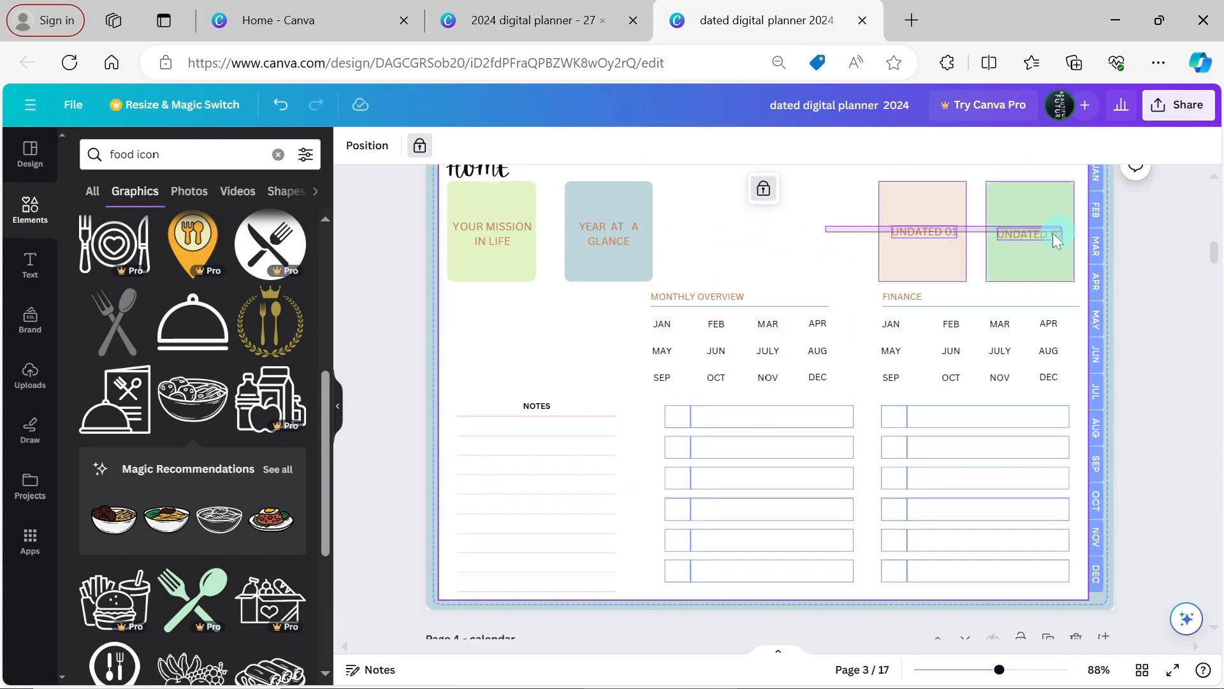
left_click_drag(1062, 237, 1060, 236)
left_click_drag(962, 258, 529, 375)
Rearrange the home page with the NOTES table beside the cards and the MONTHLY OVERVIEW and FINANCE sections below them
left_click(585, 487)
left_click_drag(584, 486, 1001, 637)
left_click(1135, 422)
left_click_drag(848, 412, 666, 295)
left_click_drag(668, 297, 472, 470)
left_click(976, 380)
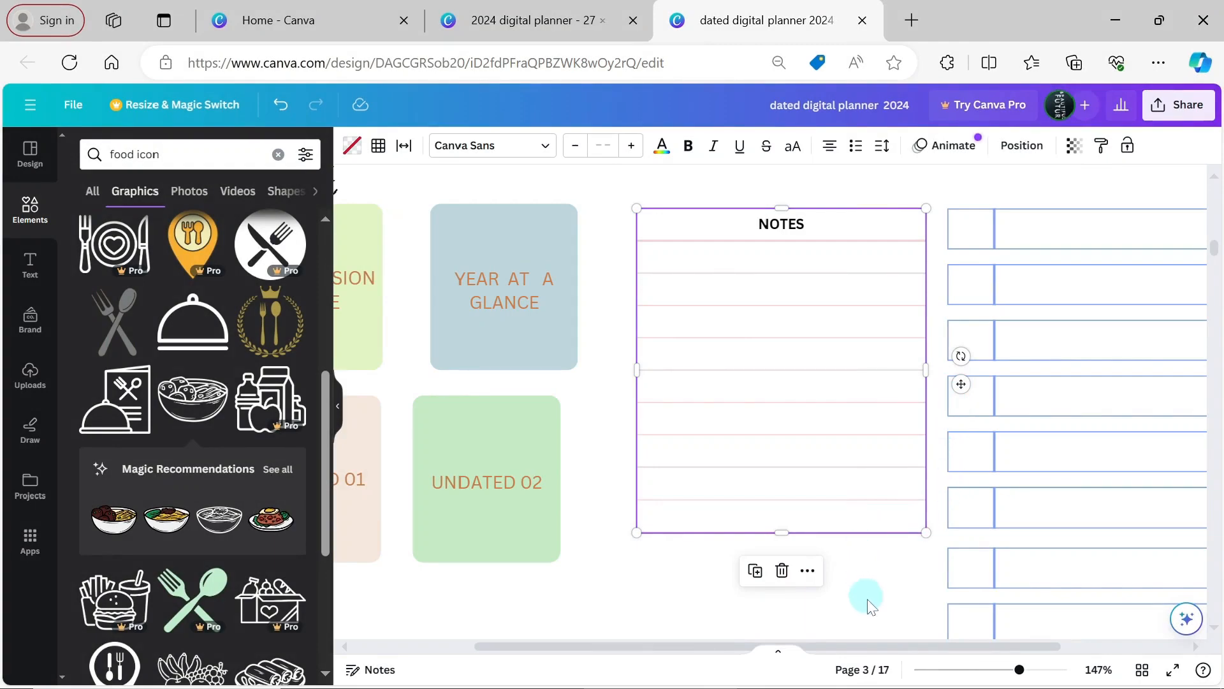
Align the UNDATED 02 card with the YEAR AT A GLANCE card and widen both cards slightly
left_click_drag(889, 646, 769, 648)
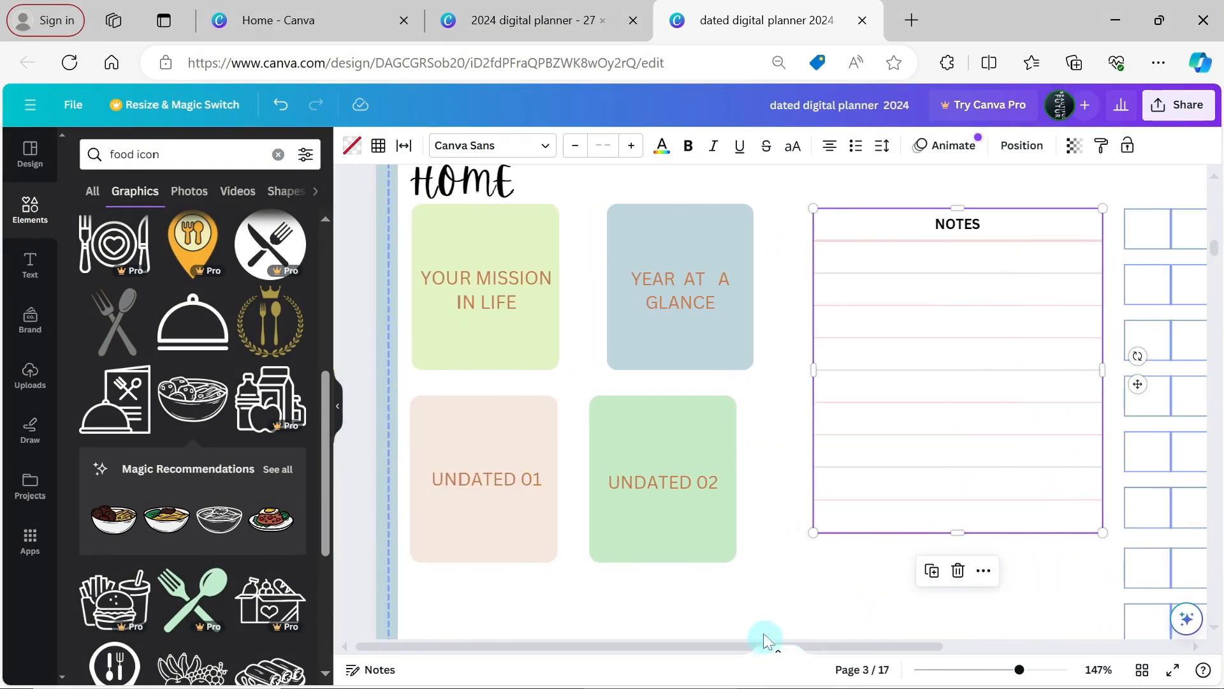
left_click(706, 440)
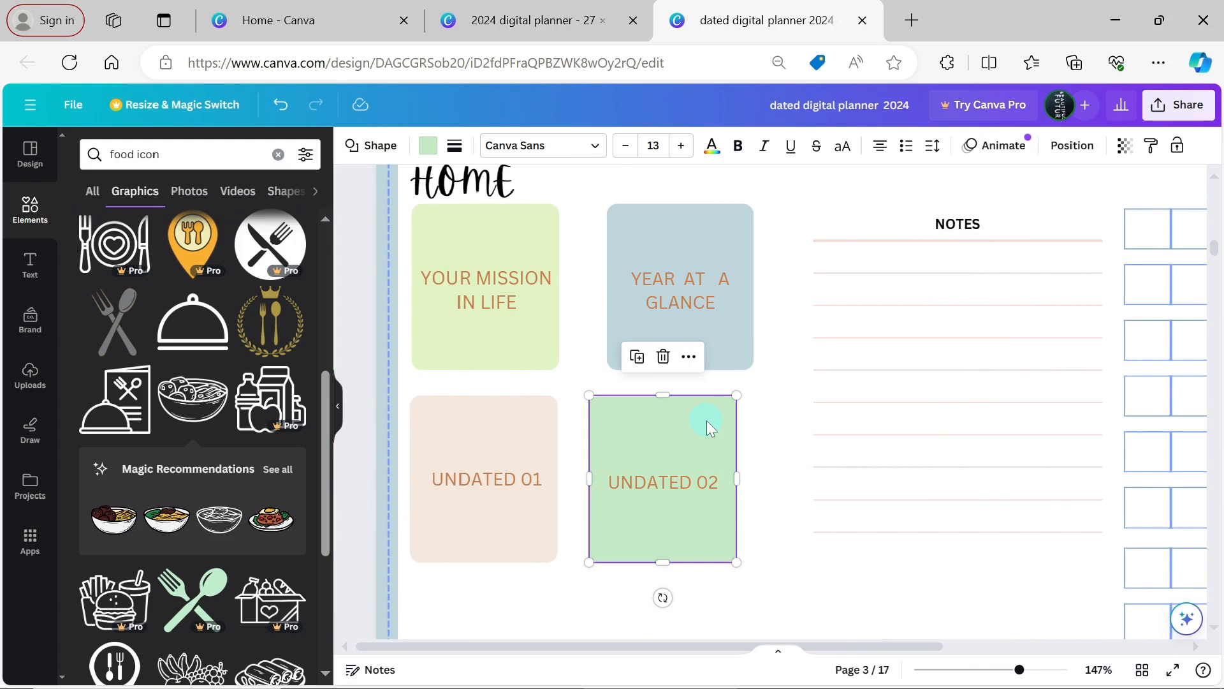
left_click(737, 342, "shift")
right_click(737, 342)
left_click(808, 479)
left_click(980, 527)
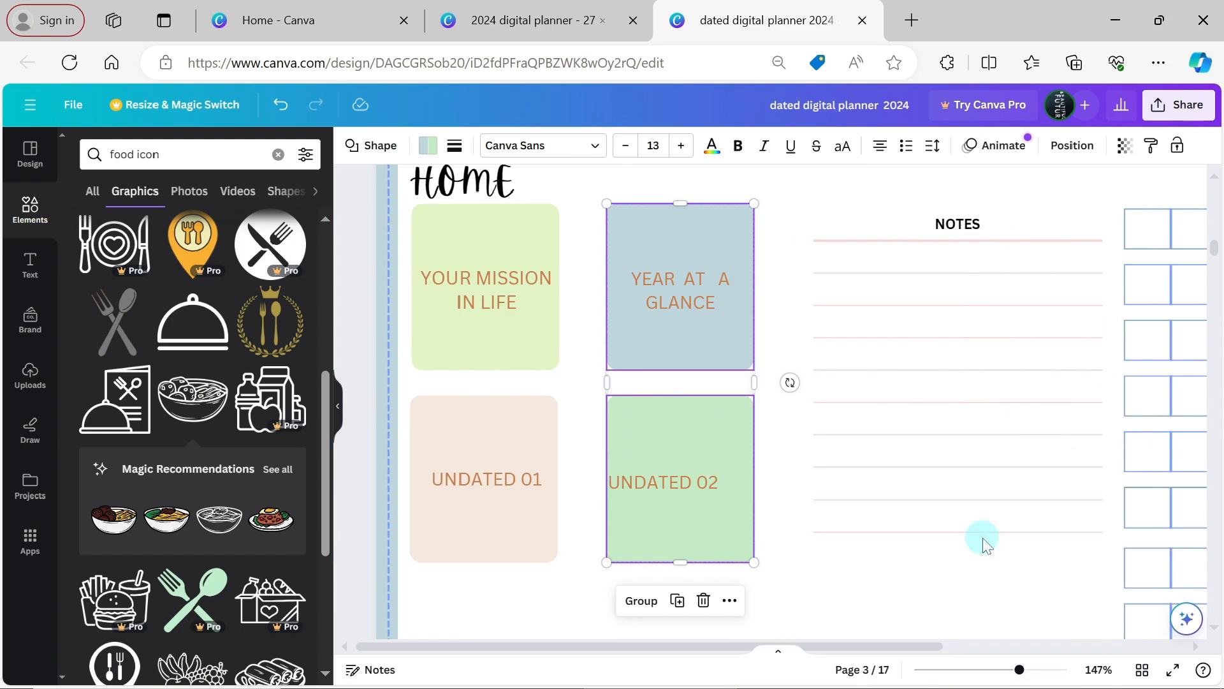
left_click_drag(754, 382, 777, 382)
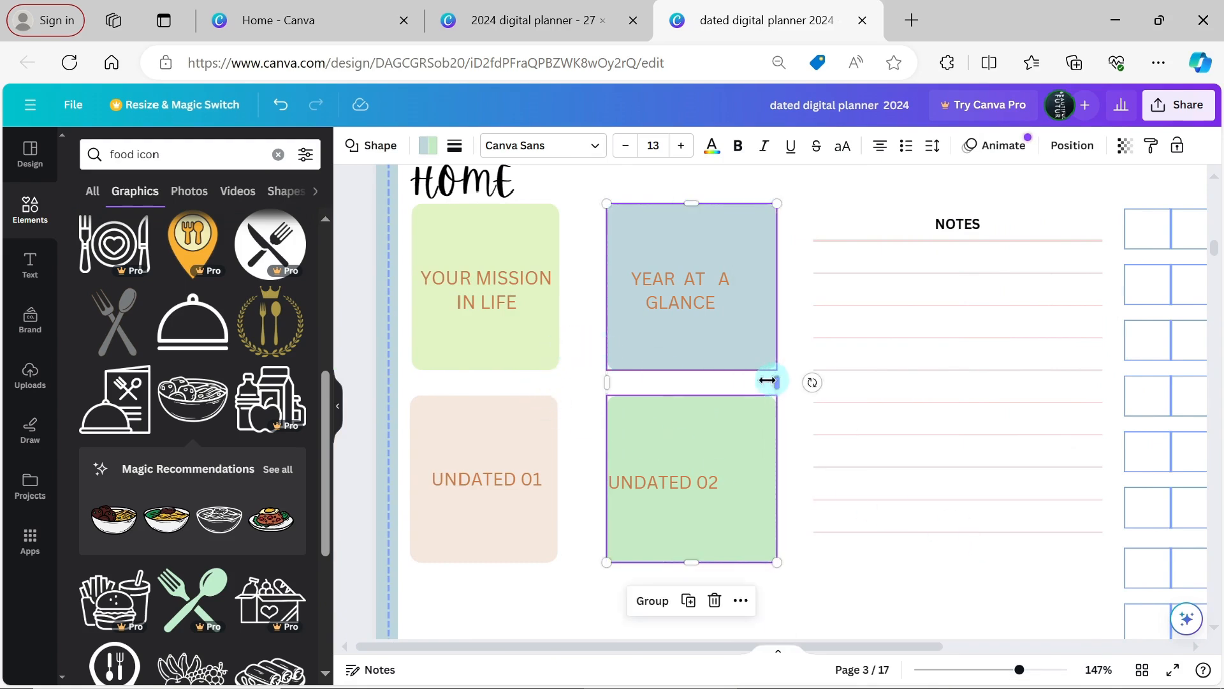
Left-align the YOUR MISSION IN LIFE and UNDATED 01 cards and widen both slightly
left_click_drag(577, 405, 546, 354)
right_click(535, 350)
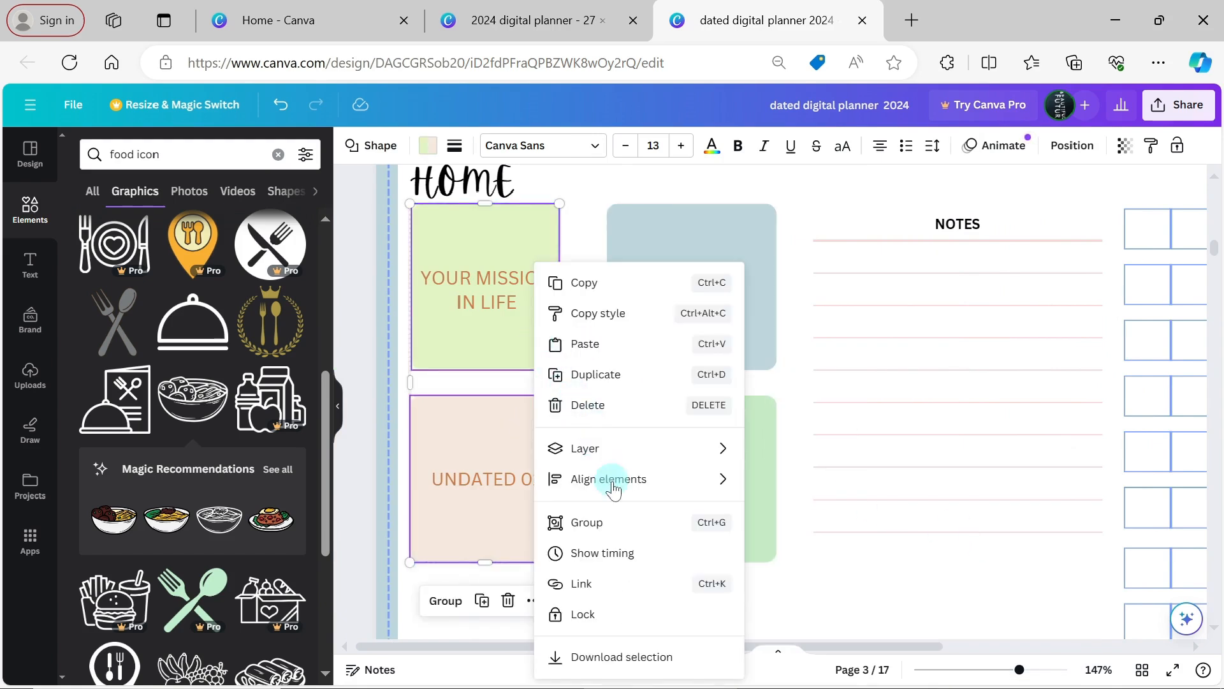
mouse_move(614, 488)
left_click(762, 479)
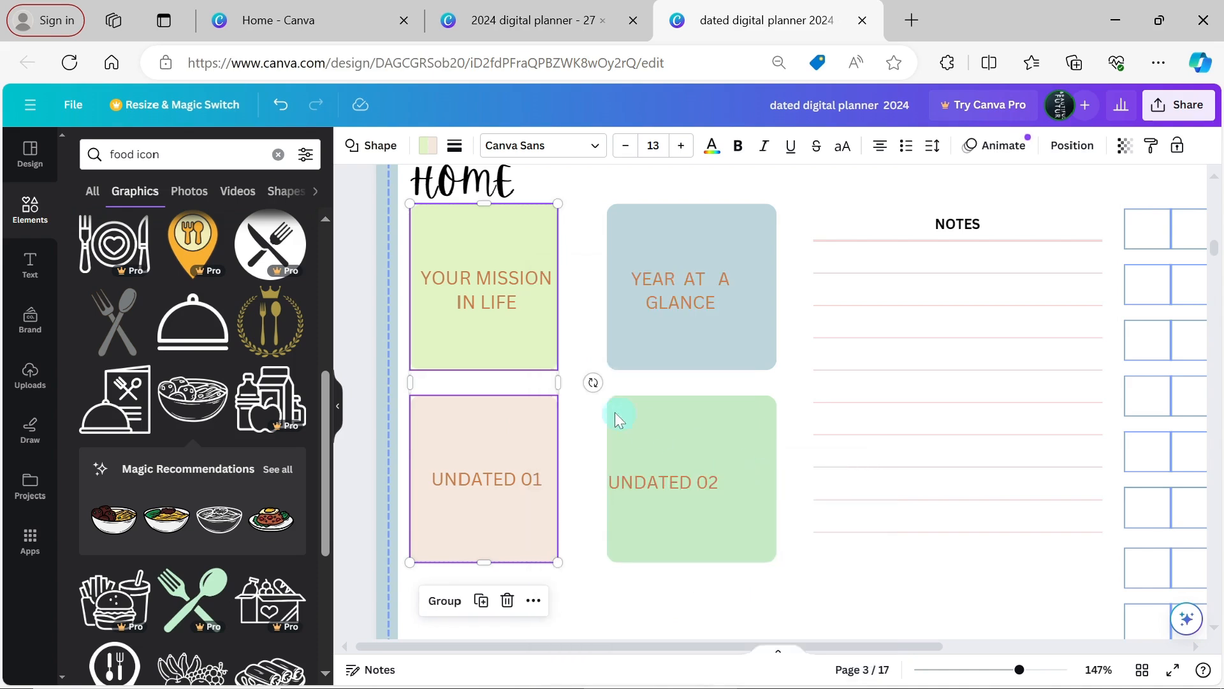
left_click_drag(558, 383, 575, 383)
Move the YEAR AT A GLANCE and YOUR MISSION IN LIFE captions to the lower part of their cards
left_click(682, 295)
left_click_drag(682, 295, 697, 345)
left_click(487, 290)
left_click_drag(487, 291, 486, 340)
Search the graphics for "goals icon" and add the outlined checklist-with-target icon to the home page
double_click(118, 154)
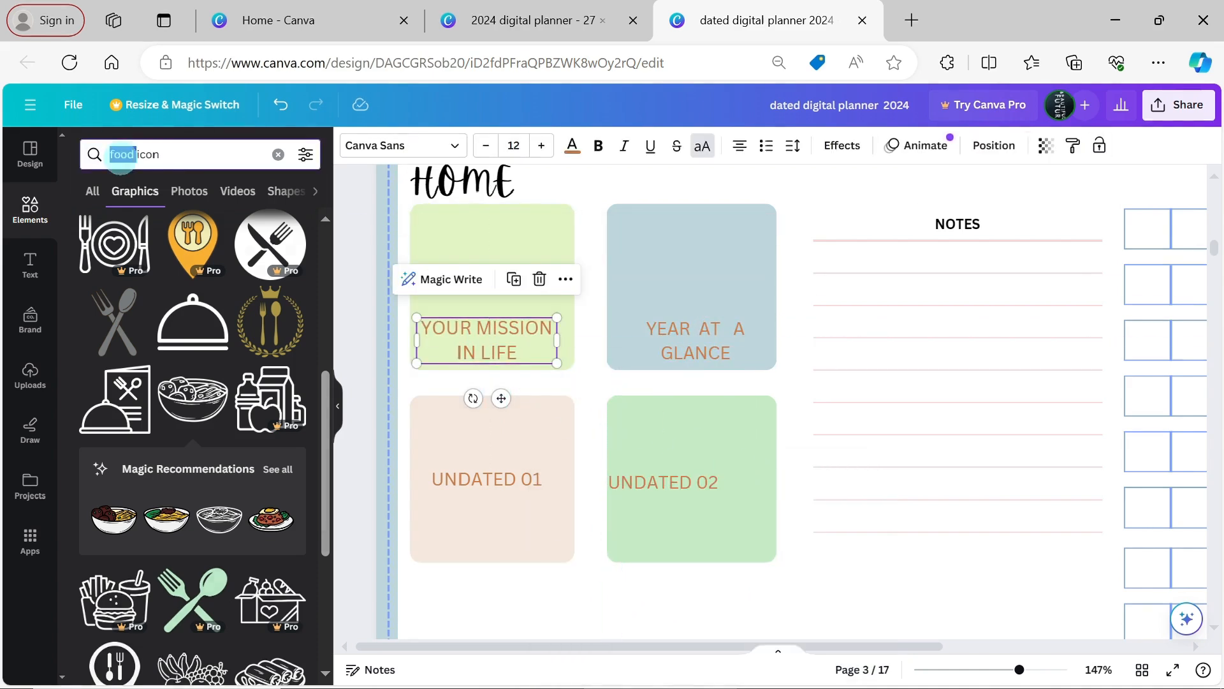
type("goals")
key("Return")
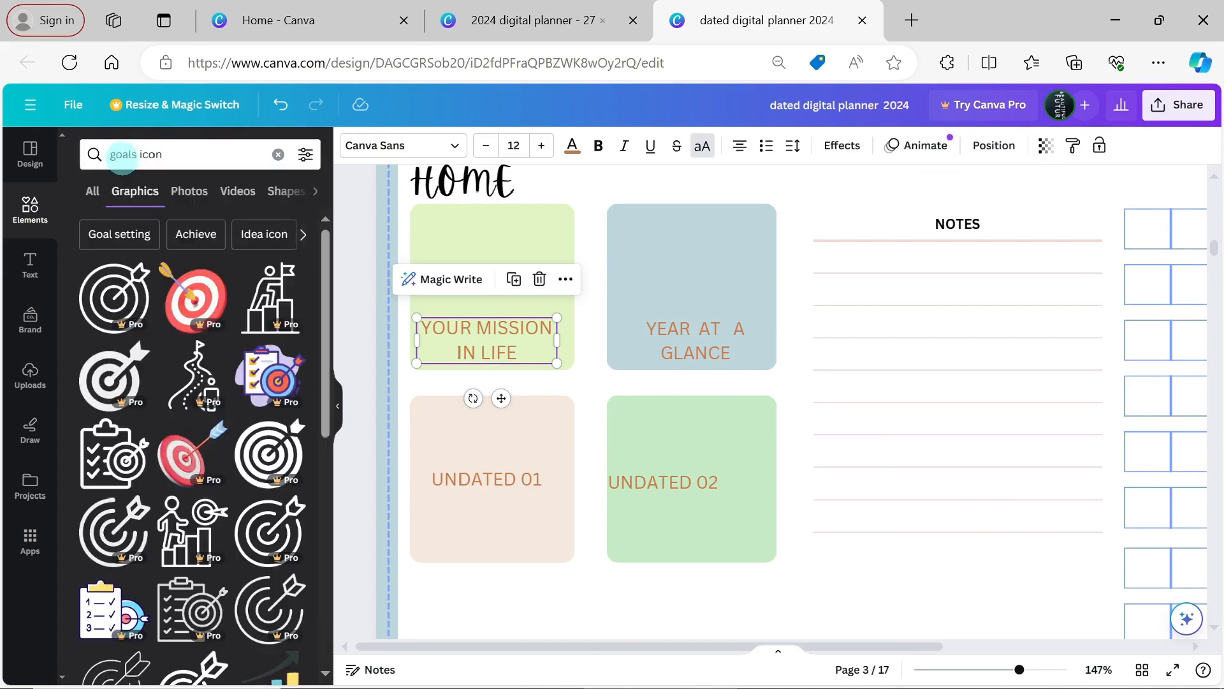
left_click(109, 460)
Resize the goals icon to fit above the YOUR MISSION IN LIFE caption and recolor it periwinkle blue #7ea1ff
left_click_drag(885, 417, 535, 264)
left_click_drag(442, 199, 670, 432)
left_click_drag(705, 469, 463, 245)
left_click_drag(515, 297, 528, 310)
left_click_drag(542, 315, 503, 275)
left_click(531, 149)
left_click(213, 242)
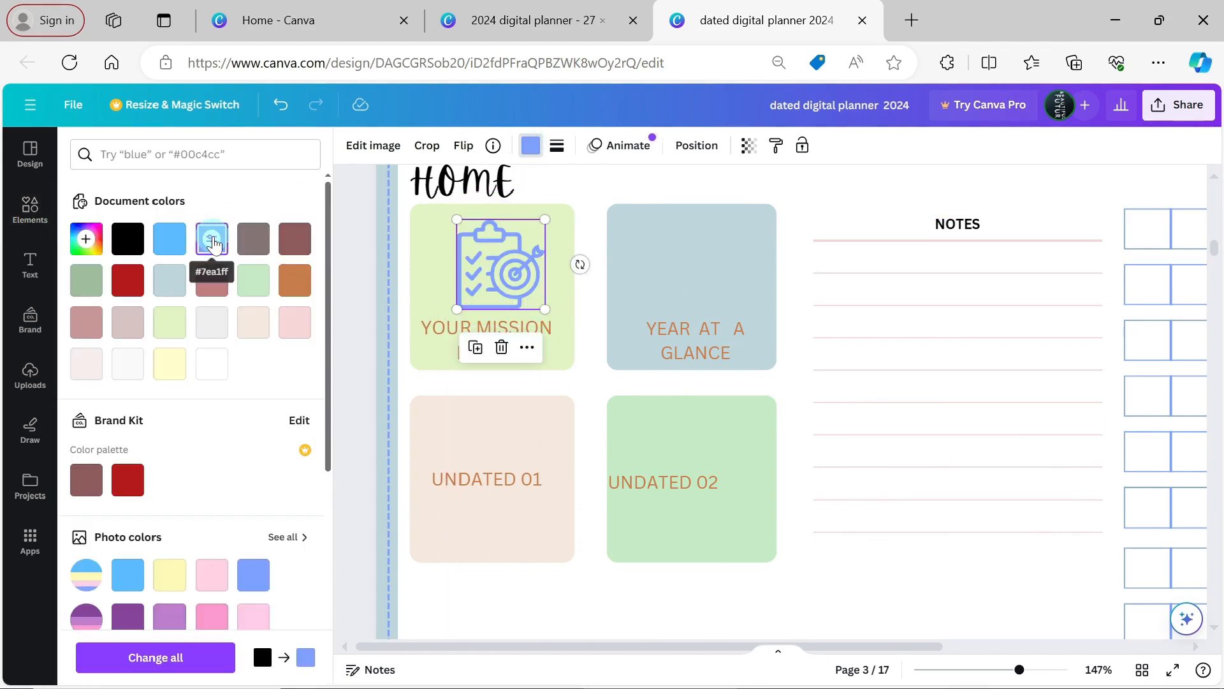
Duplicate the YEAR AT A GLANCE caption, place the copy above it on the blue card, and change its text to 2024
left_click(699, 350)
left_click(721, 281)
left_click_drag(728, 415, 711, 324)
double_click(709, 277)
type("2024")
key("ctrl+a")
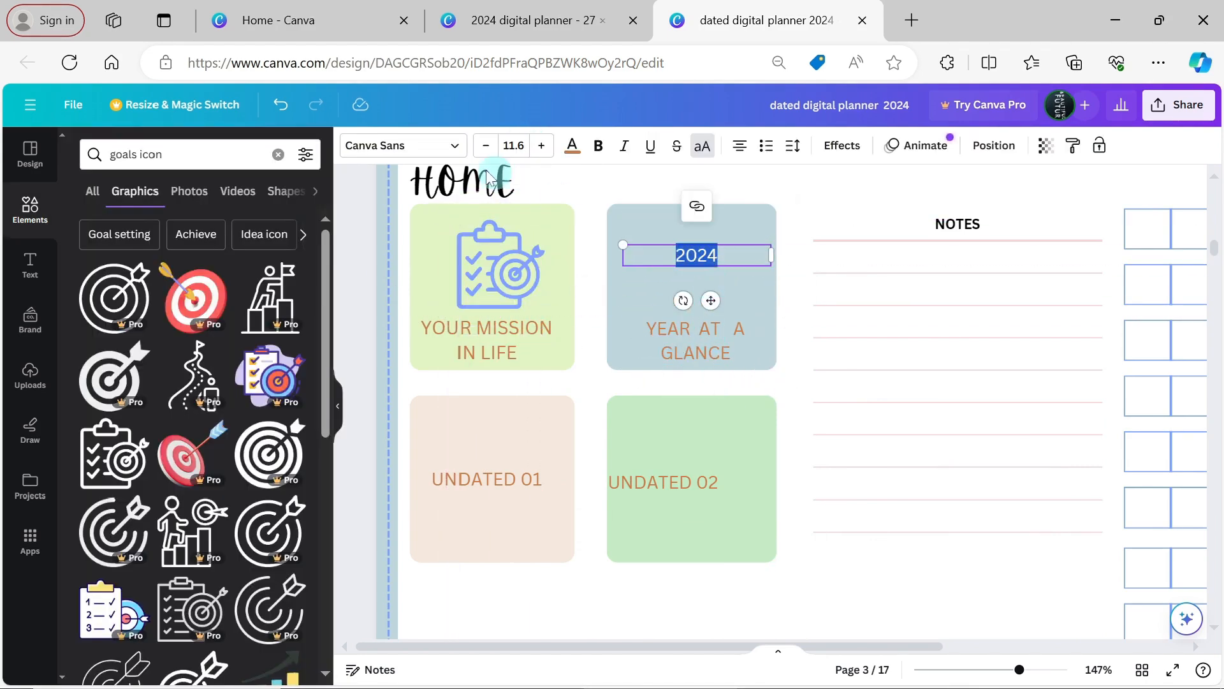
Set the 2024 text in the Finger Paint font at size 30
left_click(403, 145)
left_click(133, 357)
left_click(514, 145)
type("50")
key("Return")
left_click(508, 150)
type("30")
key("Return")
Enlarge the 2024 text to size 36.1, center it above its caption, and recolor it coral red
left_click_drag(623, 245, 608, 239)
left_click_drag(771, 240, 786, 233)
left_click(709, 272)
left_click_drag(711, 271, 706, 263)
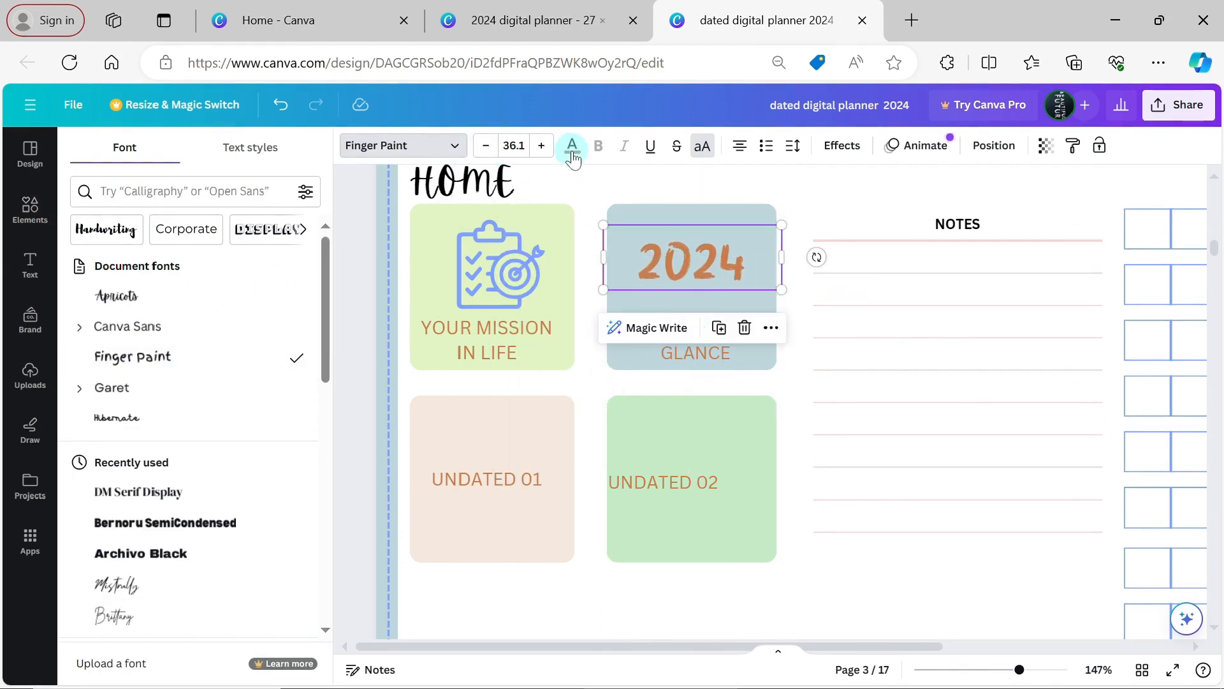
left_click(572, 145)
scroll(191, 447, "down", 5)
left_click(170, 507)
Rename the two UNDATED card captions NOTES and RECIPES and move them to the bottom of their cards
double_click(500, 480)
type("NOTES")
double_click(694, 485)
type("RECIPES")
left_click_drag(676, 528, 707, 584)
left_click(488, 480)
left_click_drag(500, 525, 497, 584)
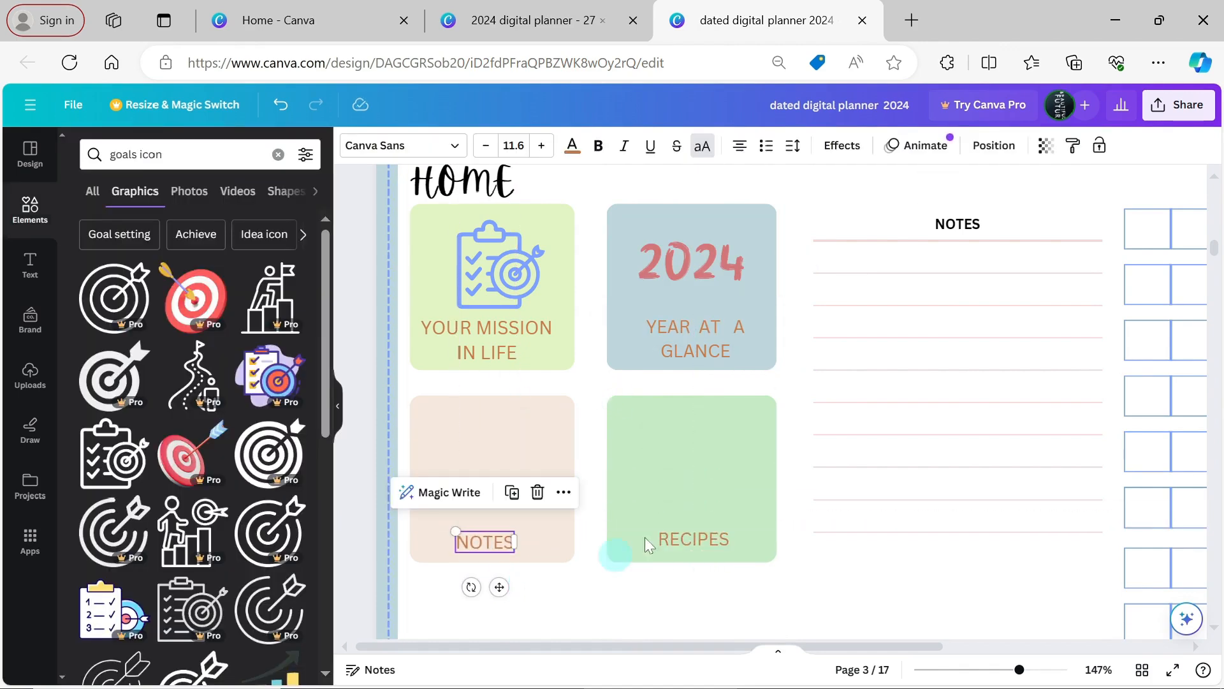
Duplicate the note and food bowl icons from the header tabs and move the copies toward the lower cards
left_click_drag(1214, 249, 1215, 246)
left_click_drag(702, 646, 943, 646)
left_click(1013, 222)
left_click(910, 222, "shift")
left_click(958, 271)
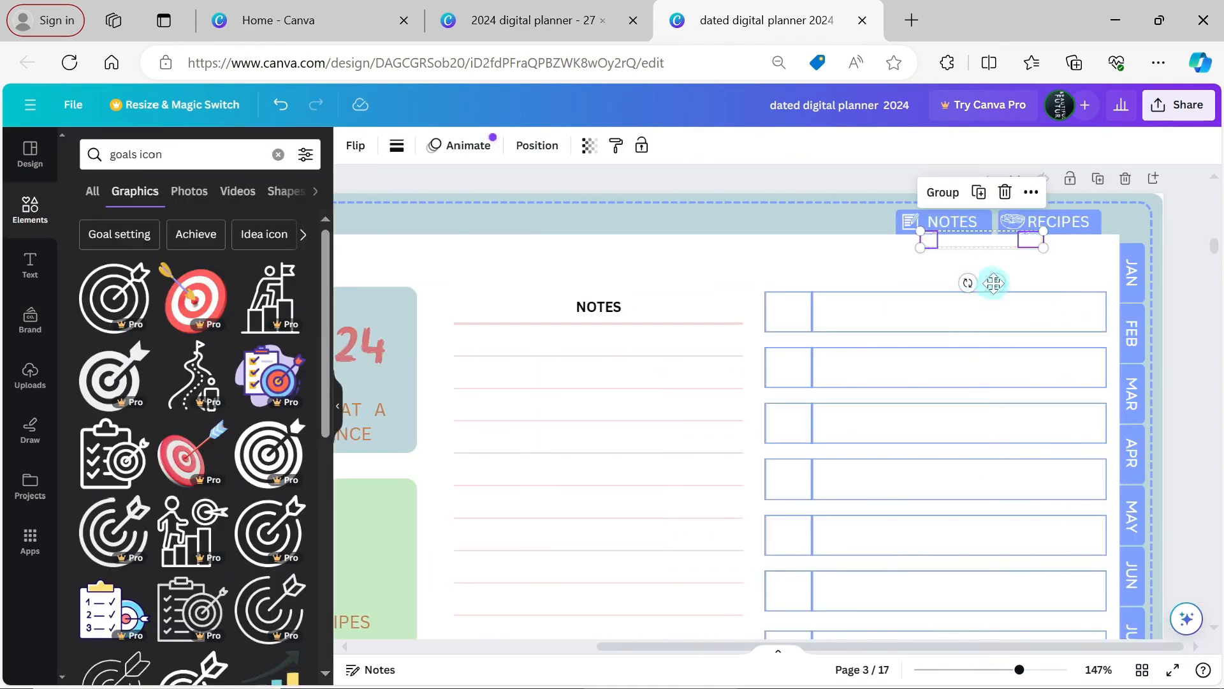
left_click_drag(993, 284, 390, 505)
Place the note icon on the NOTES card, enlarge it above the caption, and recolor it taupe gray
left_click_drag(651, 647, 443, 647)
left_click(1214, 629)
left_click(1215, 628)
left_click_drag(700, 329, 665, 374)
left_click(889, 188)
left_click_drag(599, 331, 388, 322)
left_click_drag(396, 330, 489, 424)
left_click_drag(463, 400, 473, 405)
left_click(529, 146)
left_click(251, 235)
Enlarge the food bowl icon above the RECIPES card caption and recolor it coral red
left_click(700, 330)
left_click_drag(688, 336, 563, 418)
left_click(530, 145)
left_click(251, 278)
left_click(125, 319)
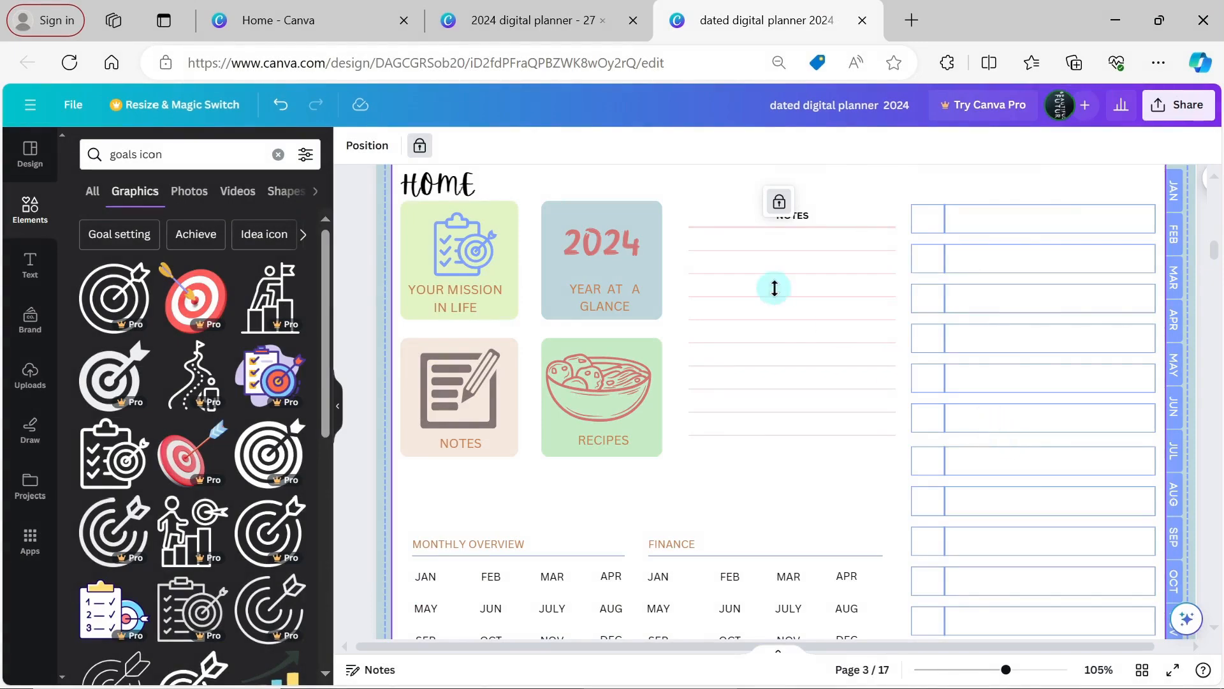
Change the NOTES table's border color to periwinkle blue
left_click(776, 290)
left_click(892, 206)
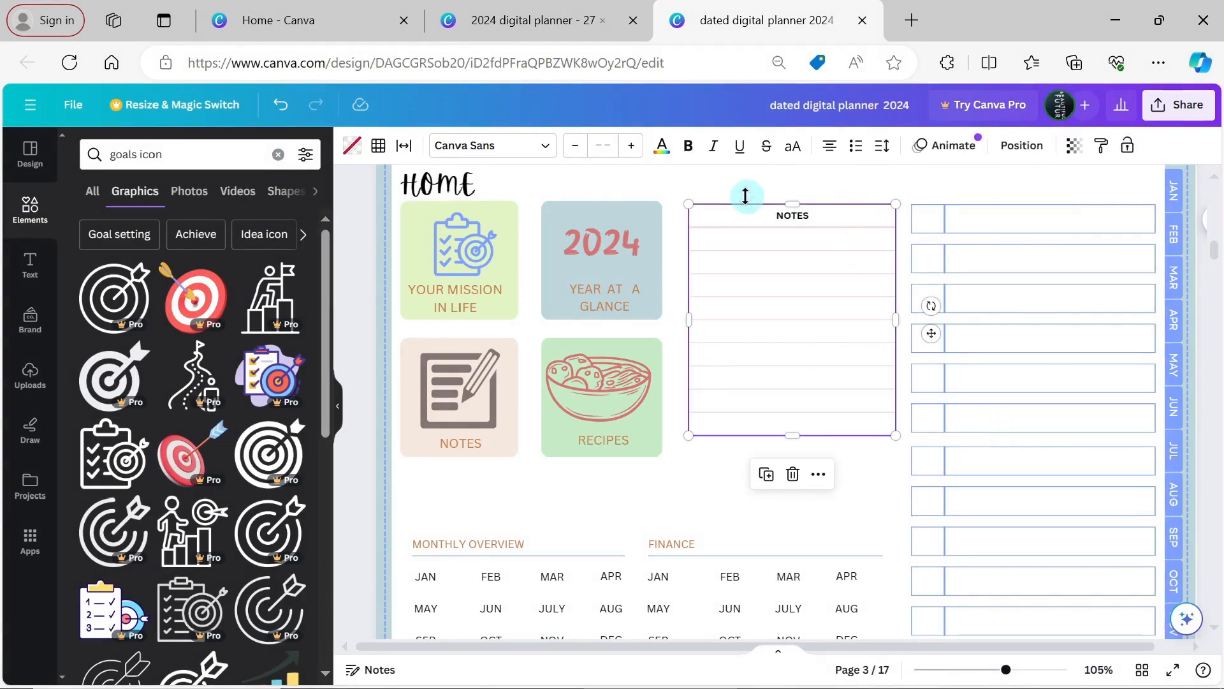
left_click(378, 145)
left_click(491, 190)
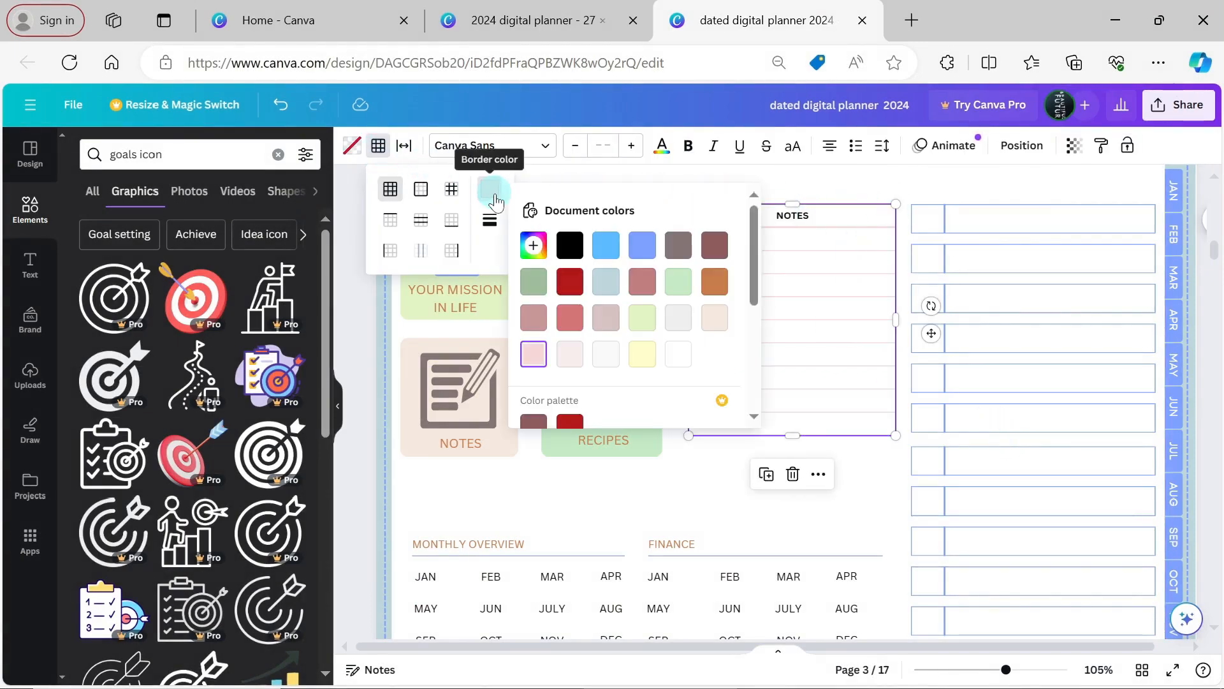
mouse_move(751, 241)
left_mouse_down()
mouse_move(770, 349)
mouse_move(765, 242)
left_mouse_up()
left_click(642, 245)
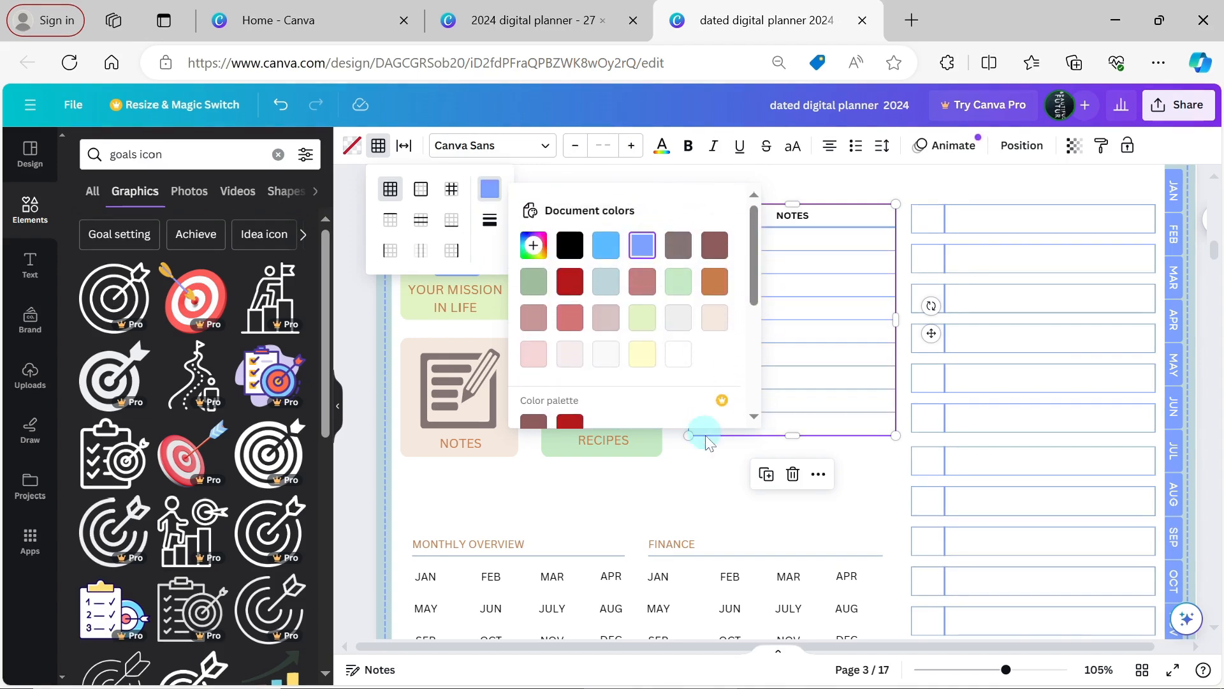
left_click(713, 486)
Add rows at the end of the NOTES table and delete the surplus row
left_click(718, 440)
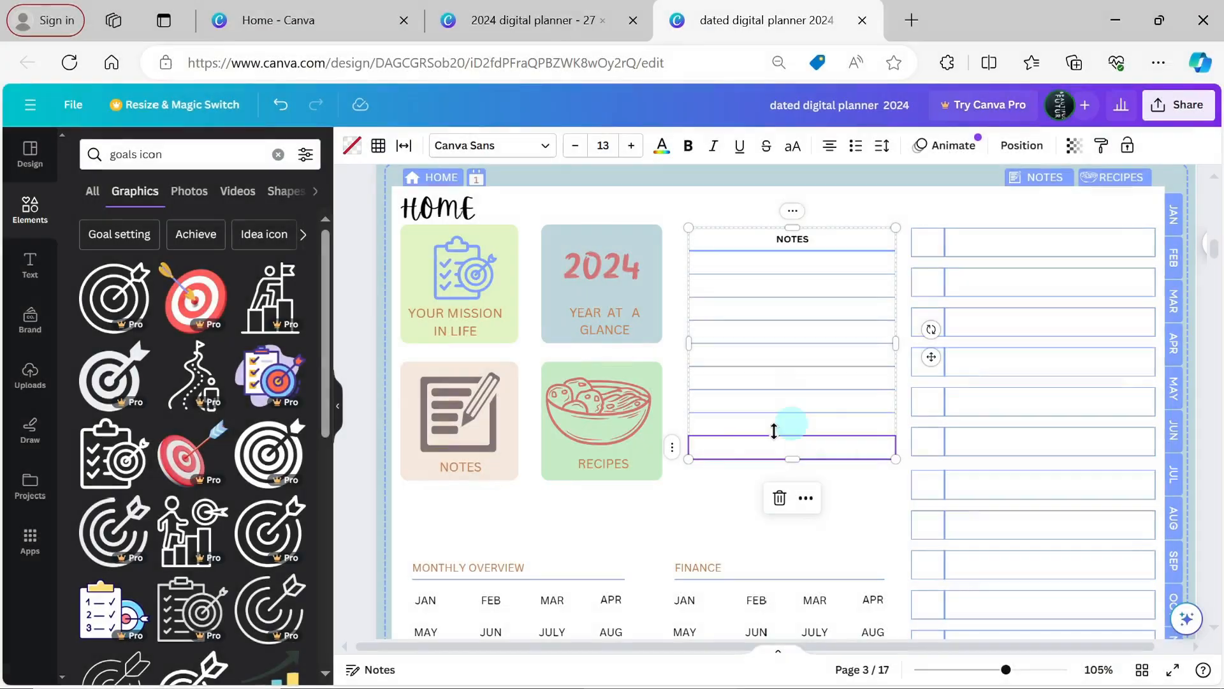
right_click(717, 454)
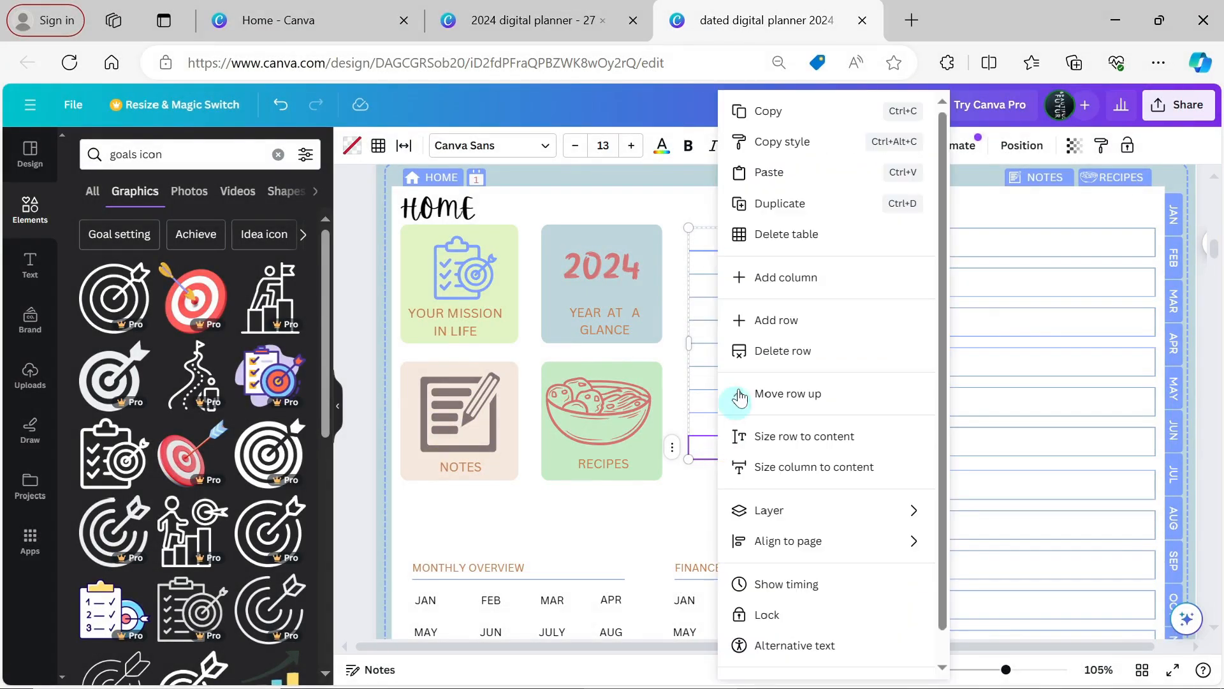
left_click(762, 319)
right_click(752, 446)
left_click(793, 322)
right_click(733, 466)
left_click(790, 350)
Move the cards down beside the extended NOTES table, leaving a wider gap between the two card rows
left_click(587, 541)
left_click_drag(587, 541, 397, 217)
left_click_drag(554, 275, 553, 312)
left_click(656, 243)
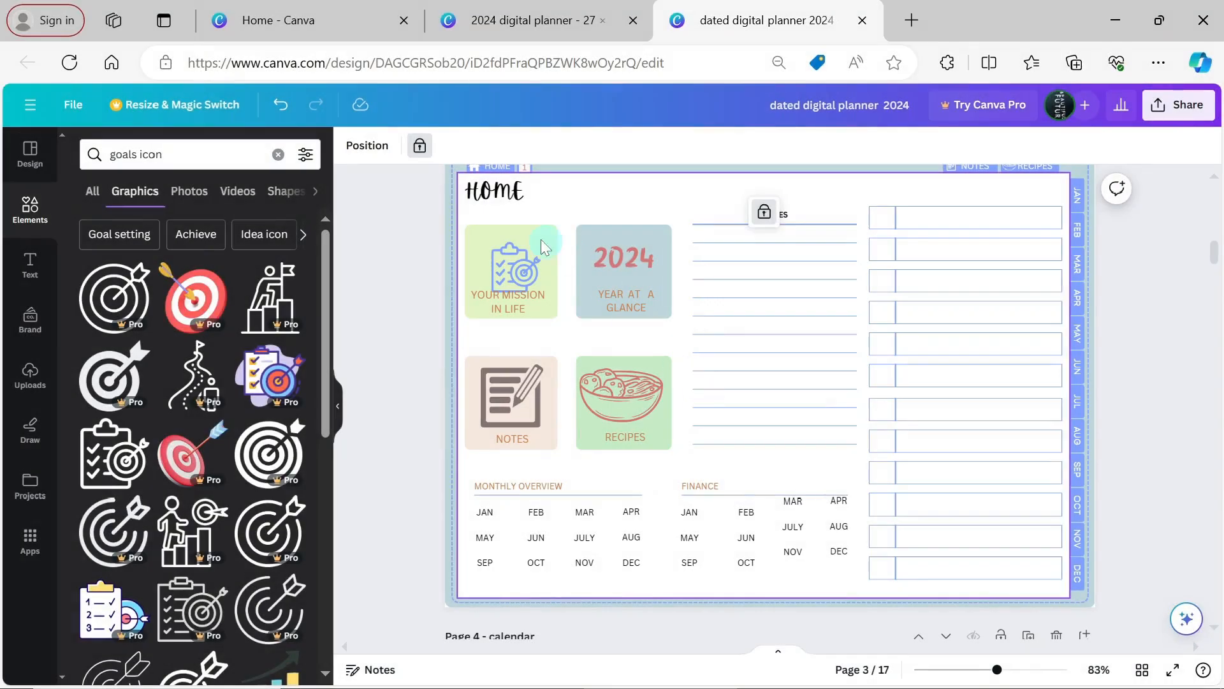
Change the HOME title's font to Bernoru SemiCondensed and apply the font change across the whole design
left_click(494, 191)
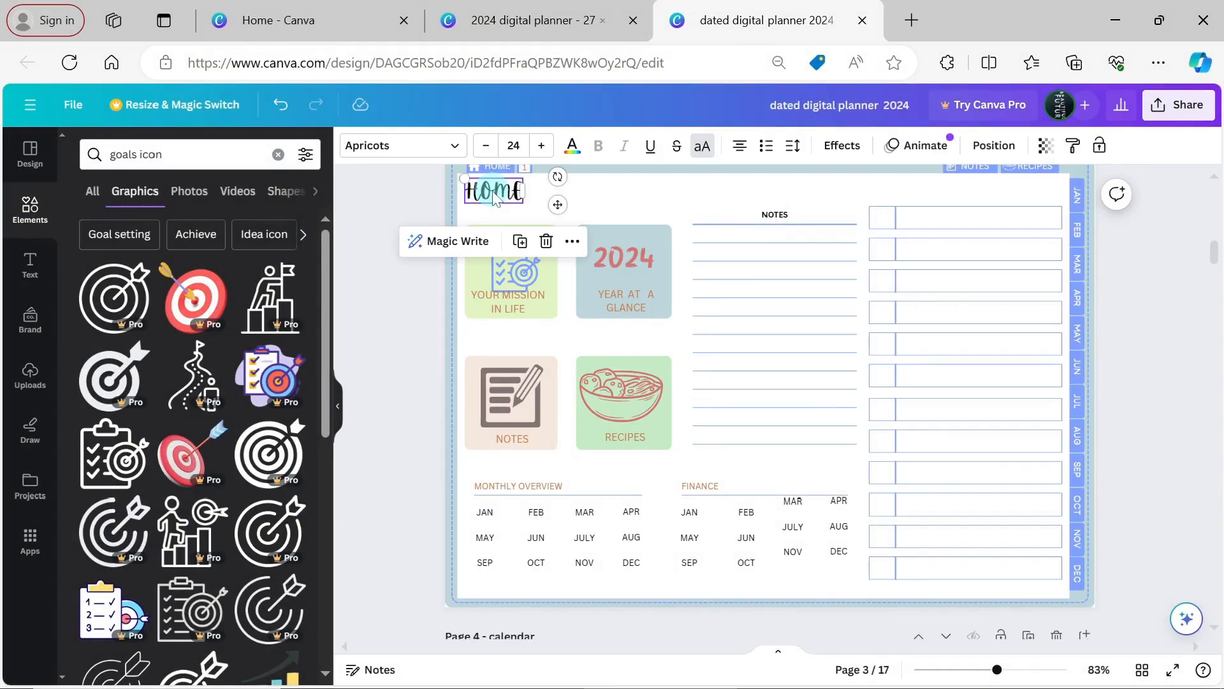
left_click(456, 151)
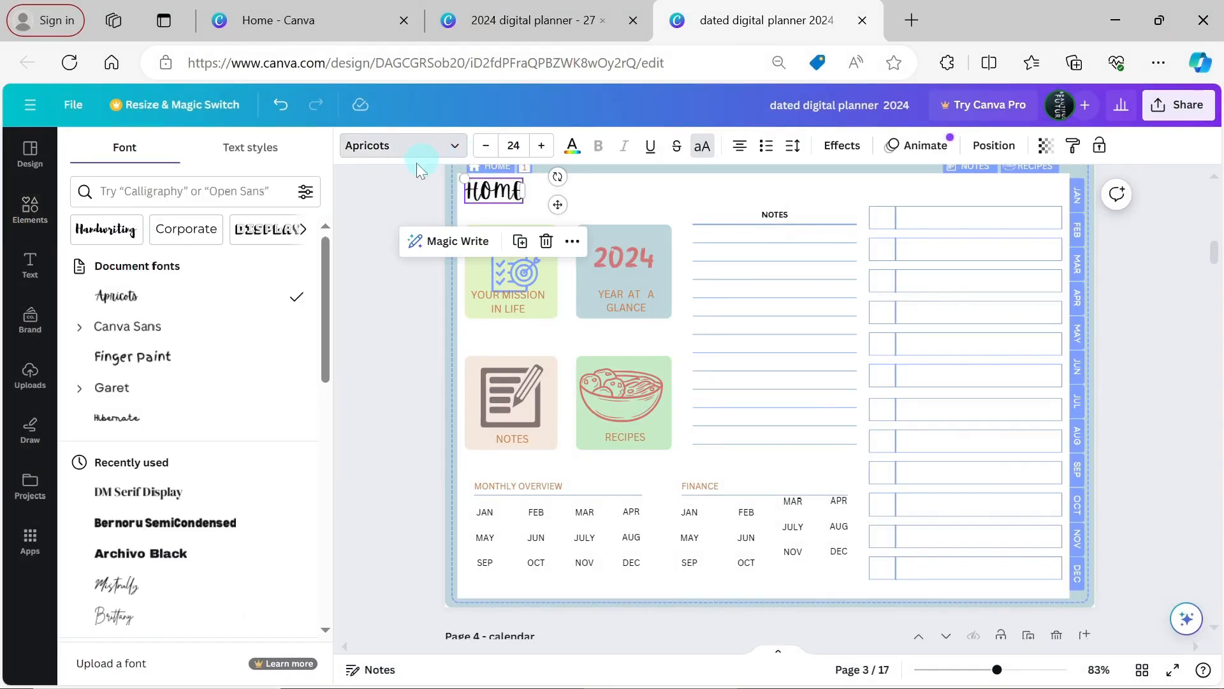
left_click_drag(324, 249, 326, 314)
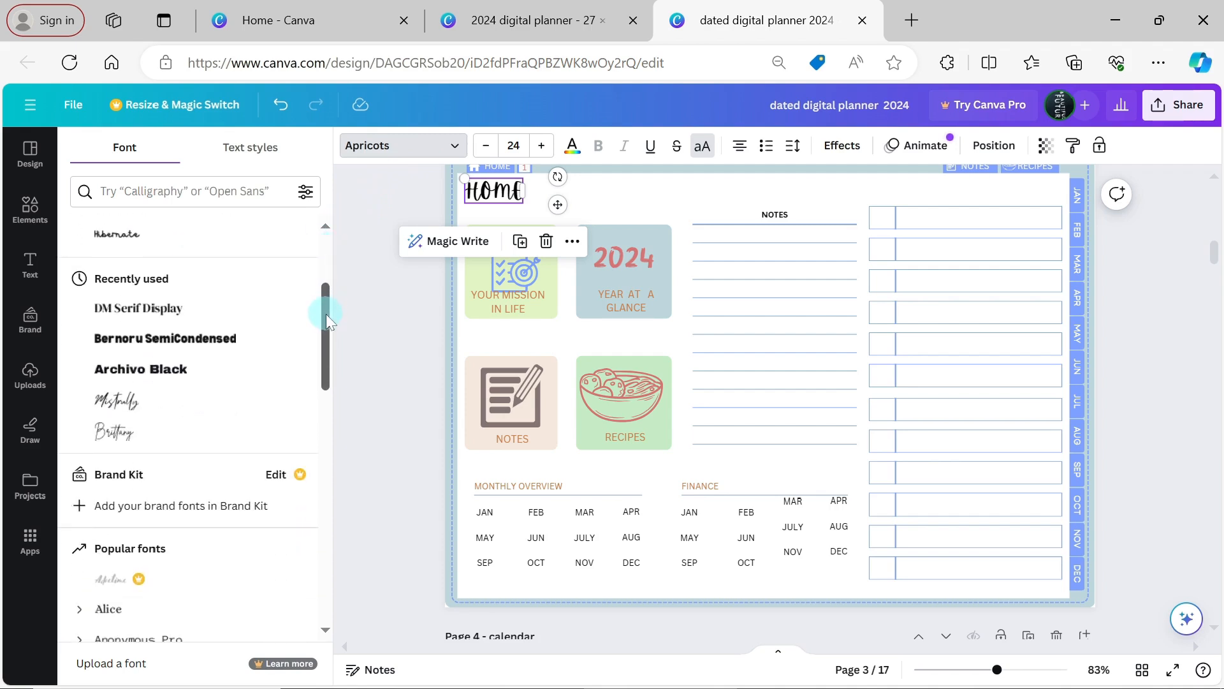
left_click(181, 322)
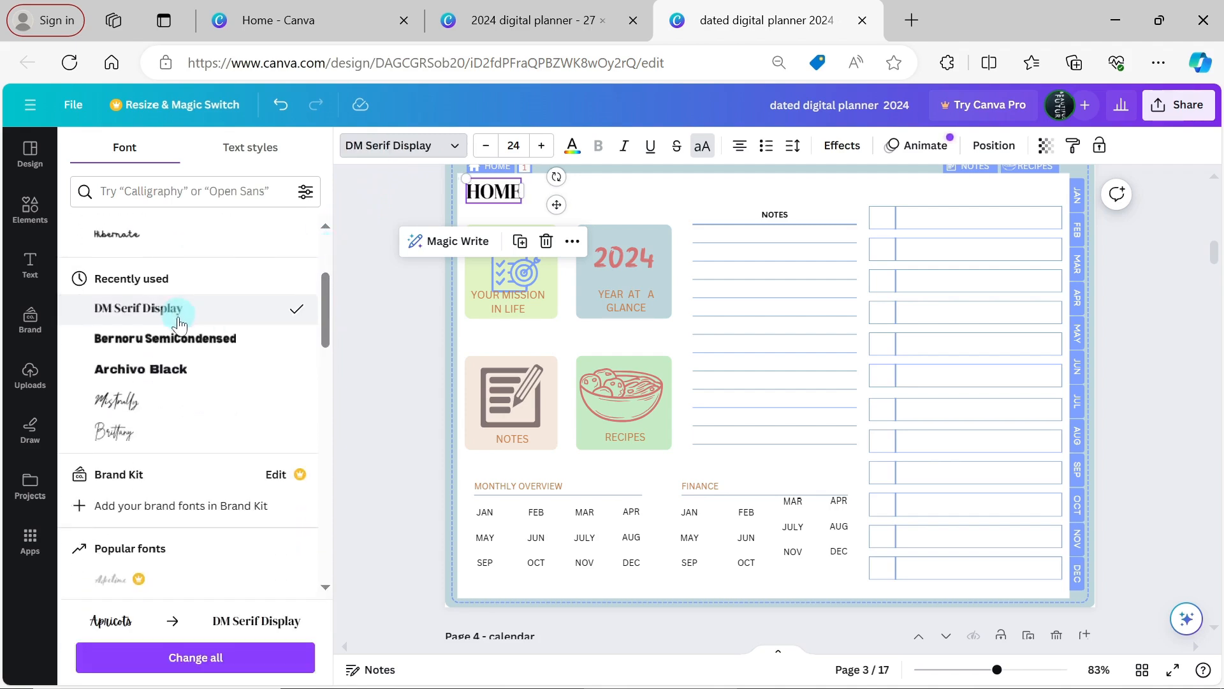
left_click(183, 349)
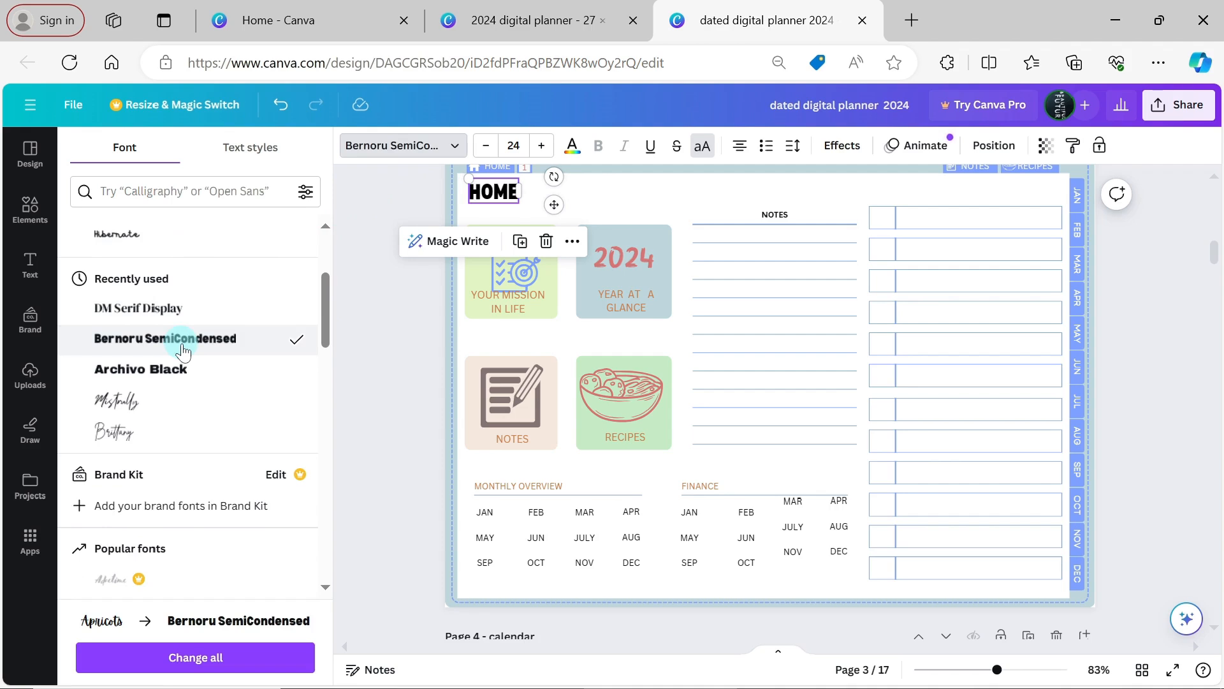
left_click(232, 656)
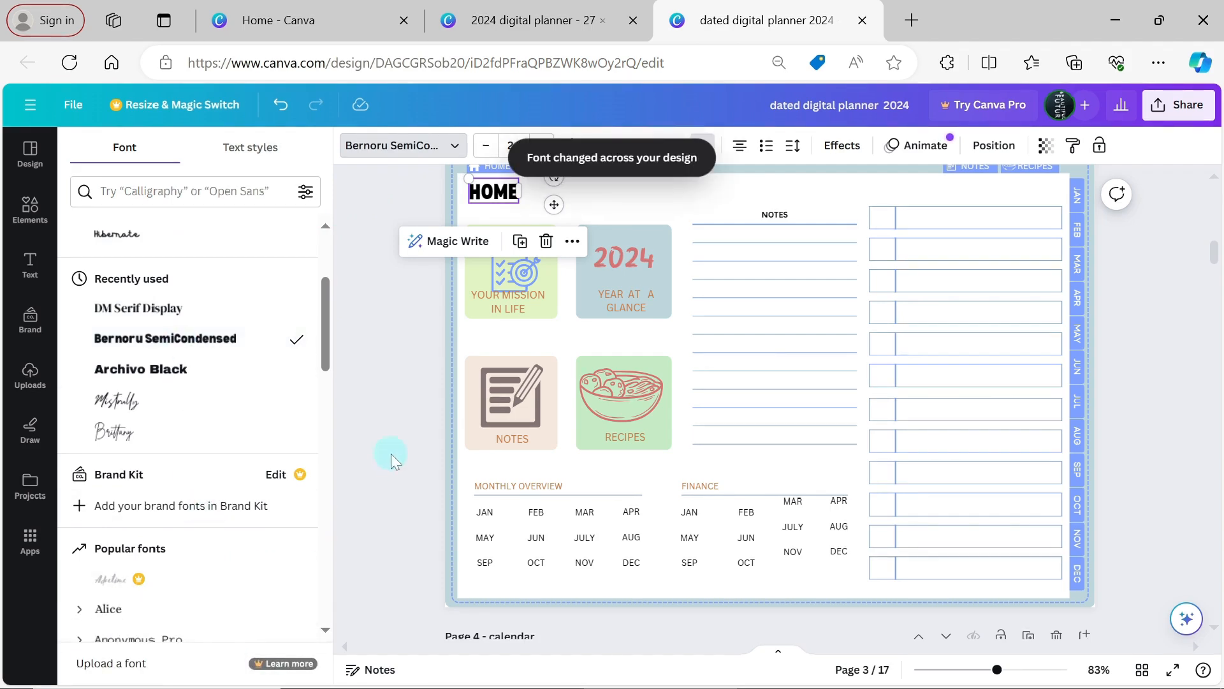
Copy the NOTES and RECIPES navigation labels with their icons from the header of the home page
left_click_drag(1215, 268, 1218, 338)
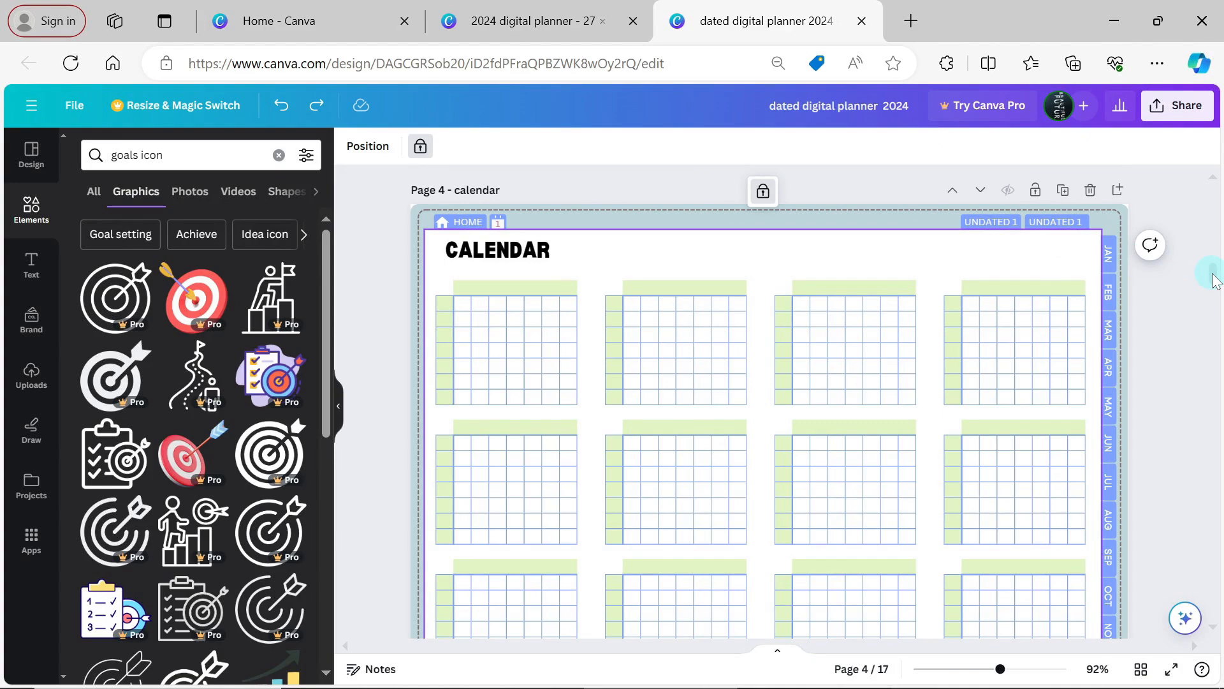
scroll(1213, 281, "up", 5)
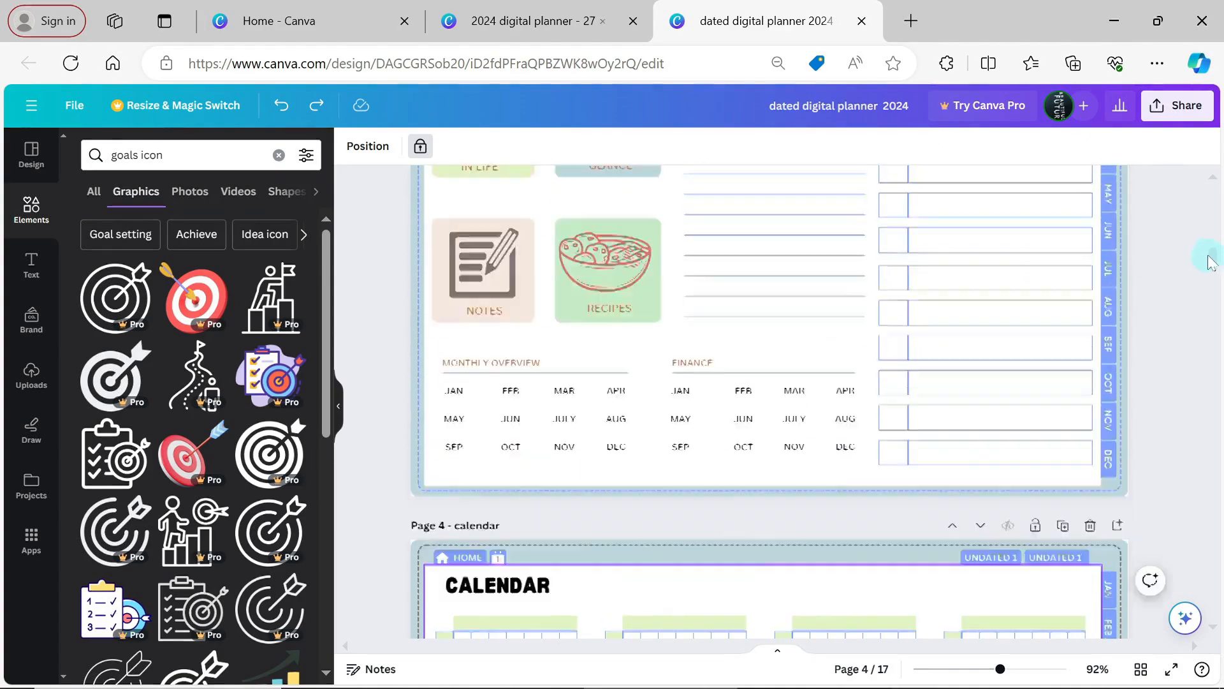
left_click(1064, 290, "shift")
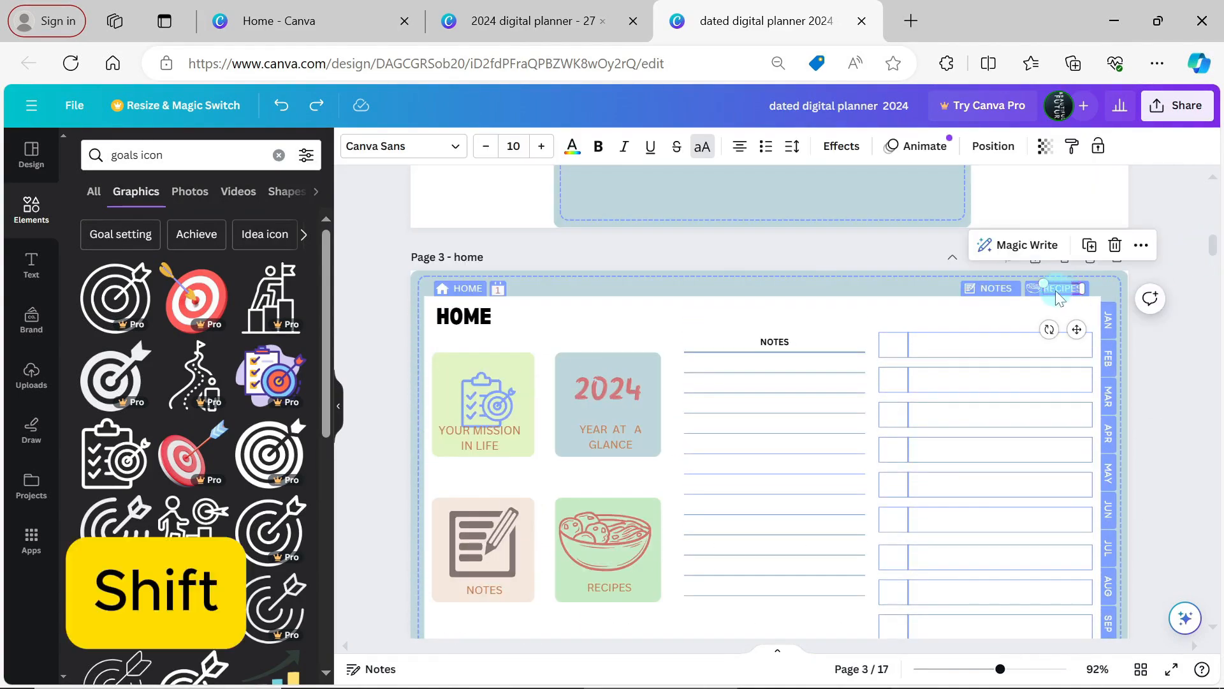
left_click(1019, 289, "shift")
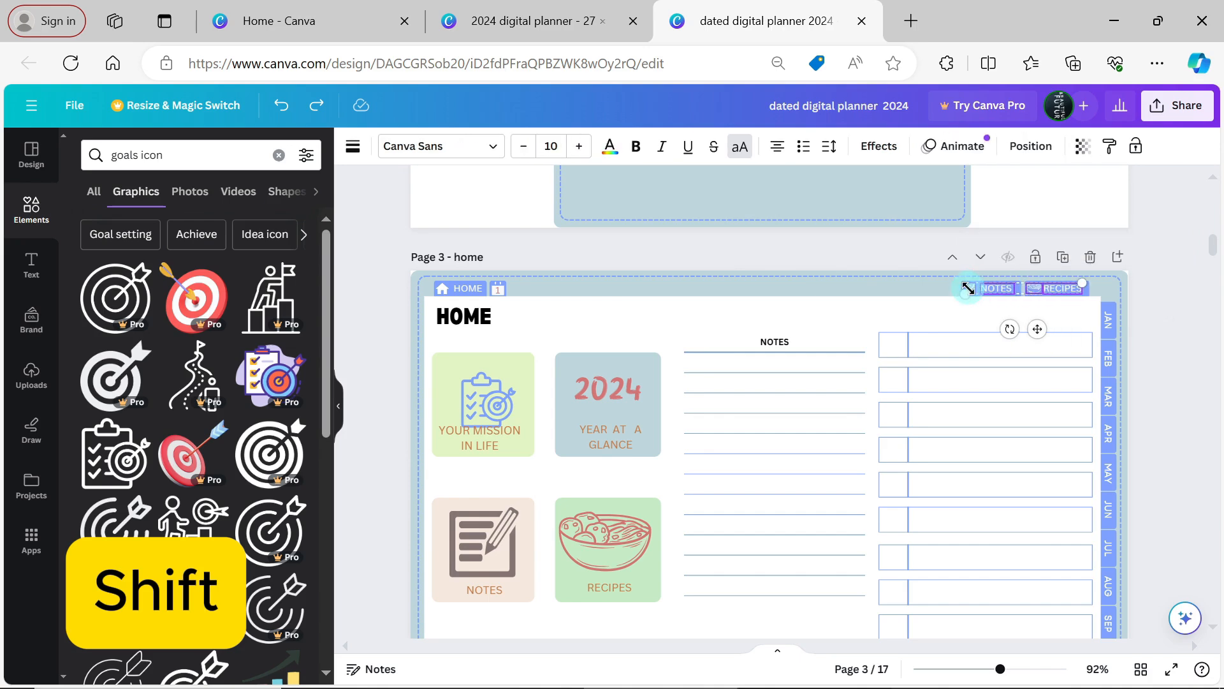
key("ctrl+c")
scroll(1020, 383, "down", 7)
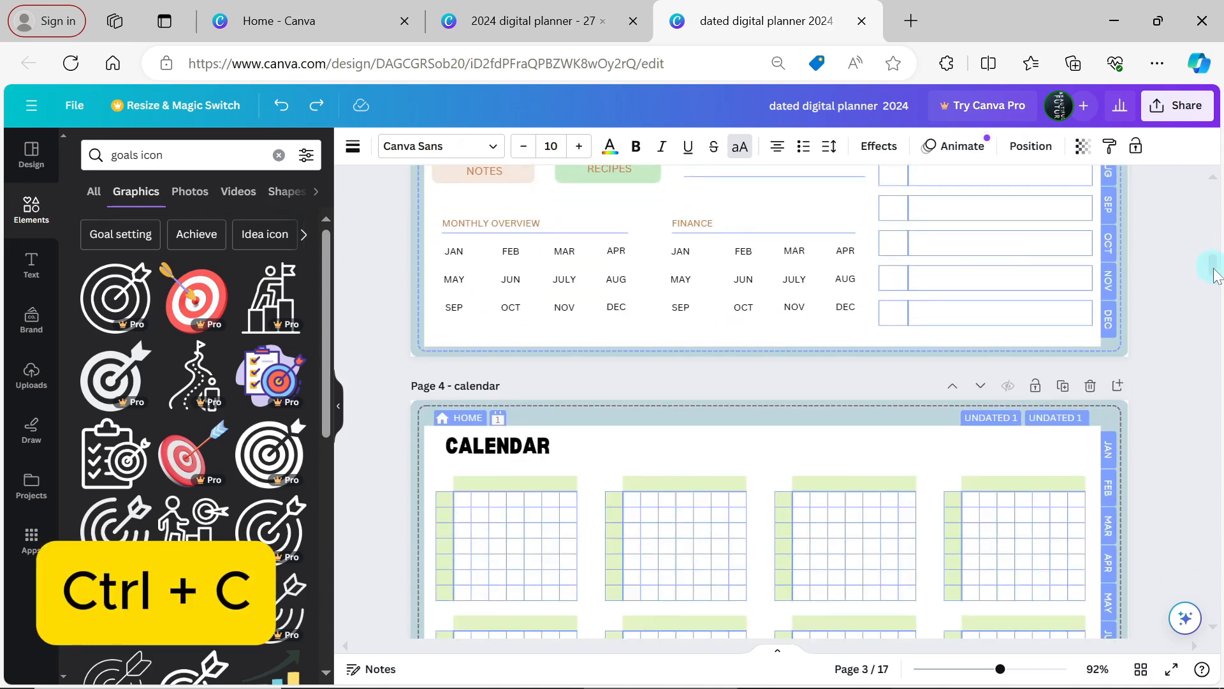
Replace the two UNDATED 1 labels in the calendar page header with the copied NOTES and RECIPES labels and icons
left_click(1065, 389)
key("Delete")
left_click(1010, 390)
key("Delete")
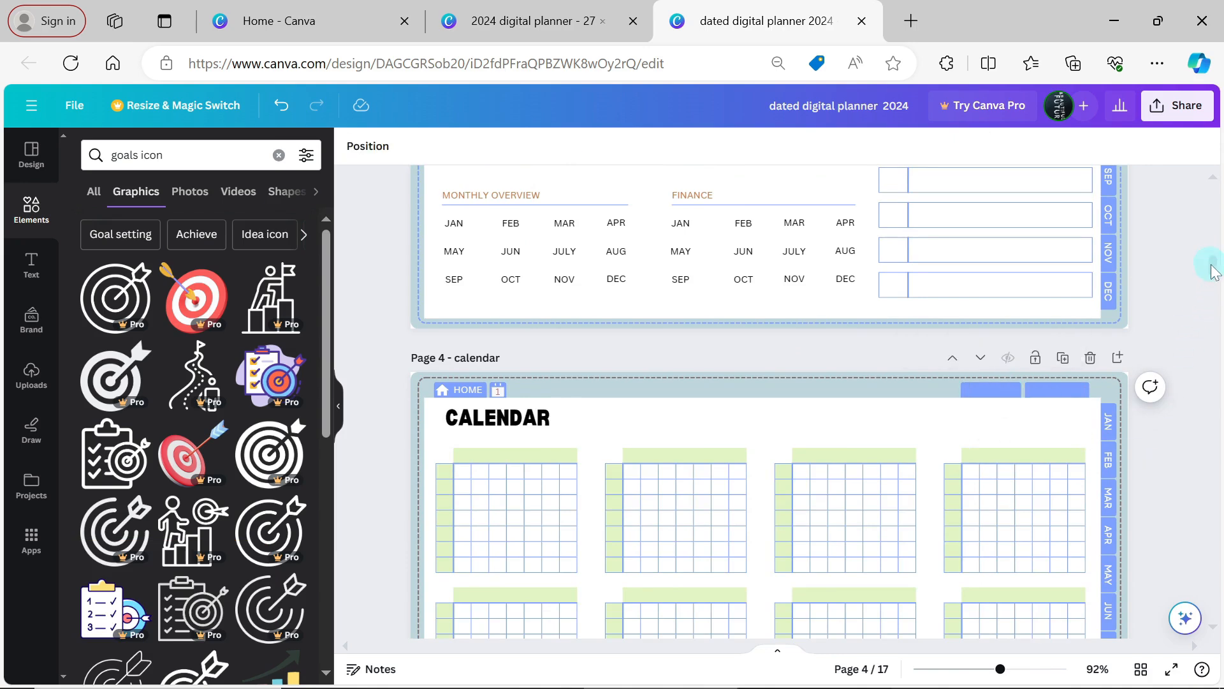
scroll(1213, 274, "down", 3)
key("ctrl+v")
left_click(609, 265)
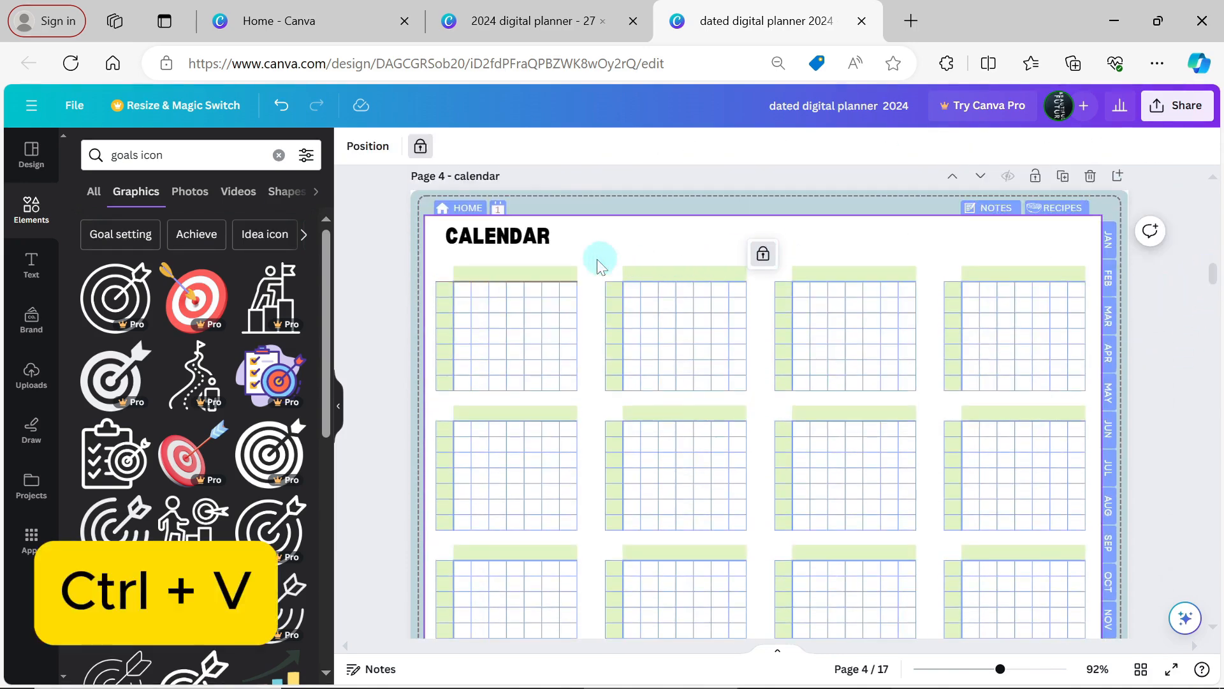
Change the border color of the first calendar table to taupe gray
left_click(447, 284)
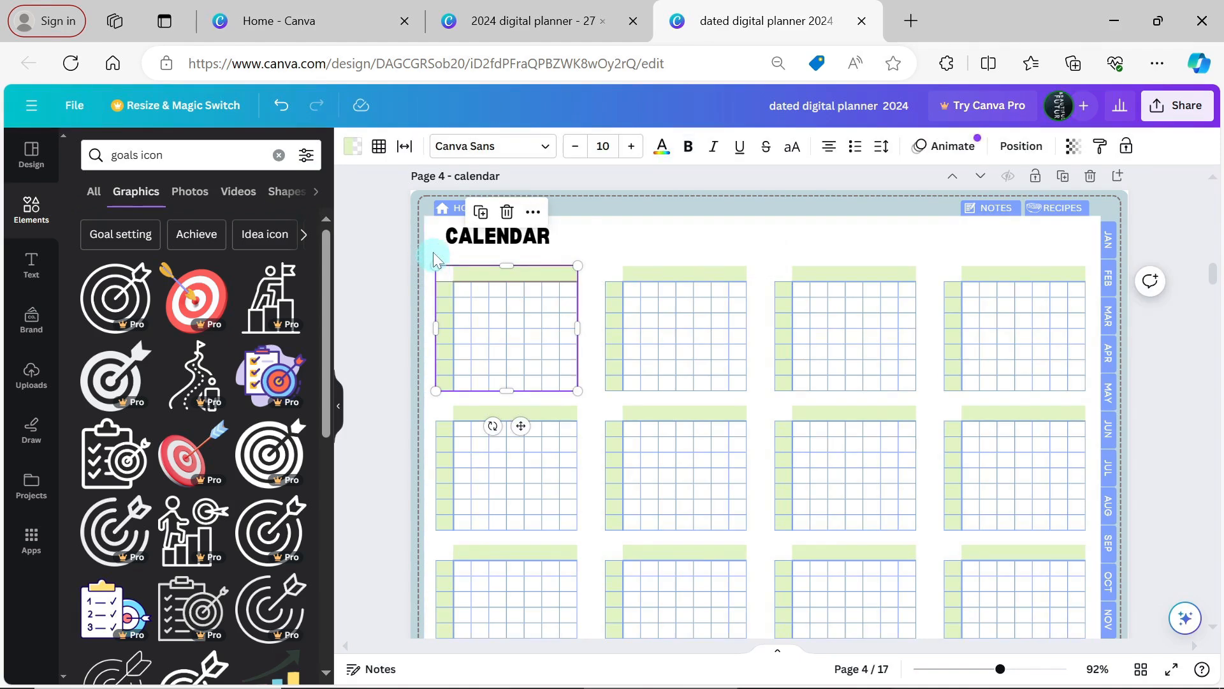
left_click(379, 146)
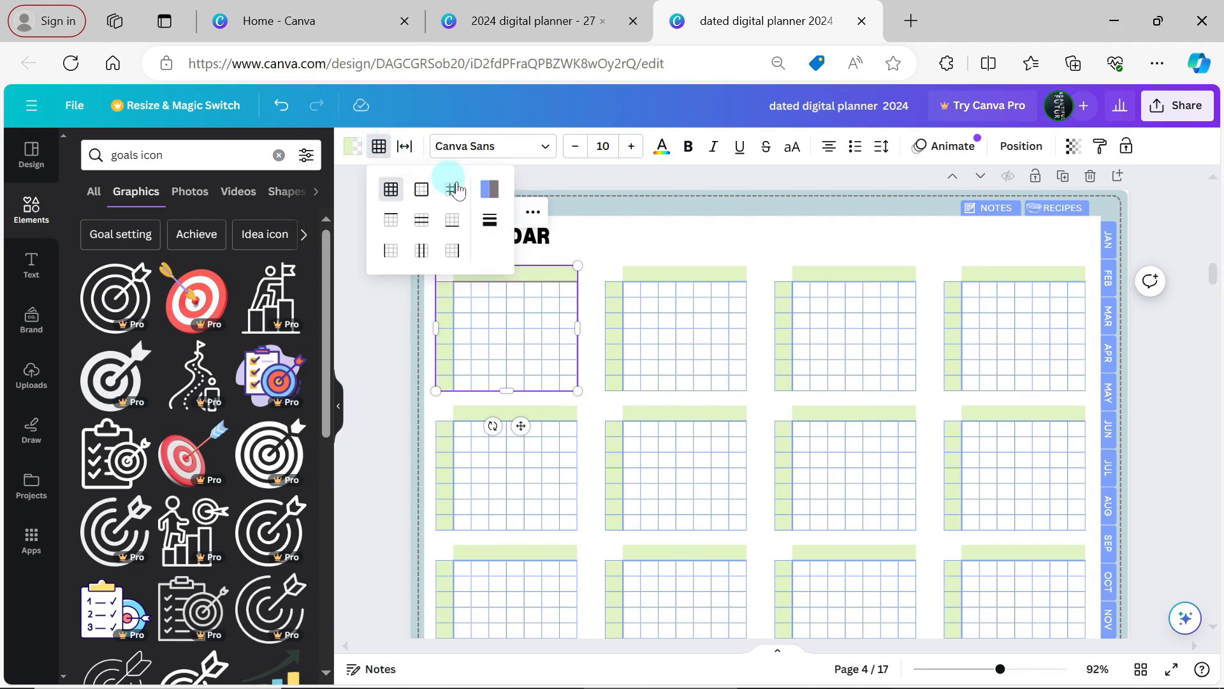
left_click(489, 191)
left_click(781, 401)
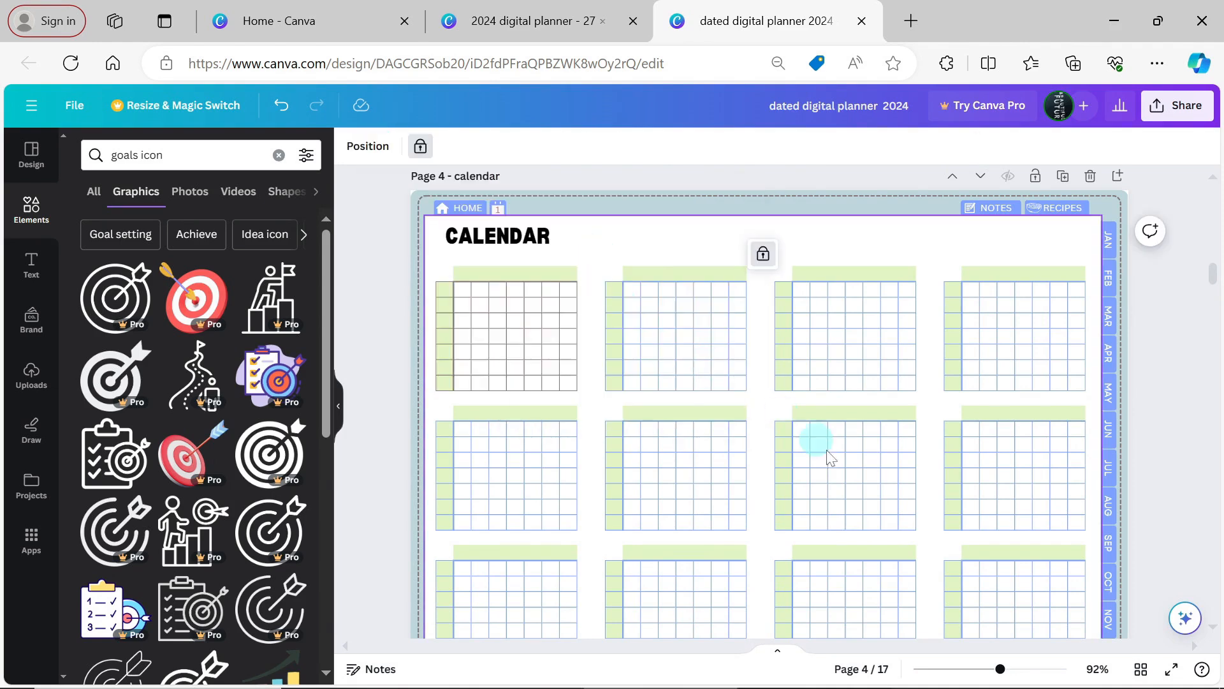
Remove all borders from the first calendar table by setting their border weight to 0
left_click_drag(1001, 669, 1025, 670)
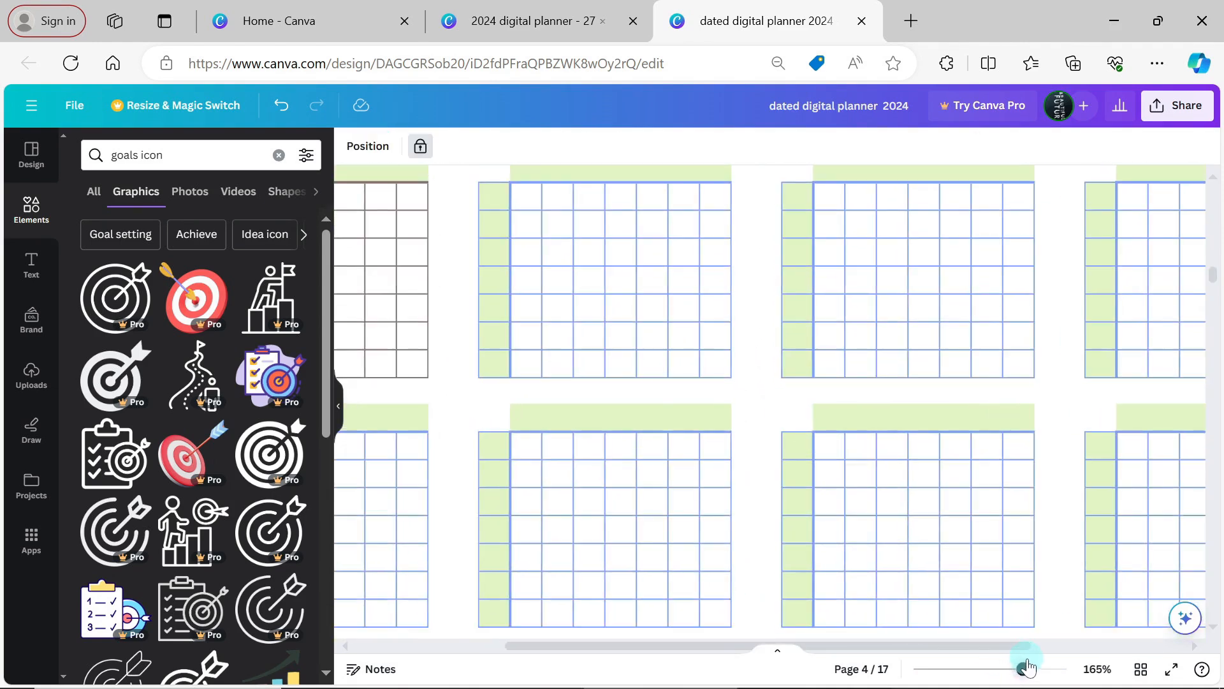
left_click_drag(951, 645, 796, 652)
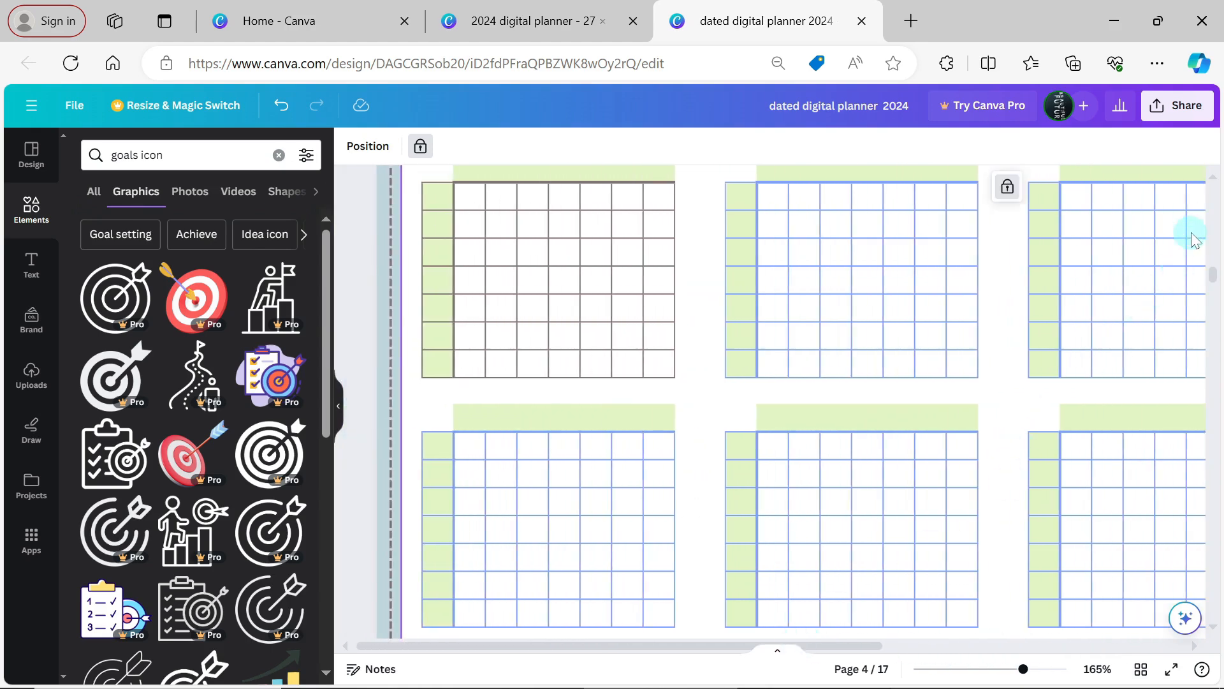
left_click(1213, 178)
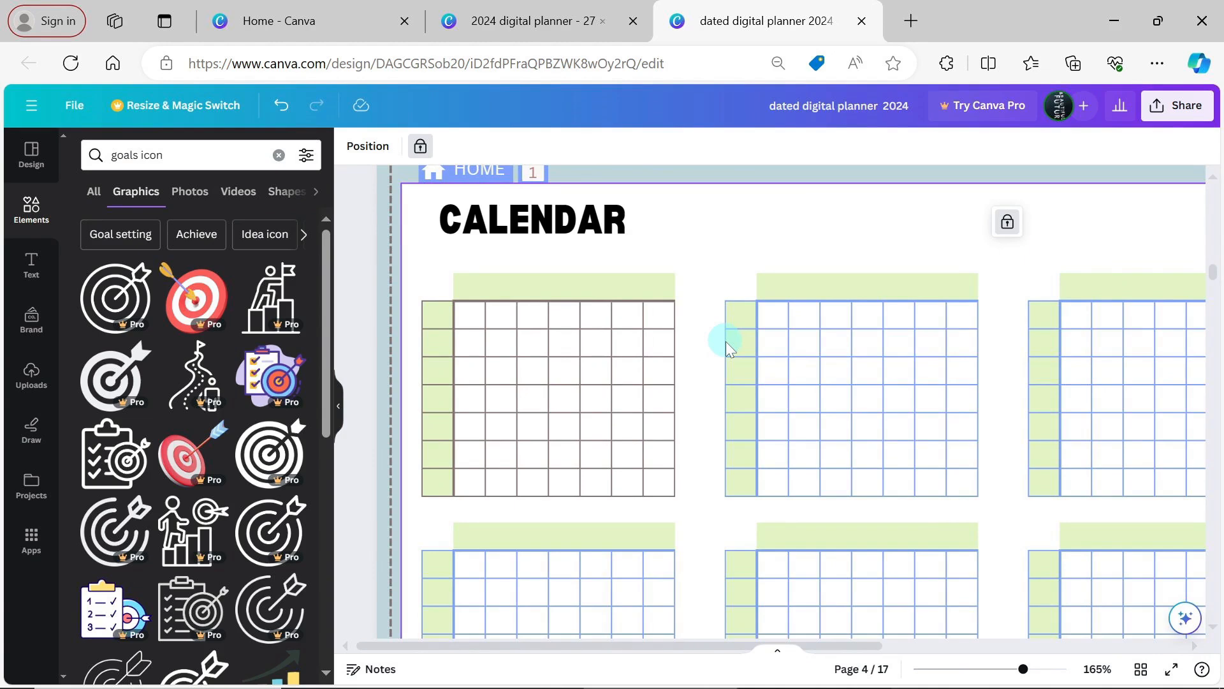
left_click(444, 288)
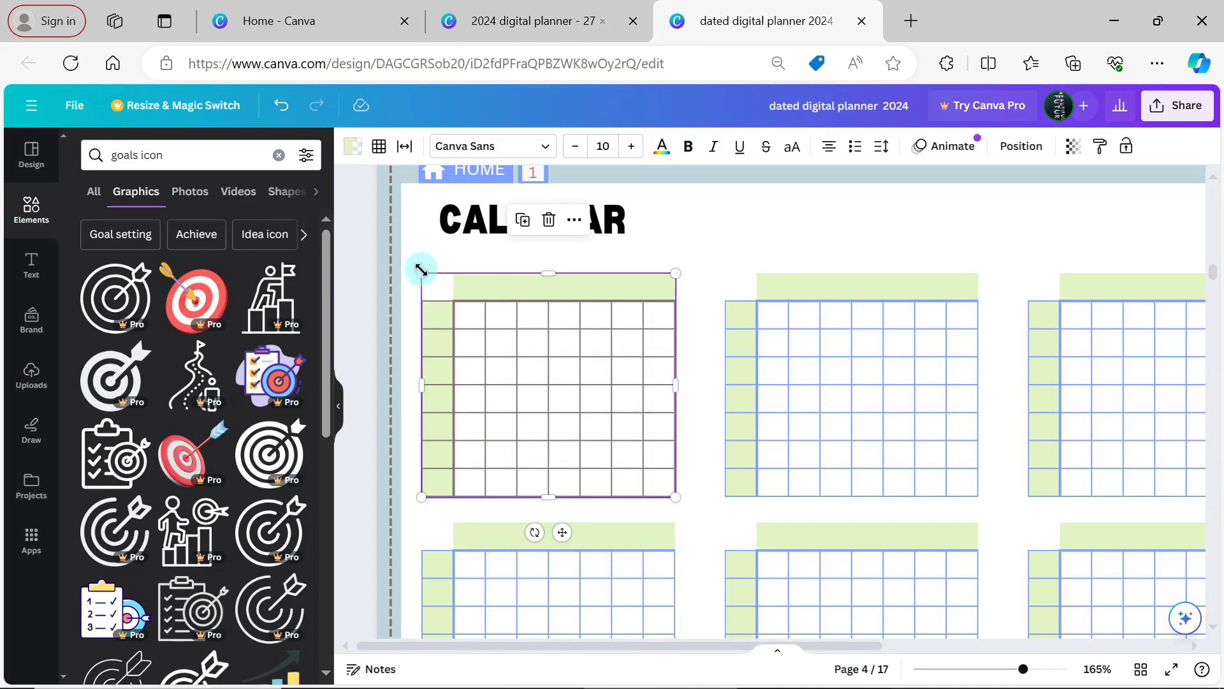
left_click(380, 149)
left_click(392, 193)
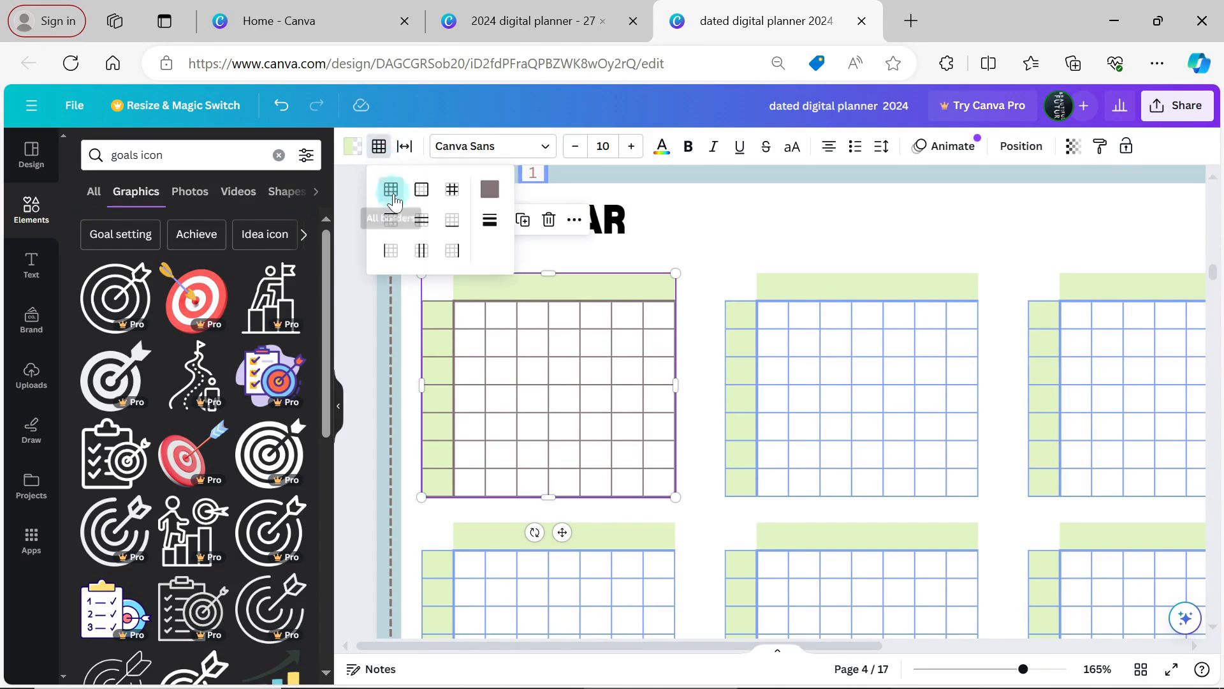
left_click(489, 221)
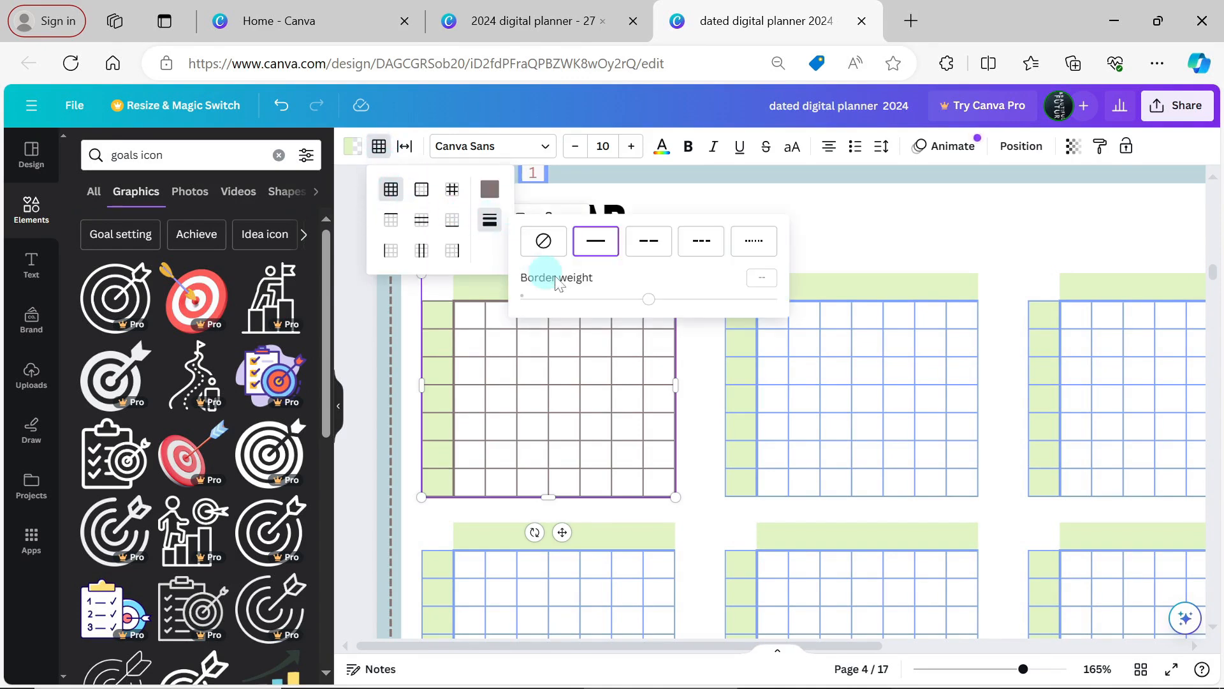
left_click_drag(648, 299, 511, 296)
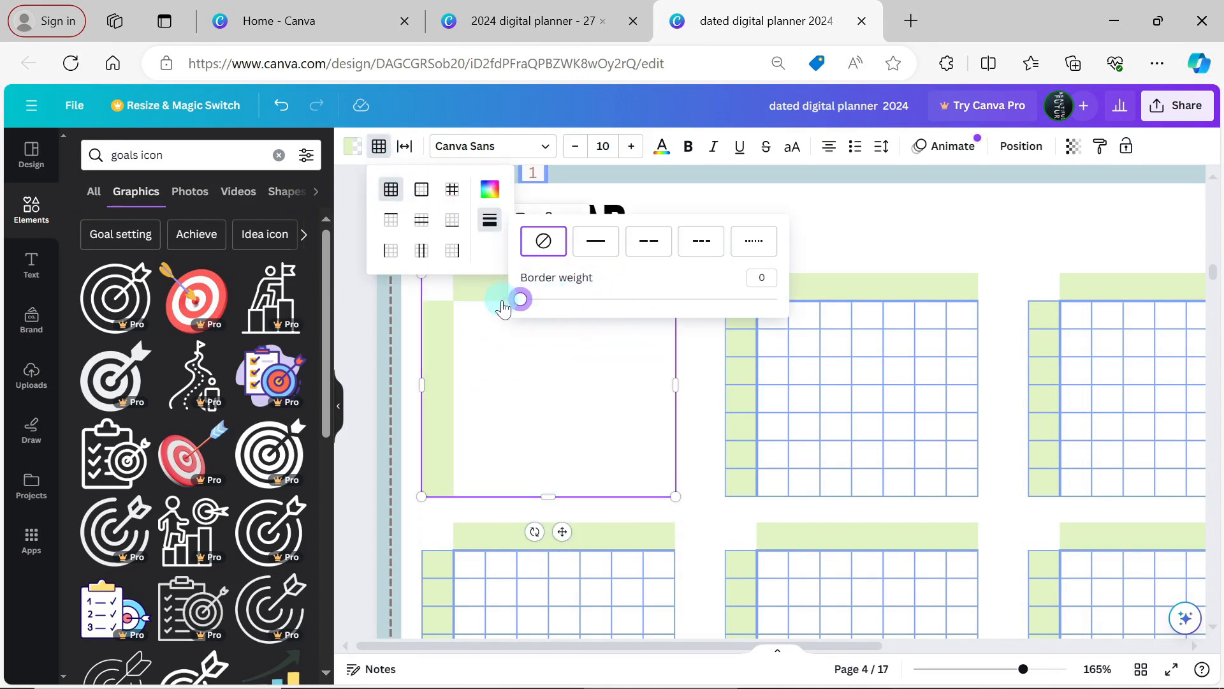
left_click(701, 390)
Fill the entire top row of the first calendar table with pale blue from the document colors
left_click(569, 329)
left_click(439, 292)
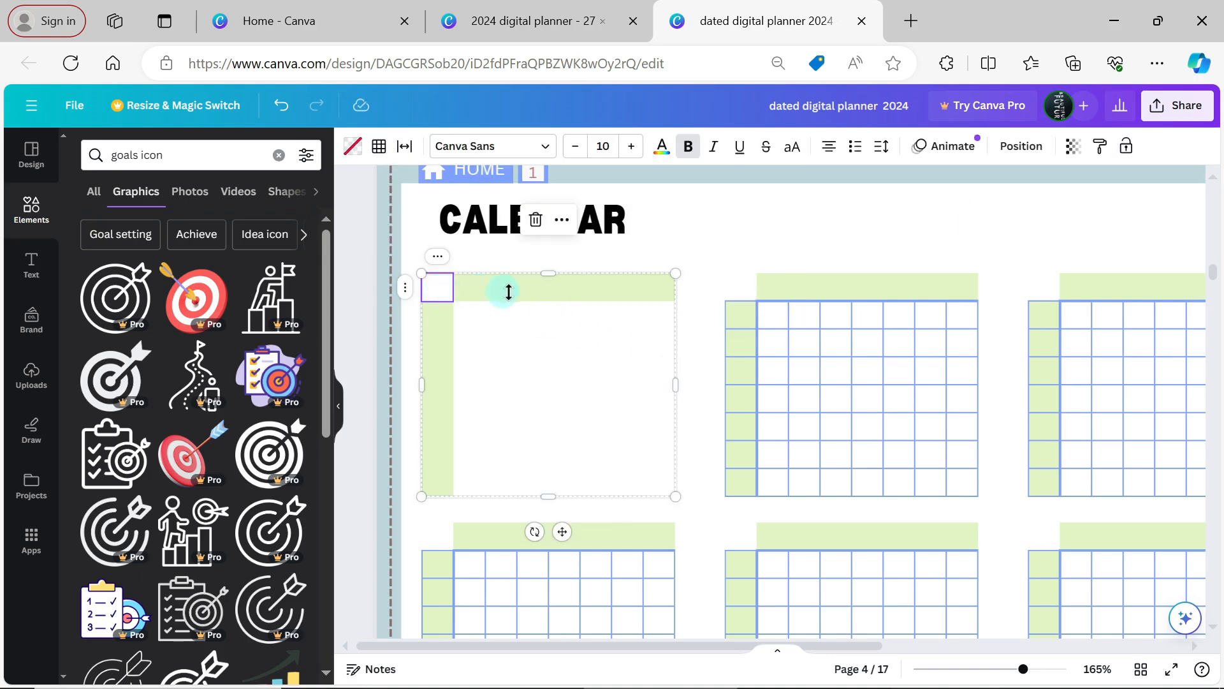
left_click(665, 290, "shift")
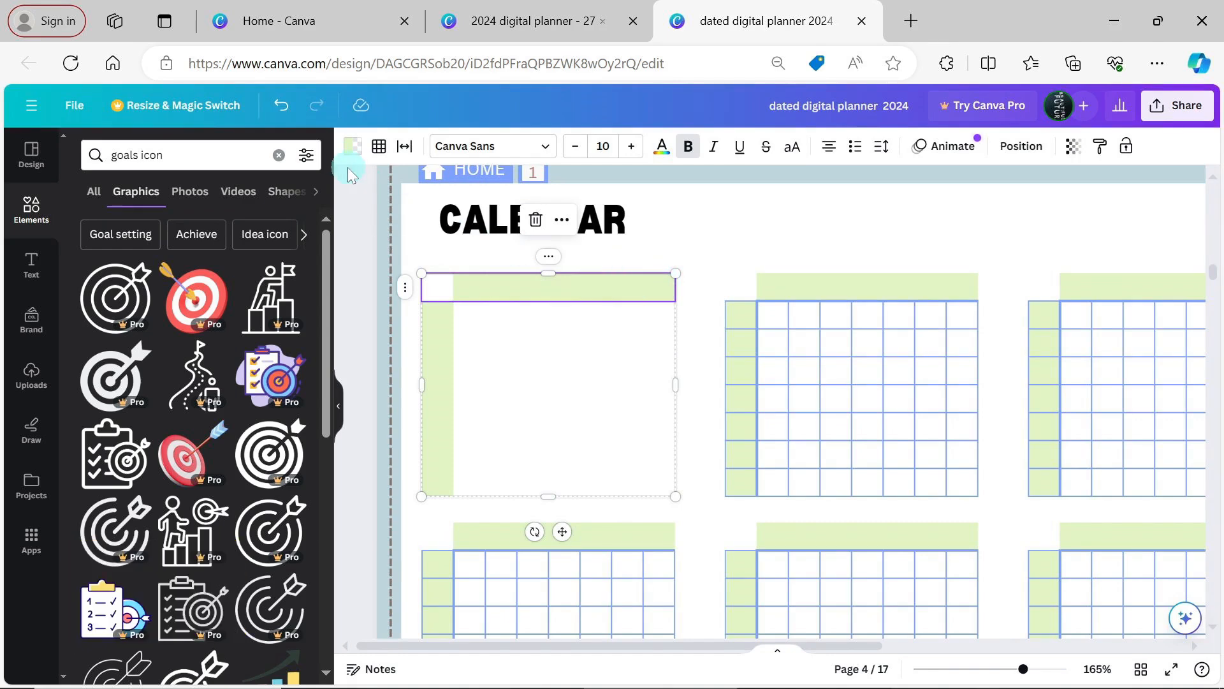
left_click(353, 151)
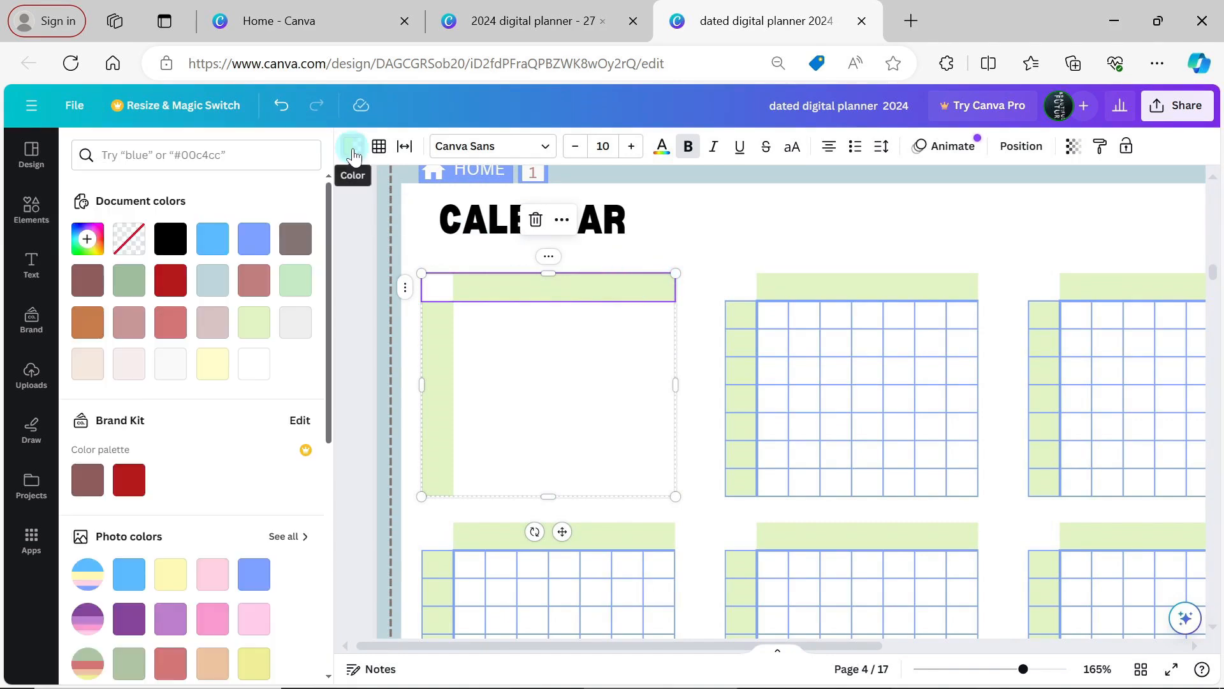
left_click(213, 280)
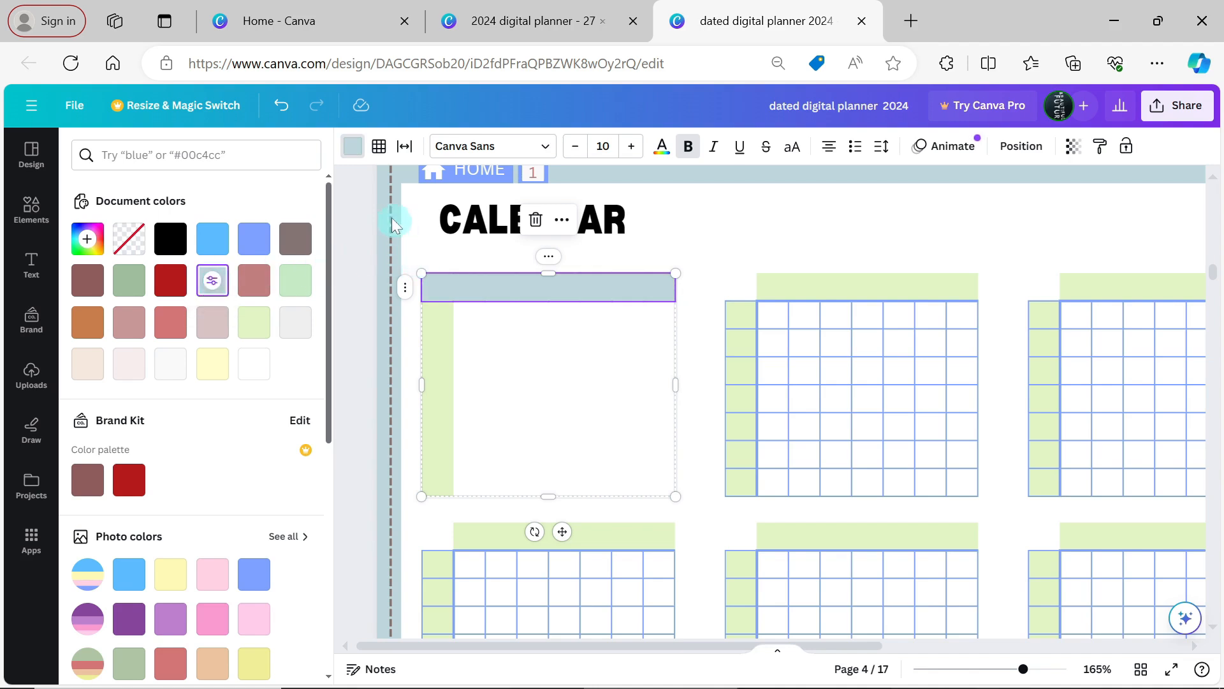
Give the first calendar table's top row a solid bottom border with a weight of 2
left_click(380, 153)
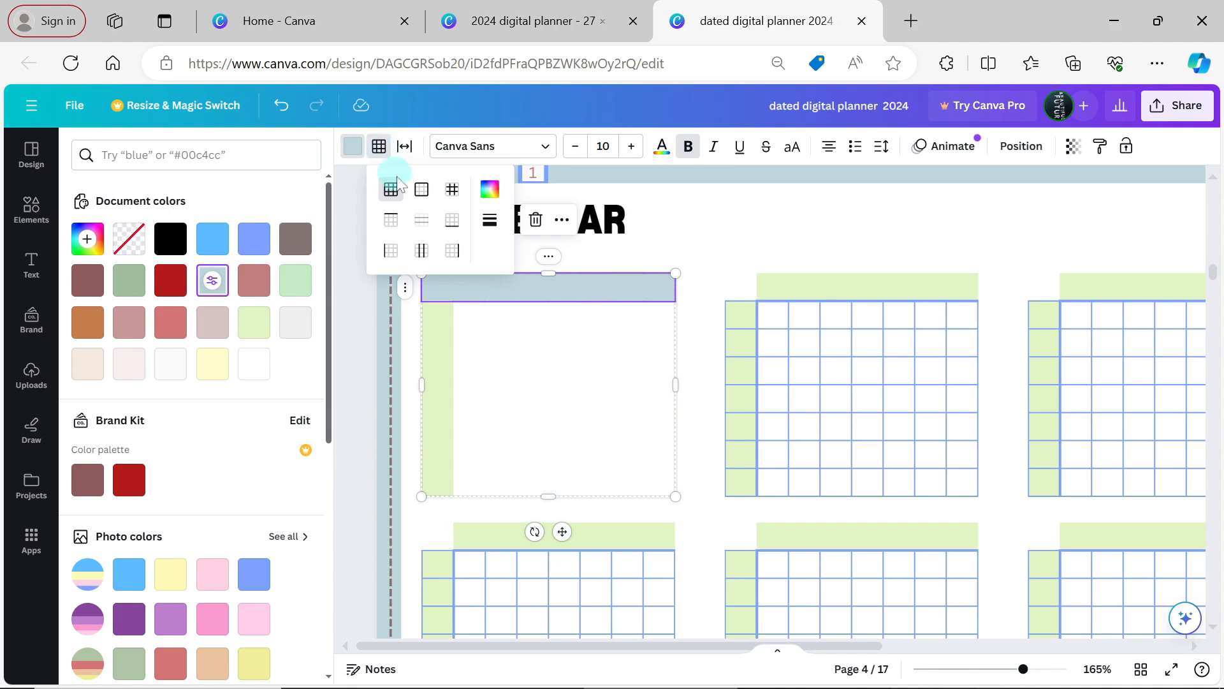
left_click(452, 219)
left_click(489, 223)
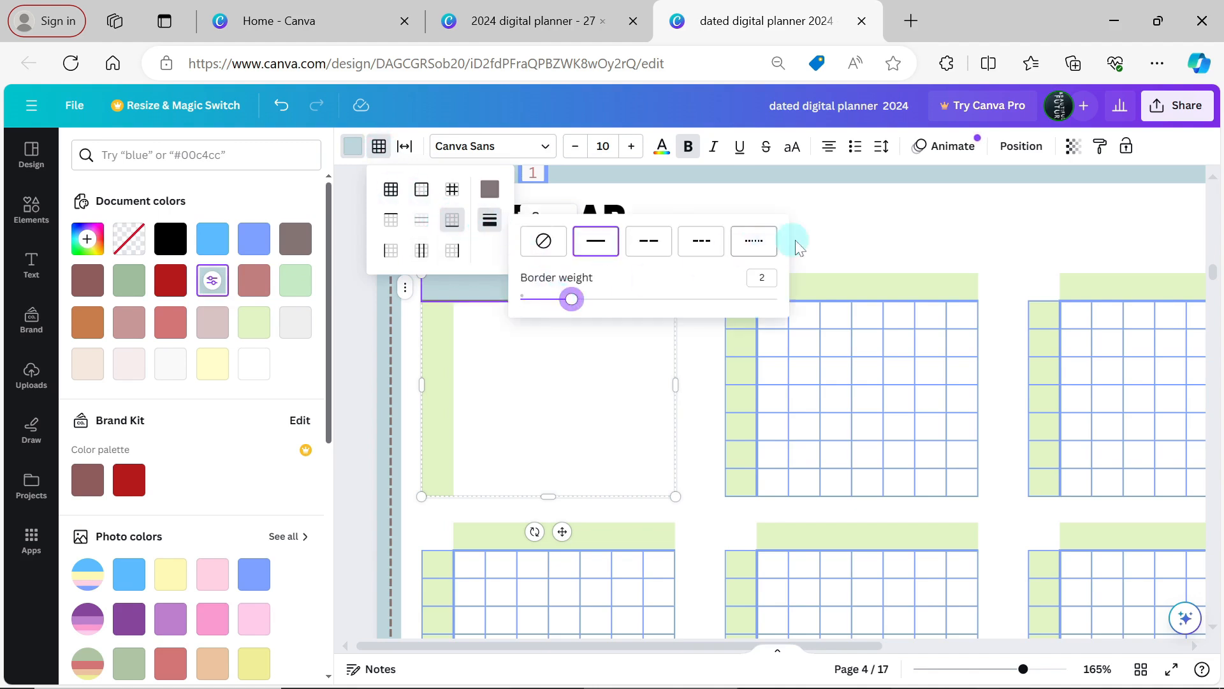
left_click(816, 231)
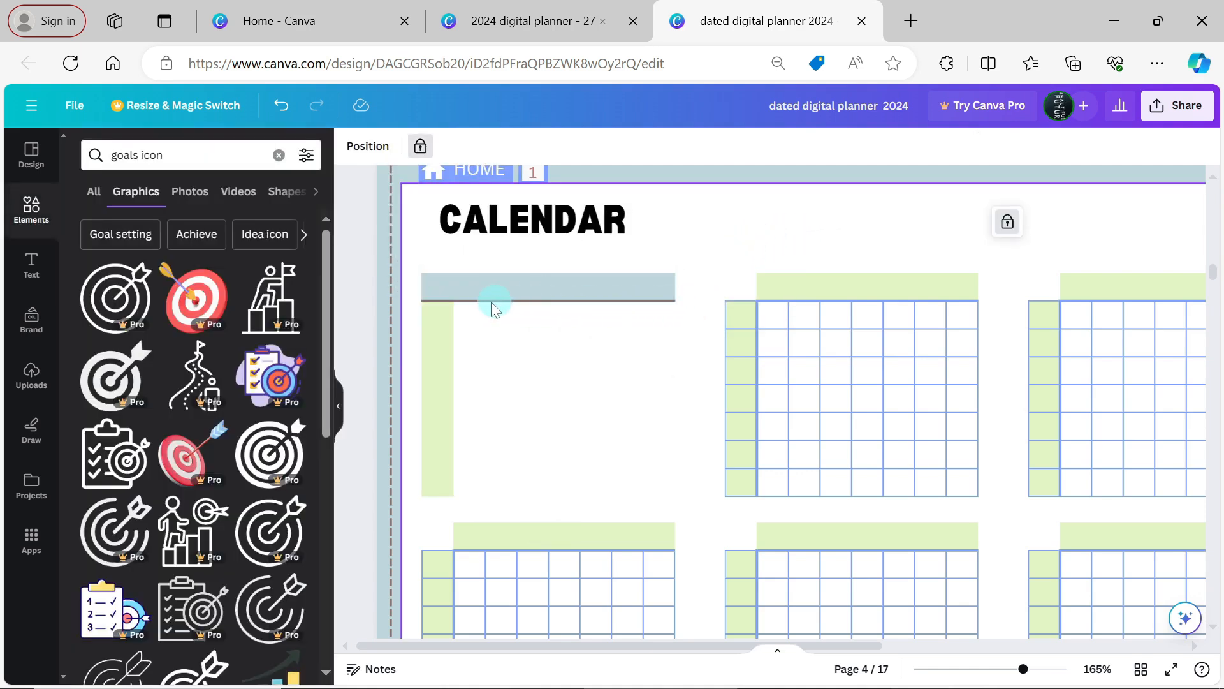
Remove the green fill from the first column below the header row in the first calendar table
left_click(435, 312)
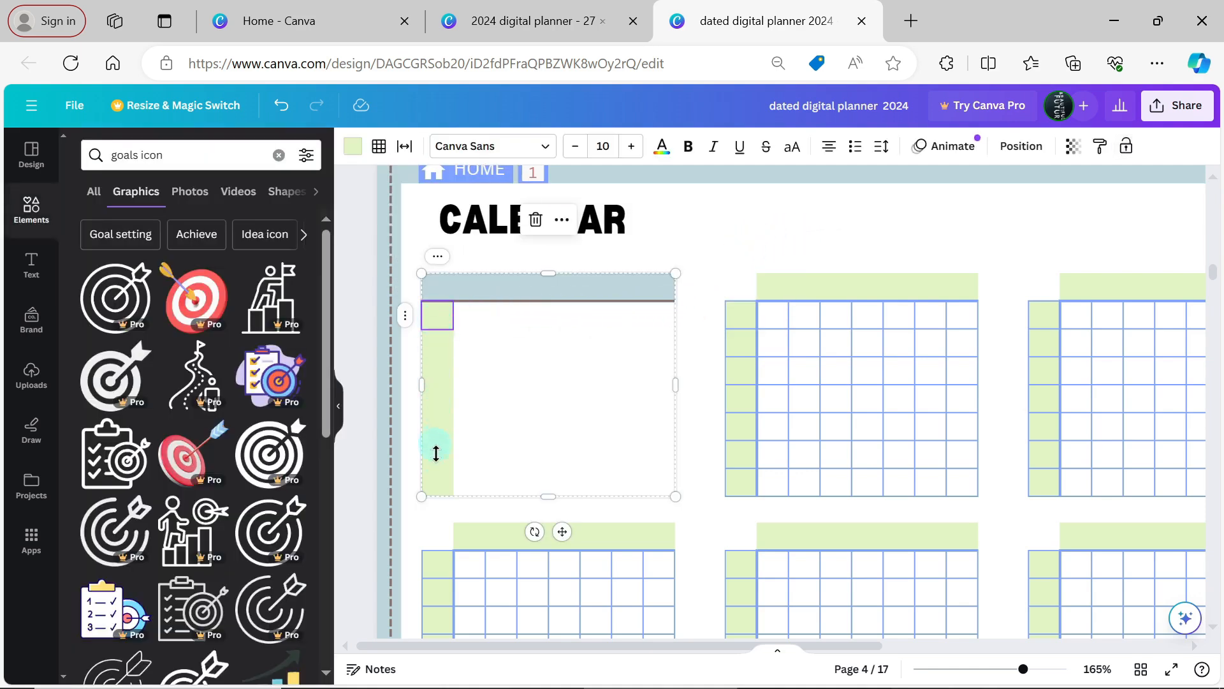
left_click(438, 491, "shift")
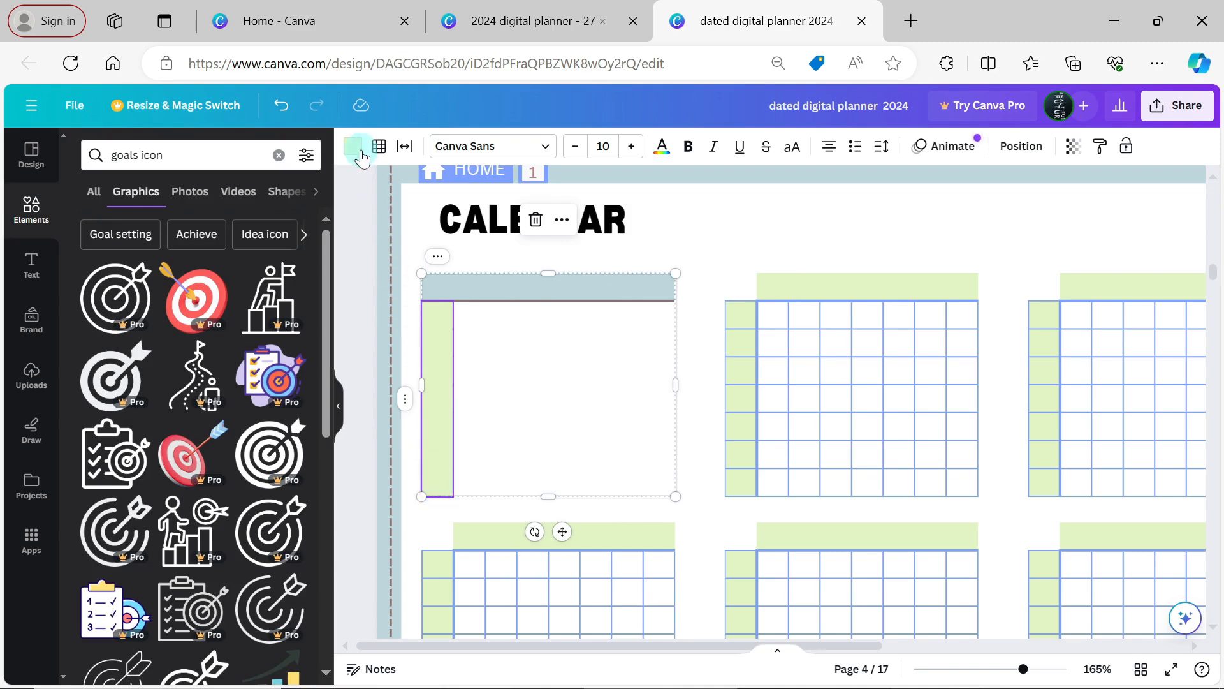
left_click(355, 148)
left_click(128, 238)
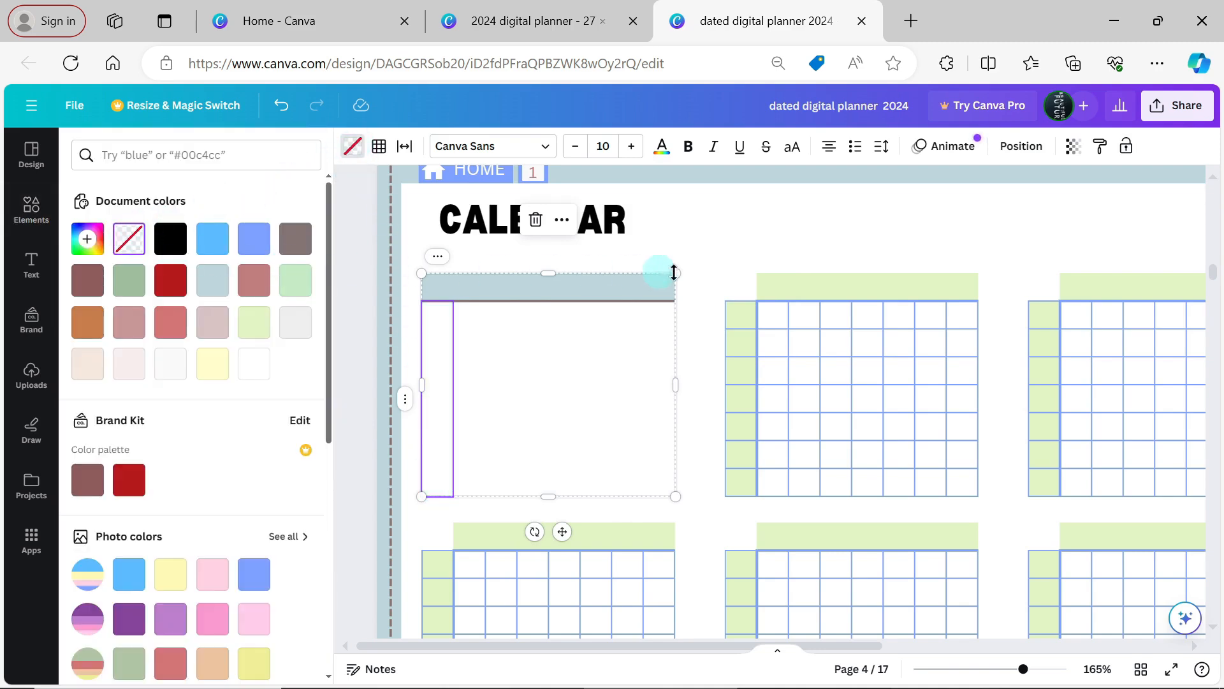
left_click(719, 273)
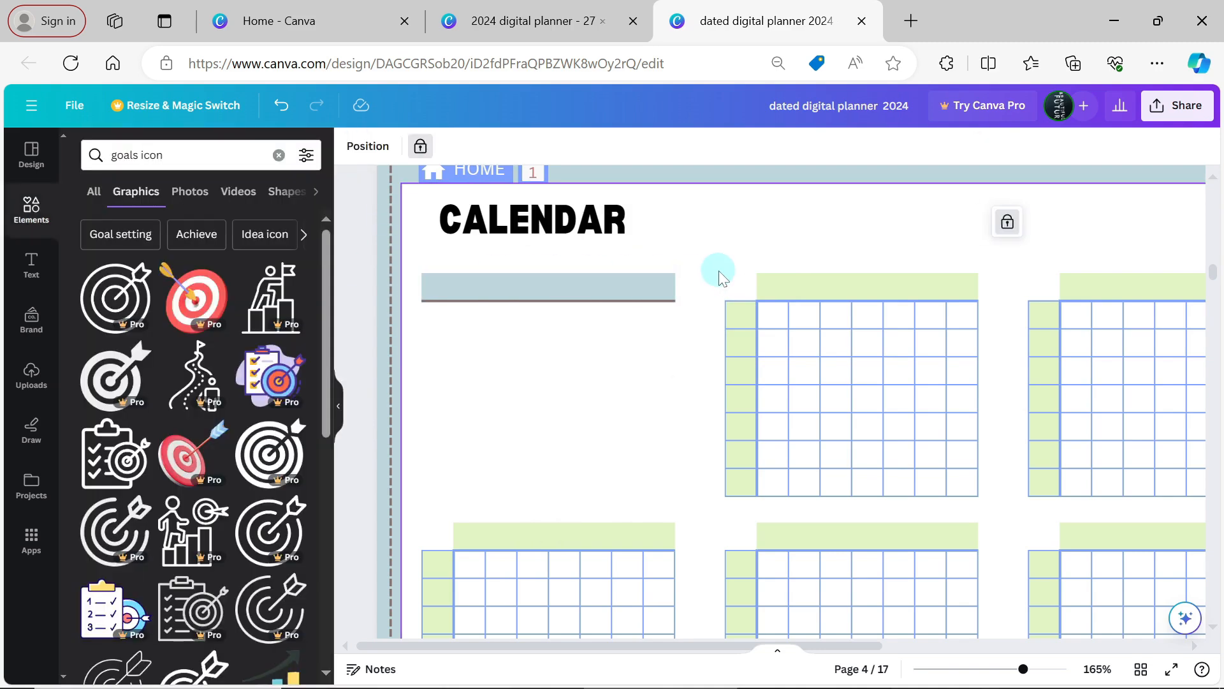
Add a solid outer border with a weight of 1 around the first calendar table
left_click(633, 358)
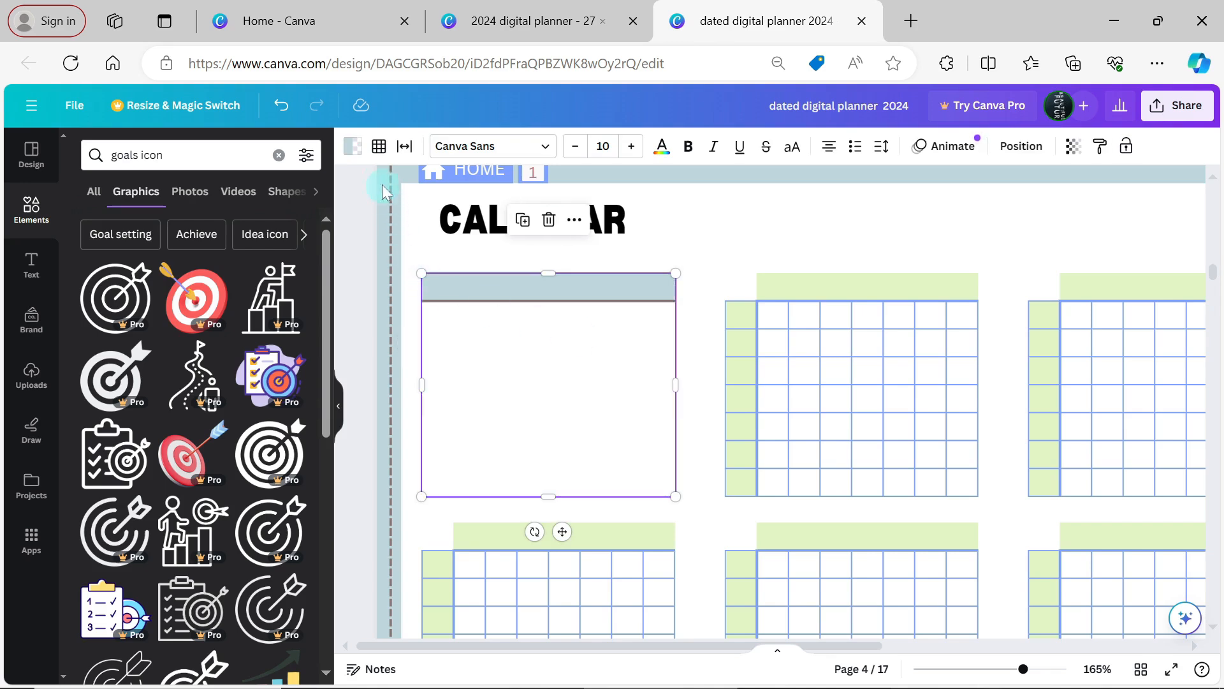
left_click(380, 152)
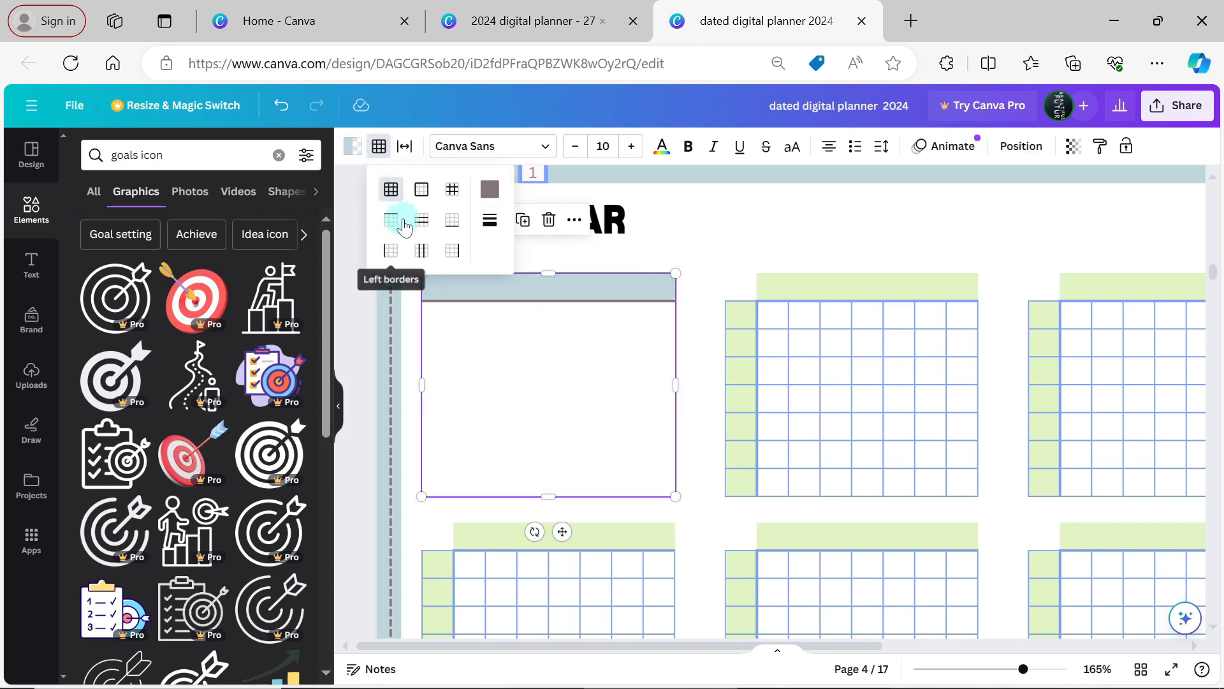
left_click(421, 194)
left_click(490, 220)
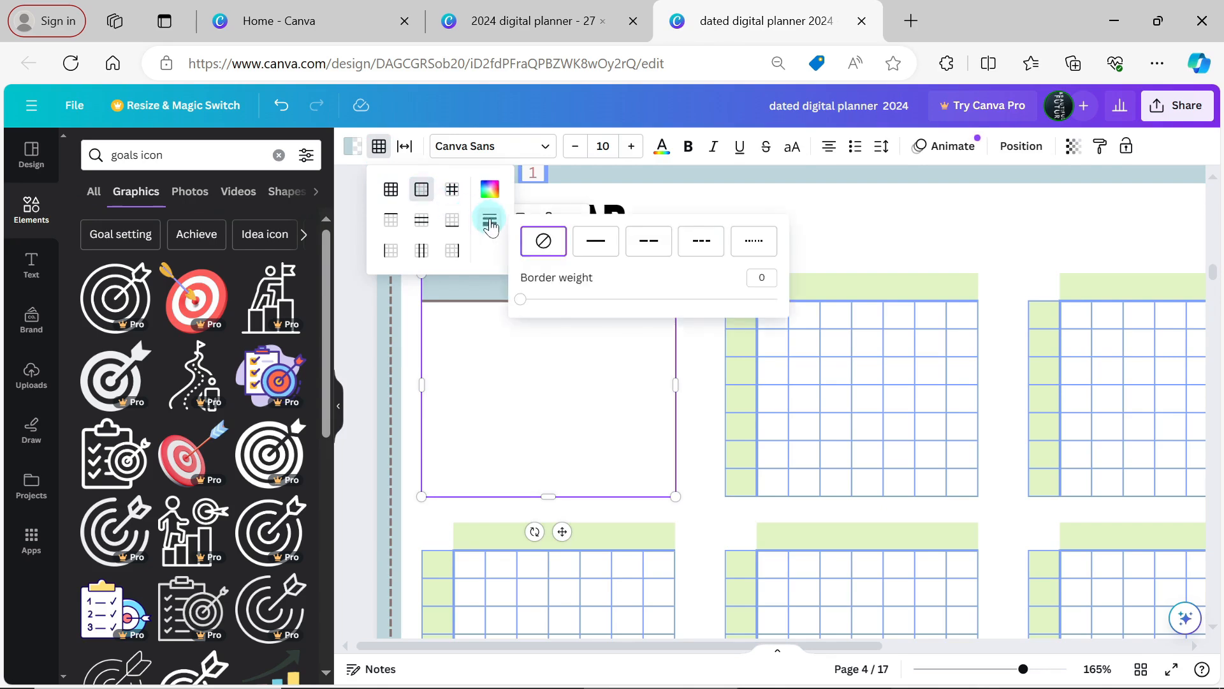
left_click(538, 298)
left_click_drag(543, 308, 577, 300)
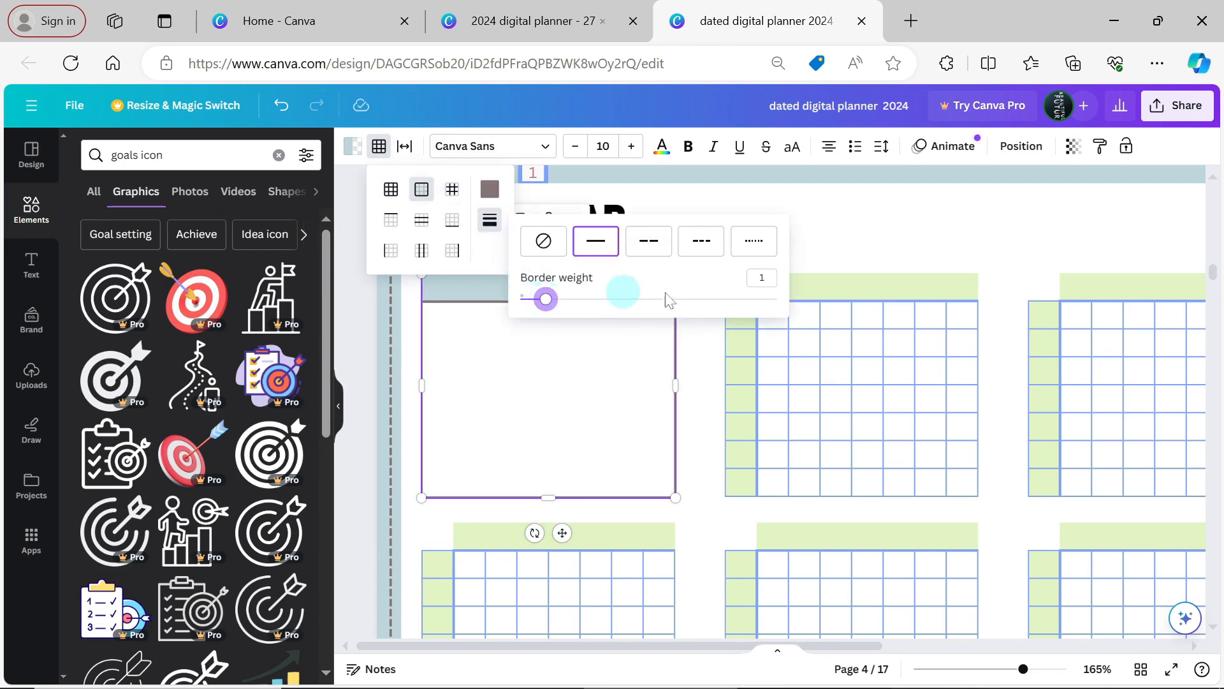
left_click(836, 237)
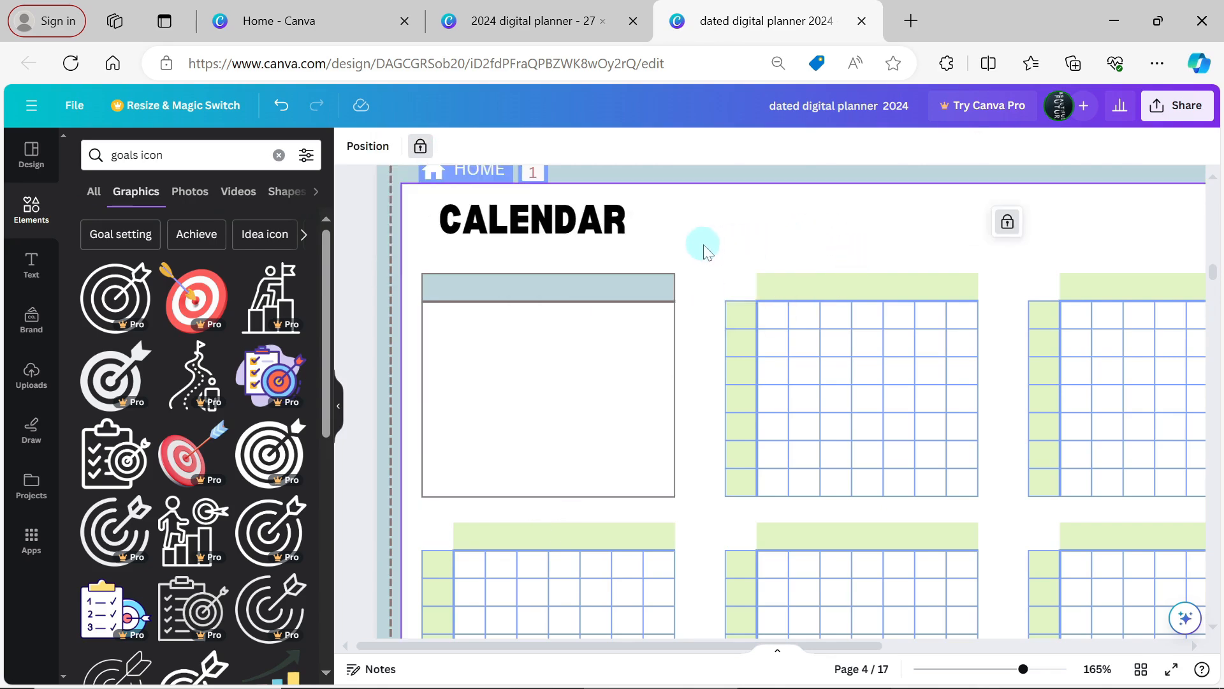
Set the border weight of the second calendar table in the top row to 0
left_click(743, 287)
left_click(378, 147)
left_click(490, 221)
left_click_drag(648, 298, 503, 300)
Remove the green fill from the second calendar table's first column and select its header row
left_click(746, 488)
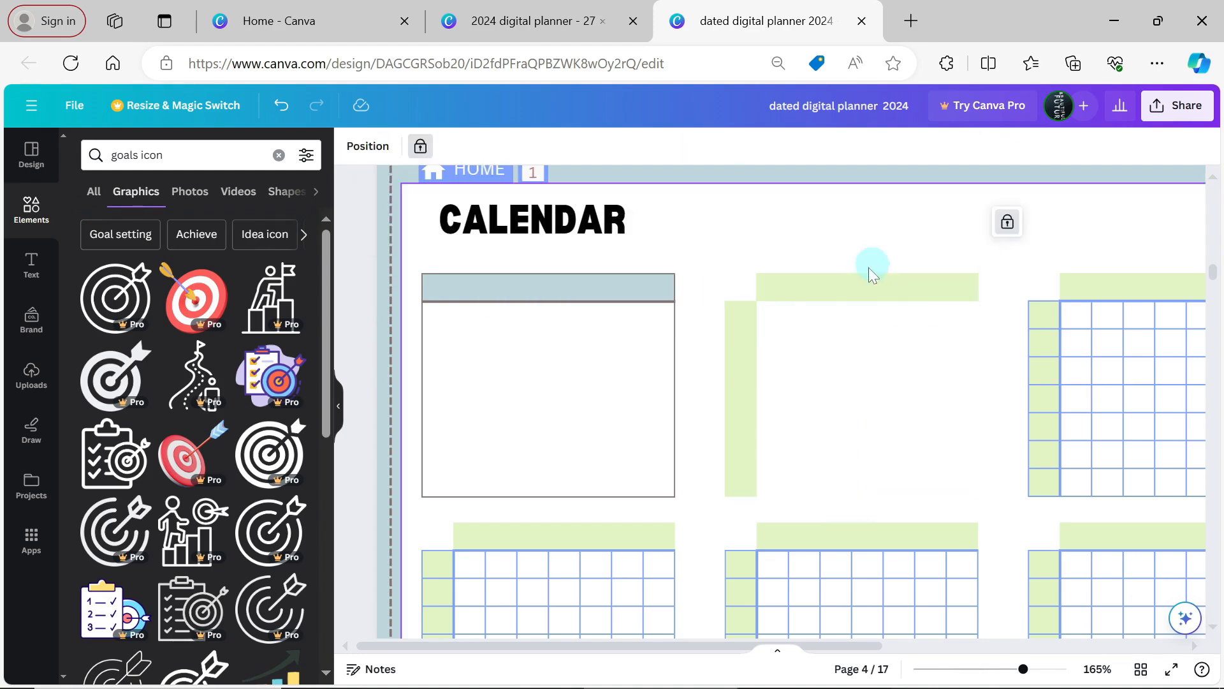
left_click(352, 146)
left_click(128, 238)
left_click(737, 290)
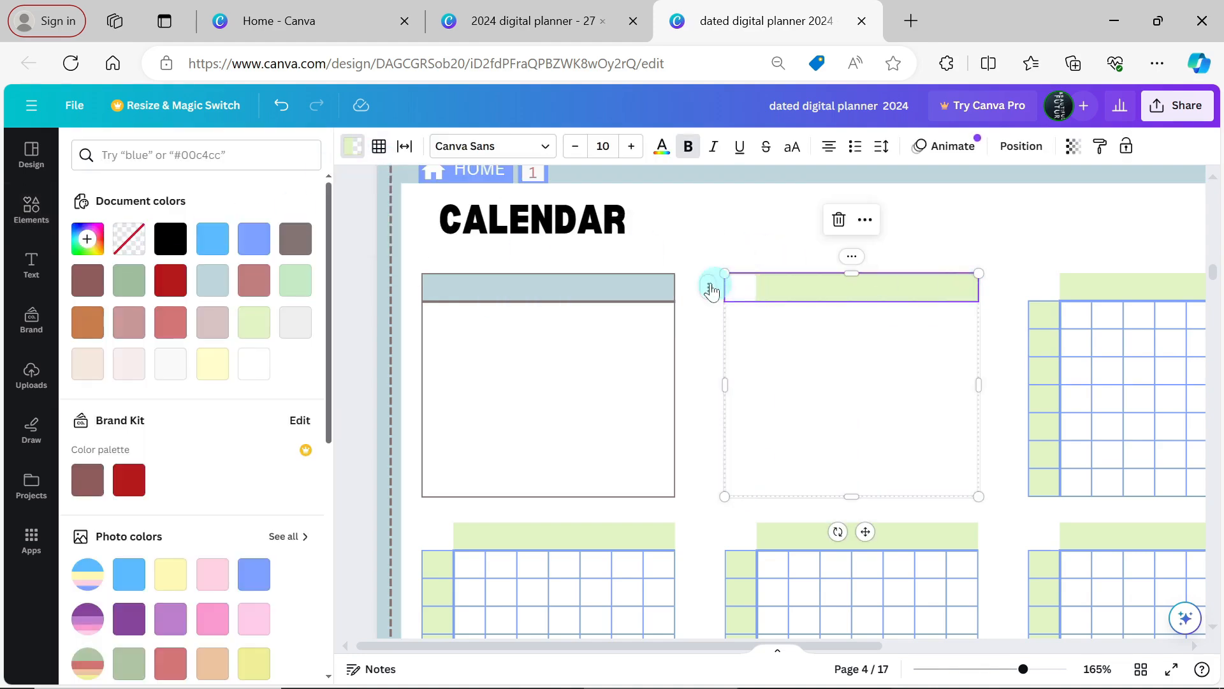
Add an outer border around the second calendar table and fill its header row with yellow
left_click(378, 146)
left_click(490, 220)
left_click(752, 287)
left_click(352, 146)
scroll(284, 274, "down", 5)
left_click(284, 274)
left_click(258, 288)
left_click(737, 286)
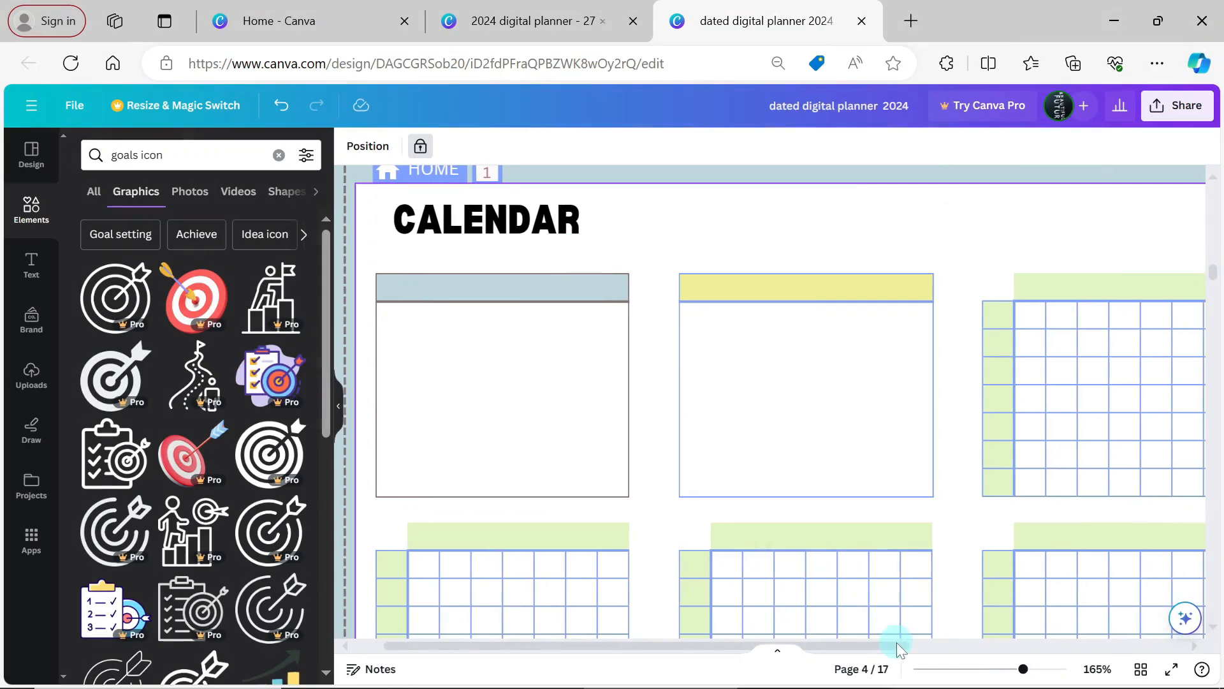
Duplicate the yellow-header calendar table onto the third and fourth positions of the top row
left_click_drag(1024, 668, 1009, 669)
left_click_drag(1216, 275, 1218, 279)
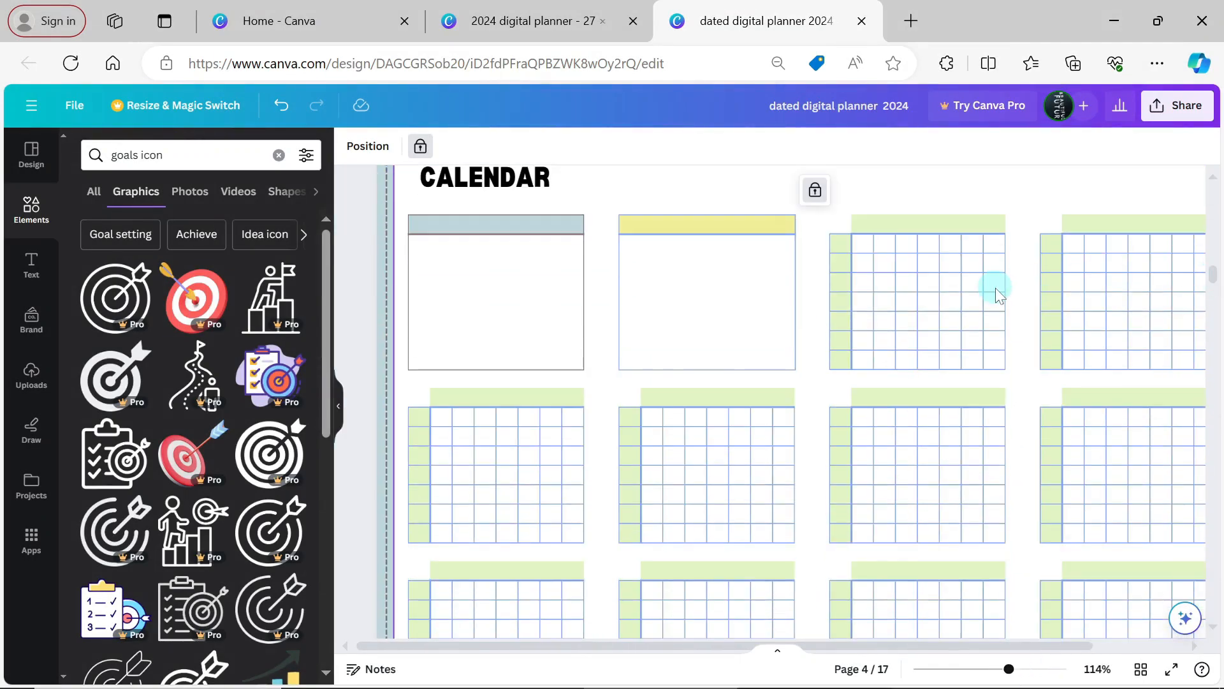
left_click(701, 290)
left_click(618, 215)
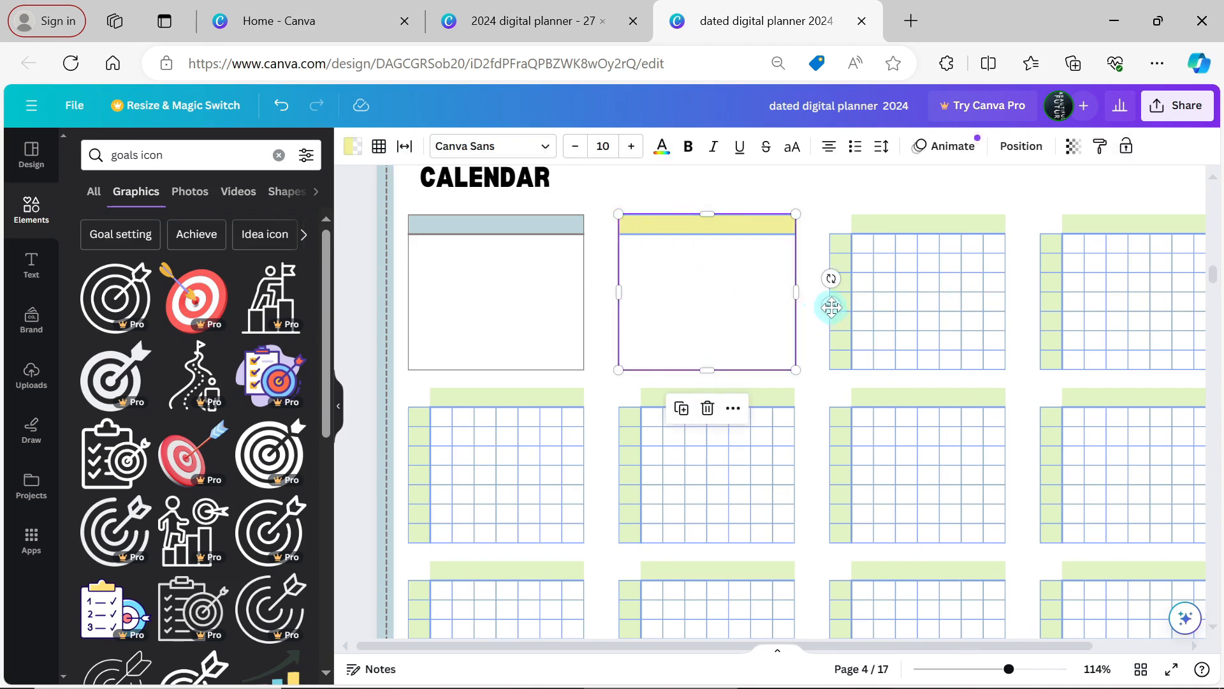
left_click_drag(831, 307, 1046, 316)
left_click_drag(970, 644, 1053, 574)
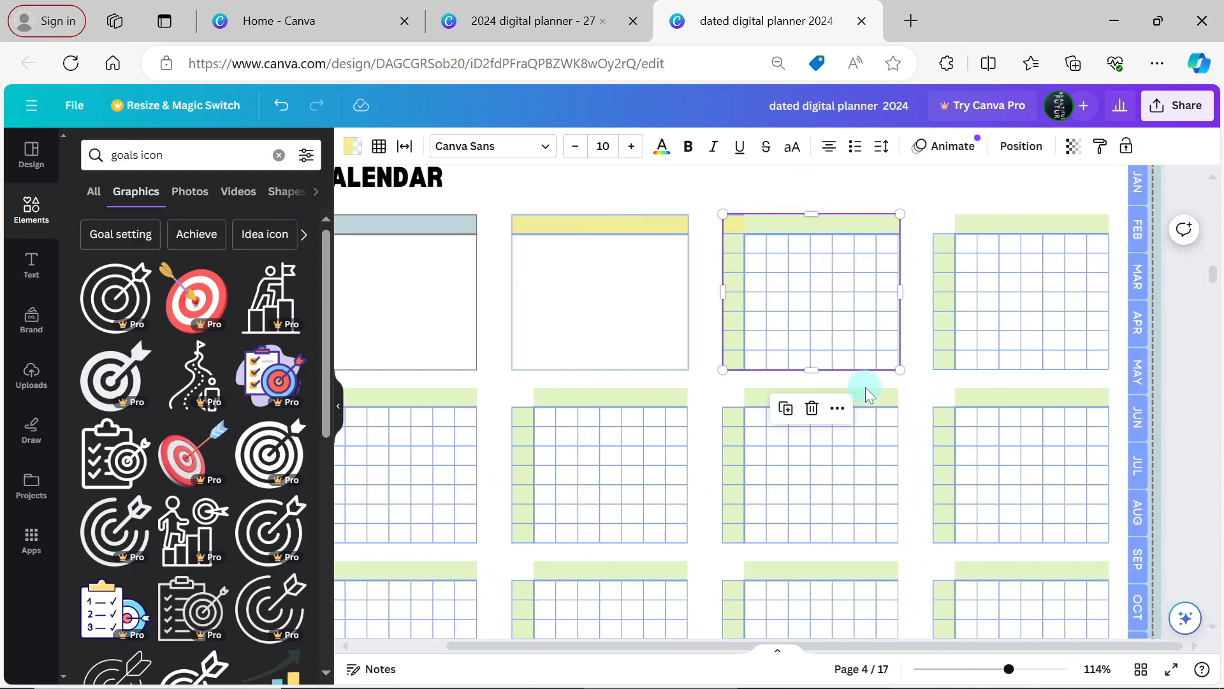
left_click(785, 409)
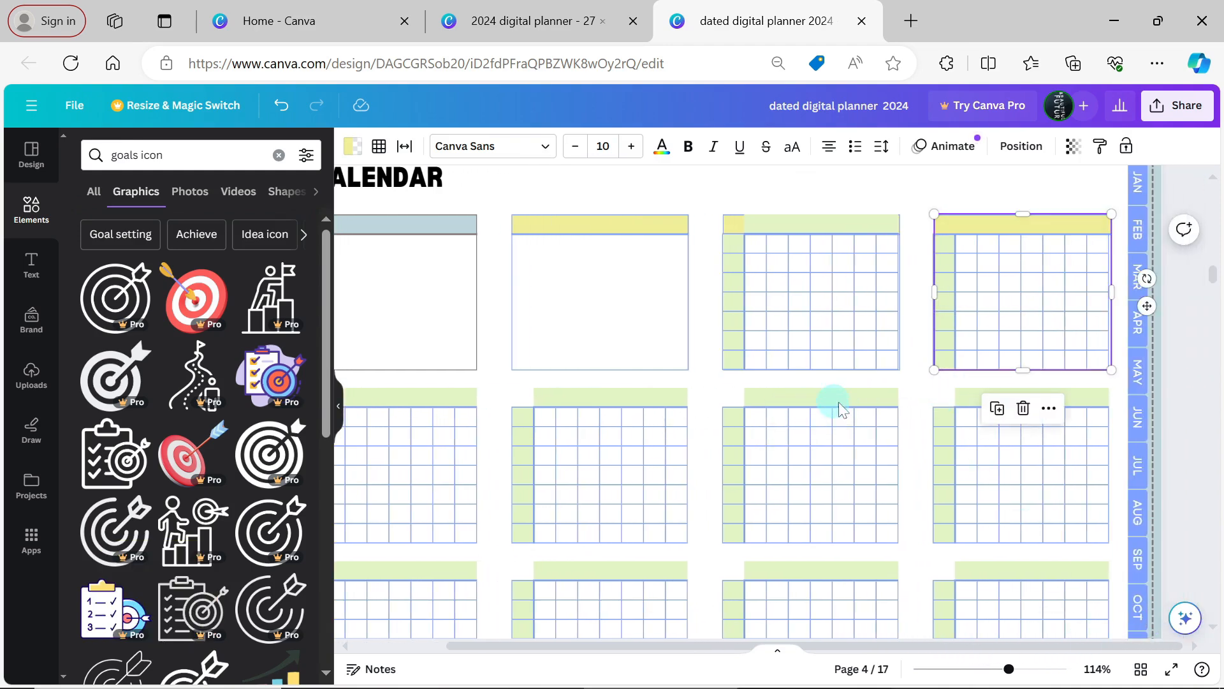
left_click(920, 390)
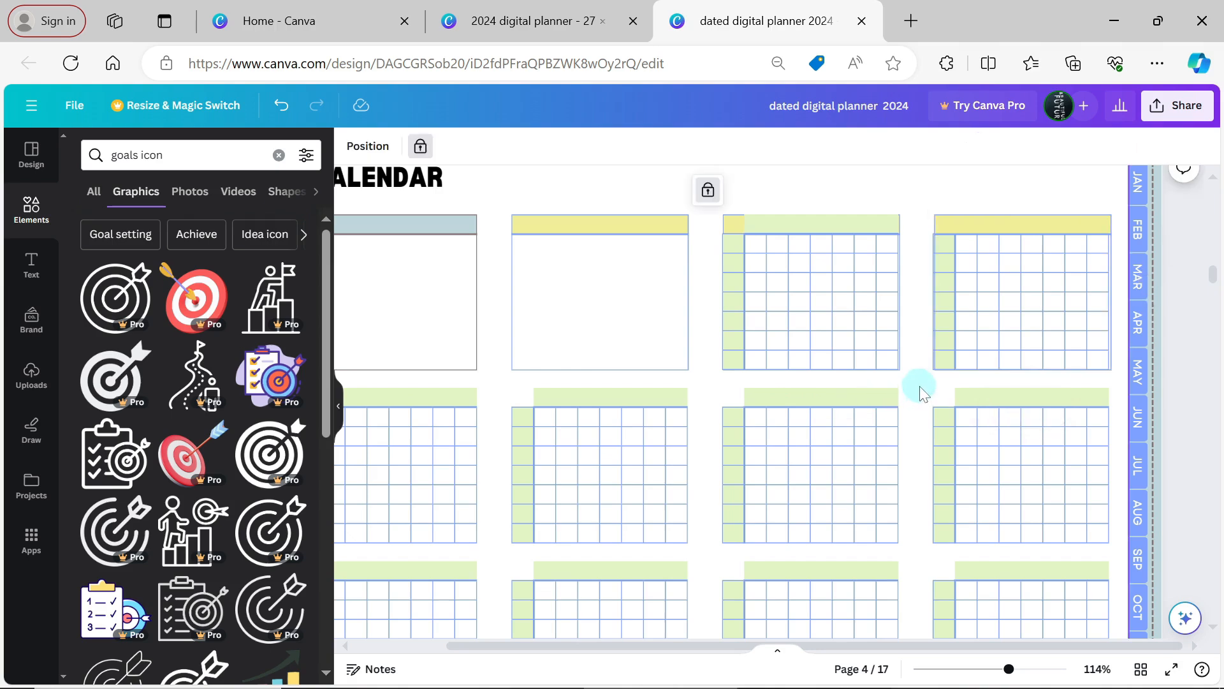
Delete the old green grid table beneath the fourth calendar table in the top row, selecting it by its layer
left_click(368, 146)
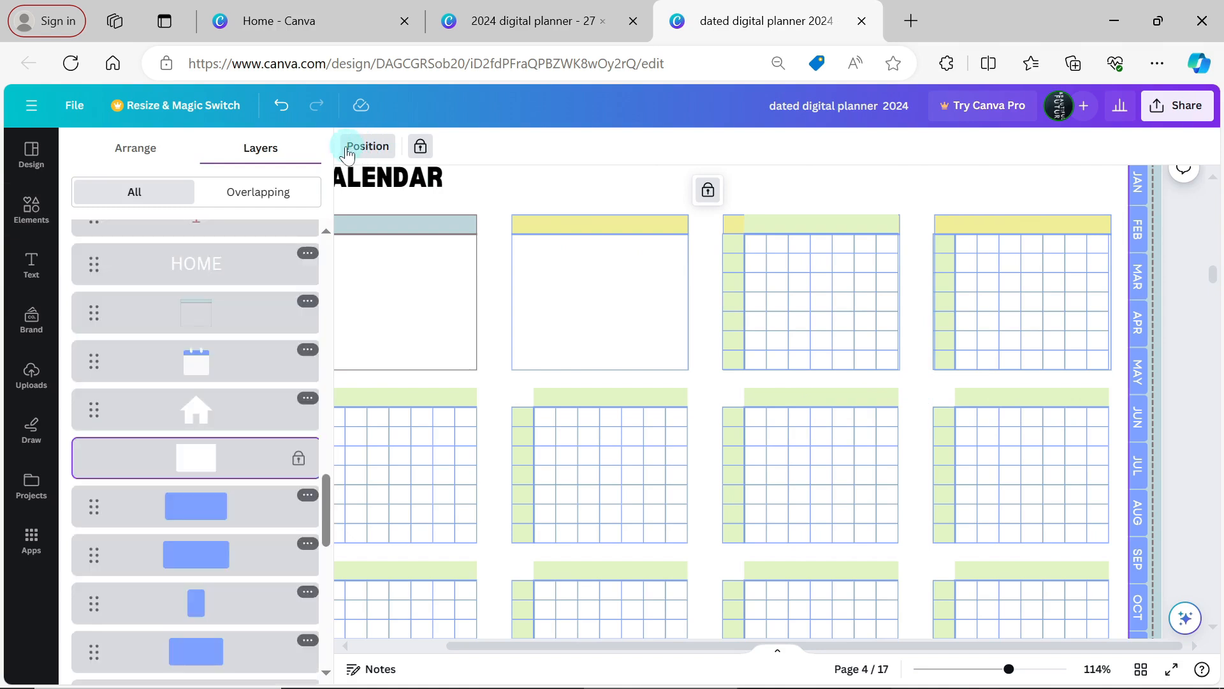
left_click_drag(328, 502, 328, 443)
left_click(189, 423)
left_click(210, 281)
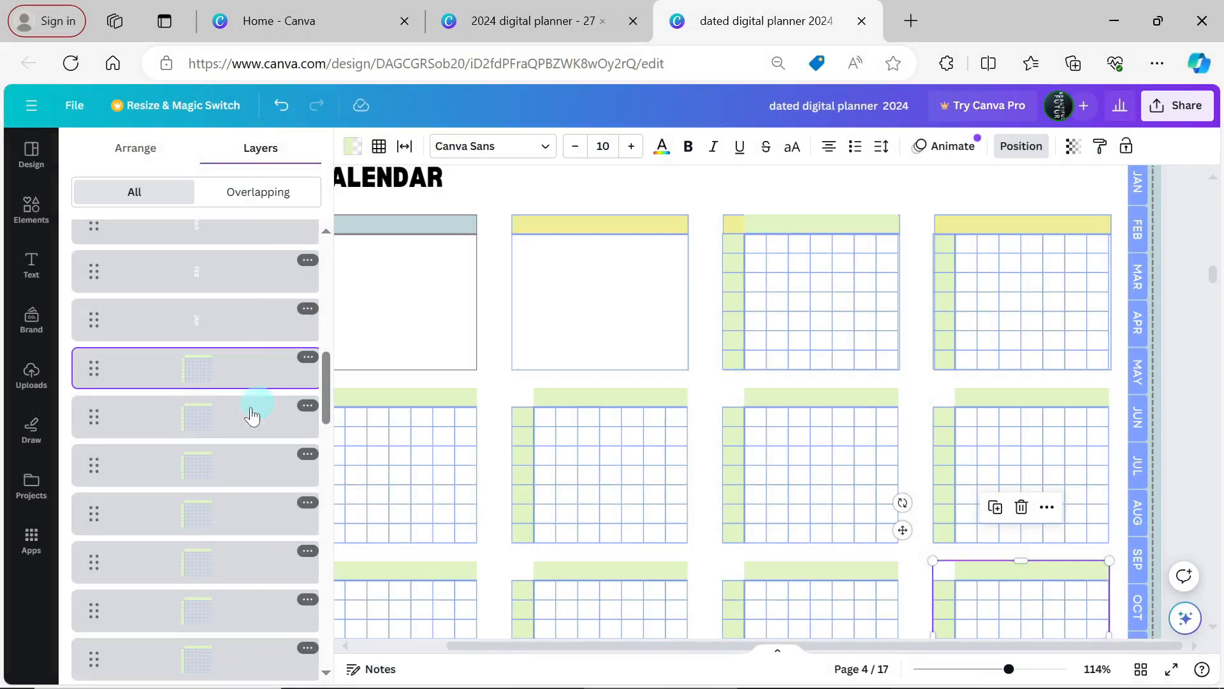
left_click(251, 414)
left_click(218, 470)
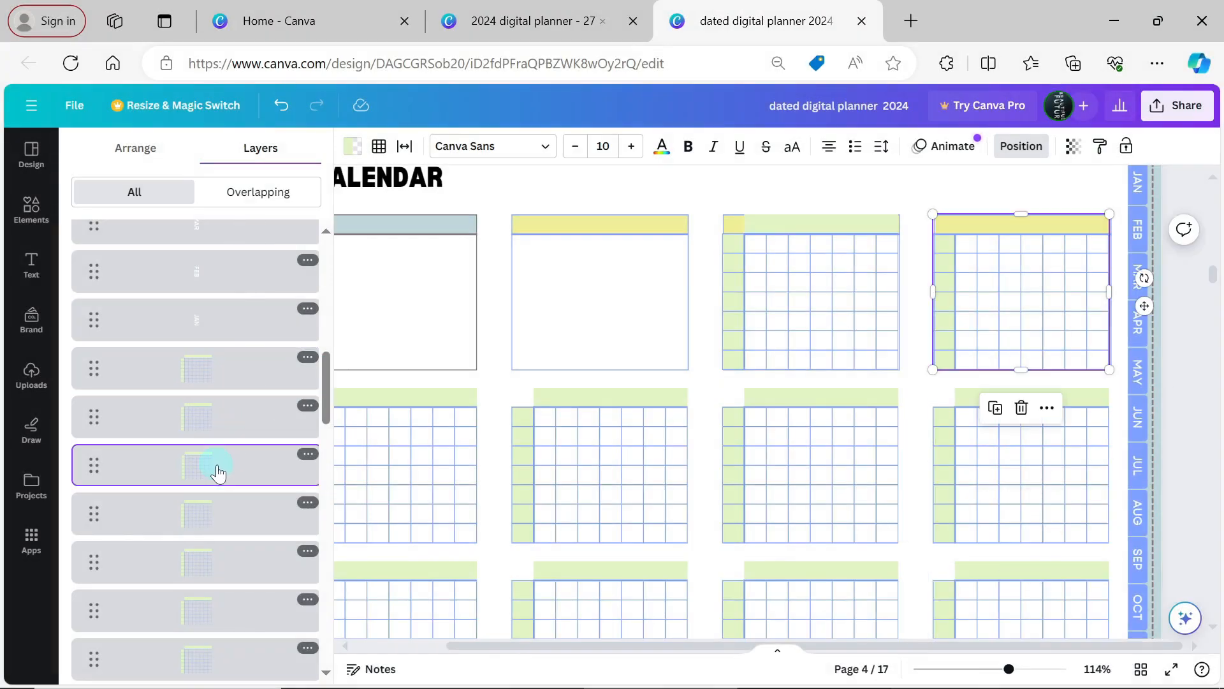
left_click(305, 455)
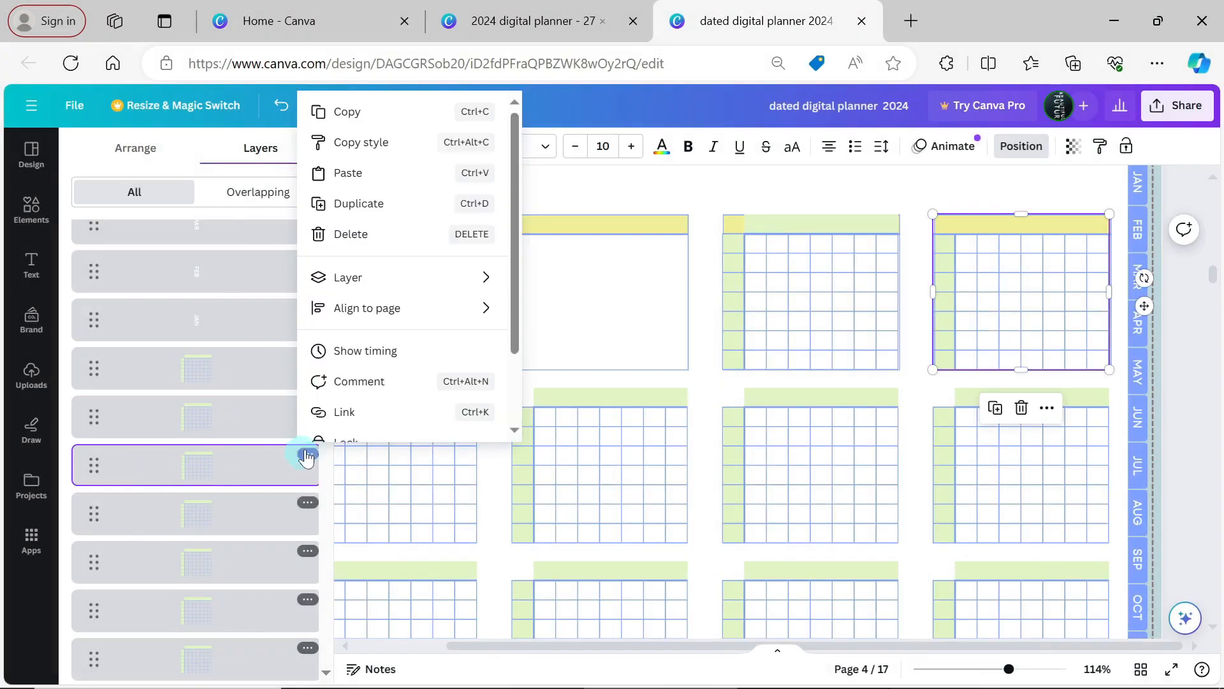
left_click(350, 233)
Delete the old green grid table beneath the third calendar table in the top row
left_click(210, 472)
left_click(210, 417)
left_click(209, 379)
left_click(209, 565)
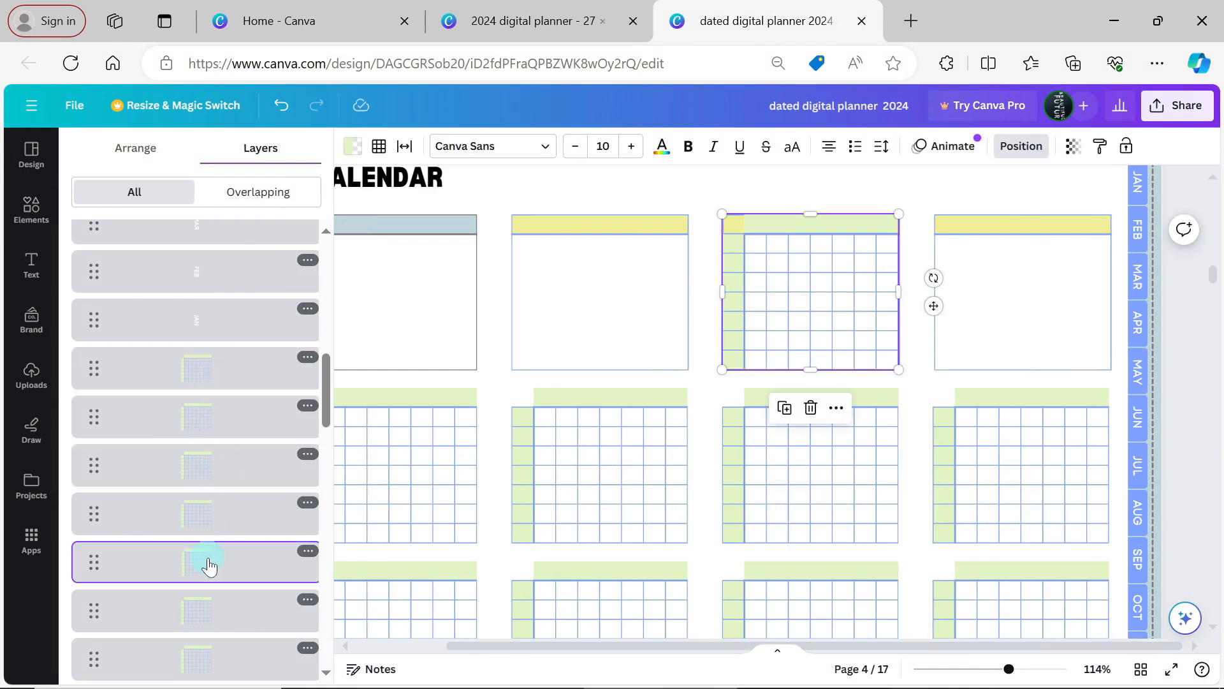
left_click(307, 551)
left_click(342, 235)
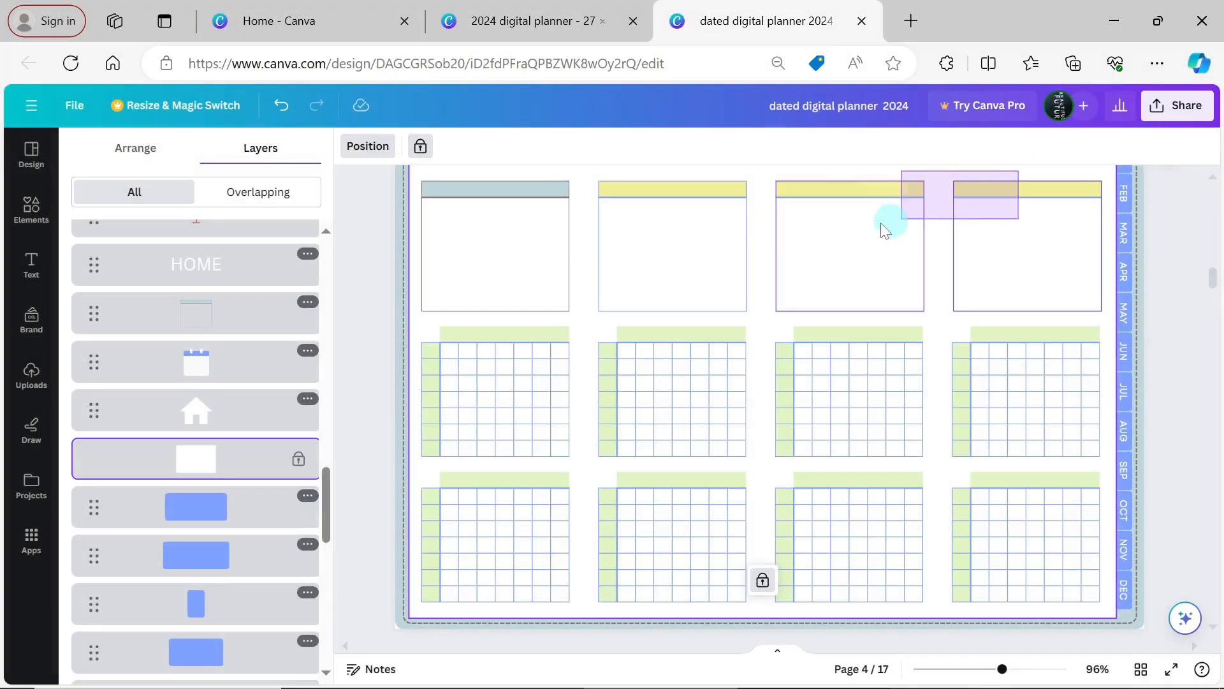
Duplicate the top row of four calendar tables and align the copies over the second and third rows
left_click_drag(887, 230, 531, 438)
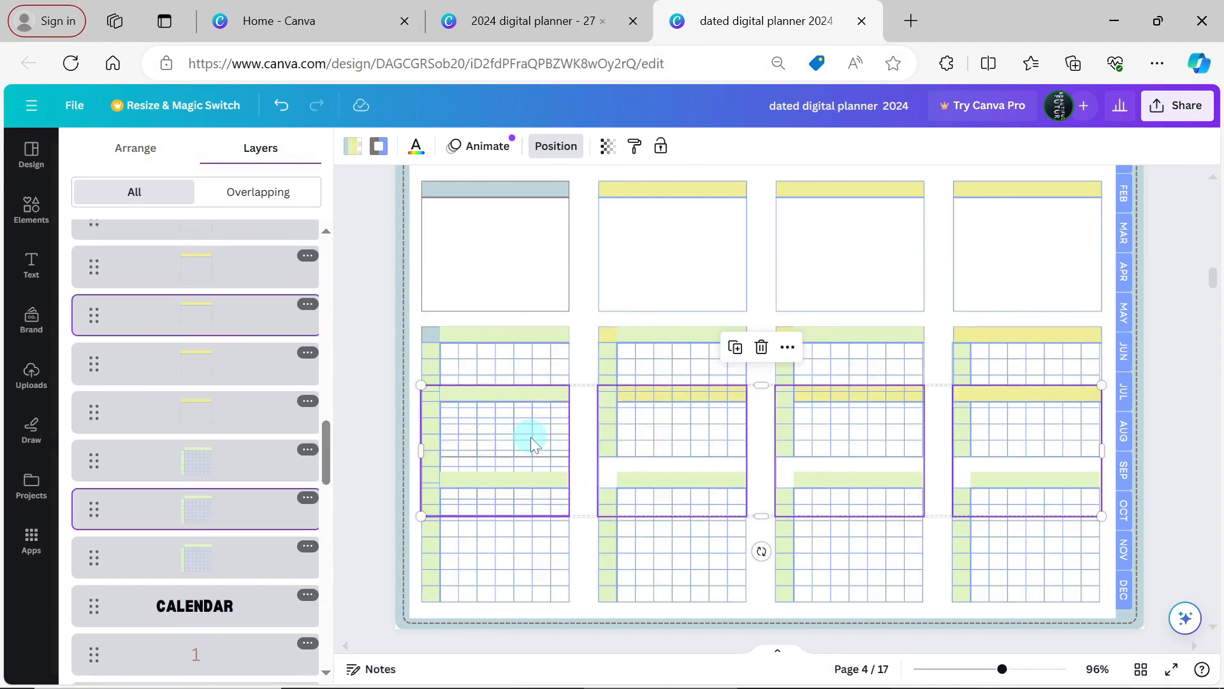
key("shift+Down")
key("shift+Down")
key("shift+Down")
key("shift+Down")
key("shift+Down")
key("shift+Down")
key("shift+Down")
key("shift+Down")
key("shift+Down")
key("shift+Down")
key("shift+Down")
key("shift+Down")
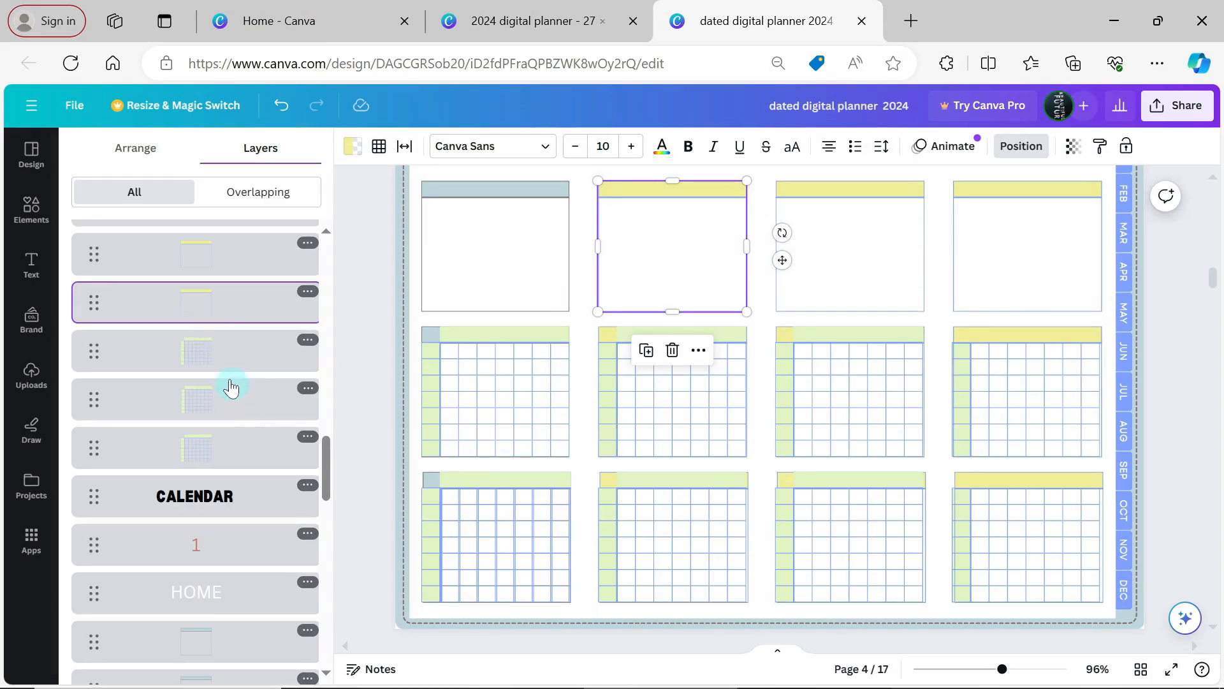
Delete the three leftover green grid tables beneath the blue-header calendars in the first column
left_click(214, 369)
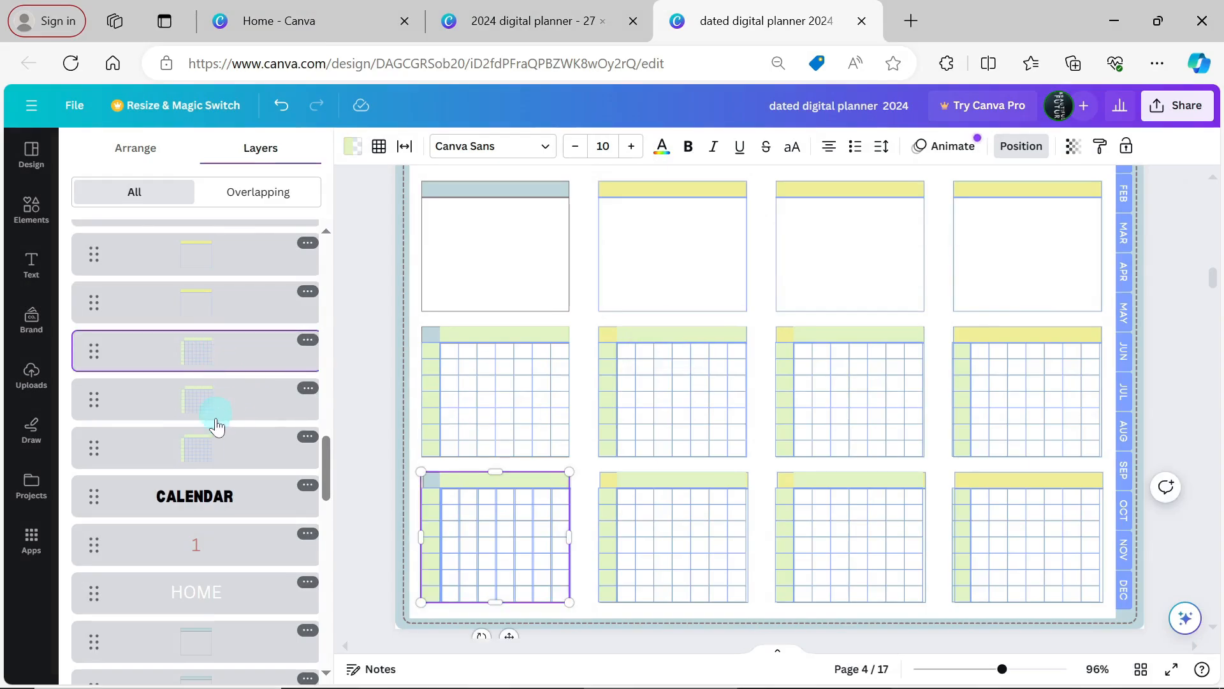
left_click(218, 405, "shift")
left_click(219, 446, "shift")
key("Delete")
Delete the six leftover green grid tables under the yellow-header calendars in the second and third rows
left_click_drag(326, 481, 328, 398)
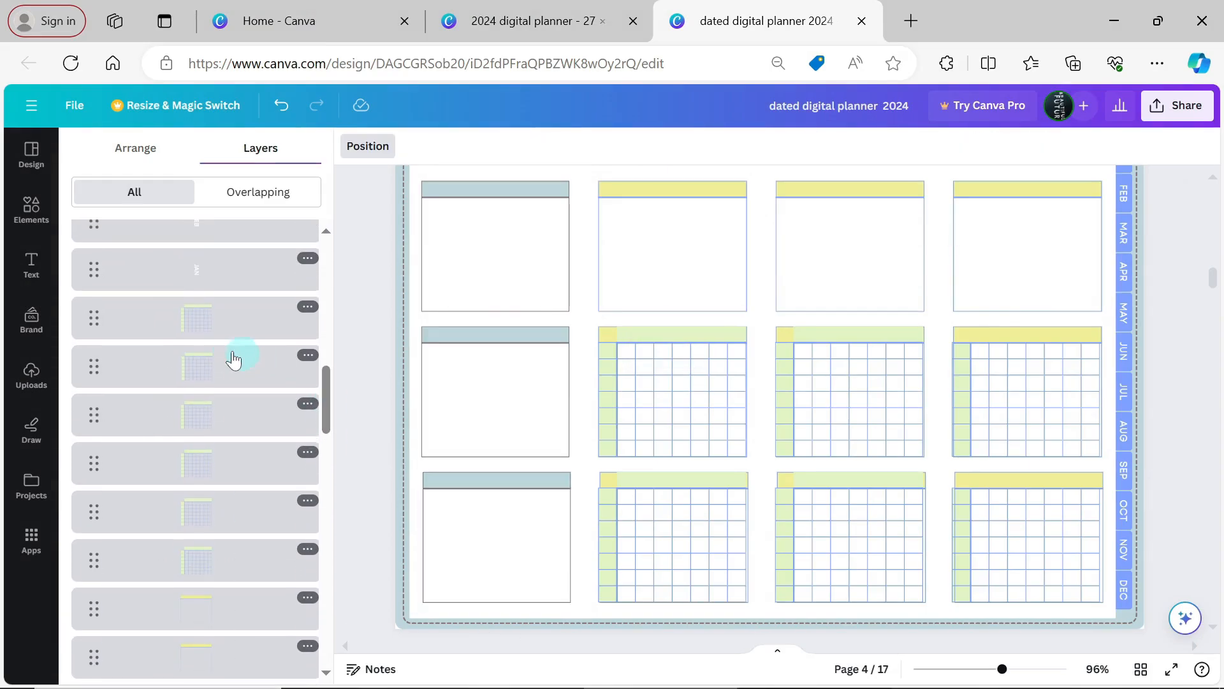
left_click(199, 332)
left_click(199, 565, "shift")
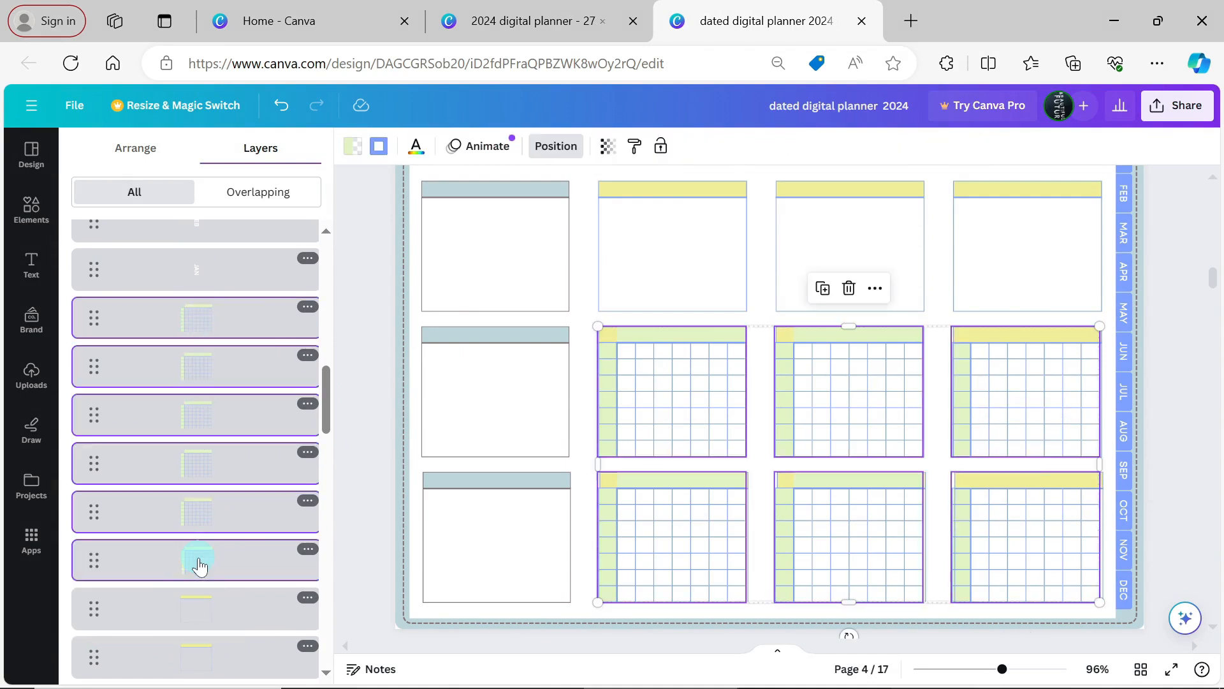
key("Delete")
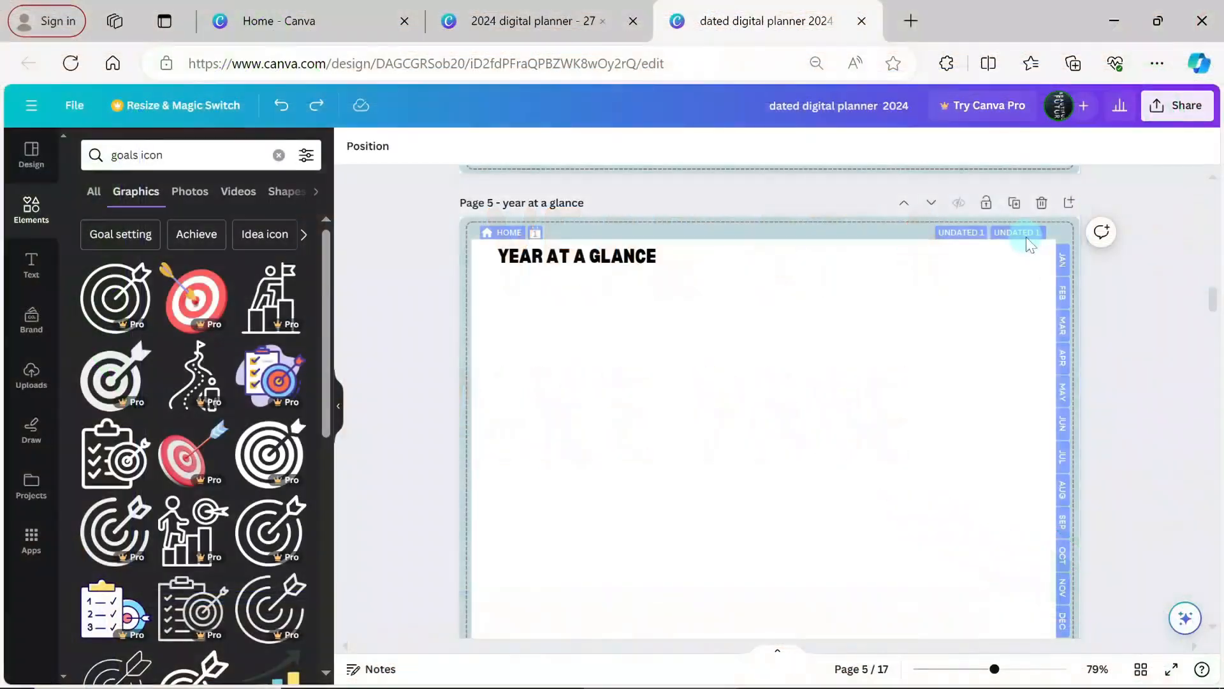
Copy the NOTES and RECIPES tab labels with their icons onto the year at a glance page
scroll(1211, 285, "up", 5)
left_click(1022, 255)
left_click_drag(1210, 281, 1153, 300)
left_click(999, 255, "shift")
left_click(966, 254, "shift")
left_click(944, 254, "shift")
key("ctrl+c")
key("ctrl+v")
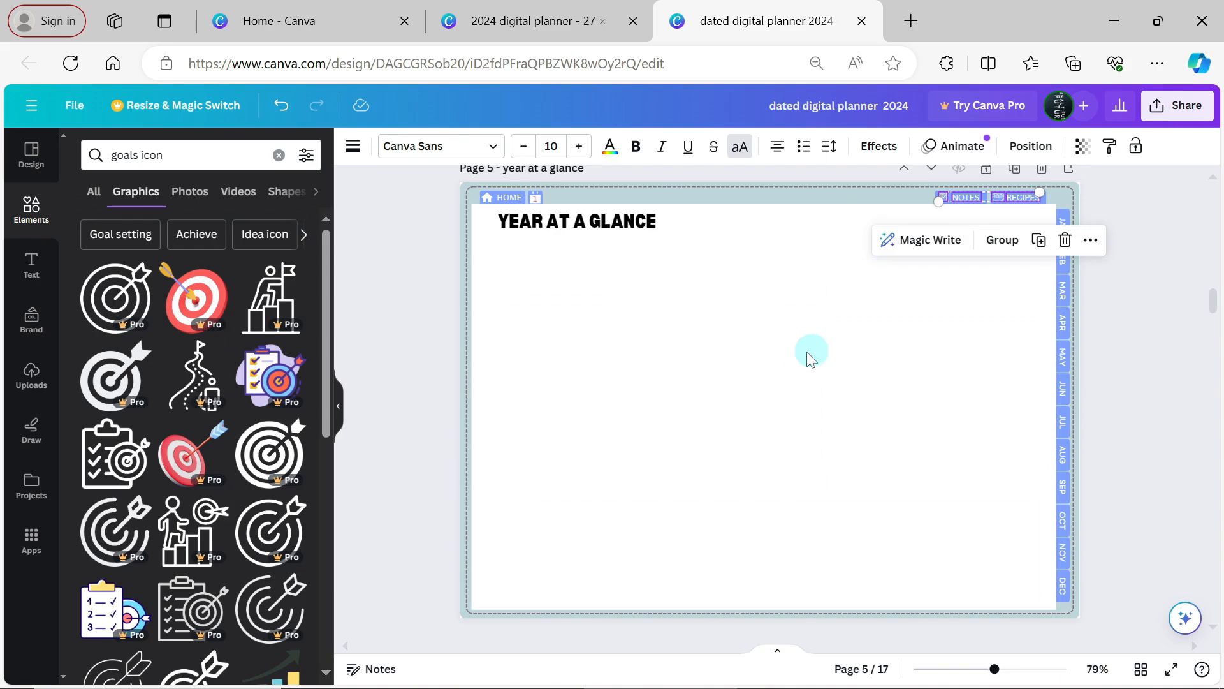
left_click(805, 351)
left_click(985, 355)
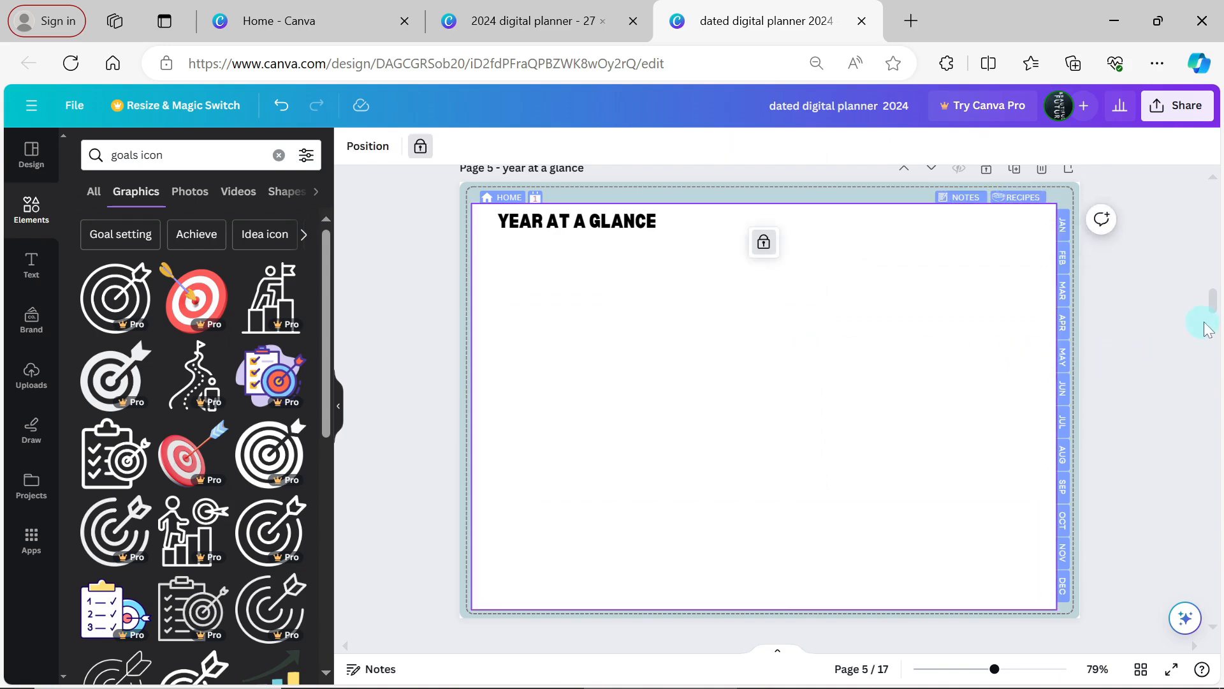
Copy the lined NOTES table from the HOME page onto the year at a glance page
left_click_drag(1215, 310, 1205, 254)
left_click(803, 254)
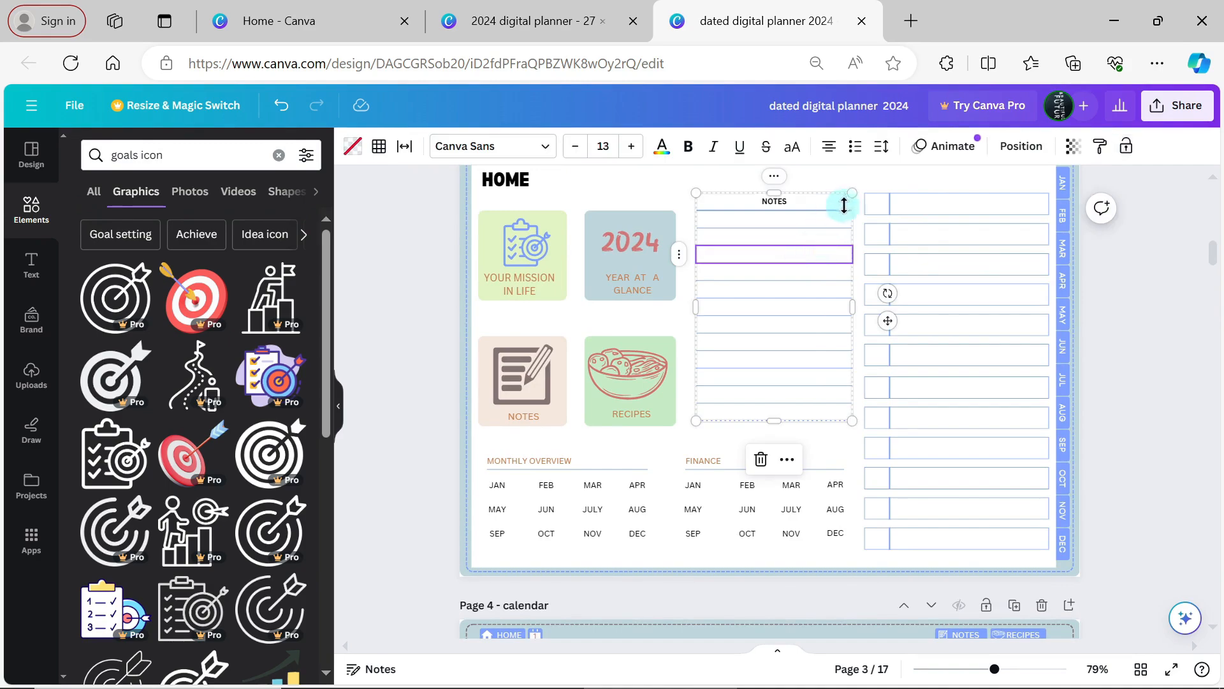
left_click(850, 196)
key("ctrl+c")
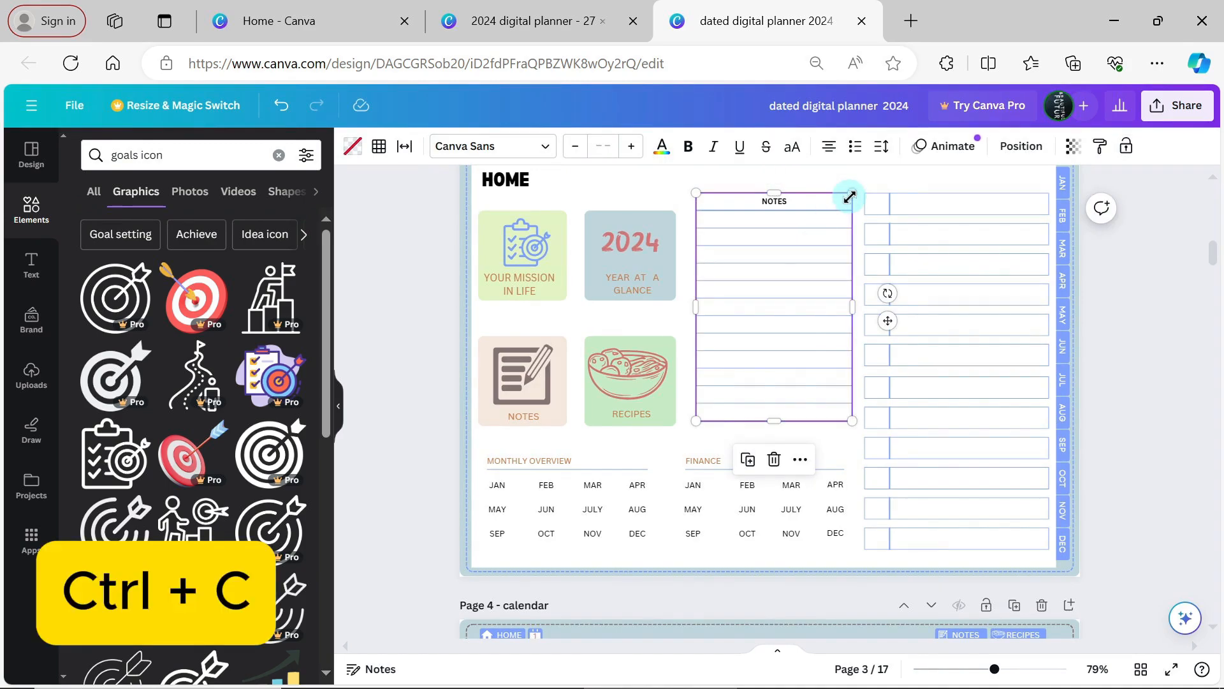
key("ctrl+v")
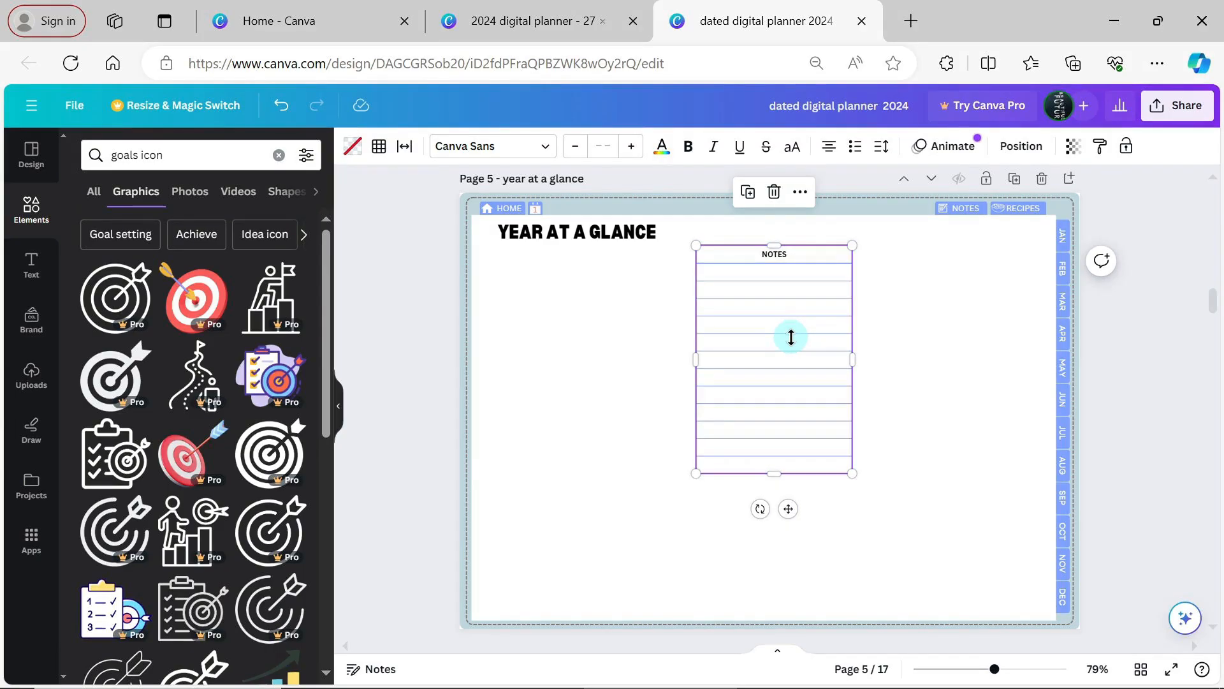
Delete the NOTES heading row from the pasted table on the year at a glance page
left_click(784, 254)
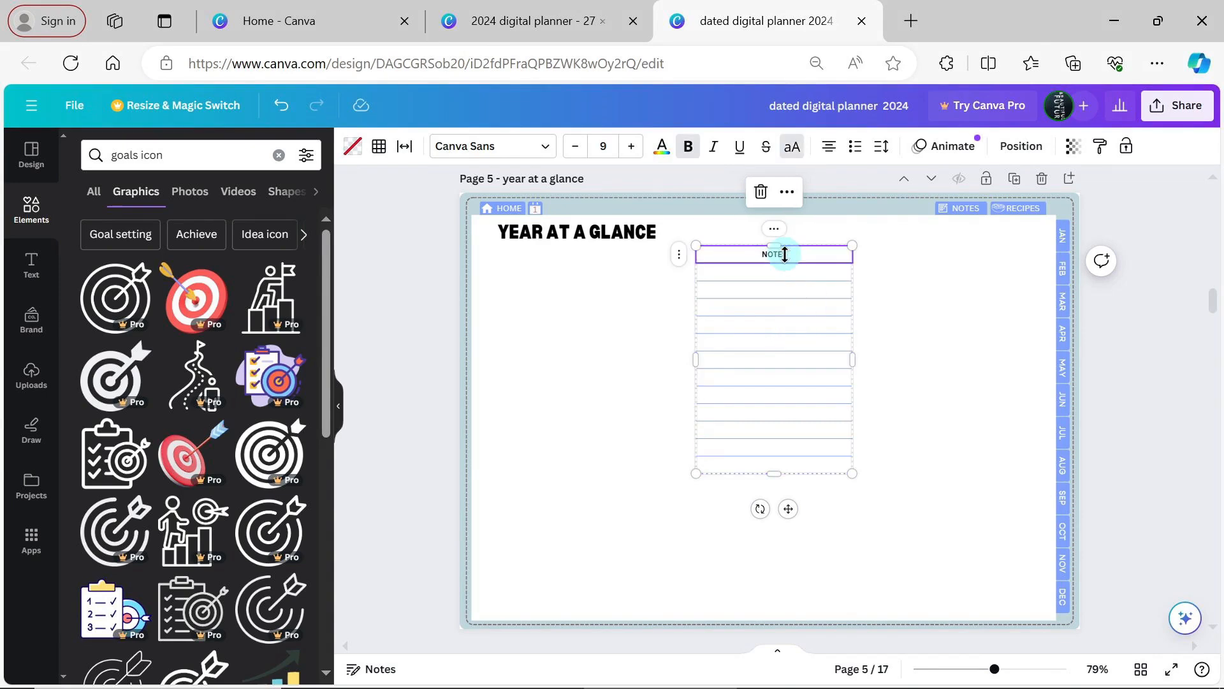
left_click(760, 192)
left_click(772, 230)
left_click(870, 309)
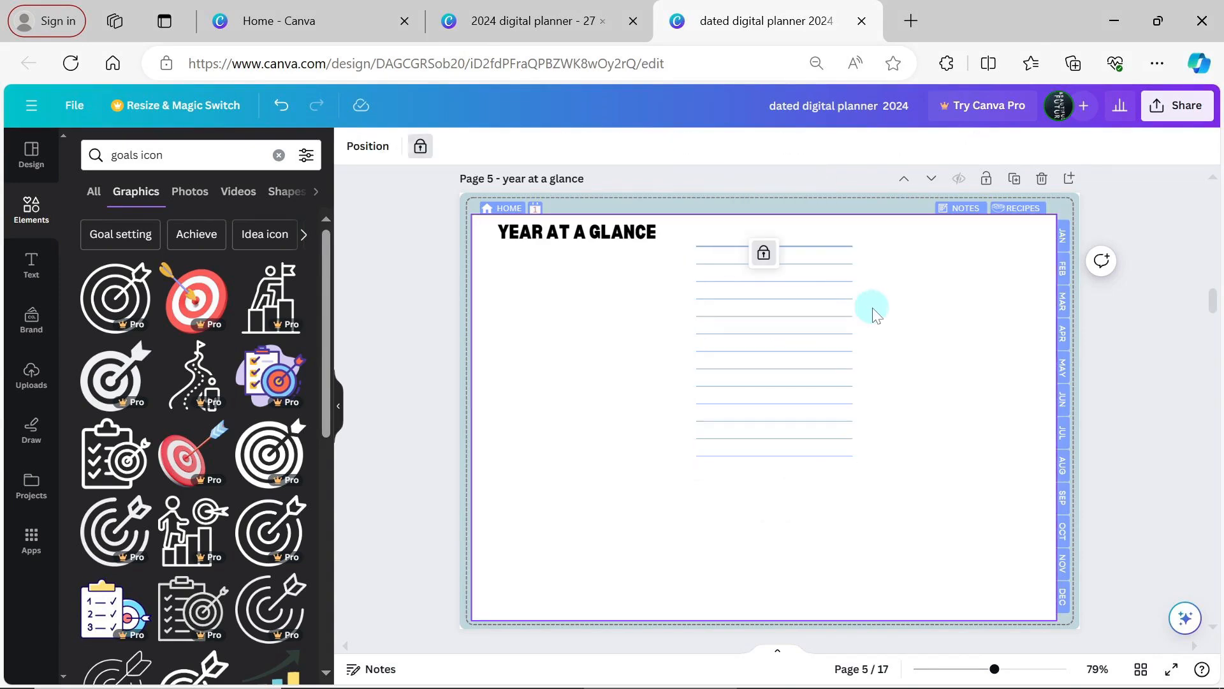
Give the lined table solid borders on all sides with a weight of 1 and move it to the page's left margin
left_click(826, 254)
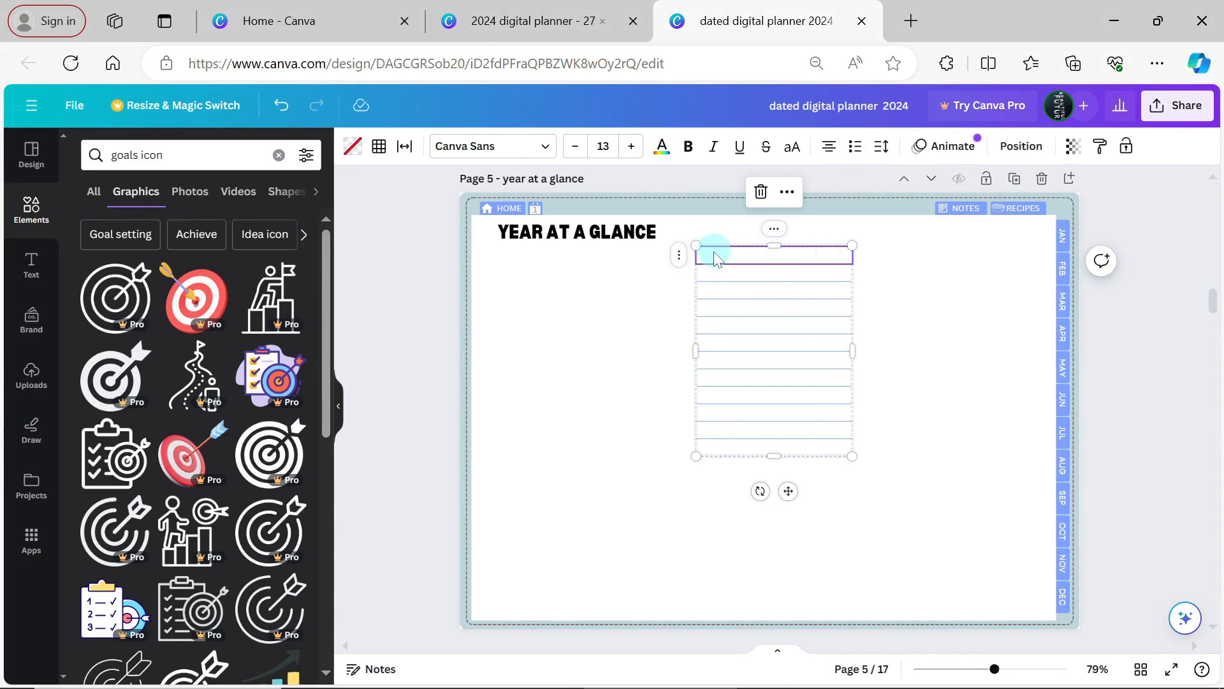
left_click(696, 245)
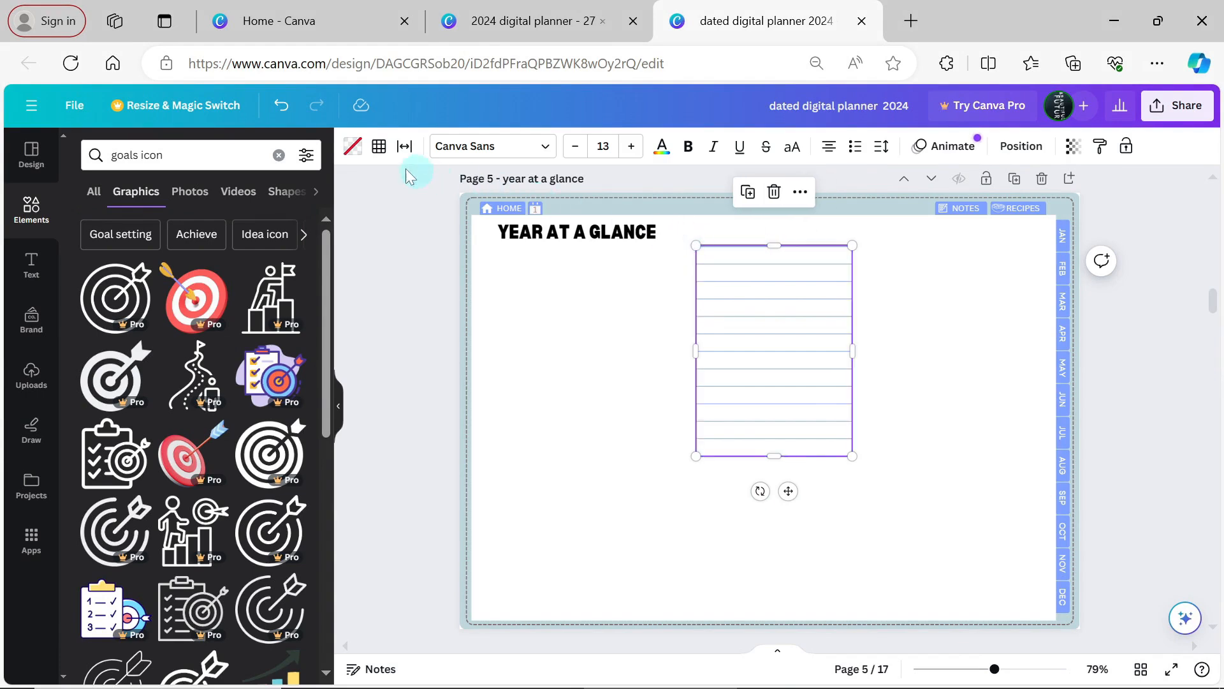
left_click(379, 152)
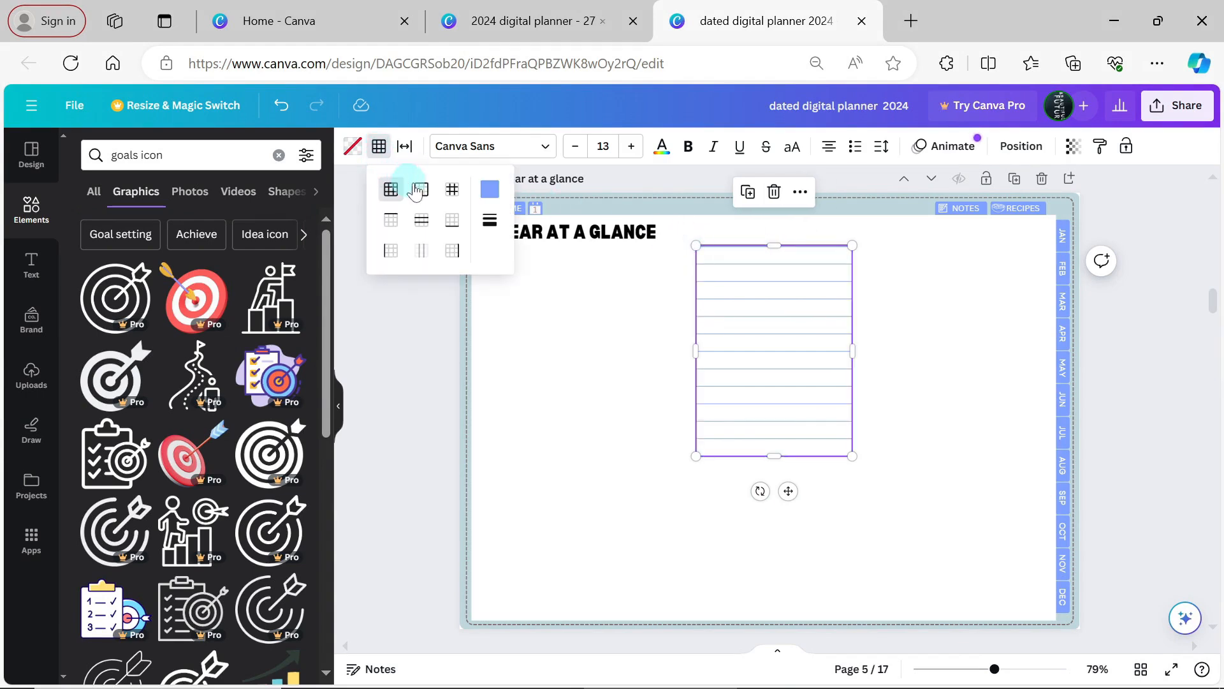
left_click(490, 220)
left_click(554, 299)
left_click_drag(555, 305, 551, 307)
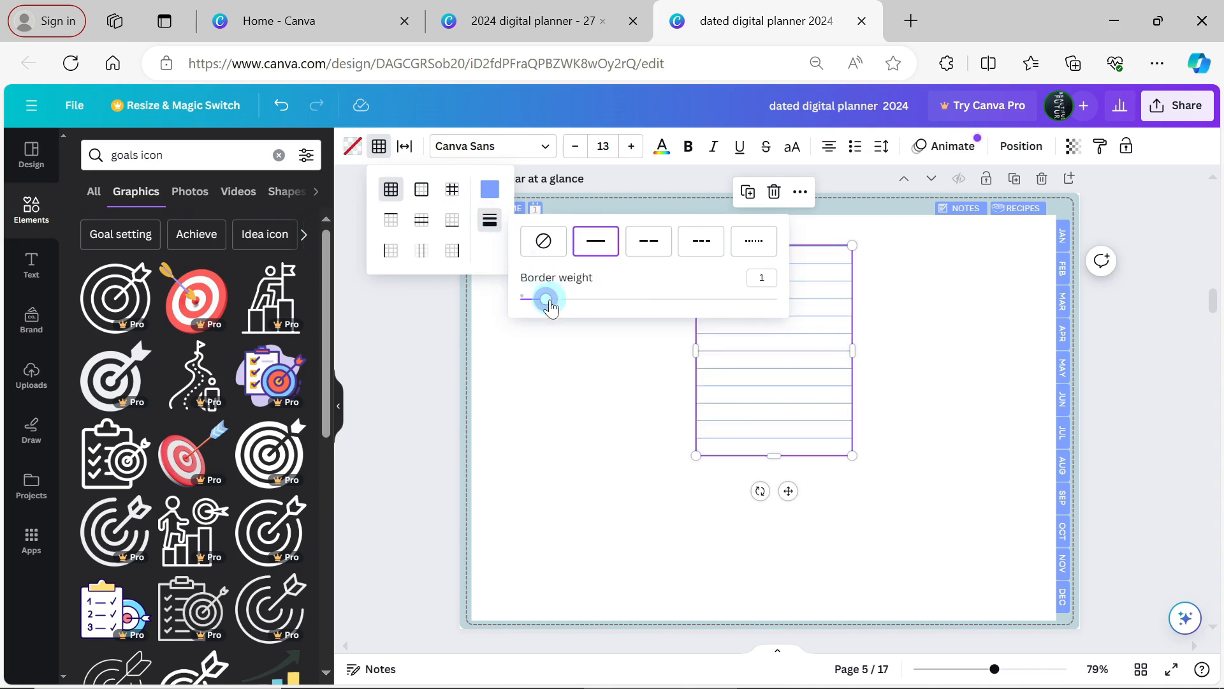
left_click(574, 374)
left_click(740, 405)
left_click_drag(788, 492, 572, 494)
Add three columns to the lined table on the year at a glance page
left_click_drag(997, 676, 1018, 670)
left_click(529, 214)
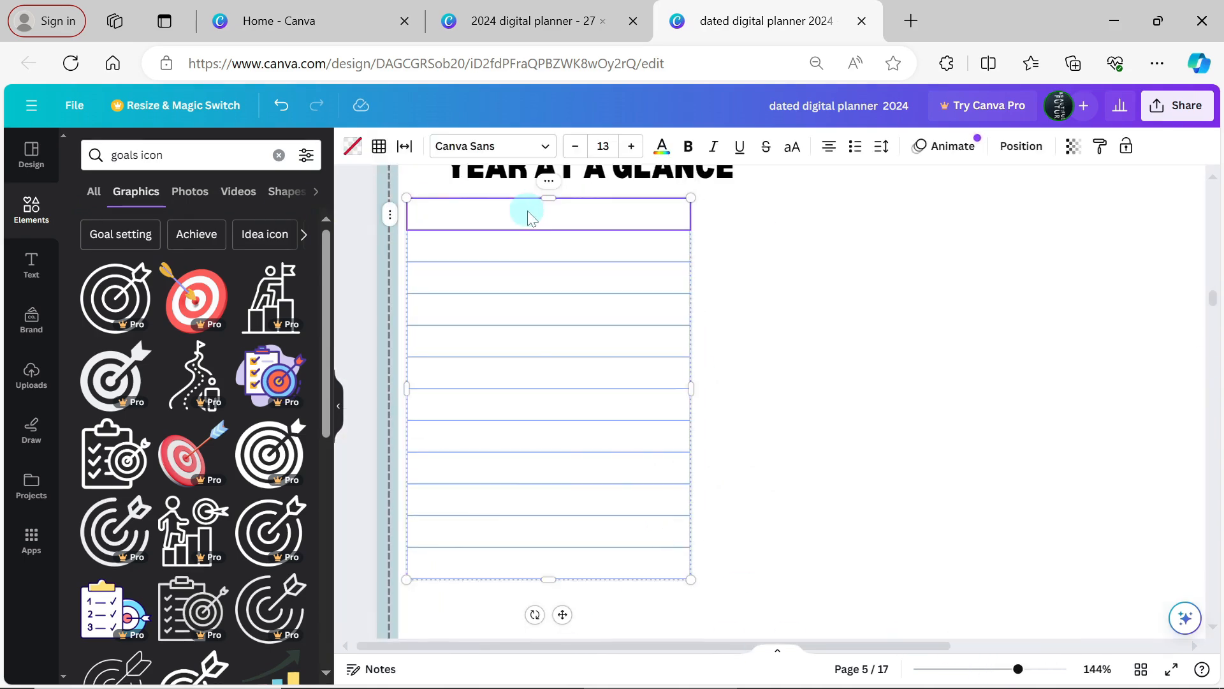
right_click(530, 217)
left_click(577, 289)
right_click(530, 219)
left_click(577, 276)
right_click(527, 218)
left_click(587, 276)
left_click(790, 437)
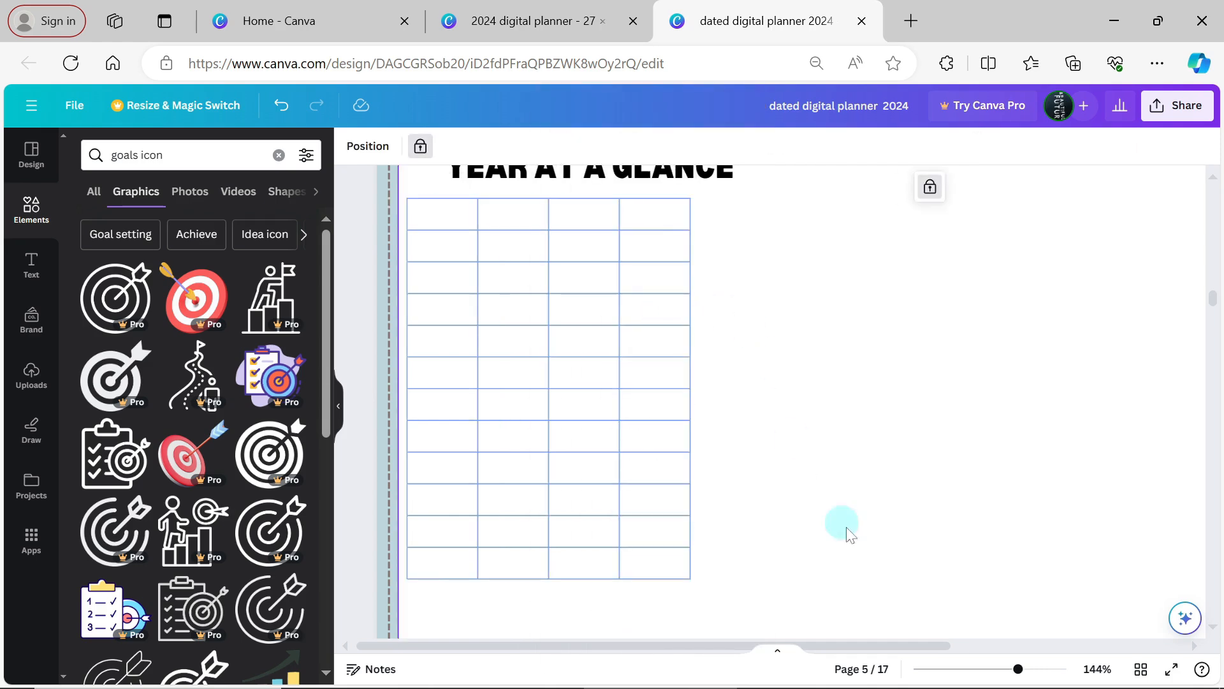
Stretch the table across to the page's right margin and size its four columns equally
left_click_drag(1019, 669, 1002, 669)
left_click(599, 353)
left_click_drag(610, 395, 1098, 392)
left_click(916, 285)
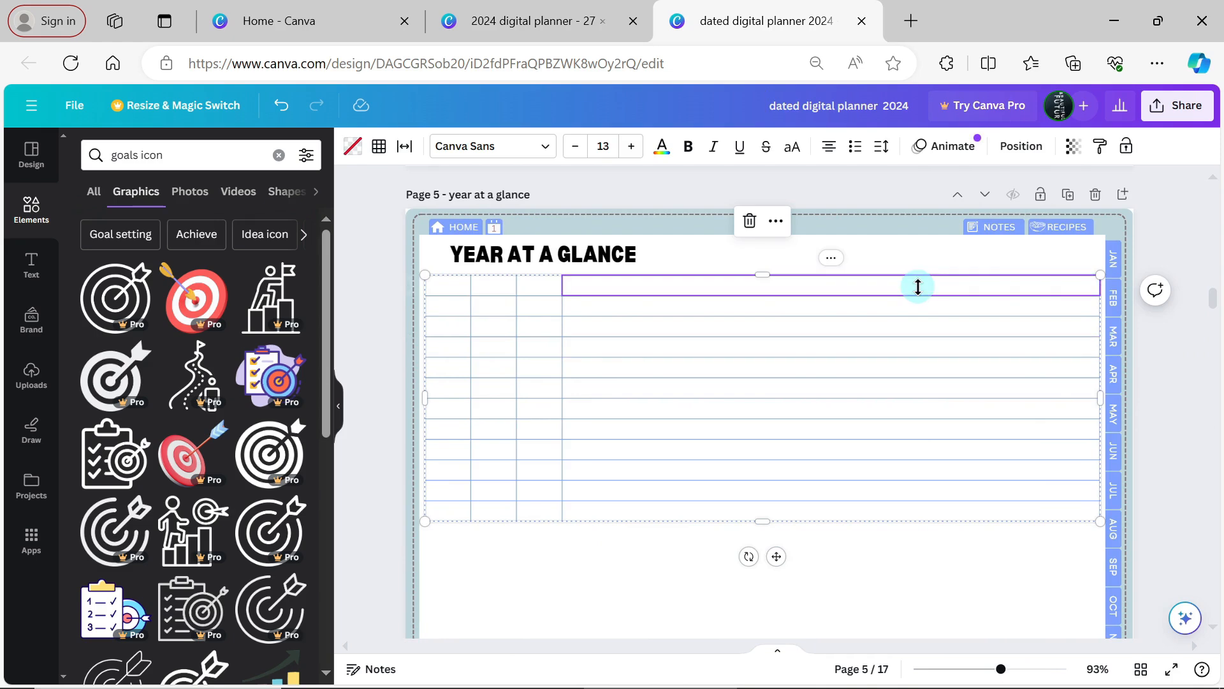
left_click(453, 289, "shift")
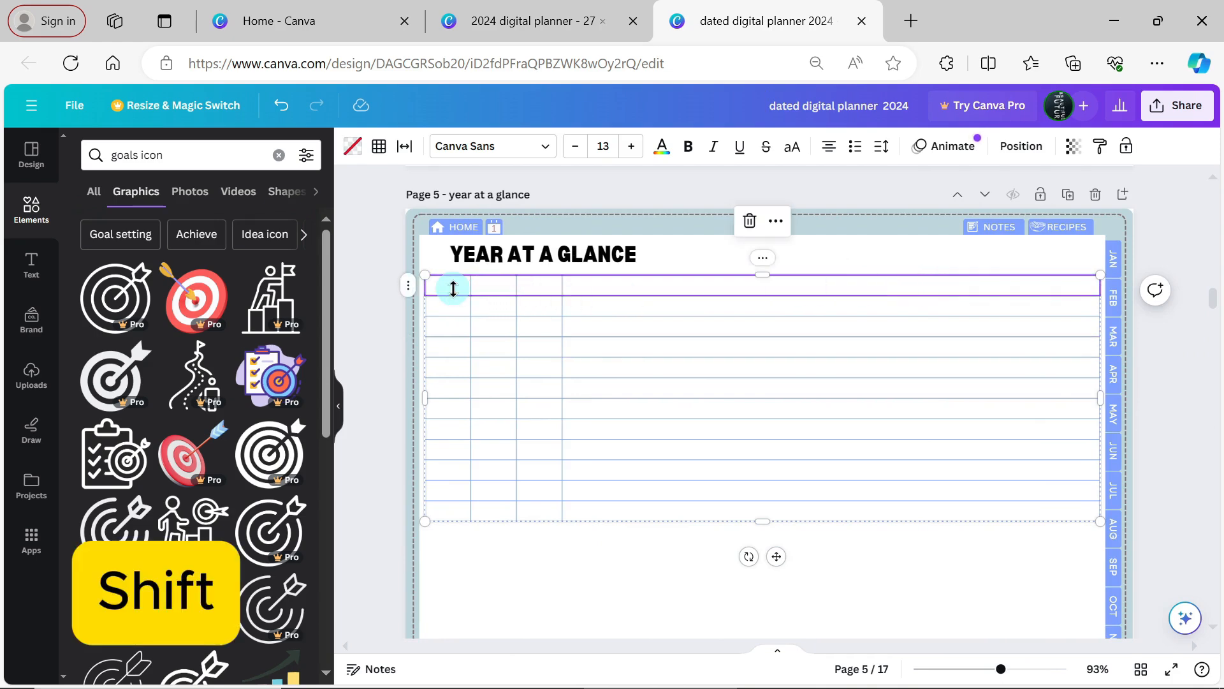
right_click(453, 290)
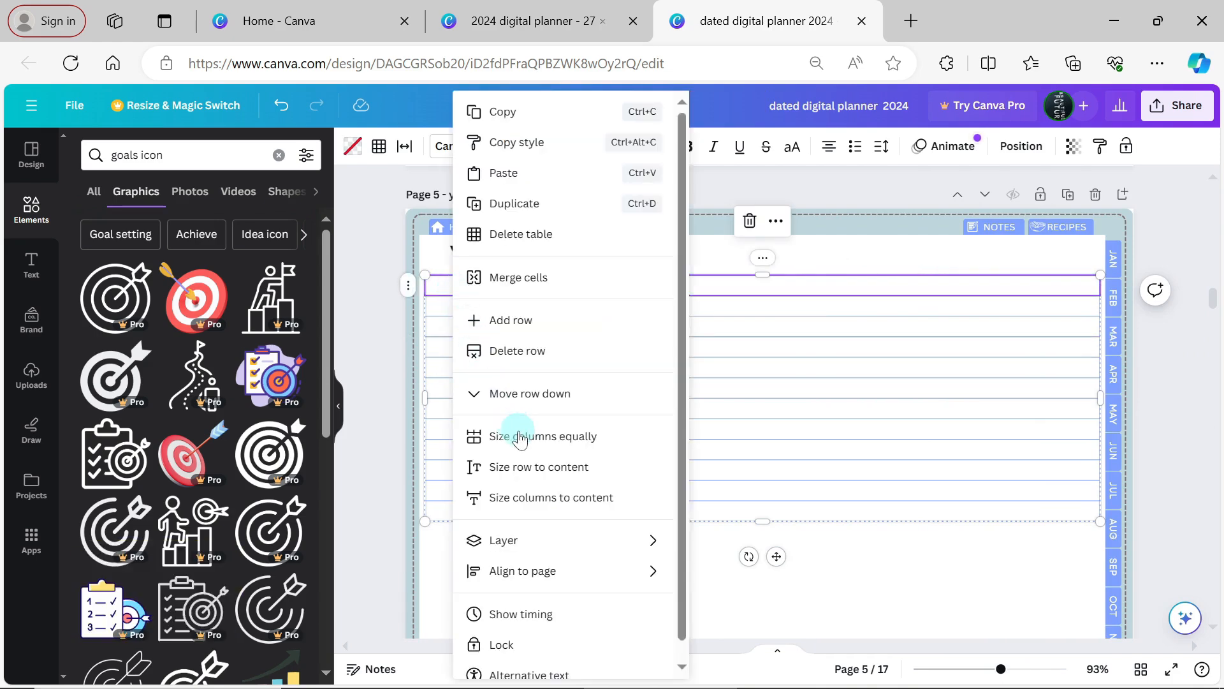
left_click(551, 435)
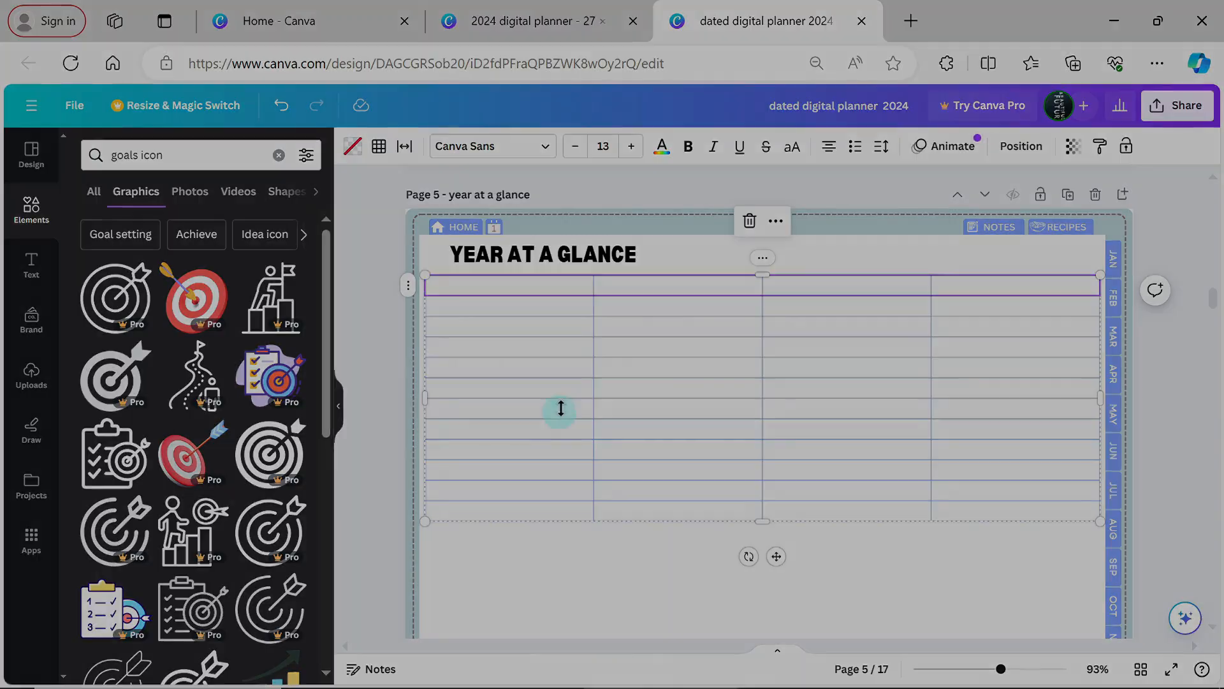
Delete the lower six rows of the table on the year at a glance page
left_click(557, 408)
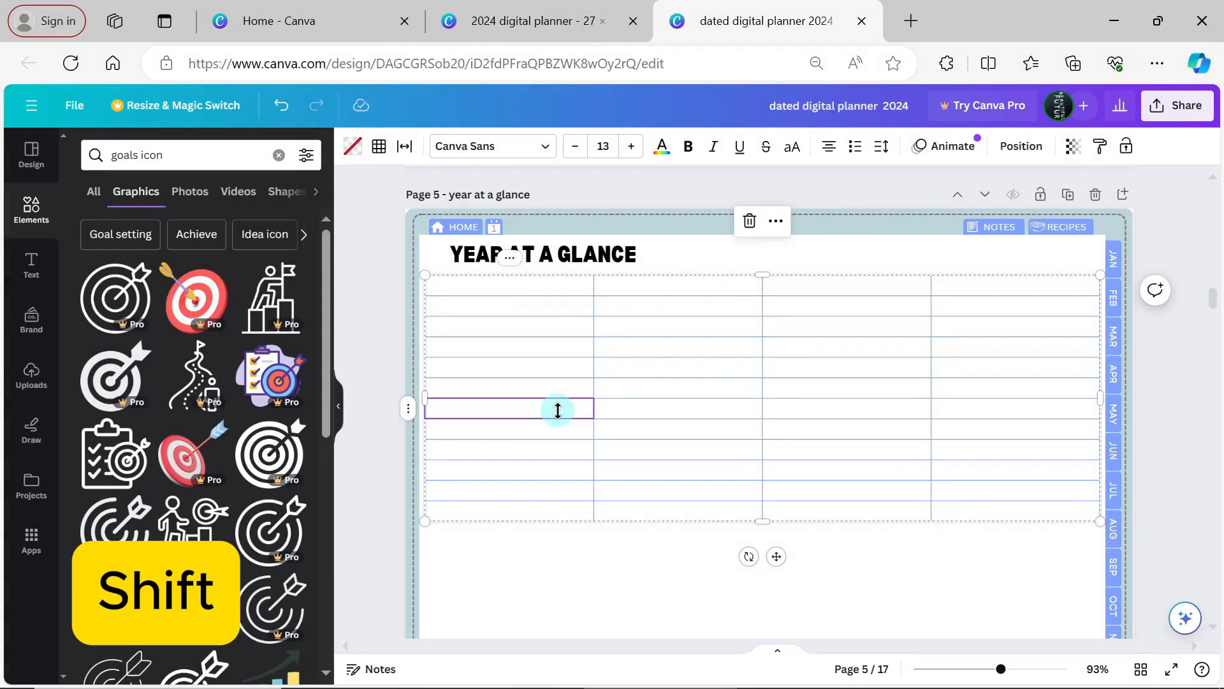
left_click(1003, 508, "shift")
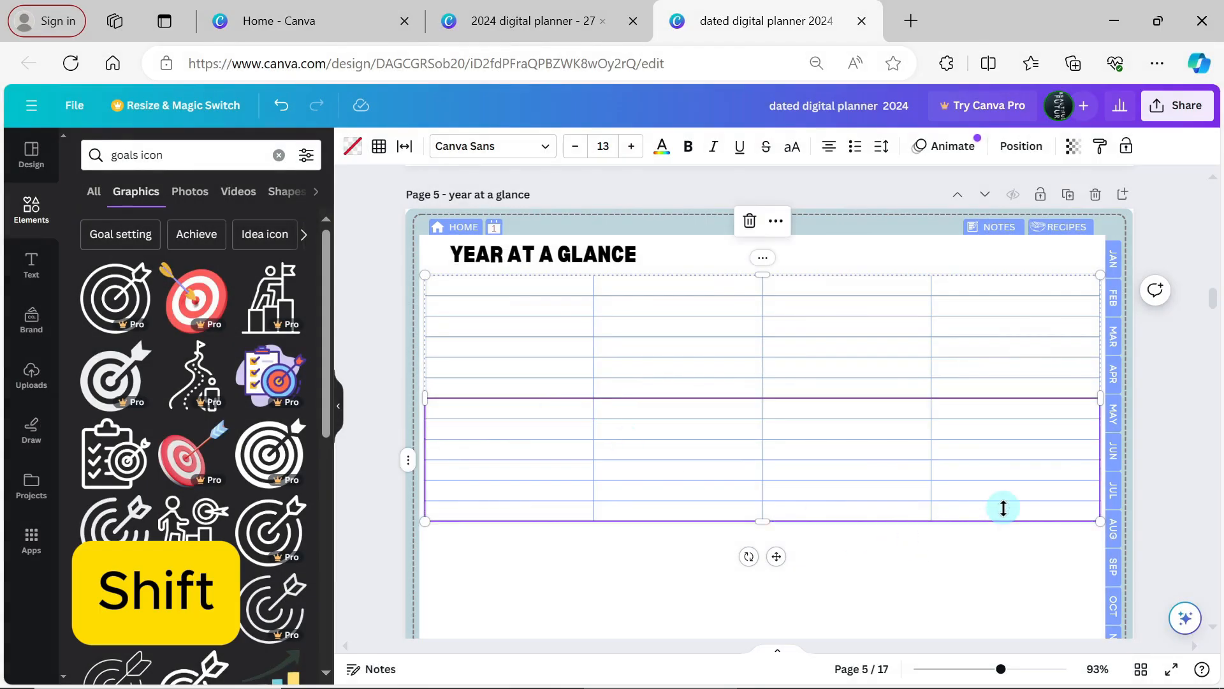
left_click(750, 221)
left_click(753, 260)
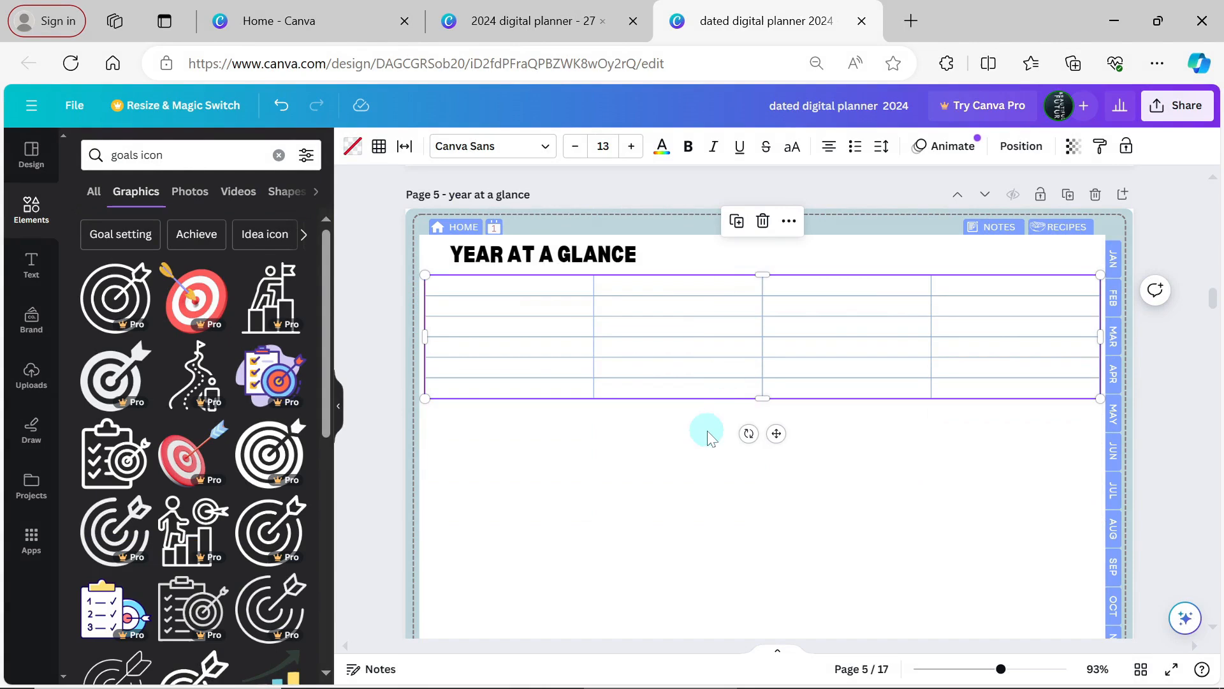
left_click(998, 431)
Stretch the year at a glance table down to the page's bottom margin and size its rows equally
scroll(1212, 309, "down", 2)
left_click(793, 306)
left_click_drag(793, 313, 743, 622)
left_click(515, 205)
left_click(512, 531, "shift")
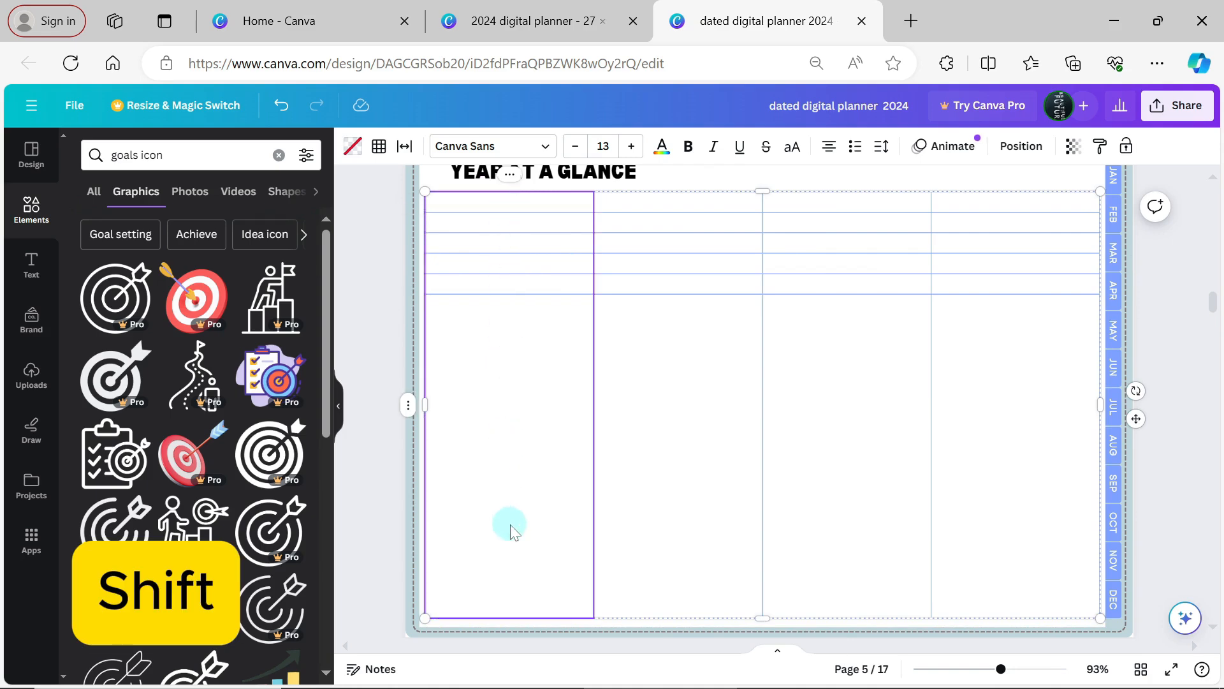
right_click(513, 530)
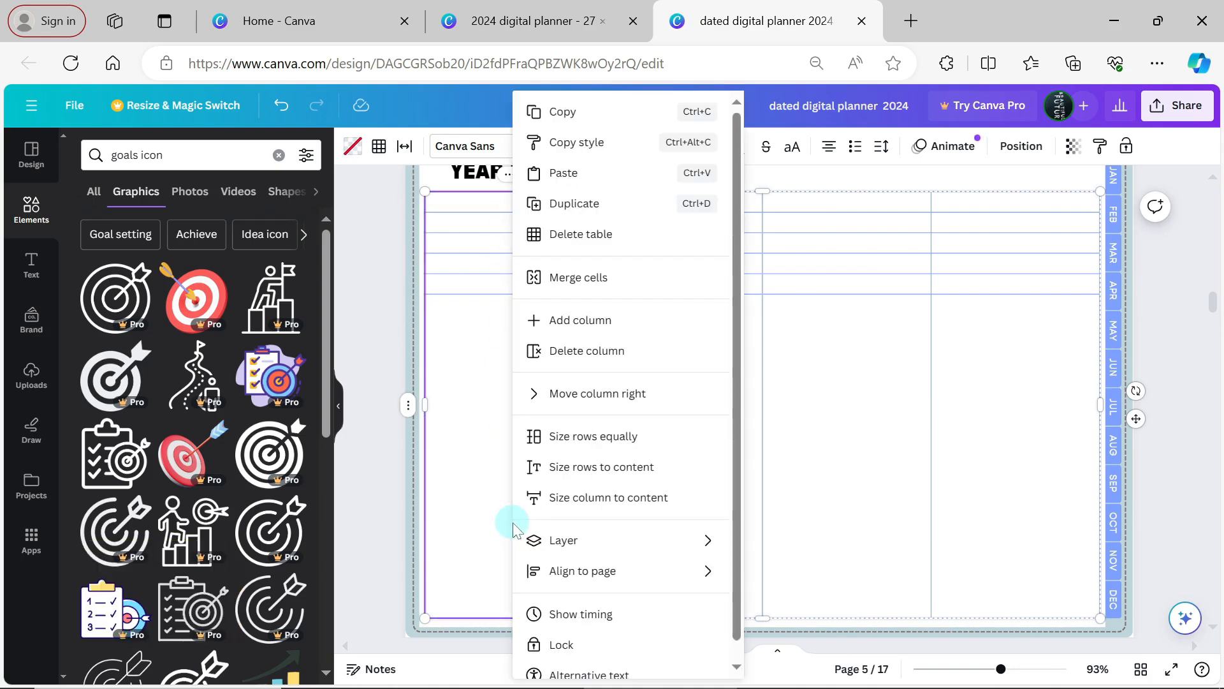
left_click(559, 440)
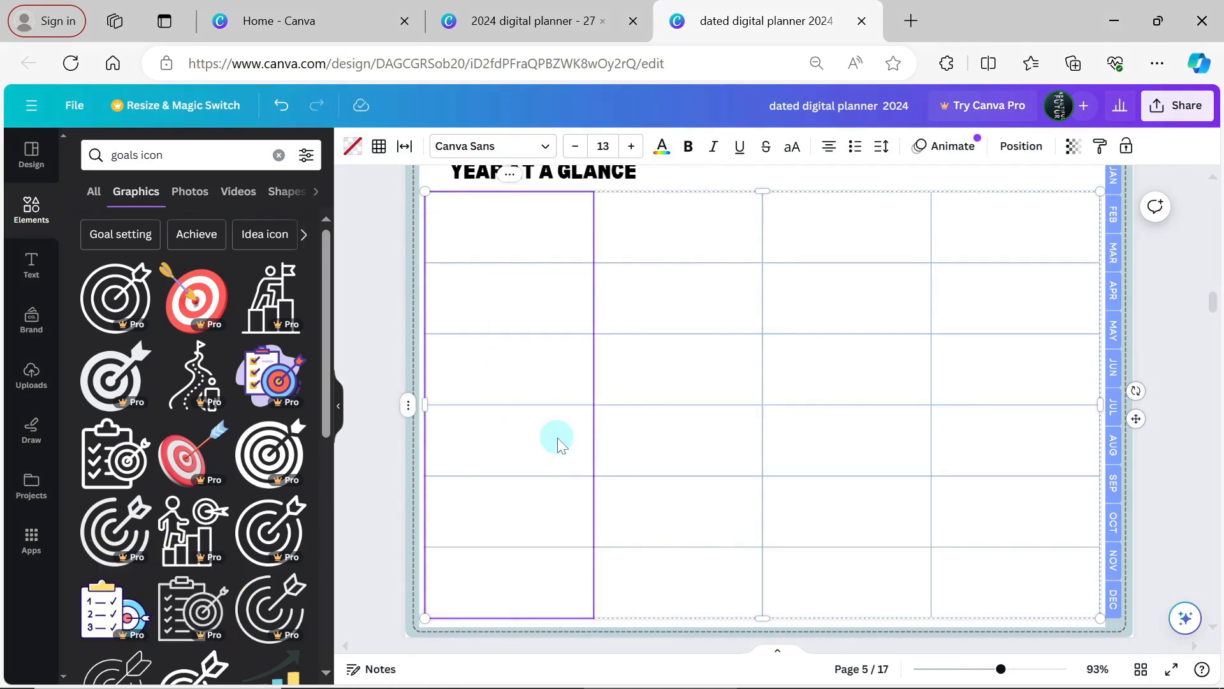
Shrink the table's first, third and fifth rows to narrow month header rows
left_click_drag(561, 262, 560, 213)
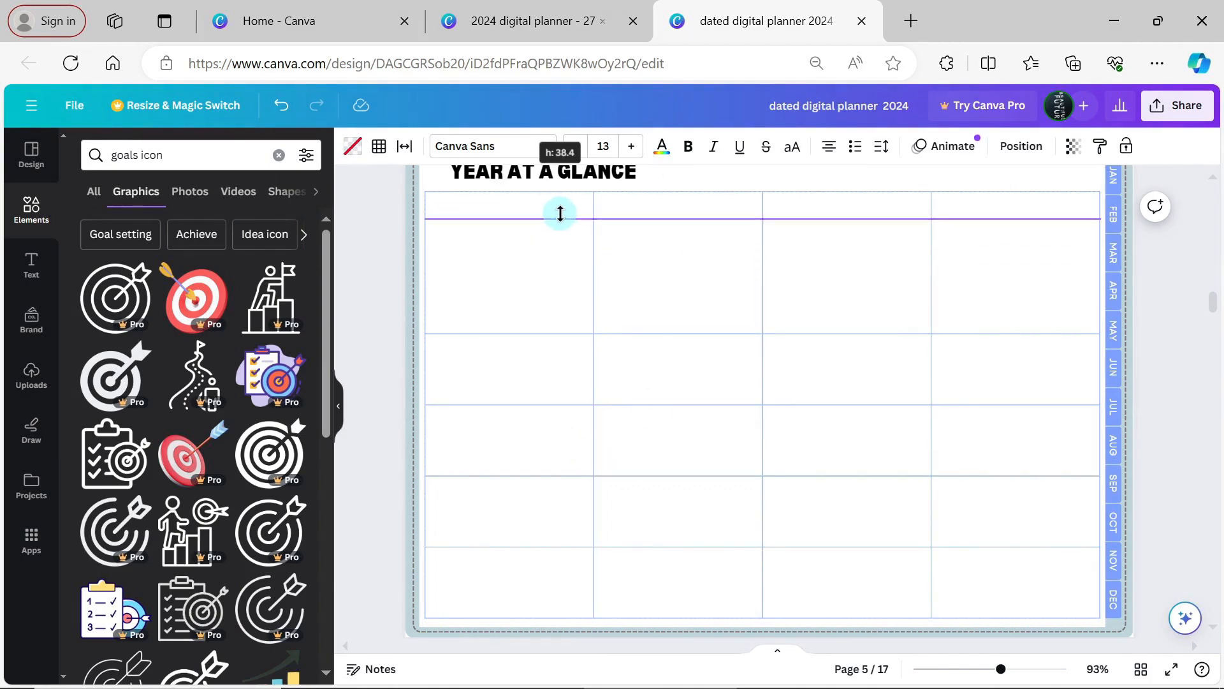
left_click_drag(549, 405, 550, 354)
left_click_drag(551, 547, 554, 496)
left_click(1163, 359)
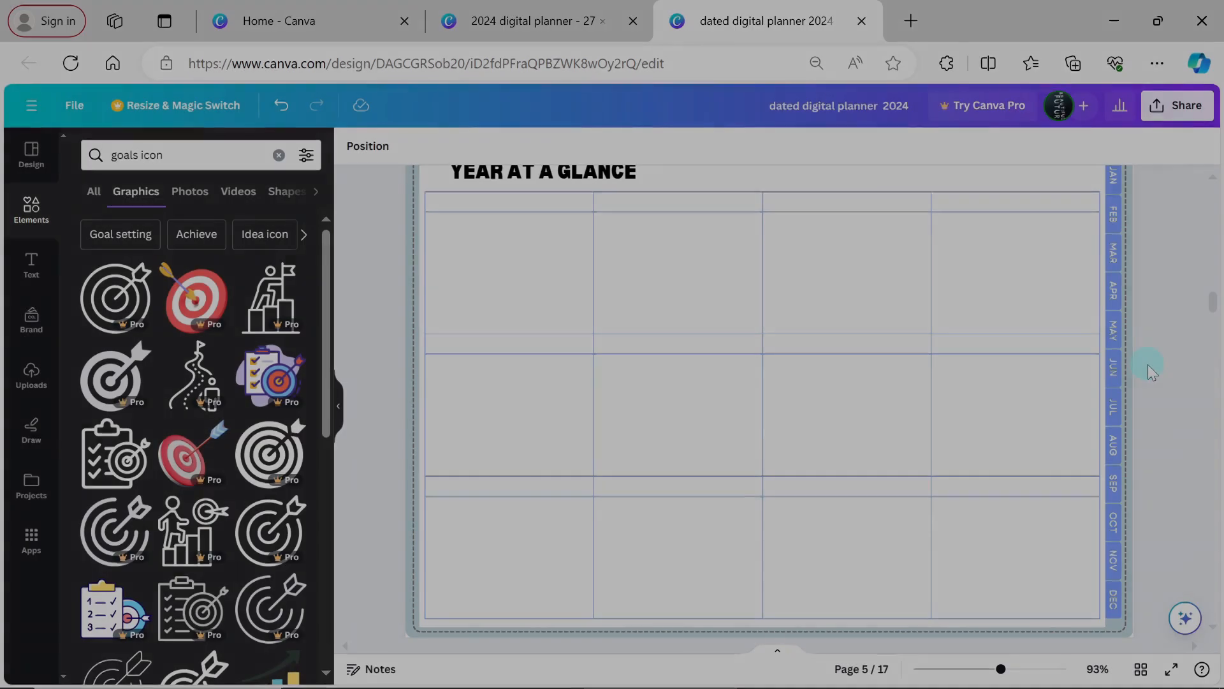
Increase the border weight of the three narrow header rows in the year at a glance table
left_click(538, 205)
left_click(1011, 201, "shift")
left_click(379, 146)
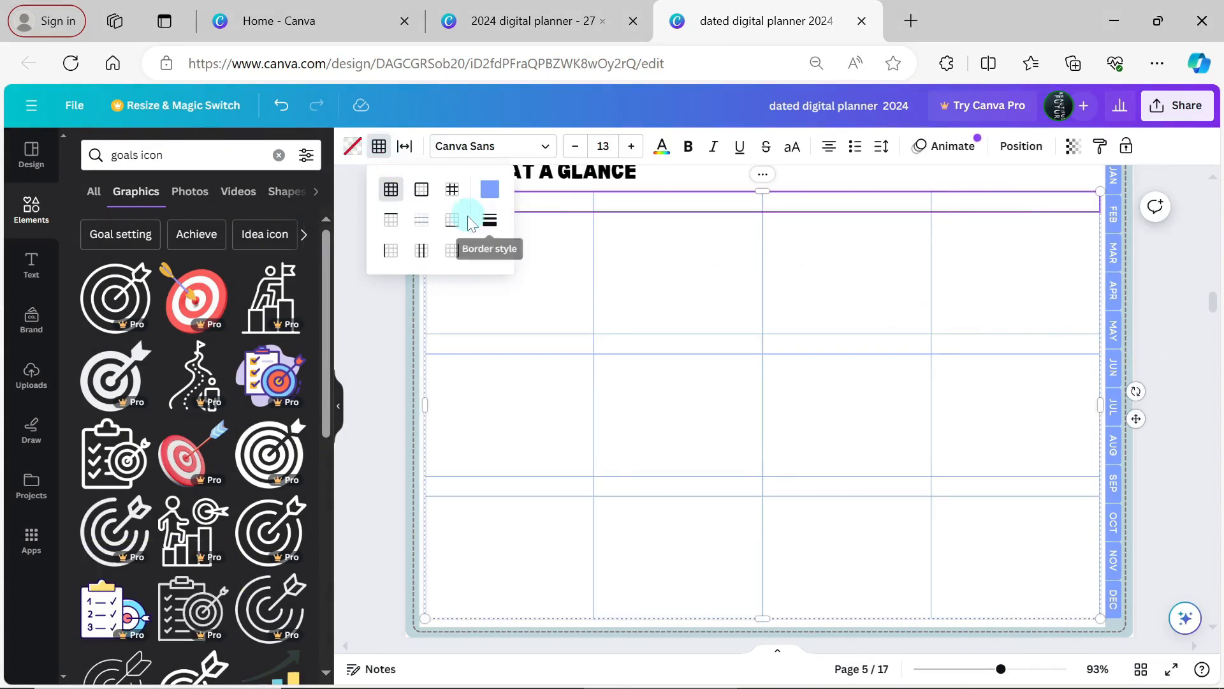
left_click(489, 220)
left_click(847, 303)
left_click(1019, 349)
left_click(547, 347, "shift")
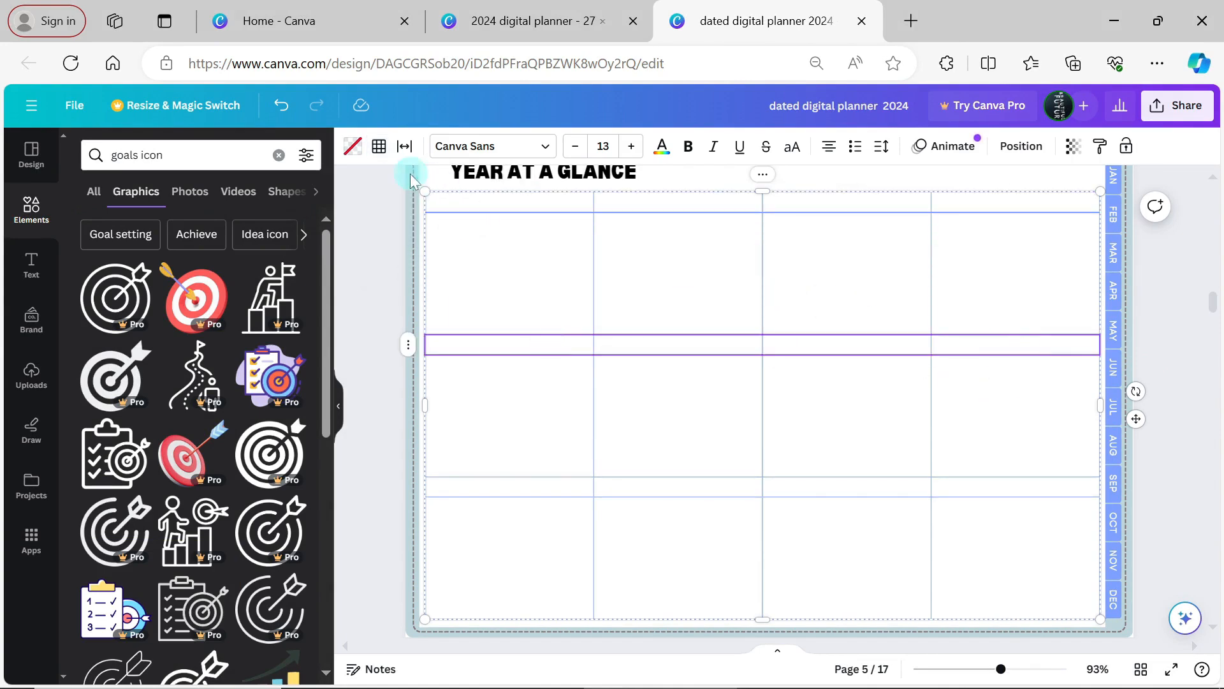
left_click(379, 146)
left_click(490, 220)
left_click(572, 300)
left_click(538, 485)
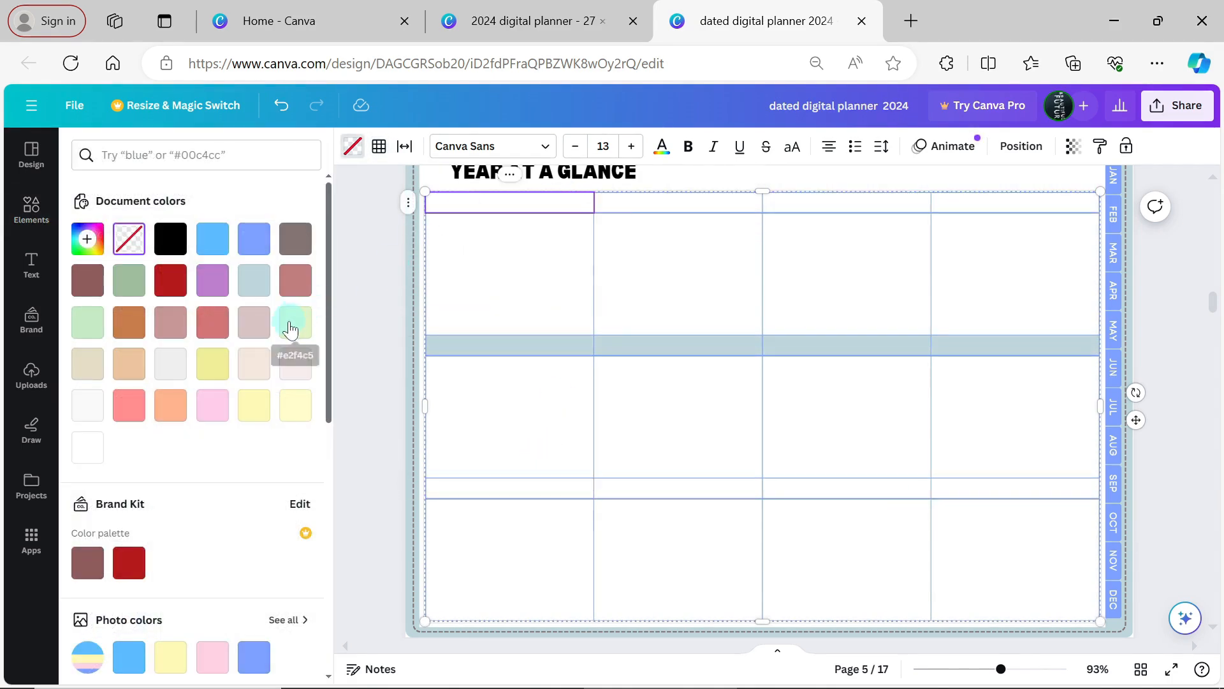
Fill the four cells of the table's first header row with yellow, orange, pink and light green
left_click(290, 330)
left_click(625, 202)
left_click(254, 280)
left_click(785, 202)
left_click(254, 364)
left_click(991, 204)
left_click(212, 405)
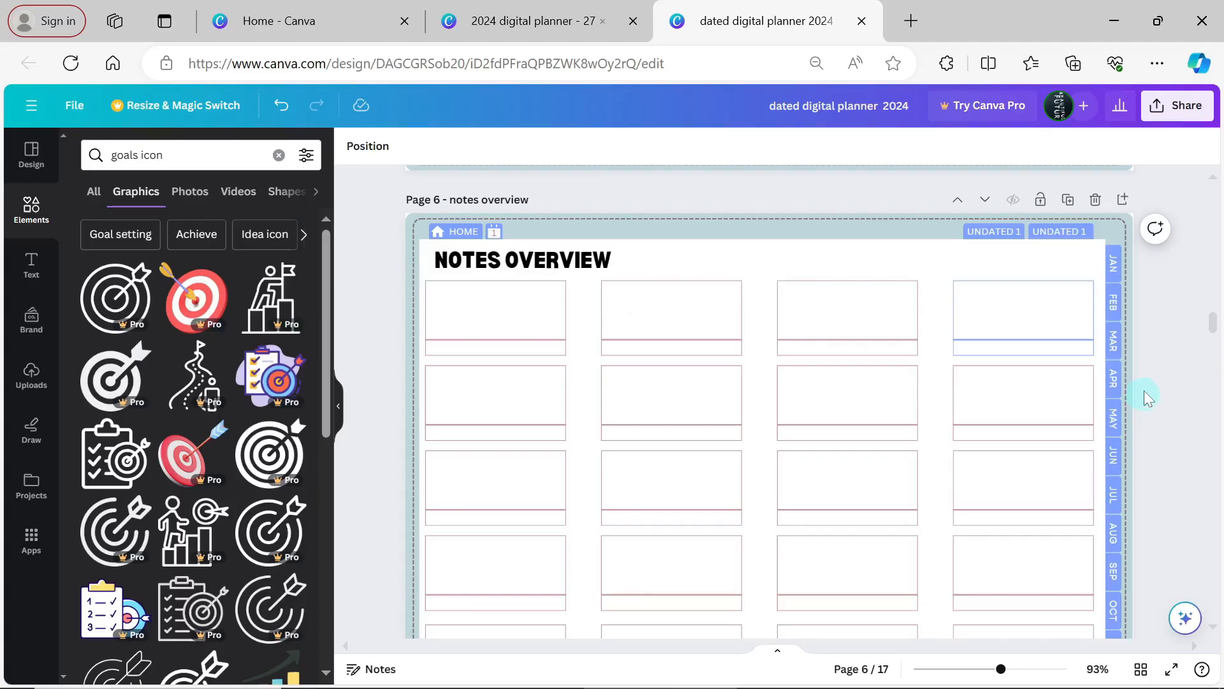
Replace the two UNDATED 1 labels on the notes overview page with the NOTES and RECIPES labels copied from the year at a glance page
left_click(1065, 233)
key("Delete")
left_click(999, 233)
key("Delete")
scroll(999, 238, "up", 10)
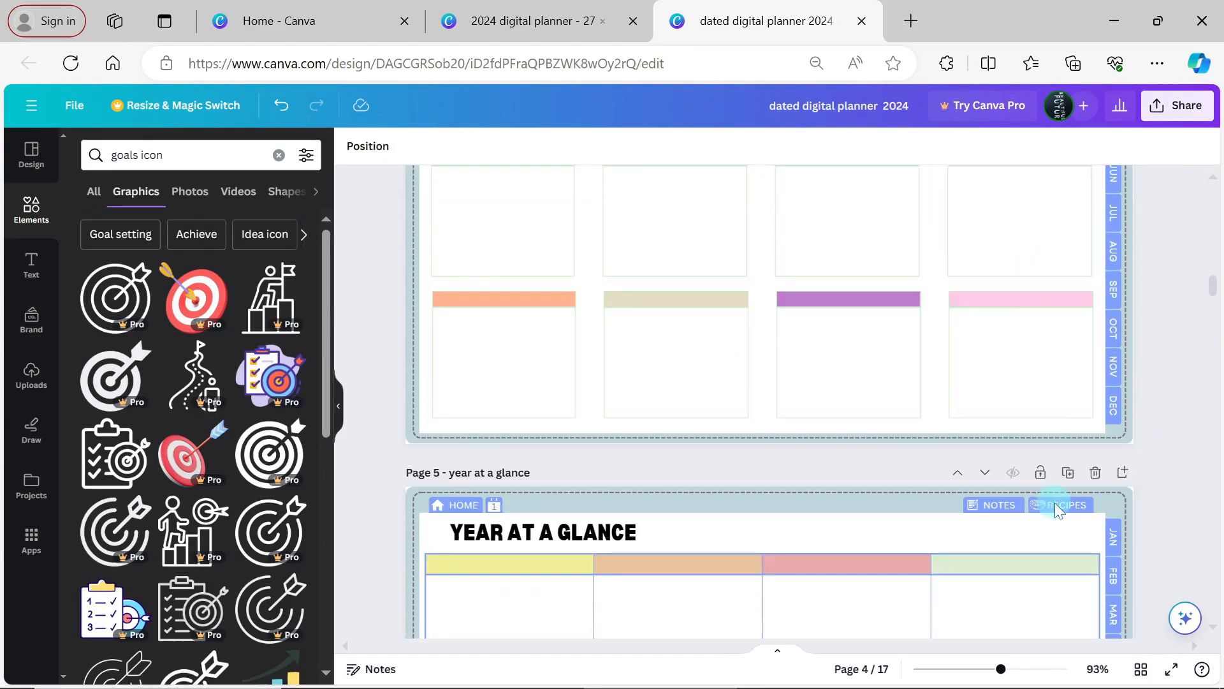
left_click(1005, 511)
left_click(1004, 506, "shift")
left_click(972, 505, "shift")
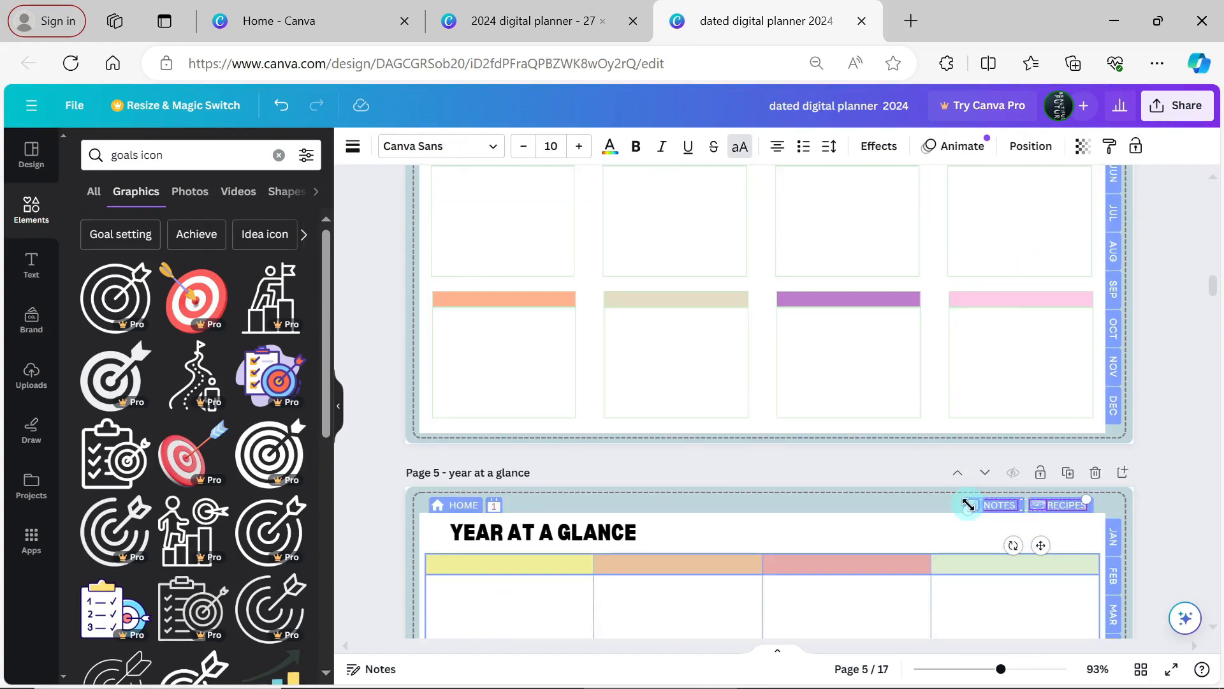
left_click_drag(1213, 286, 1213, 326)
left_click(1172, 329)
key("ctrl+v")
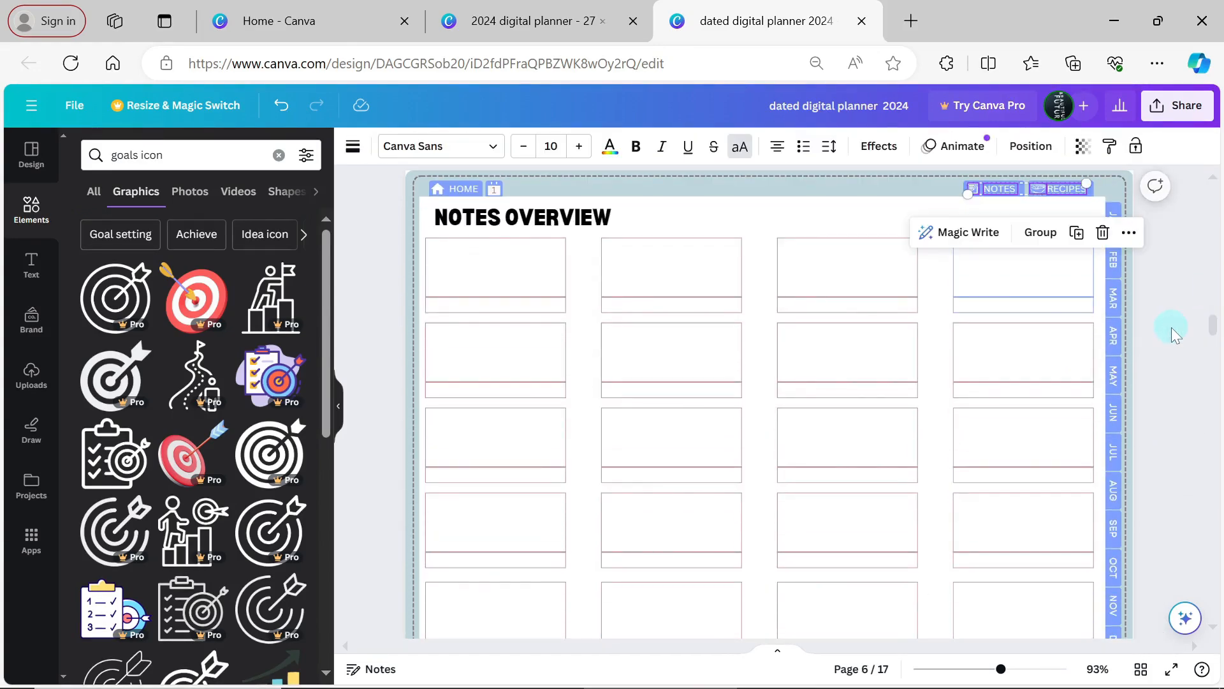
left_click(1172, 329)
Recolor the borders of all the boxes on the notes overview page to sage green
left_click_drag(378, 268, 1020, 599)
scroll(1219, 361, "down", 2)
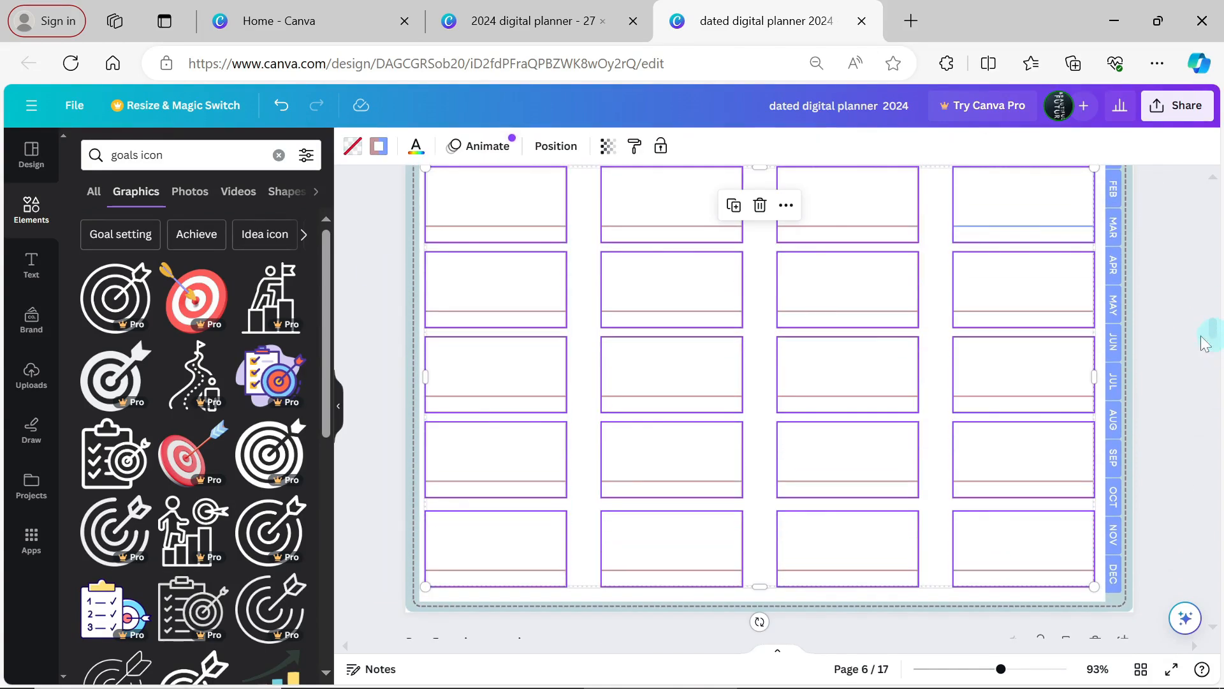
left_click(378, 148)
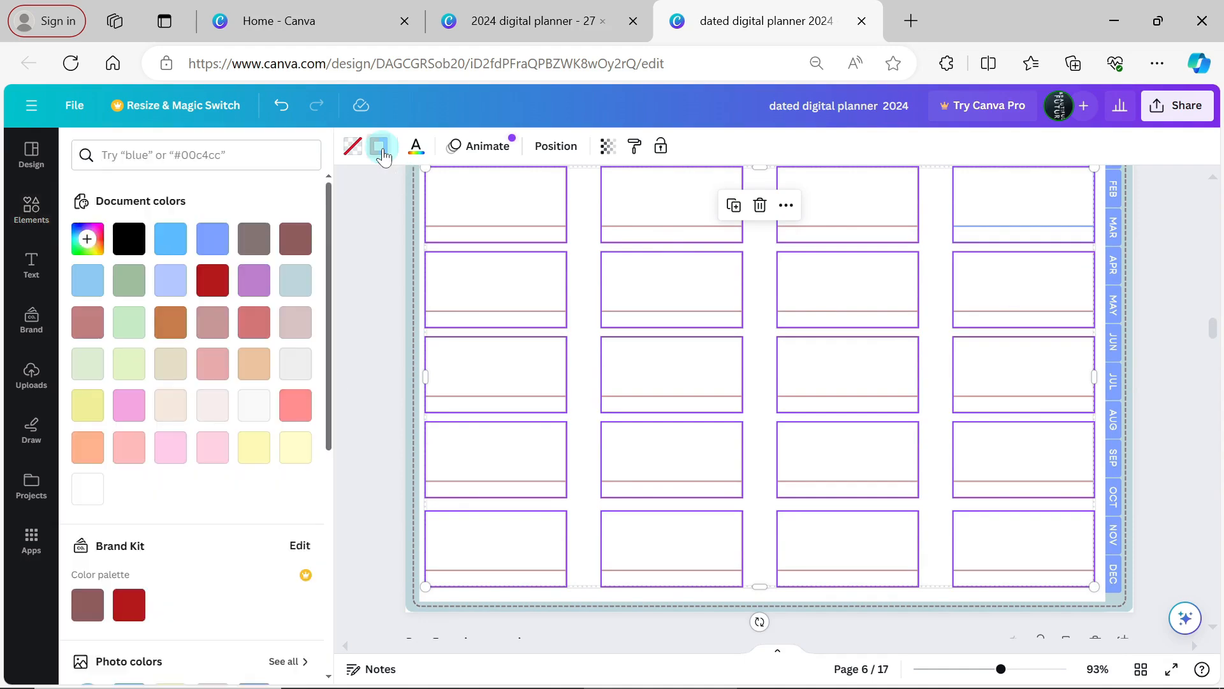
left_click(215, 291)
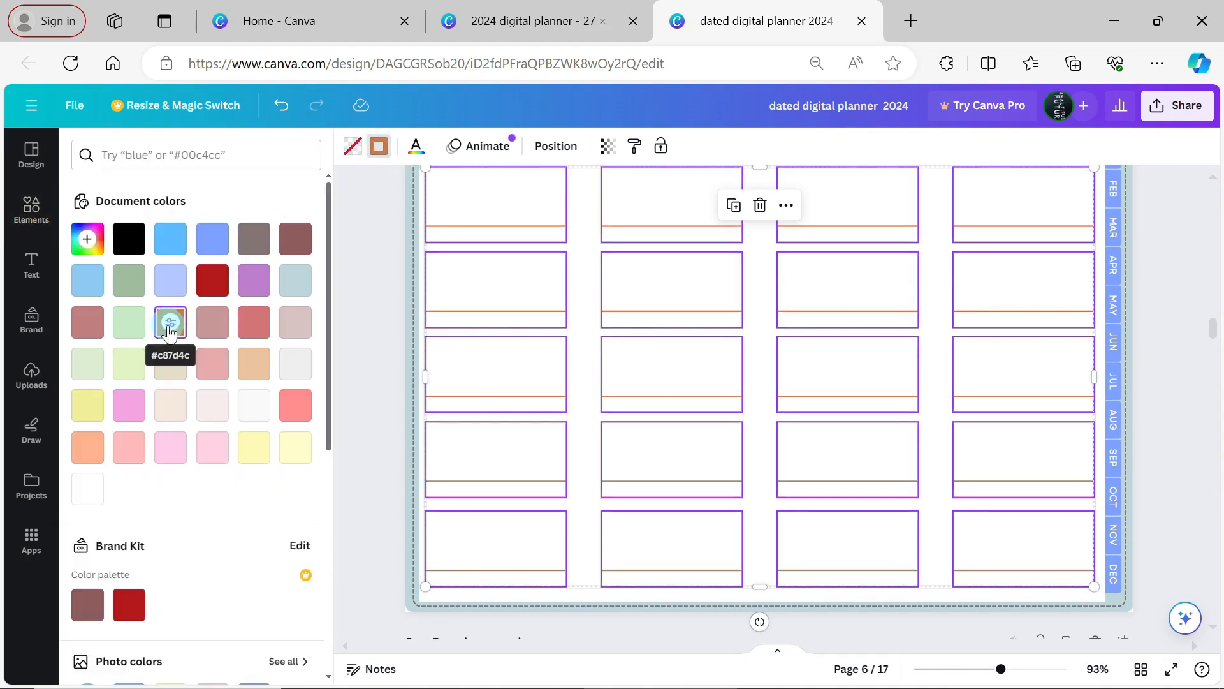
left_click(129, 282)
left_click(376, 302)
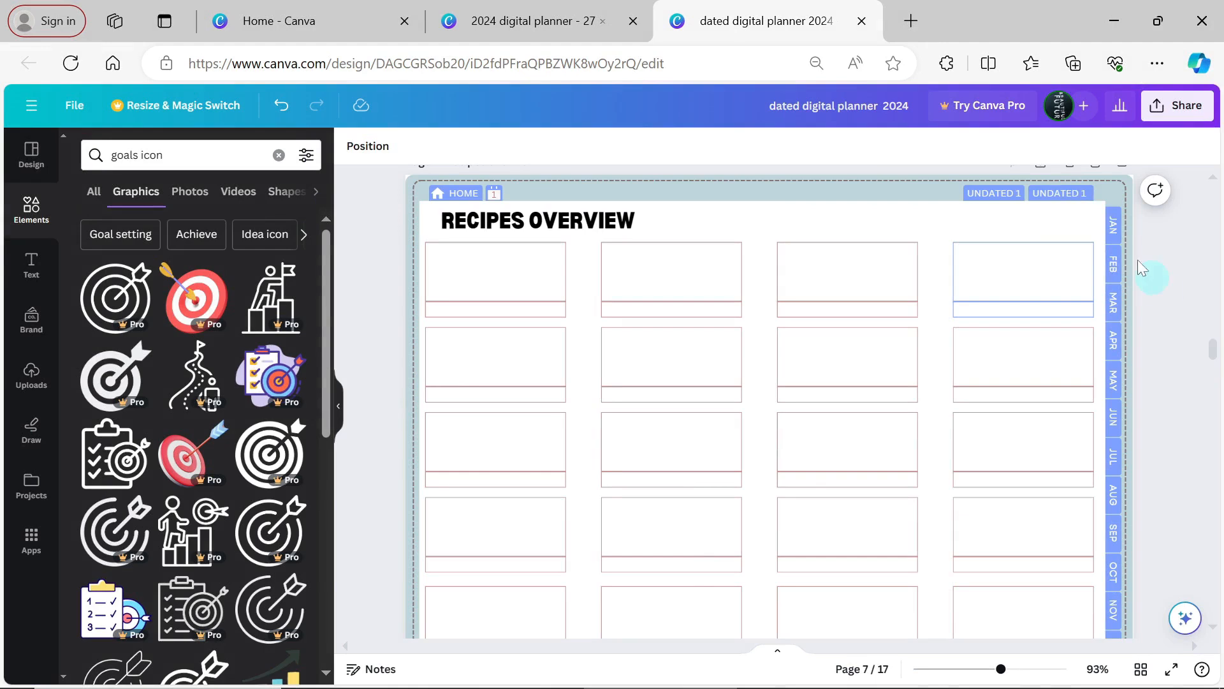
Replace the two UNDATED 1 labels on the recipes overview page with copies of the NOTES and RECIPES labels
left_click(1070, 200)
key("Delete")
left_click(1000, 195)
key("Delete")
mouse_move(1212, 349)
left_mouse_down()
mouse_move(1211, 321)
mouse_move(1219, 350)
left_mouse_up()
left_click(1046, 275)
left_click(991, 273, "shift")
left_click(1184, 346)
key("ctrl+v")
left_click(1185, 347)
Recolor the borders of all the boxes on the recipes overview page to purple
left_click_drag(398, 300, 979, 621)
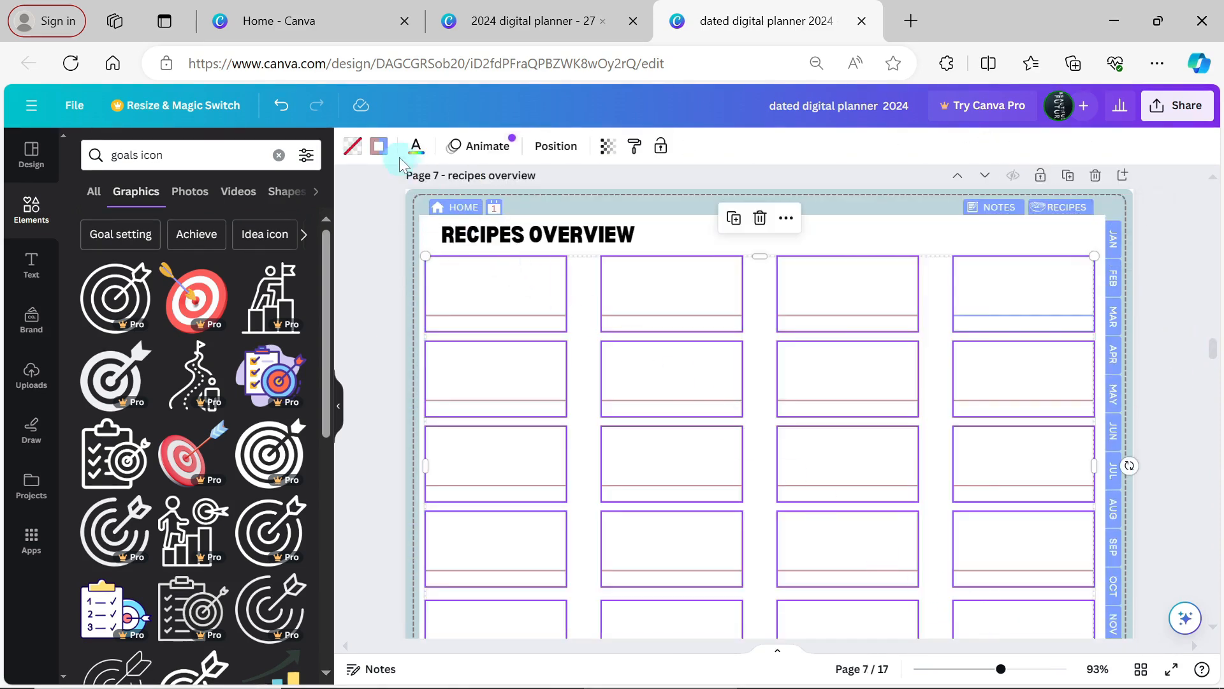
left_click(379, 146)
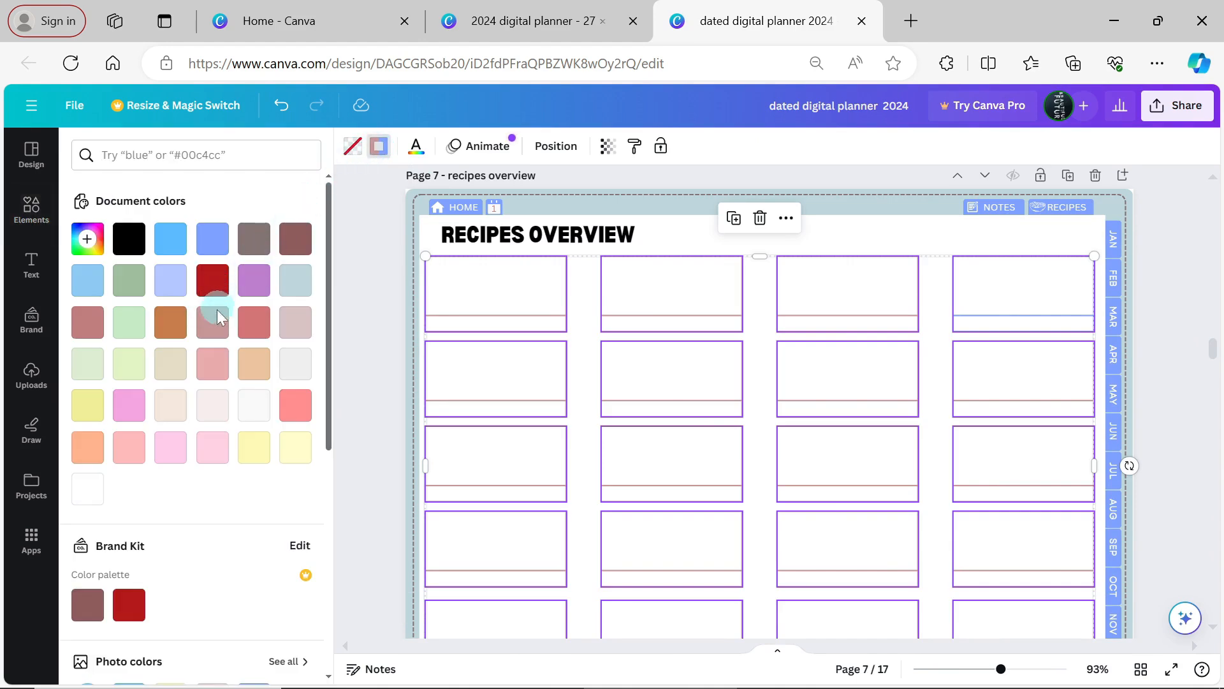
left_click(253, 323)
left_click(213, 327)
left_click(254, 285)
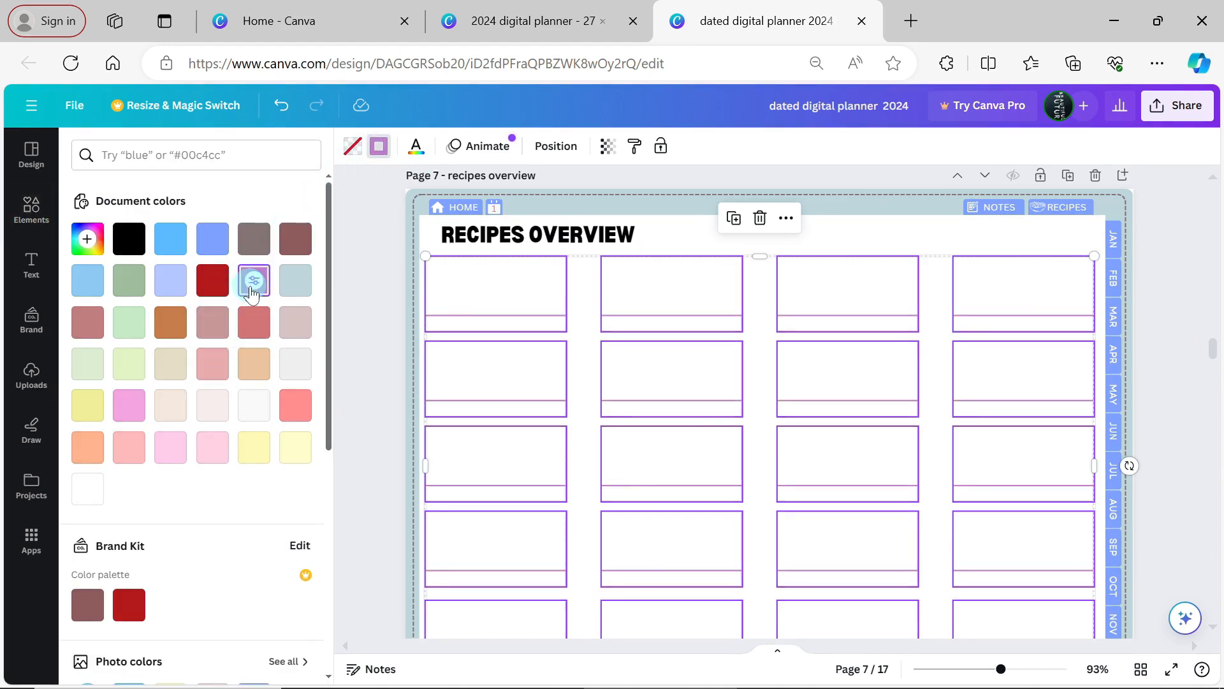
left_click(382, 330)
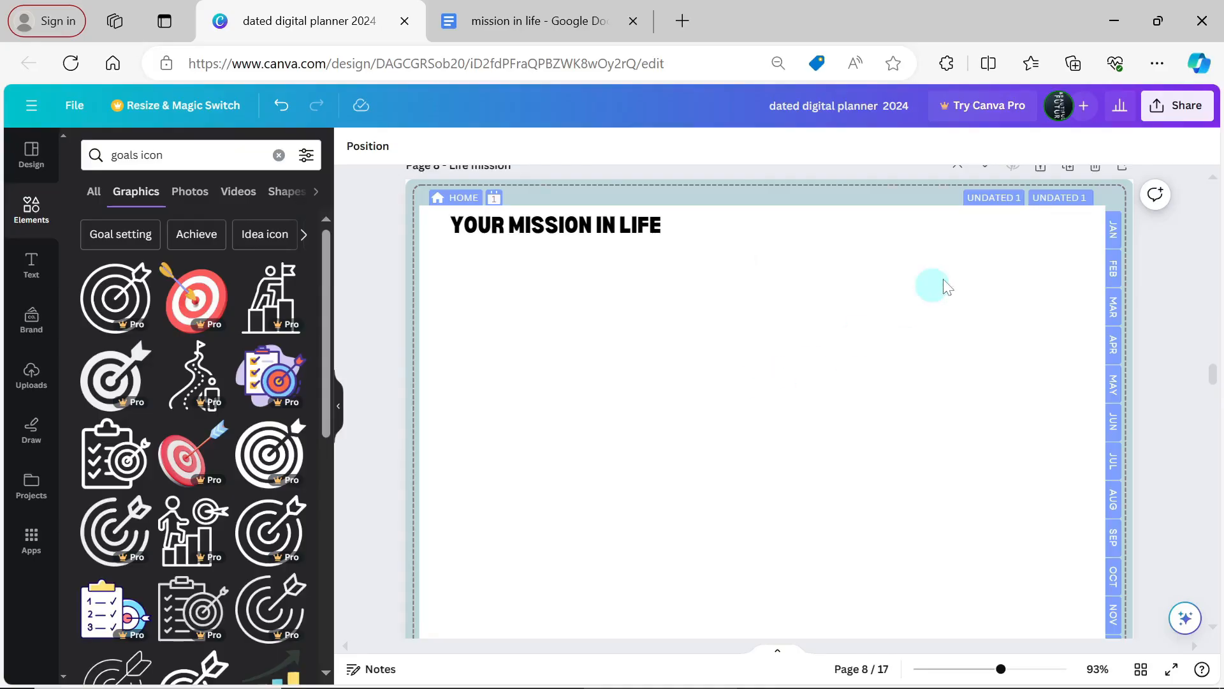
Replace the two UNDATED 1 labels on the Life mission page with the NOTES and RECIPES labels copied from the recipes overview page
left_click(1060, 200)
left_click(1132, 228)
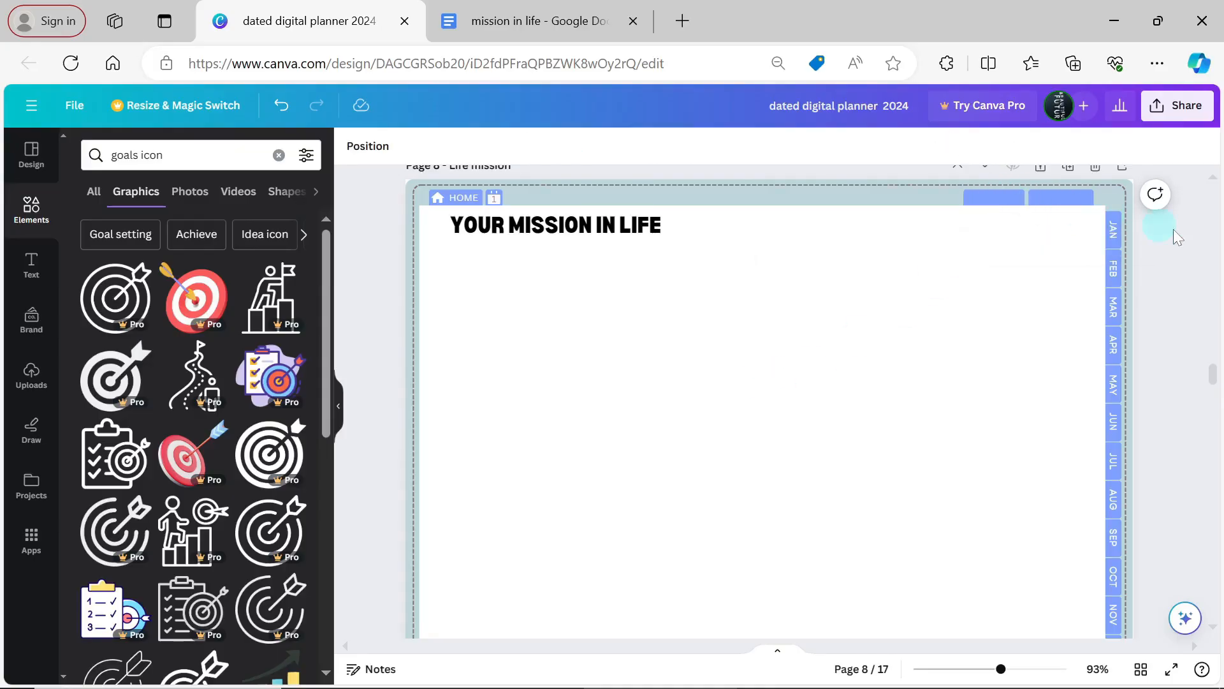
scroll(1132, 318, "up", 6)
left_click(1049, 220)
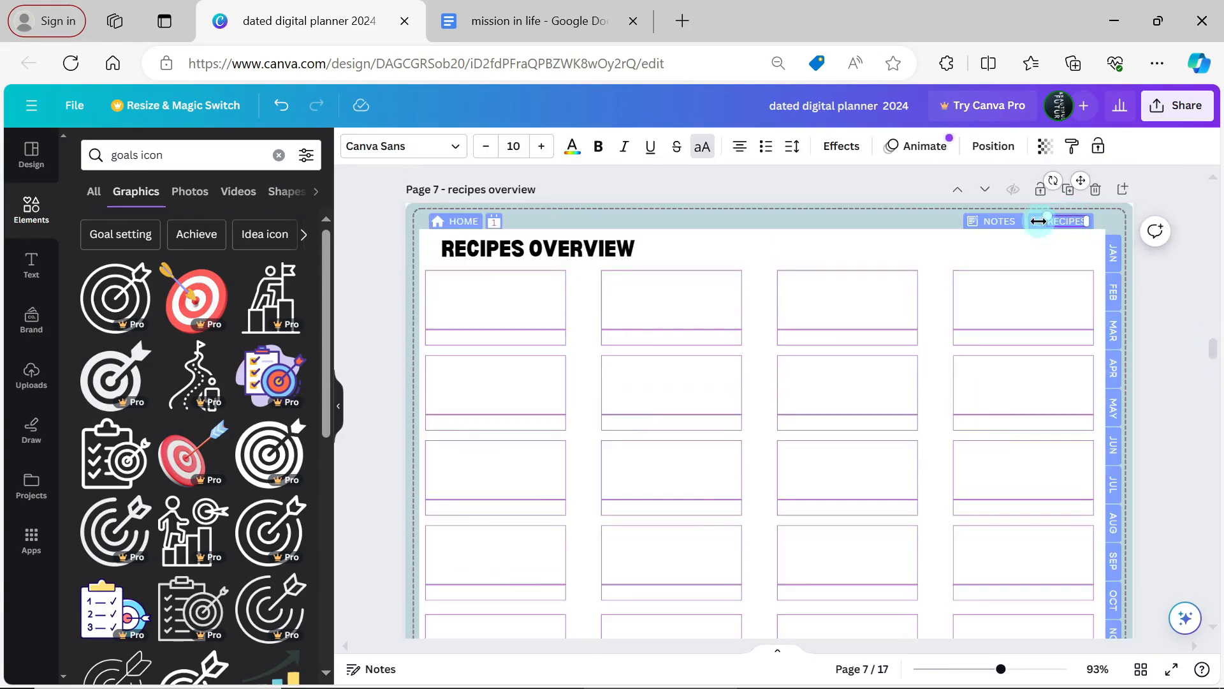
left_click(1038, 221)
left_click(1064, 222, "shift")
left_click(993, 222, "shift")
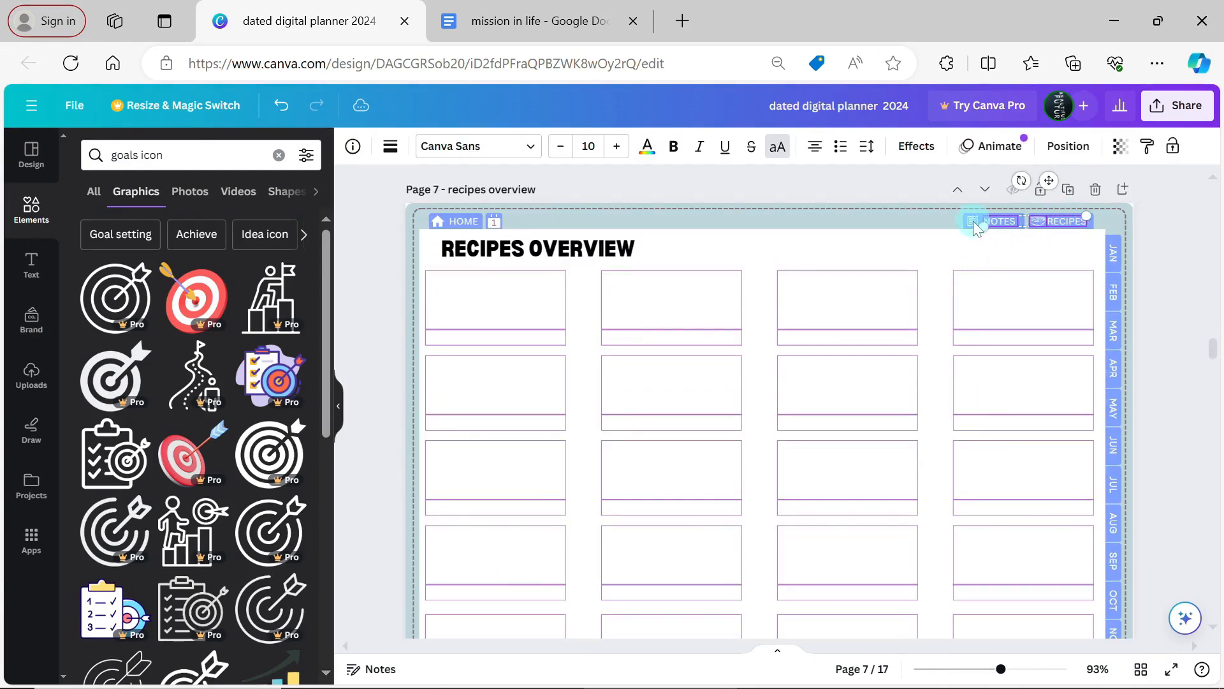
left_click(976, 226, "shift")
scroll(1215, 348, "down", 8)
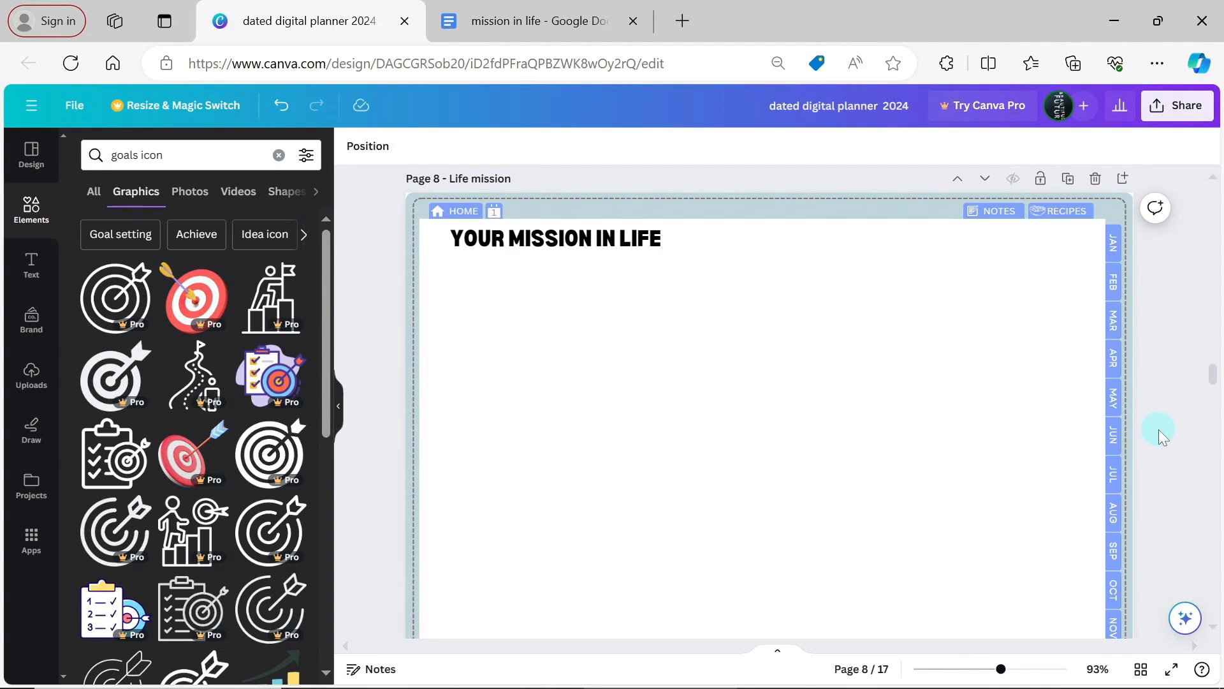
Add a rectangle at the left margin of the Life mission page and stretch it down to about 5.7 by 15.9 cm
key("r")
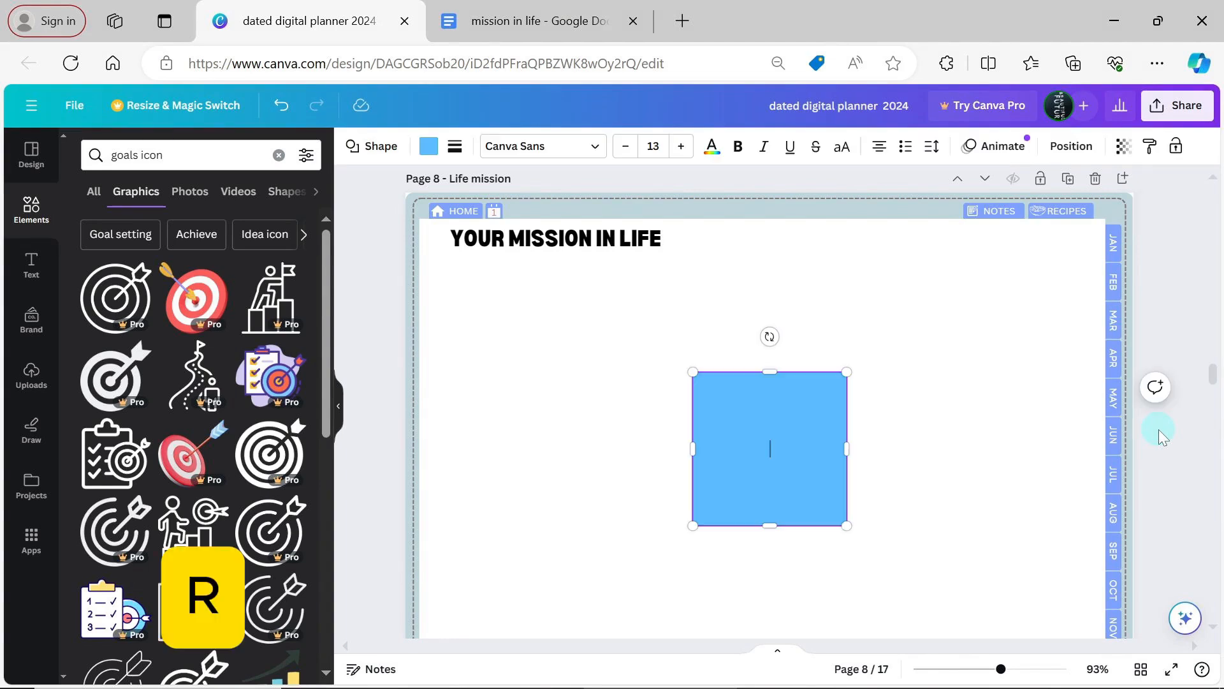
left_click(740, 436)
left_click_drag(740, 437, 466, 325)
left_click_drag(1211, 374, 1214, 384)
left_click_drag(496, 315, 508, 558)
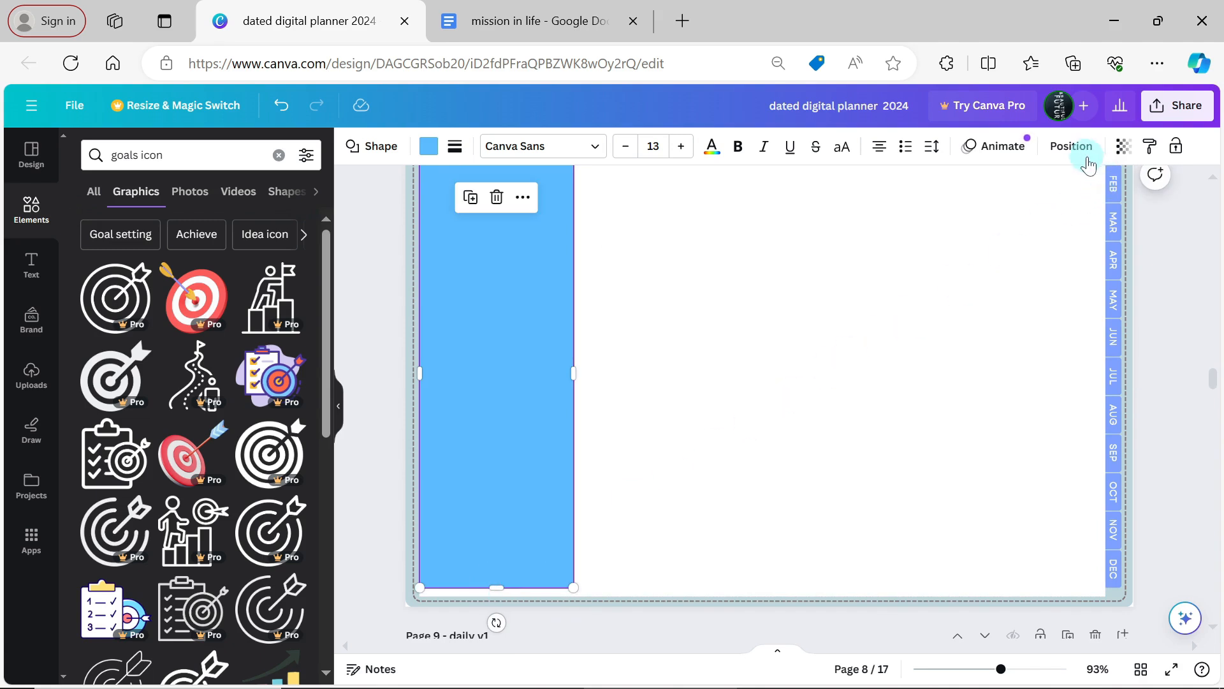
Set the height of the Life mission page's blue rectangle to 7.8 cm
left_click(1071, 146)
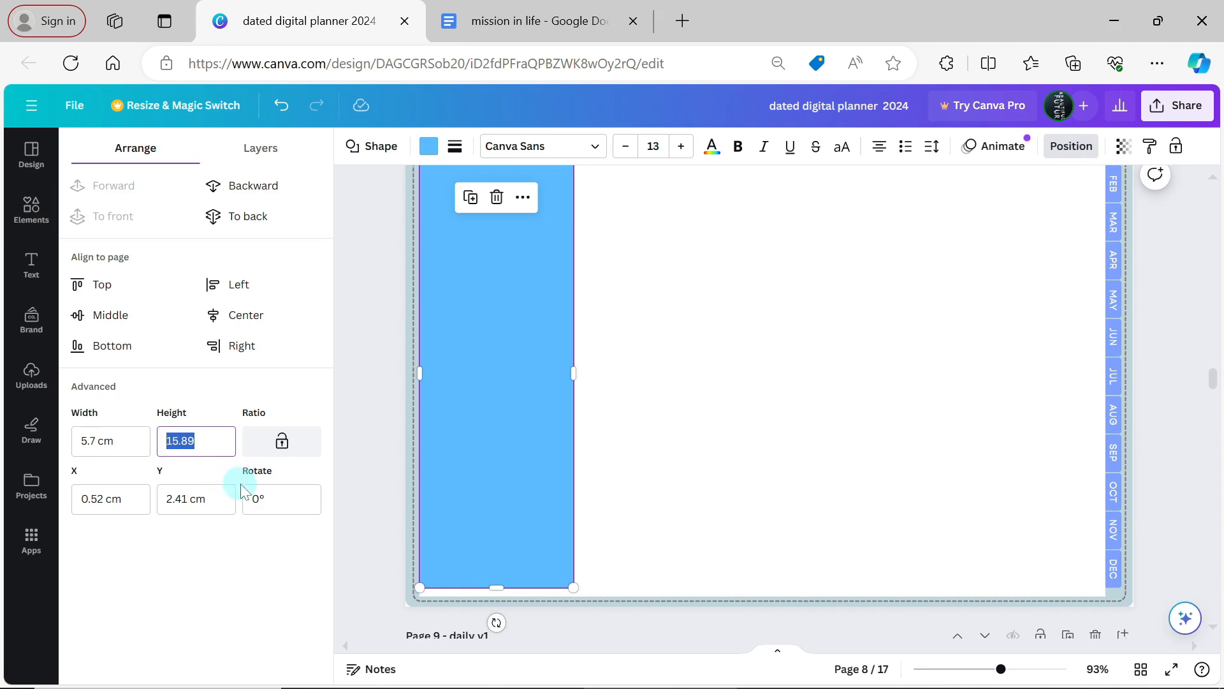
left_click(628, 434)
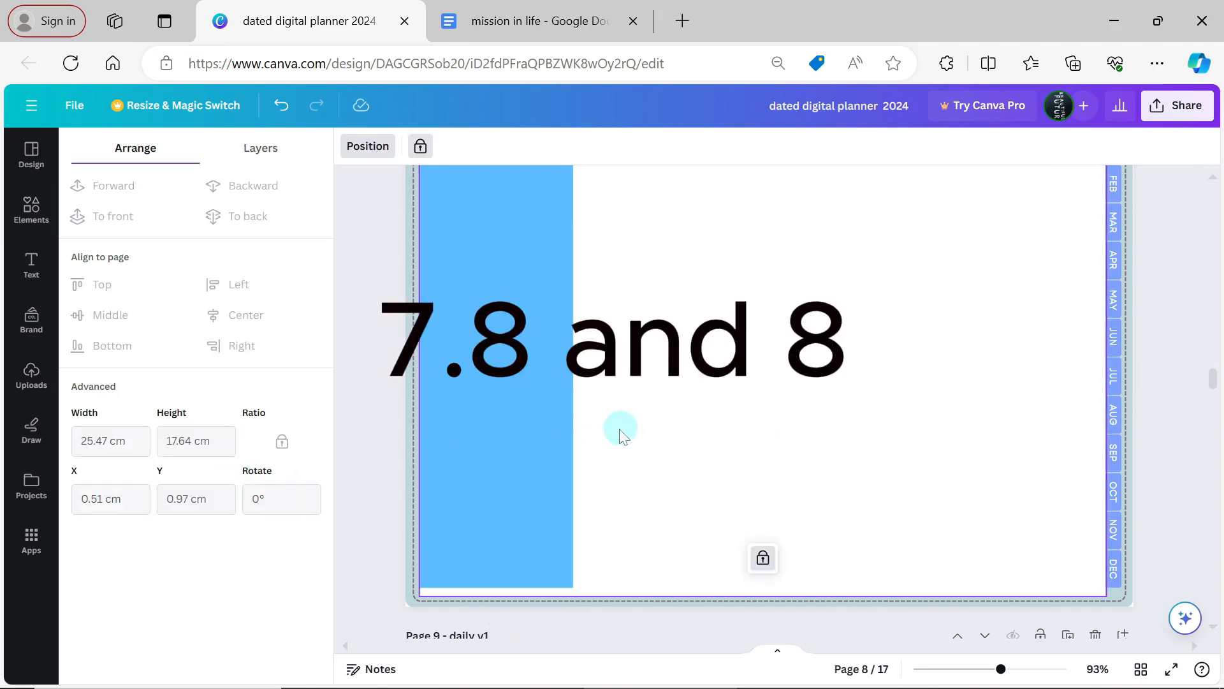
left_click(547, 437)
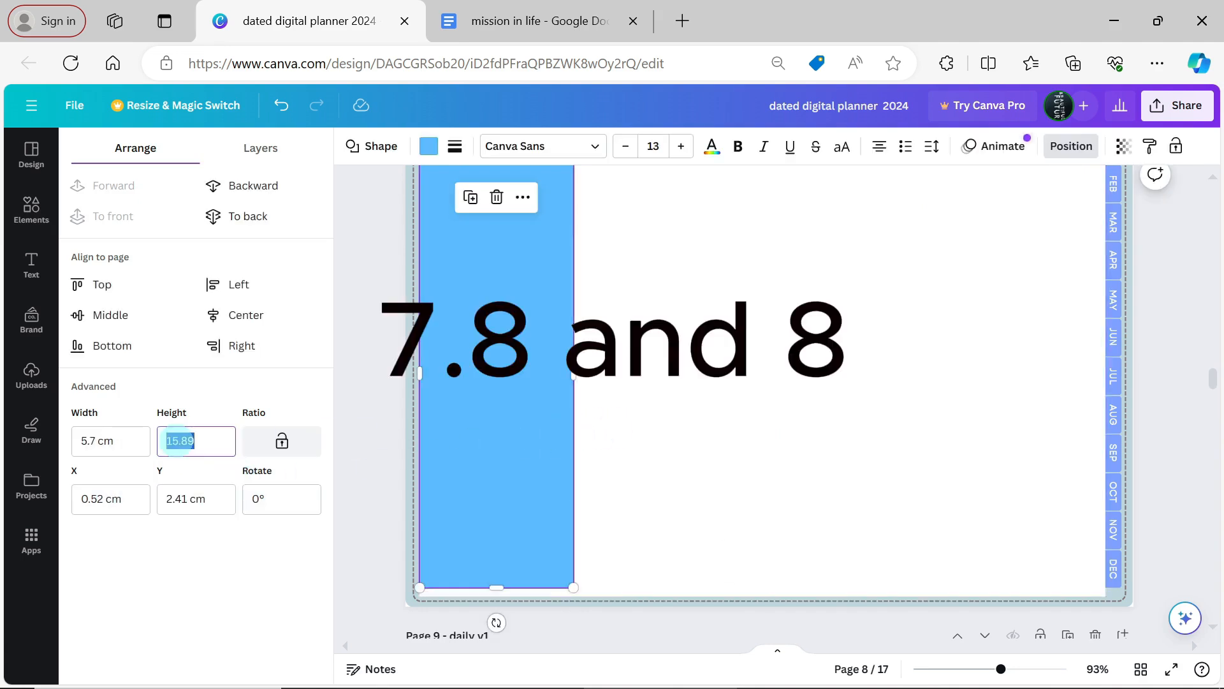
type("7.8")
key("Return")
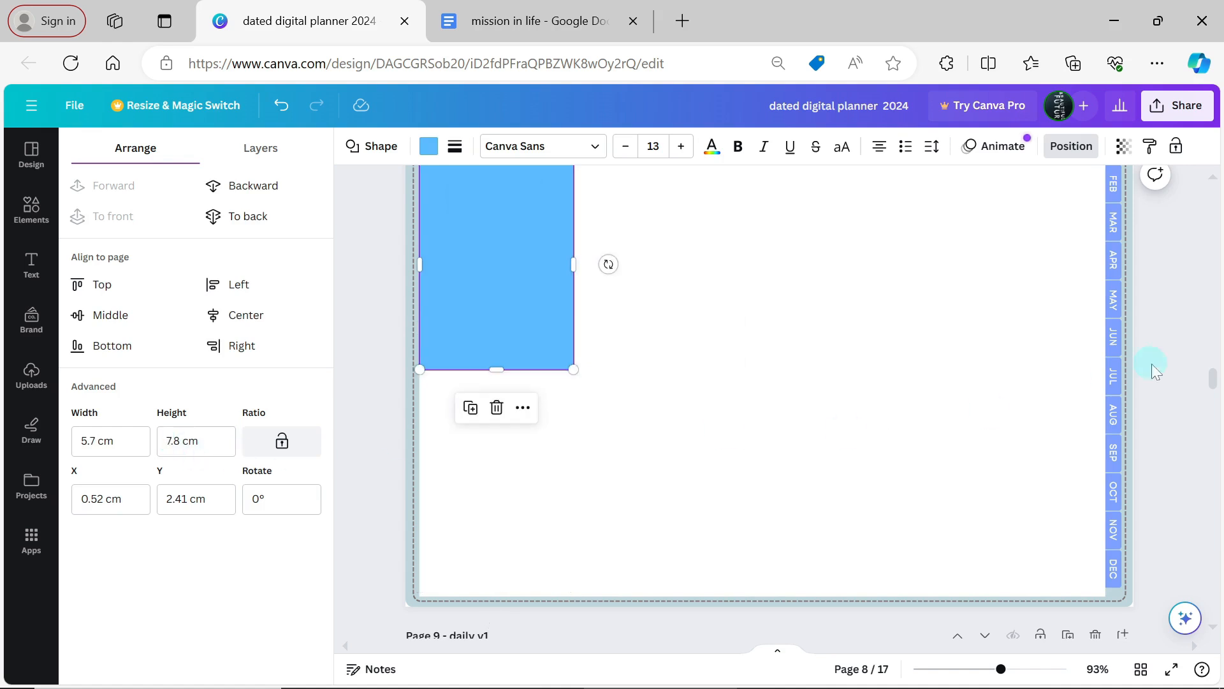
Try placing a copy of the 7.8 cm rectangle directly below the original, leaving a small gap
scroll(1215, 386, "up", 1)
left_click_drag(509, 331, 509, 552)
left_click(519, 480)
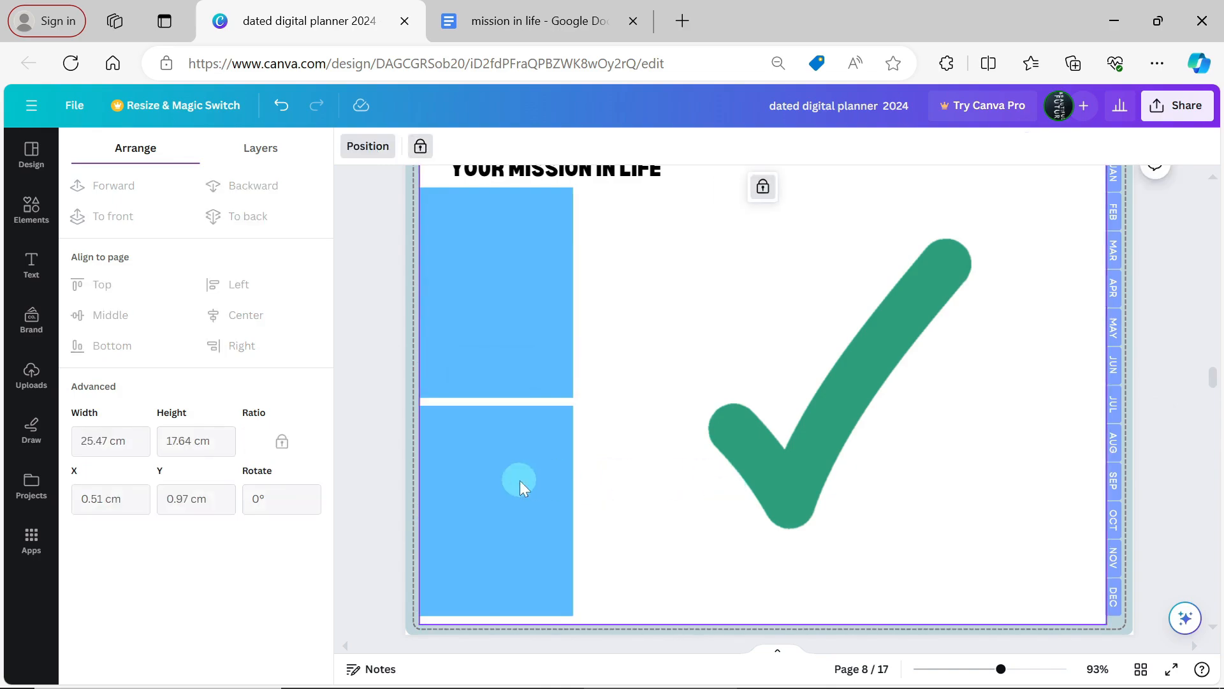
left_click(519, 480)
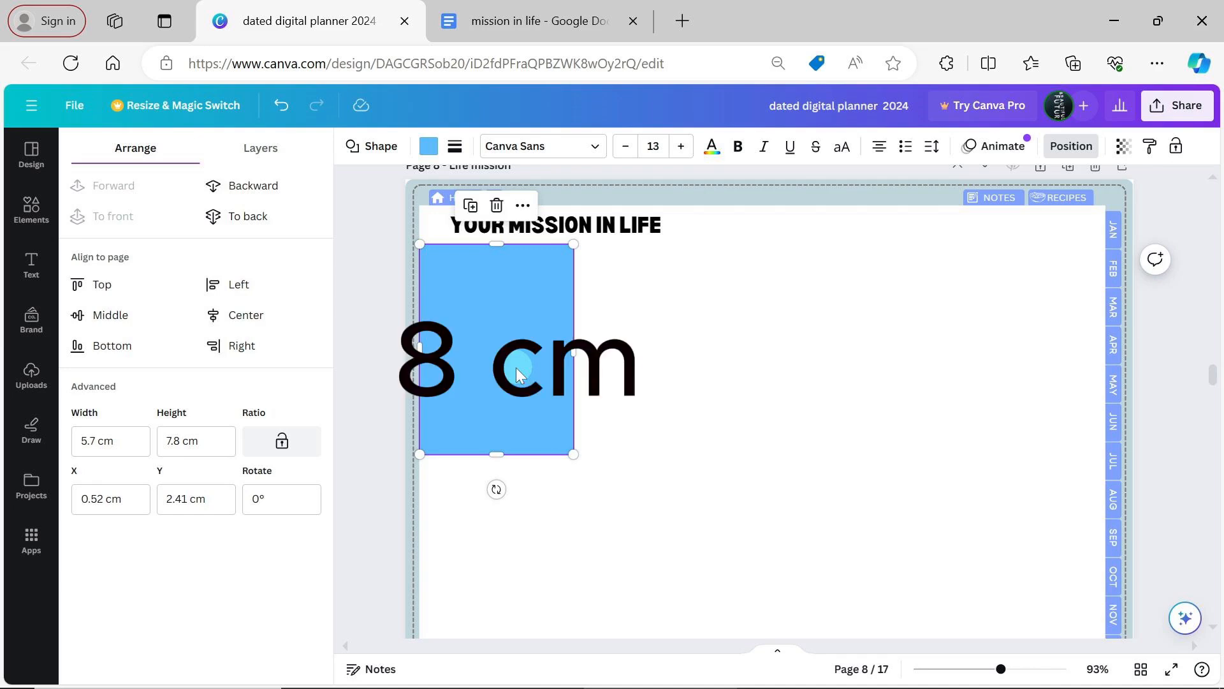
Set the Life mission page's blue rectangle to 8 cm wide, and give it no fill and a dashed border of weight 1
left_click(94, 440)
key("Return")
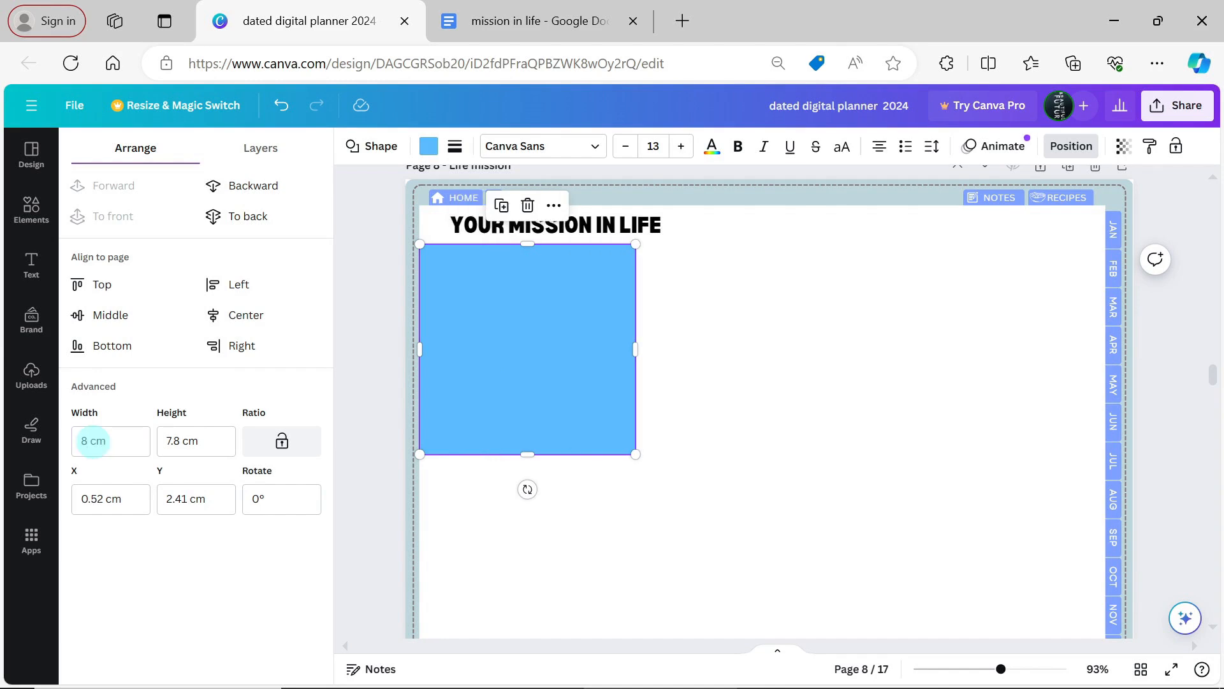
left_click(429, 148)
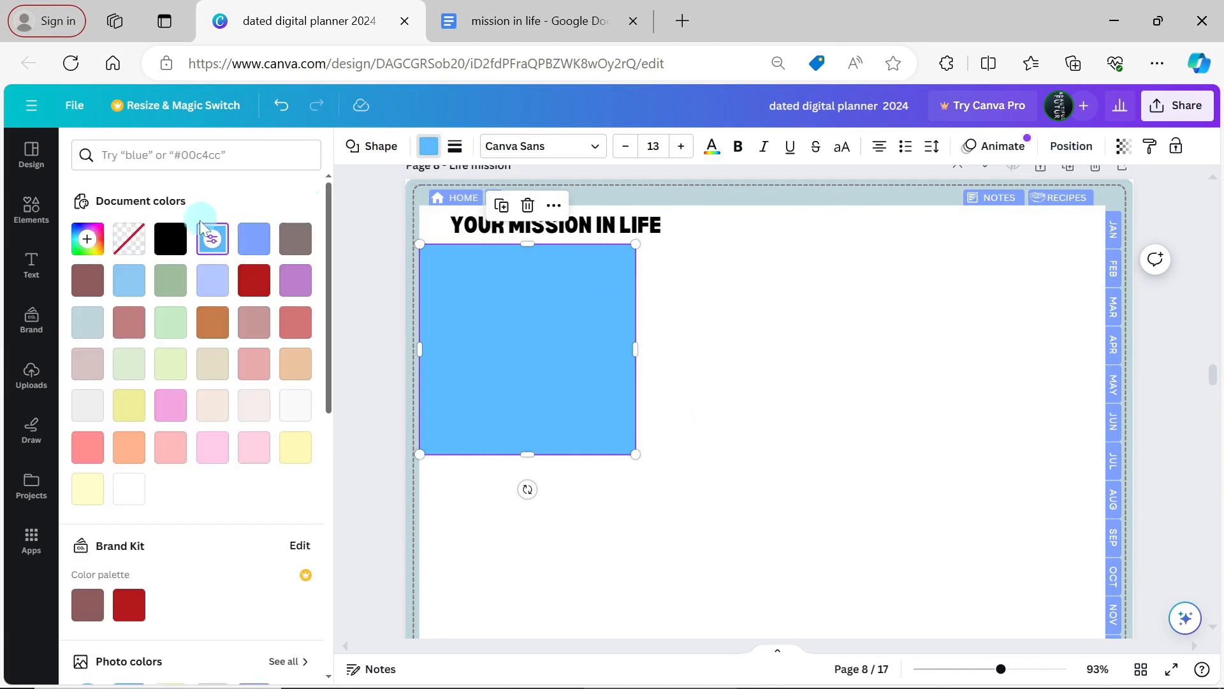
left_click(129, 239)
left_click(455, 146)
left_click(675, 230)
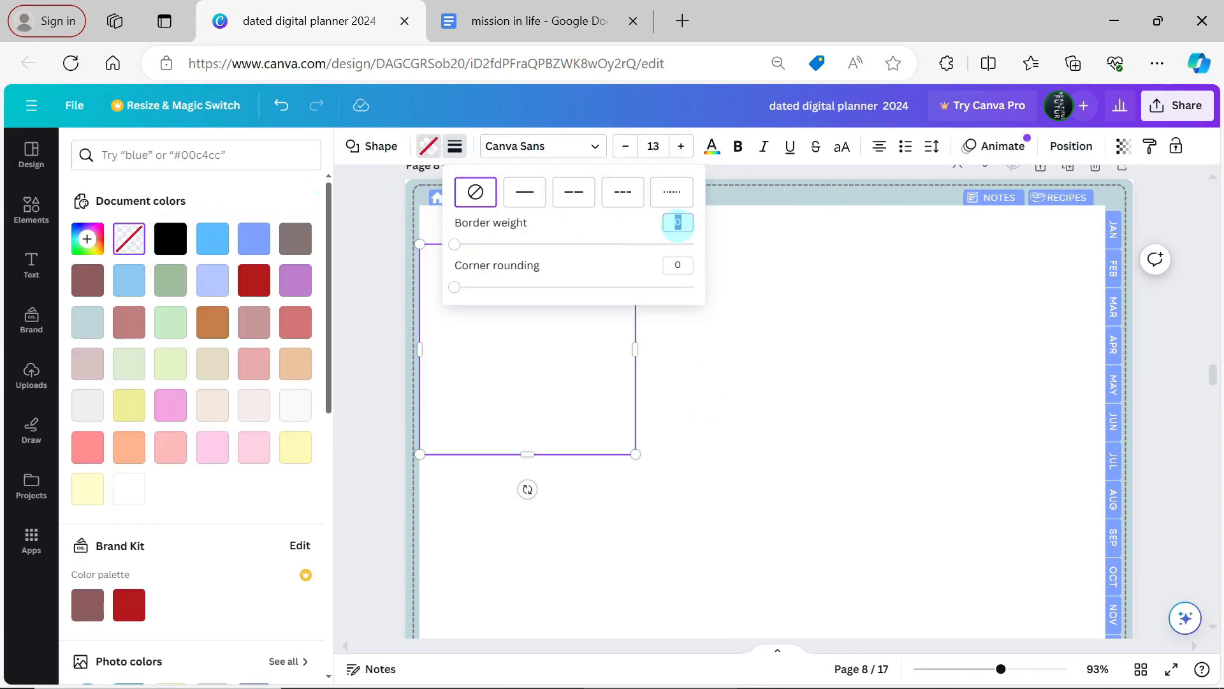
type("1")
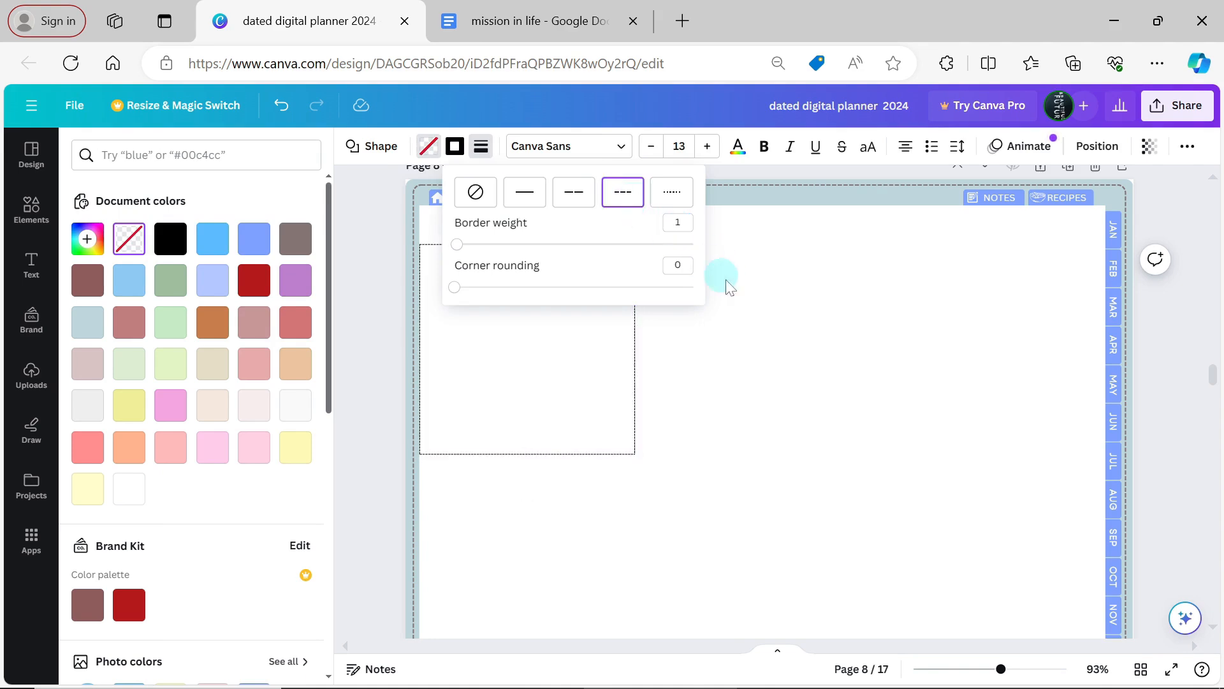
left_click(739, 297)
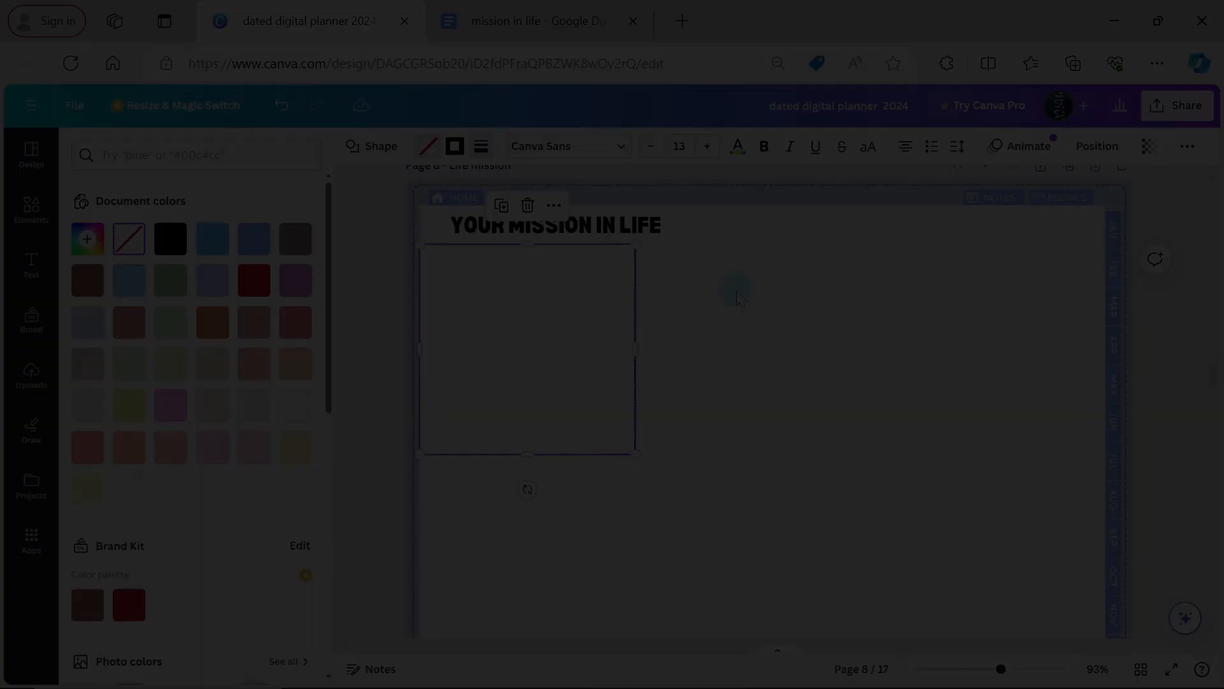
Copy the introductory "Take time to introspect" paragraph from the mission in life Google Docs document onto Canva's Life mission page
left_click(512, 21)
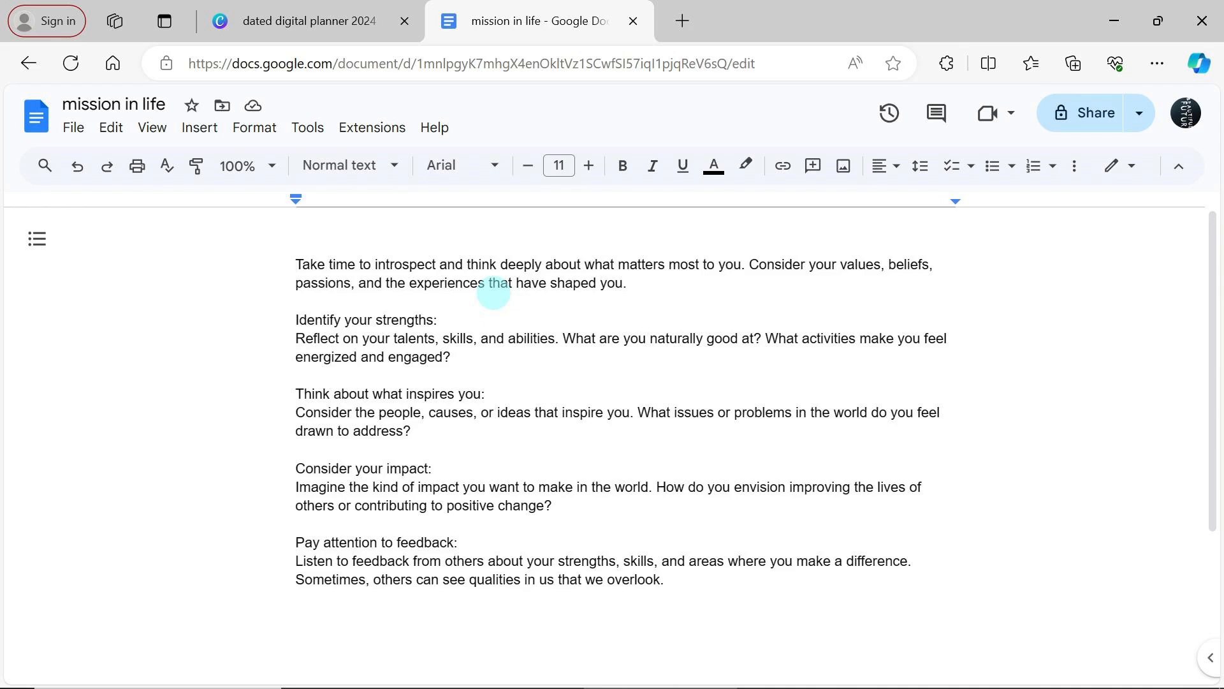
left_click_drag(295, 264, 625, 284)
right_click(584, 278)
left_click(621, 262)
left_click(313, 23)
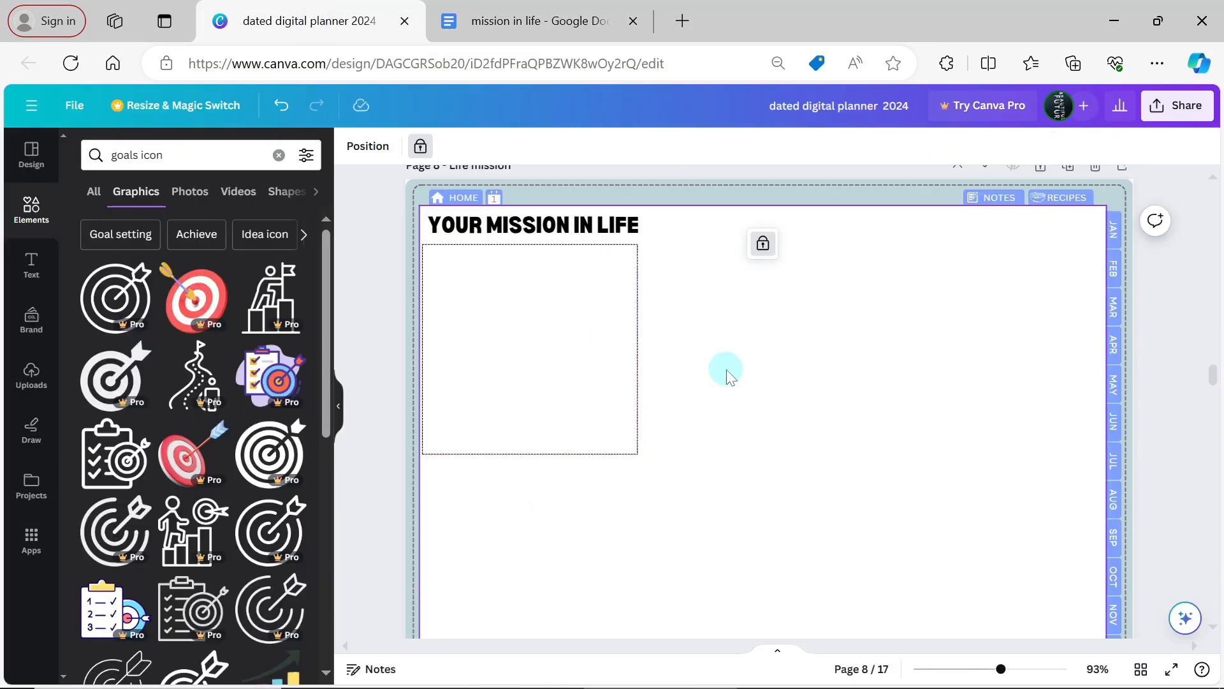
key("ctrl+v")
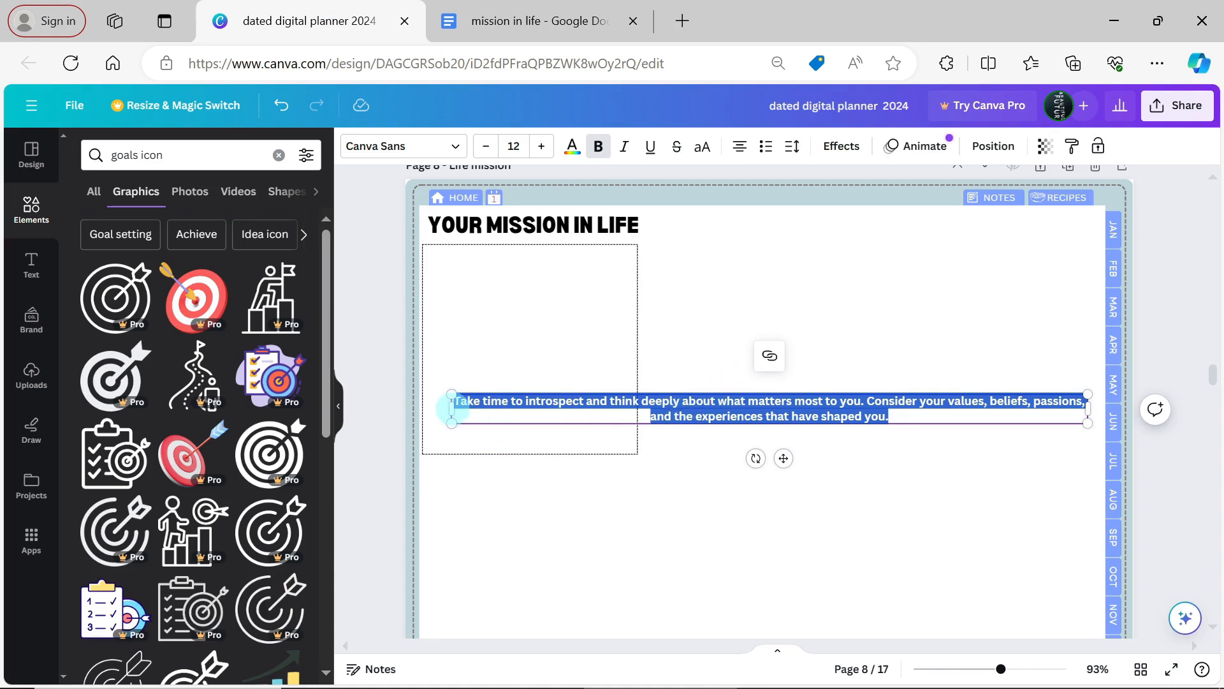
Narrow the pasted paragraph to the dashed rectangle's width at font size 10 and place it inside the rectangle's upper part
left_click_drag(451, 409, 783, 404)
left_click_drag(947, 477, 581, 330)
left_click(513, 147)
type("9")
key("Return")
left_click_drag(721, 265, 638, 266)
key("ctrl+shift+period")
Lower the dashed rectangle's upper edge until it starts just below the introductory paragraph
left_click(535, 264)
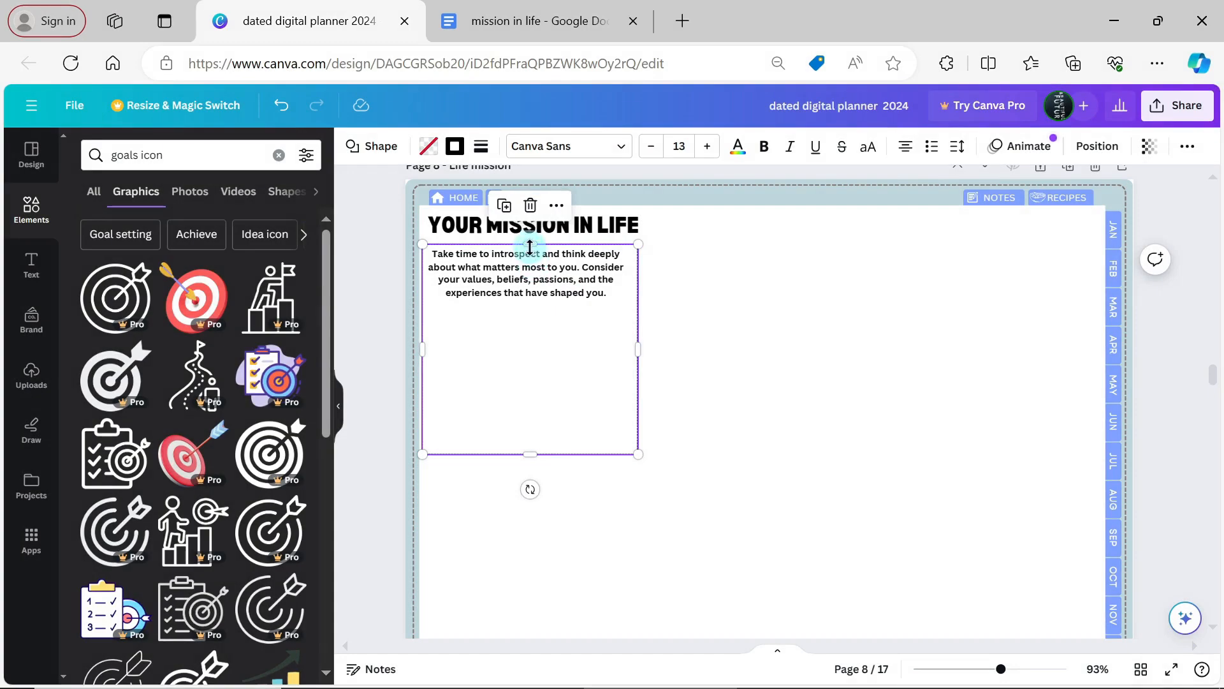
left_click_drag(530, 245, 615, 299)
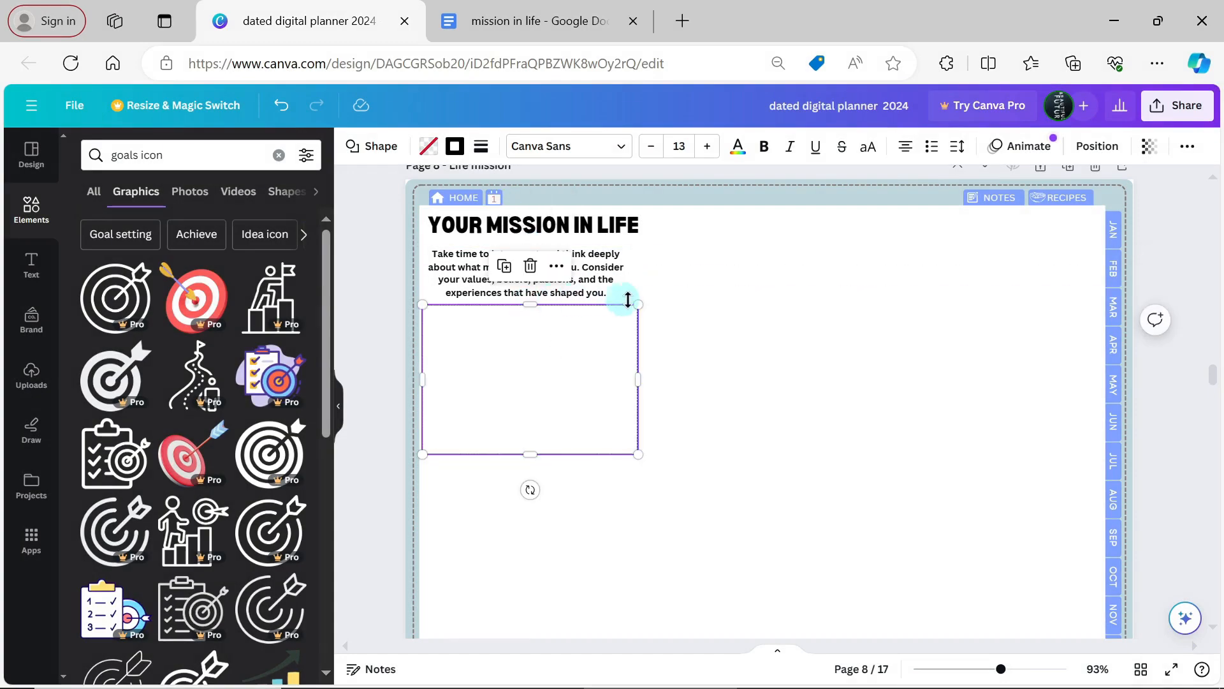
left_click(676, 303)
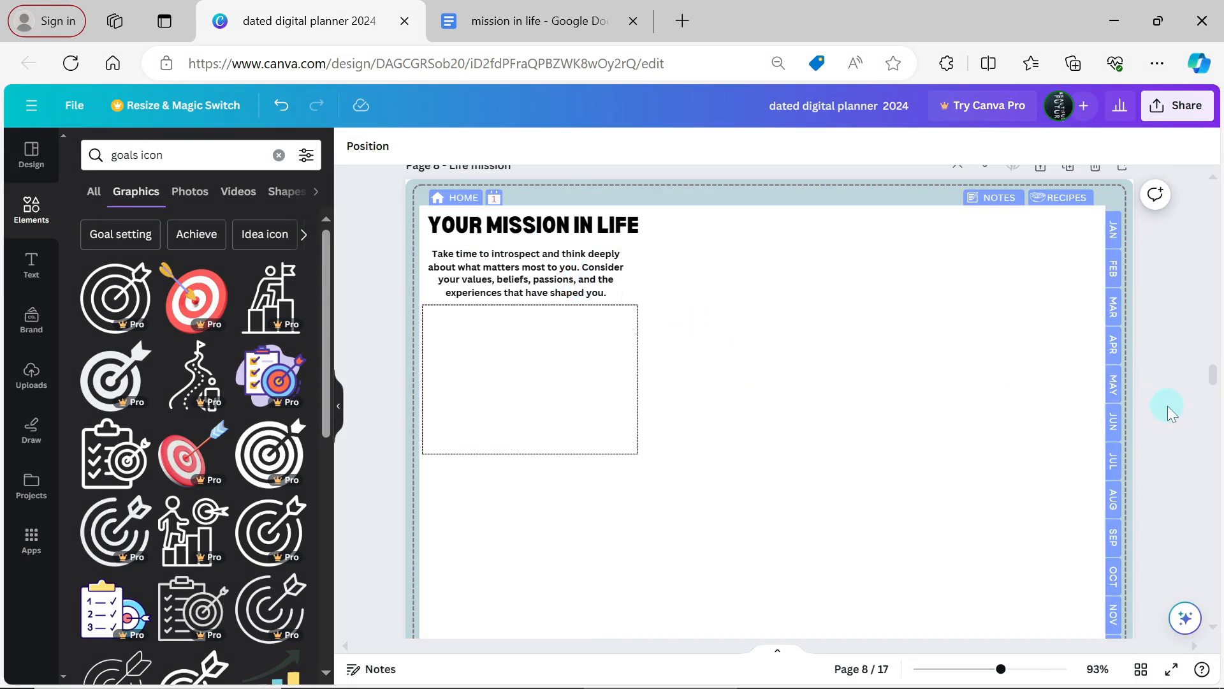
Add a second rectangle with no fill, a solid border of weight 1 and corner rounding 8
key("r")
left_click(428, 146)
left_click(128, 238)
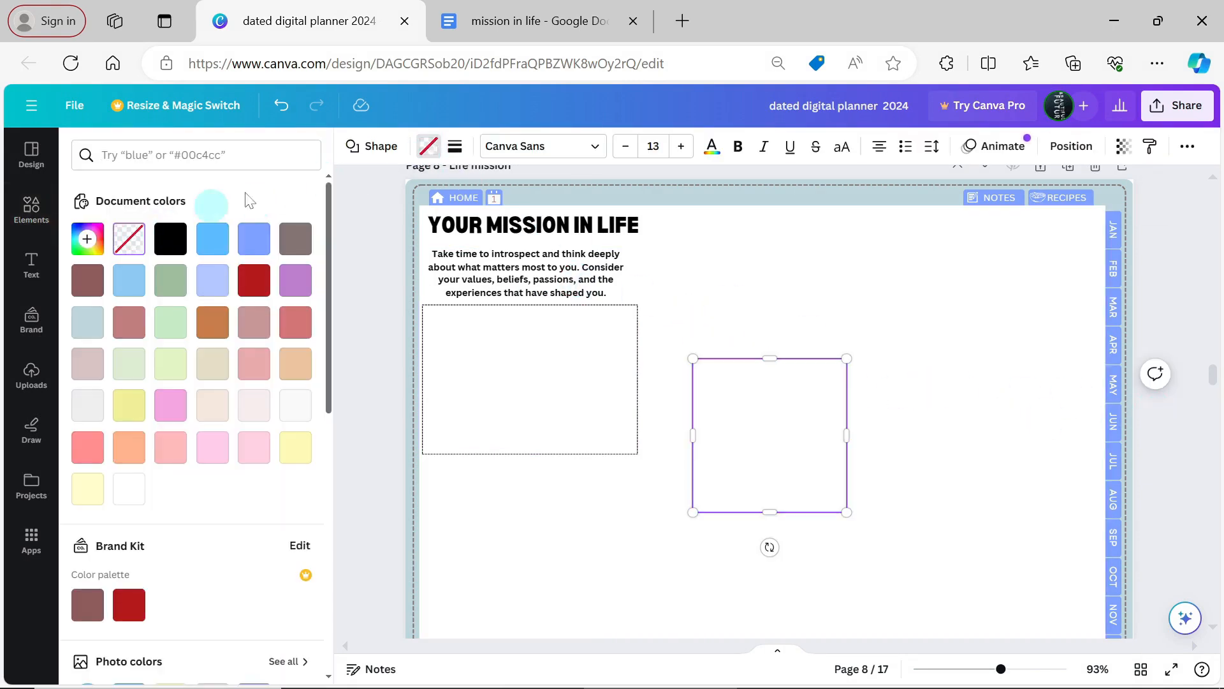
left_click(455, 146)
left_click(677, 223)
type("1")
left_click(674, 266)
type("8")
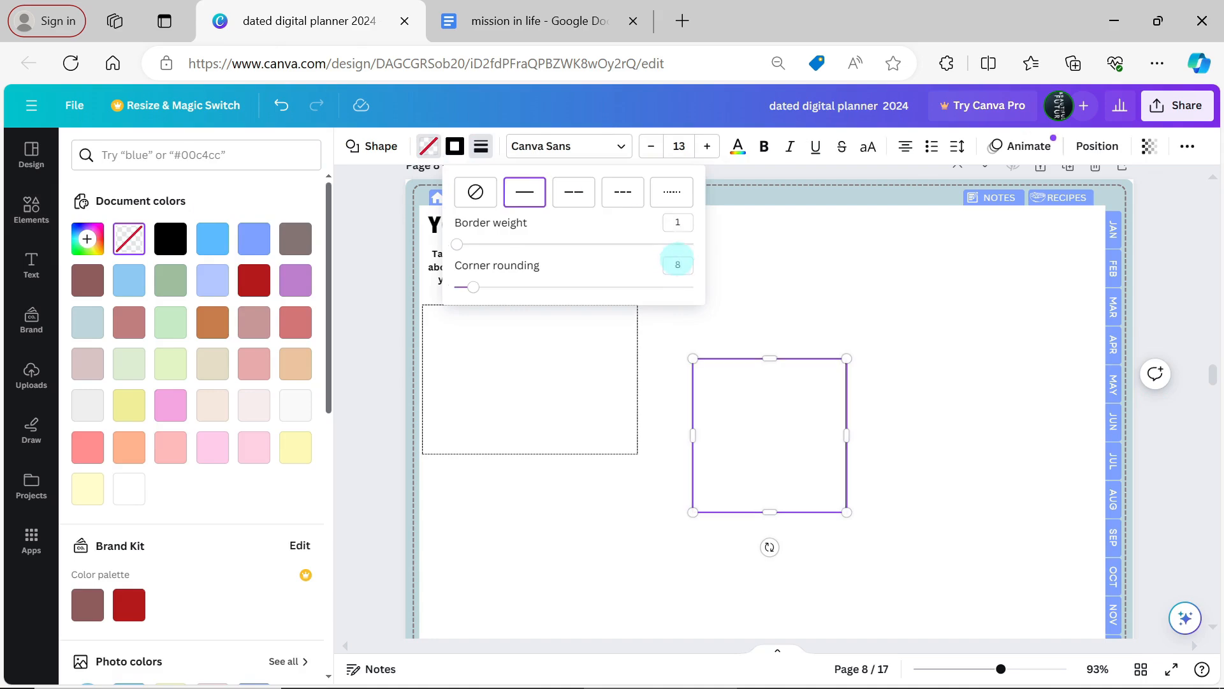
Recolor the rounded rectangle's border light red and resize it to frame the introductory paragraph at the dashed box's full width
left_click(454, 146)
left_click(295, 407)
left_click_drag(770, 513, 770, 413)
left_click_drag(791, 391, 523, 279)
left_click_drag(1001, 669, 1024, 668)
scroll(1186, 303, "left", 4)
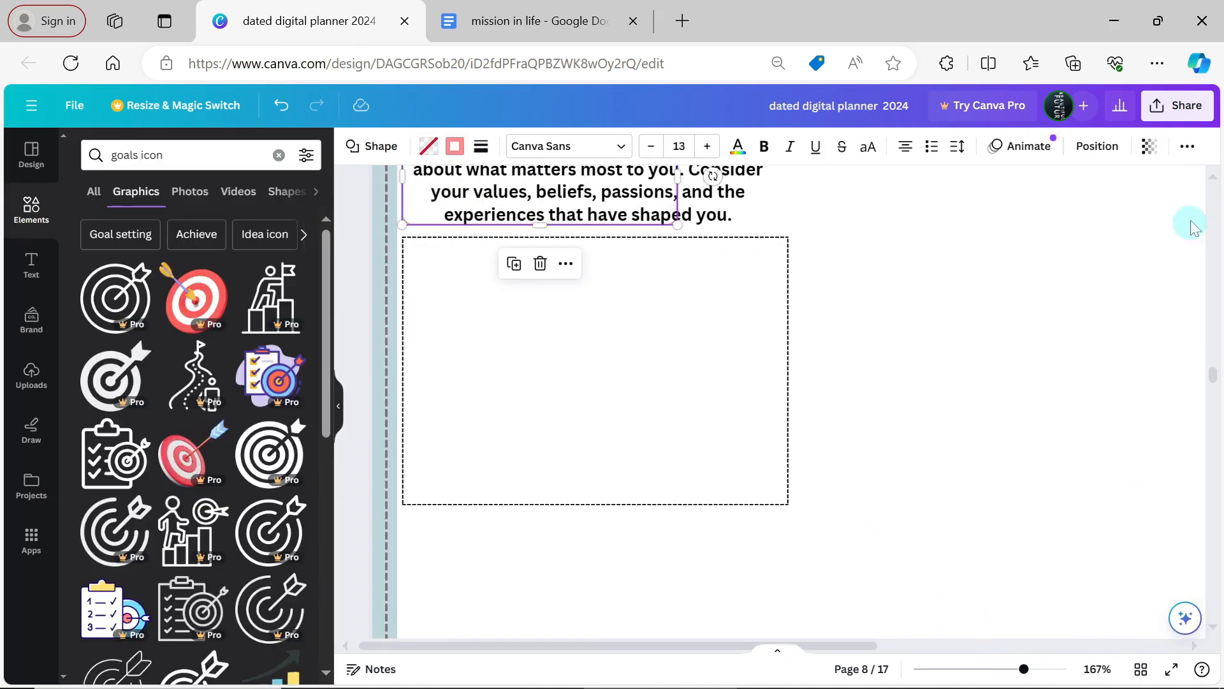
scroll(1098, 245, "up", 2)
left_click_drag(679, 297, 789, 297)
Fit the paragraph's text box to both side edges of the rounded frame
left_click(582, 331)
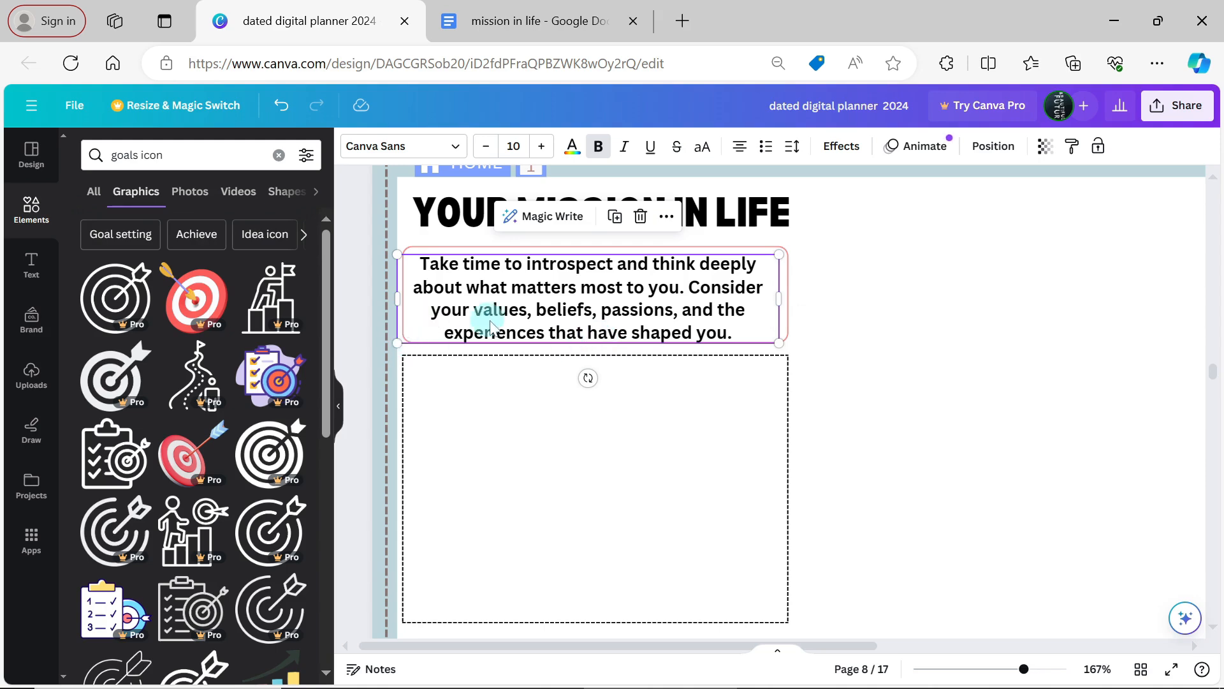
left_click_drag(397, 294, 403, 294)
left_click_drag(780, 295, 789, 297)
left_click(832, 322)
left_click(686, 342)
left_click_drag(596, 342, 597, 622)
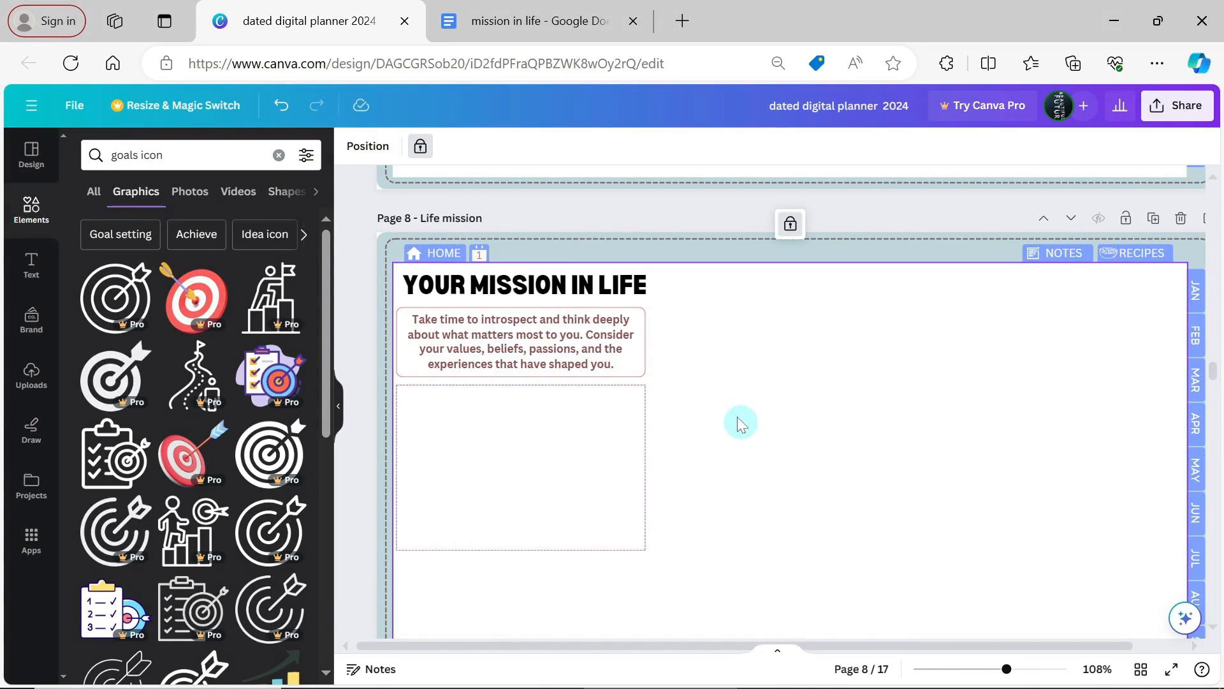
Duplicate the framed paragraph with its dashed box twice to form a row of three columns
left_click_drag(720, 339, 535, 426)
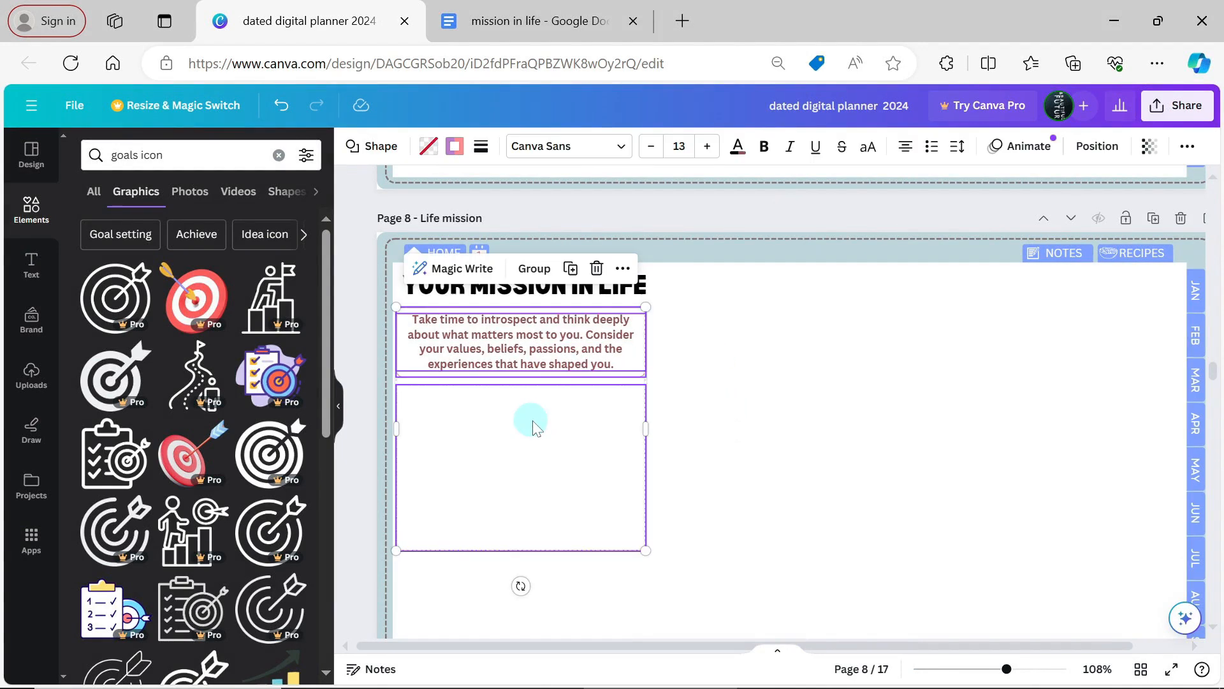
left_click(569, 271)
left_click_drag(550, 584, 814, 516)
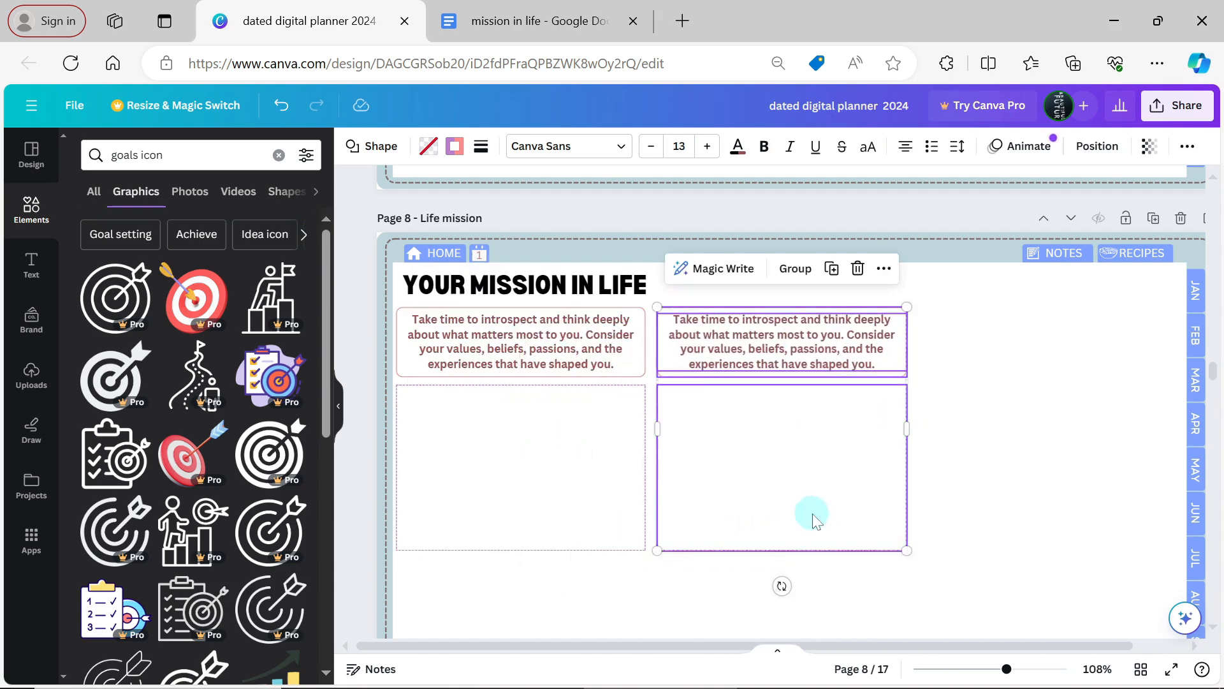
left_click(831, 267)
left_click(765, 527)
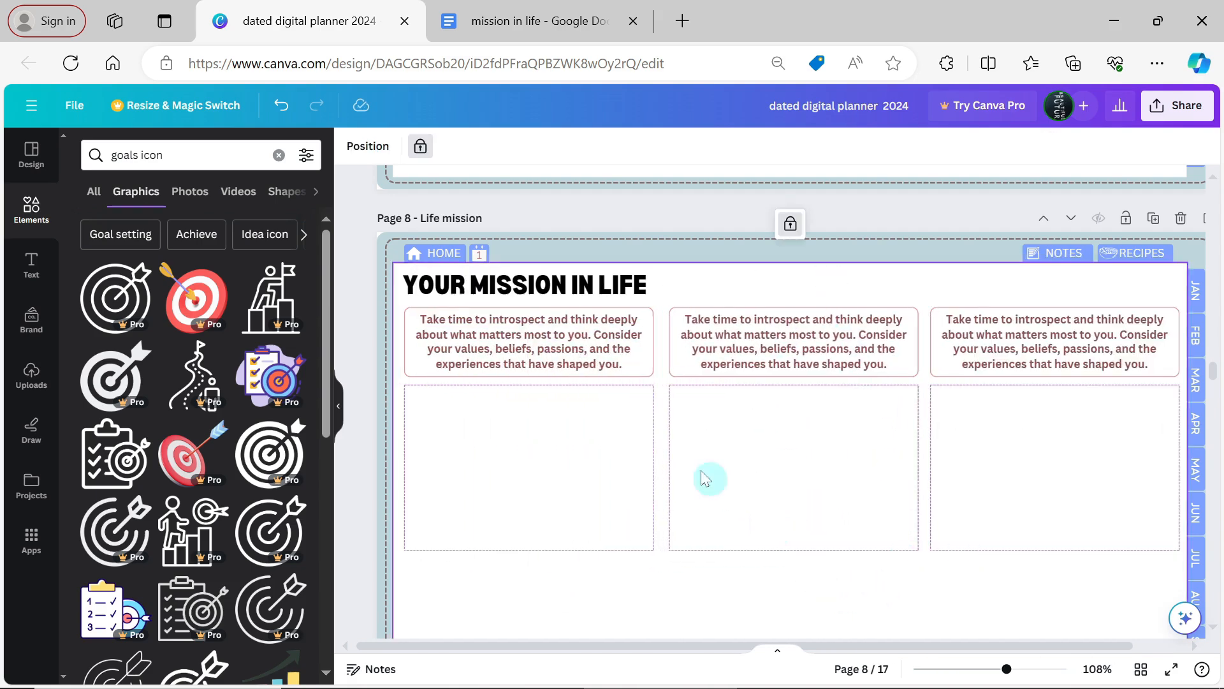
Delete the first column's paragraph and resize its shapes into a slim header frame above a taller dashed box
left_click(577, 356)
key("Delete")
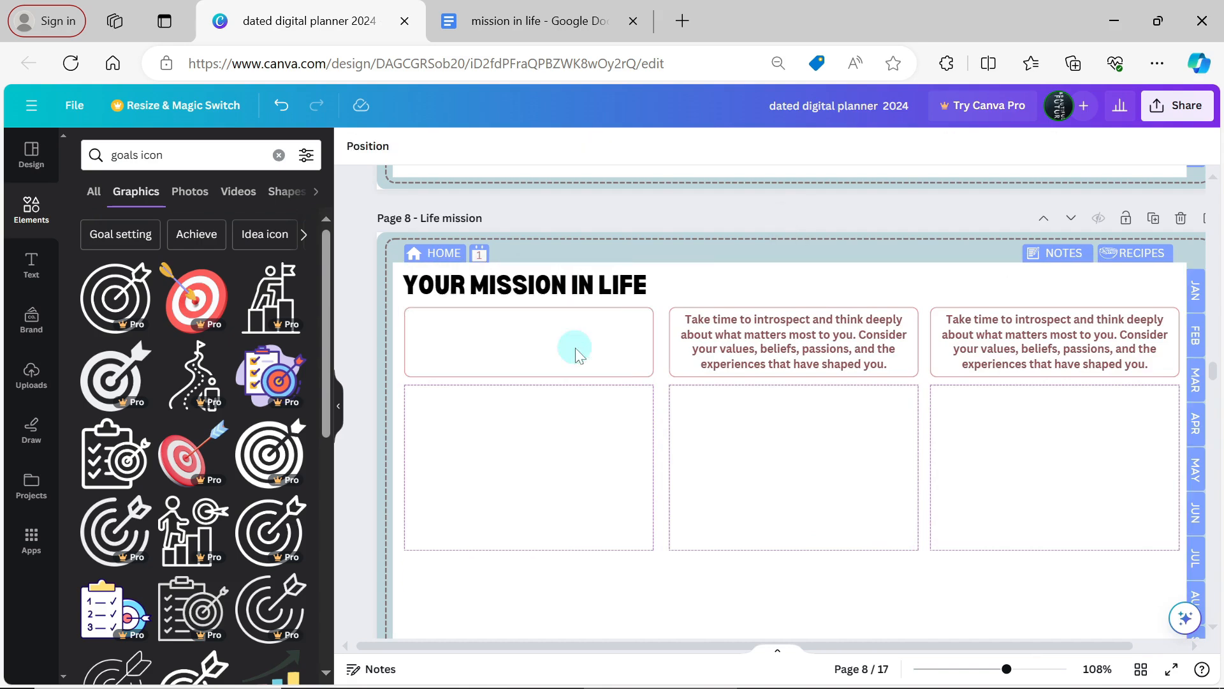
left_click(536, 326)
left_click_drag(527, 377, 527, 366)
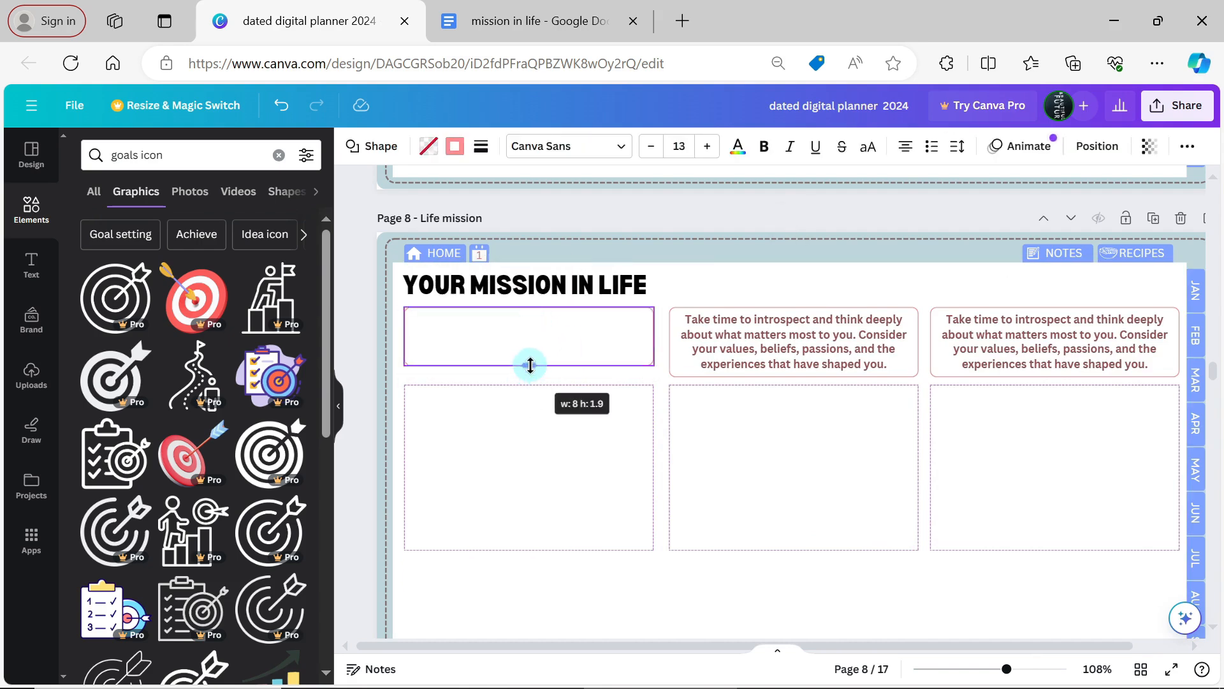
left_click_drag(527, 319, 527, 327)
left_click(529, 395)
left_click_drag(529, 392, 529, 371)
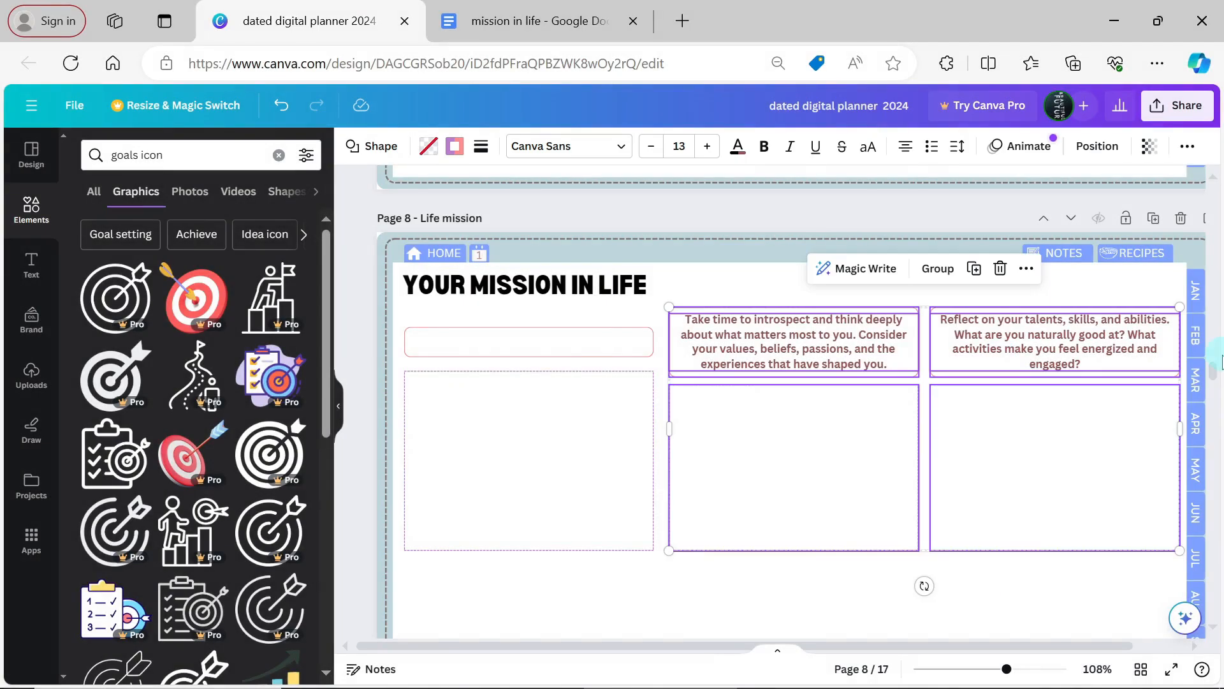
Copy the framed paragraphs and dashed boxes into a second row of three columns filling the page's lower half
scroll(986, 342, "down", 3)
left_click_drag(1001, 305, 989, 545)
left_click_drag(598, 419, 743, 473)
left_click(784, 386, "shift")
left_click(845, 309)
left_click_drag(894, 514, 616, 499)
left_click(570, 284)
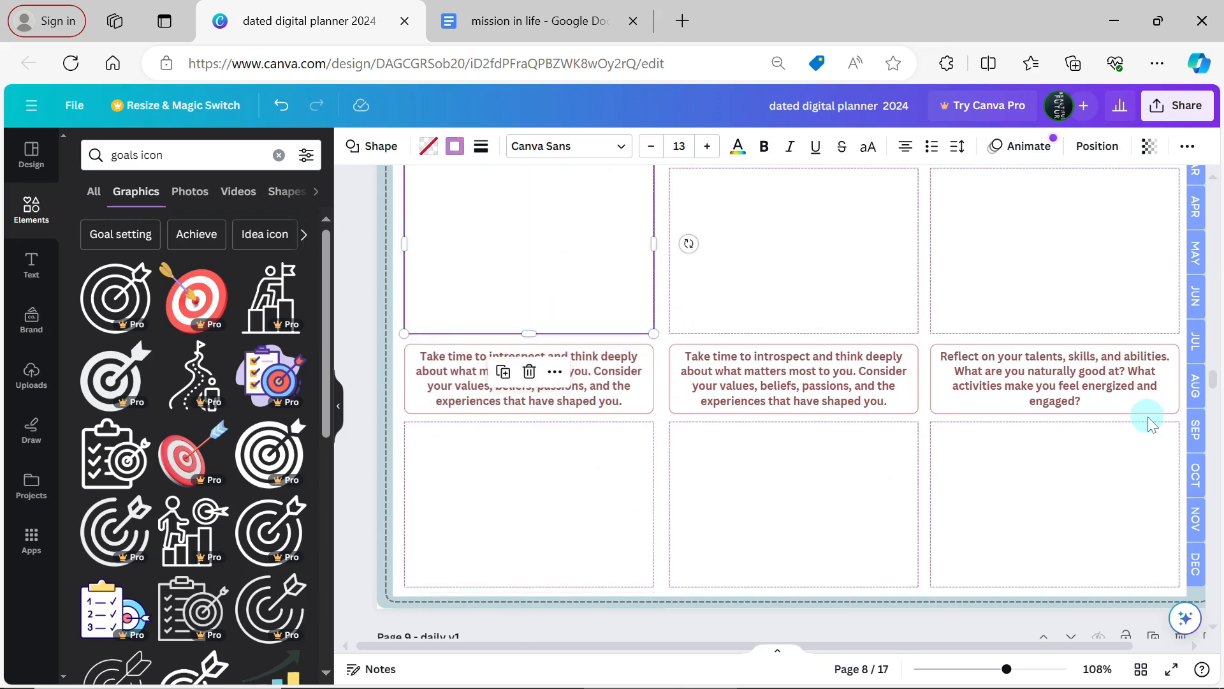
Replace the lower row's first paragraph with the document's "Consider the people, causes, or ideas" text and center it in its frame
left_click(438, 399)
left_click(504, 21)
left_click_drag(297, 412, 433, 428)
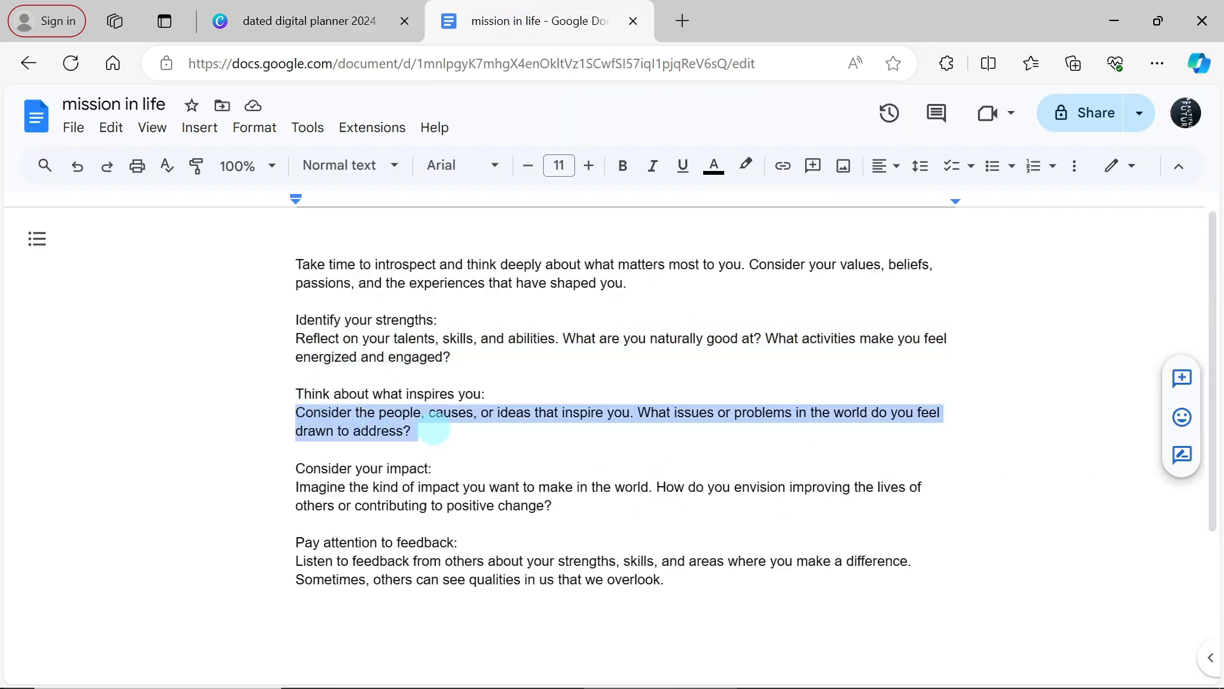
key("ctrl+c")
left_click(307, 18)
double_click(484, 361)
key("ctrl+v")
key("BackSpace")
left_click_drag(545, 427, 545, 435)
Replace the lower row's middle paragraph with the document's "Imagine the kind of impact" text
left_click(510, 21)
left_click_drag(297, 487, 553, 507)
left_click(307, 19)
double_click(793, 379)
key("ctrl+v")
Replace the lower row's last paragraph with the document's "Listen to feedback from others" text
left_click(510, 20)
left_click_drag(296, 561, 667, 583)
key("ctrl+c")
left_click(307, 19)
double_click(1055, 379)
key("ctrl+v")
Copy the dot grid below WORRIES FOR ANOTHER DAY on the daily v1 page
scroll(583, 340, "up", 3)
left_click(584, 339)
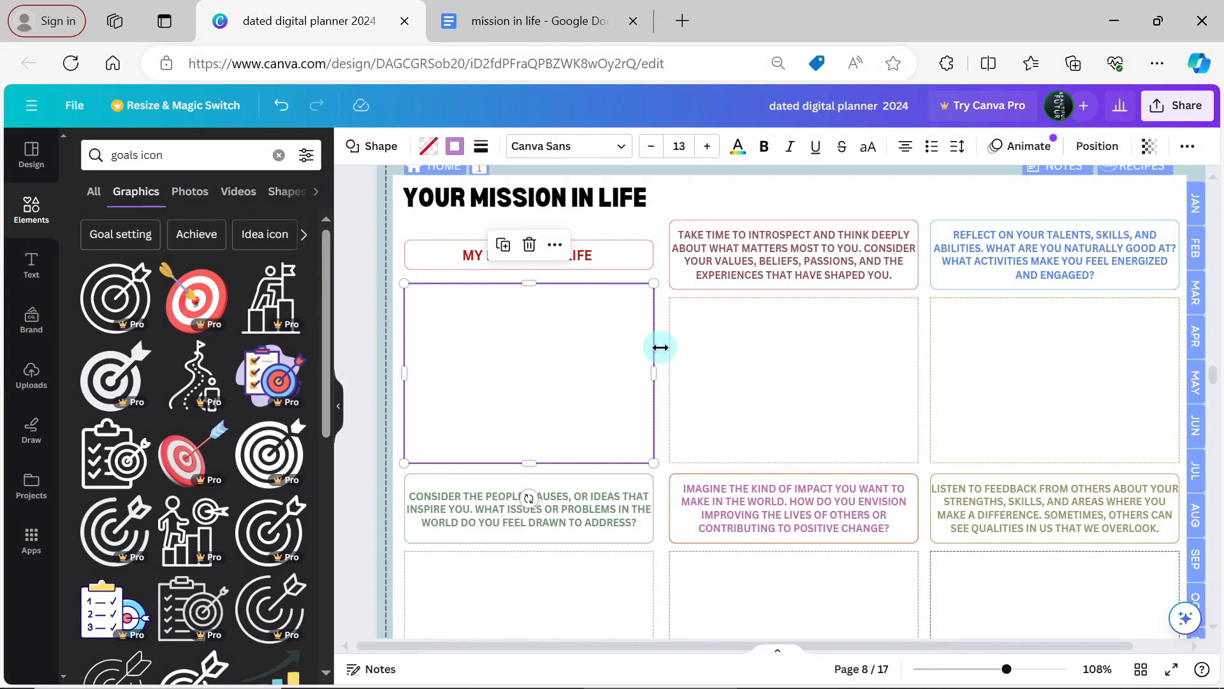
left_click_drag(1216, 380, 1220, 413)
left_click(683, 436)
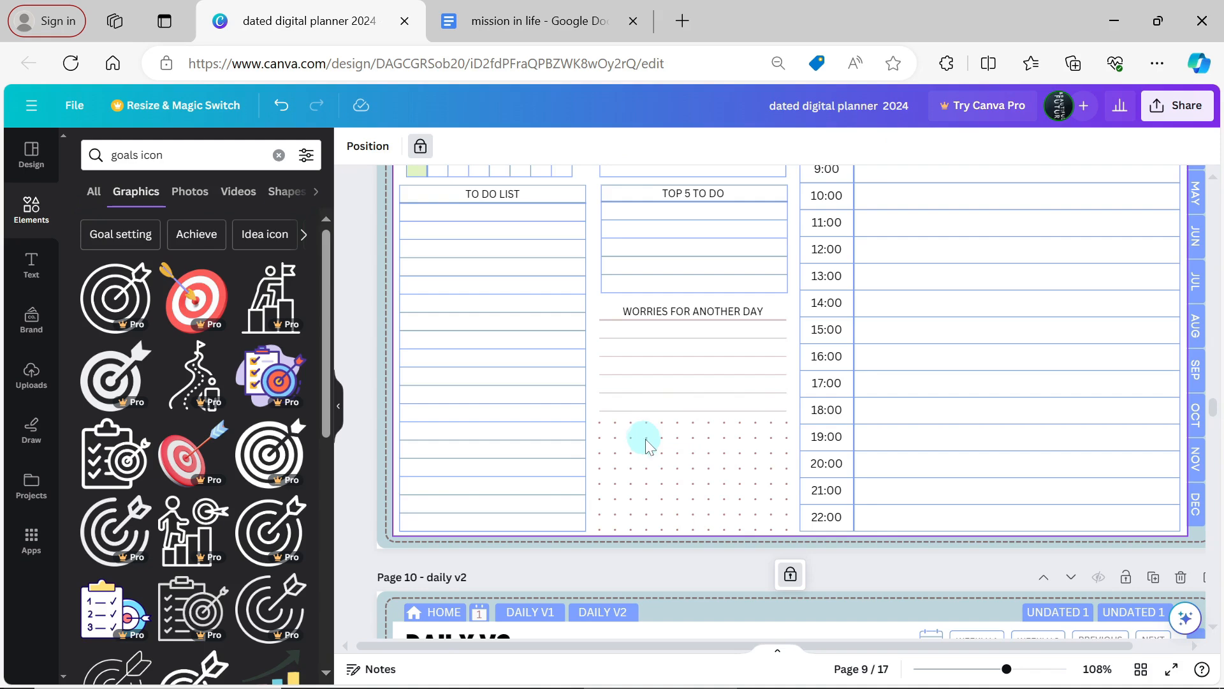
left_click_drag(993, 661, 1026, 669)
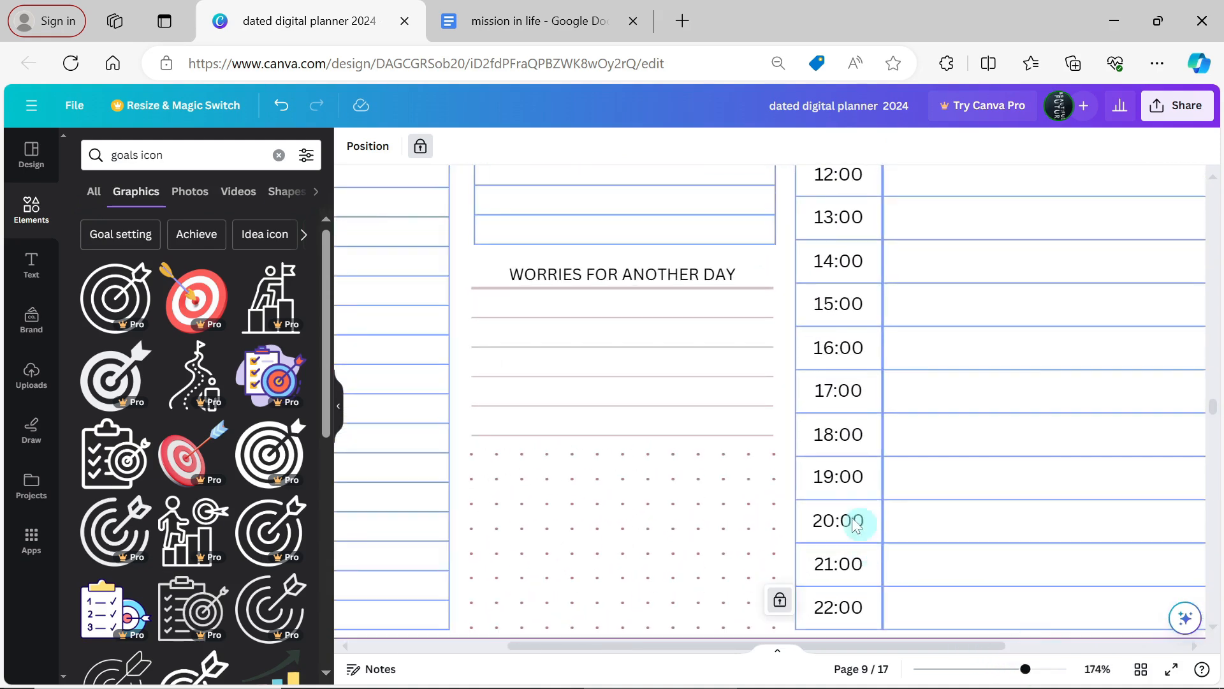
left_click(778, 451)
left_click_drag(457, 438, 771, 627)
key("ctrl+c")
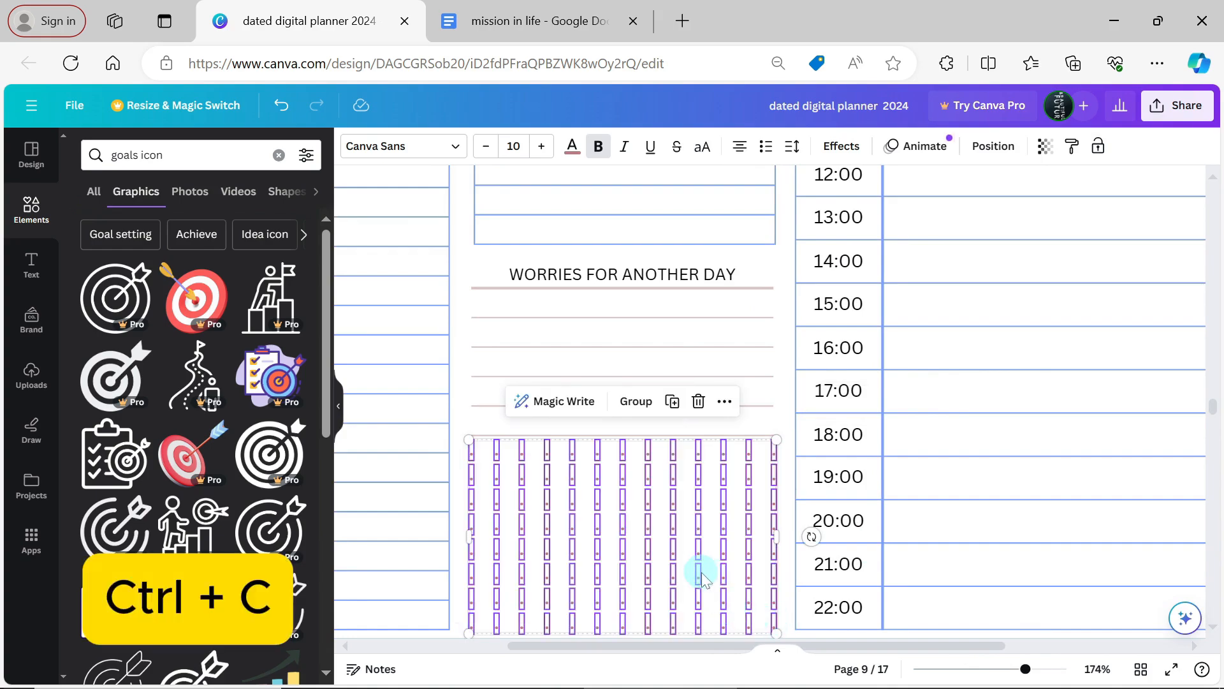
Delete the dashed box below the MY MISSION IN LIFE header on the Life mission page
left_click(986, 669)
left_click_drag(1213, 411, 1213, 383)
left_click_drag(987, 669, 1024, 664)
left_click_drag(972, 645, 829, 630)
left_click_drag(1213, 381, 1213, 377)
left_click(743, 372)
key("Delete")
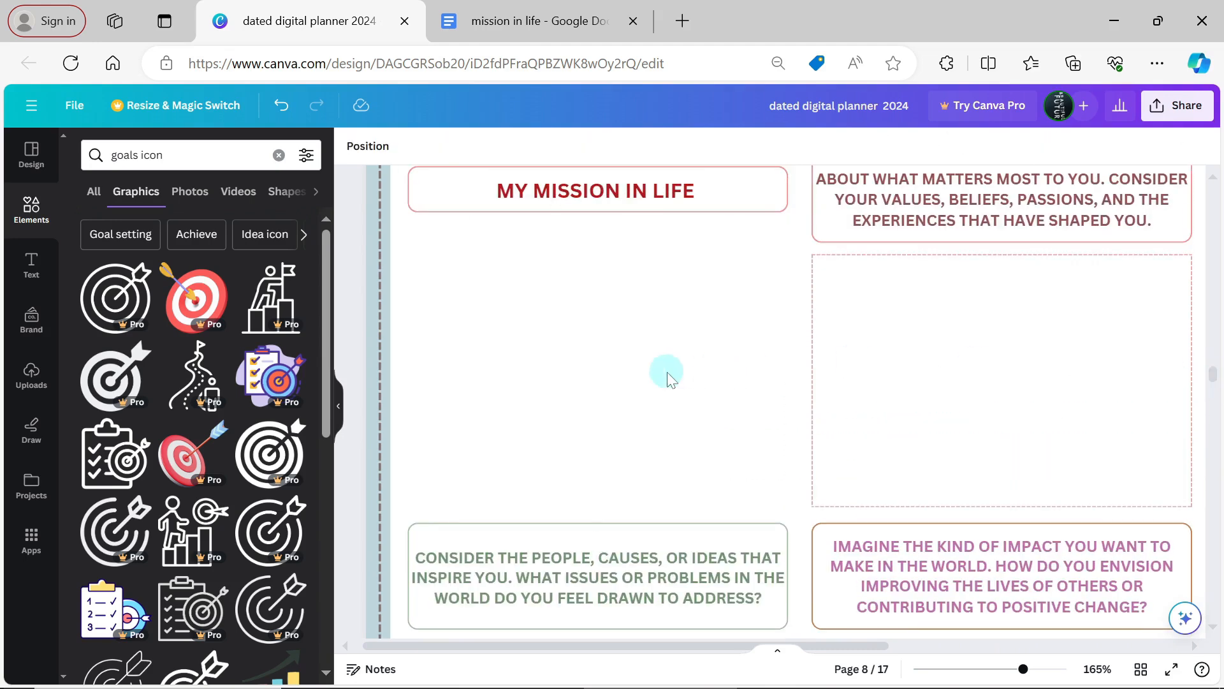
Paste the dot grid below the MY MISSION IN LIFE header, aligned with the header's left edge
key("ctrl+z")
left_click_drag(682, 323, 543, 289)
left_click(483, 255)
left_click_drag(784, 271, 449, 477)
left_click_drag(561, 449, 484, 400)
Duplicate the dot grid's last column four times to extend the grid across the header's width
left_click_drag(728, 240, 692, 412)
key("ctrl+d")
left_click_drag(733, 462, 735, 443)
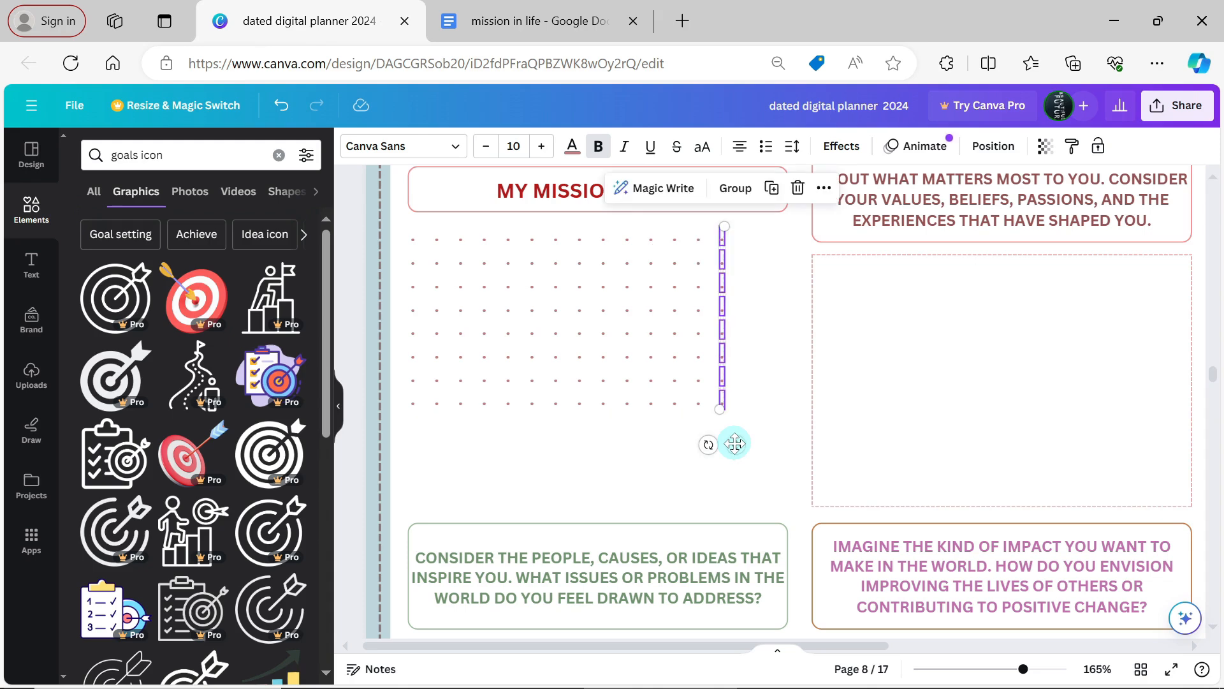
left_click(771, 190)
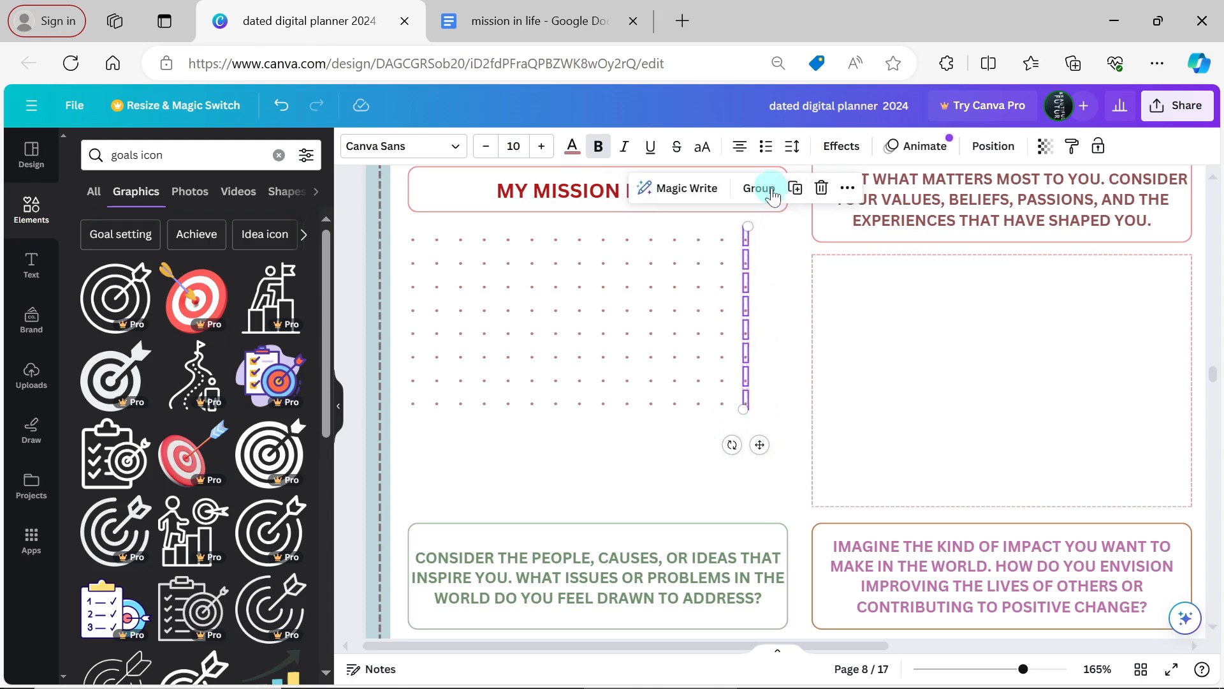
left_click(795, 190)
left_click(819, 188)
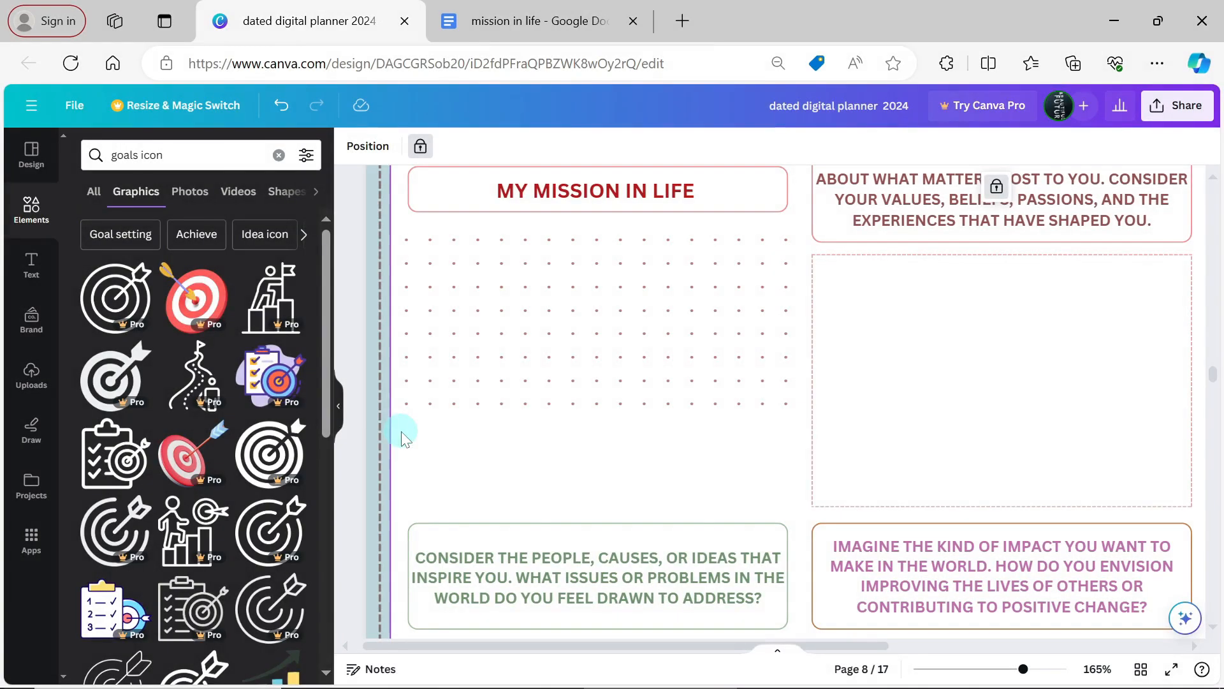
Select the bottom three rows of the dot grid under MY MISSION IN LIFE
left_click(408, 366)
left_click_drag(409, 368, 797, 356)
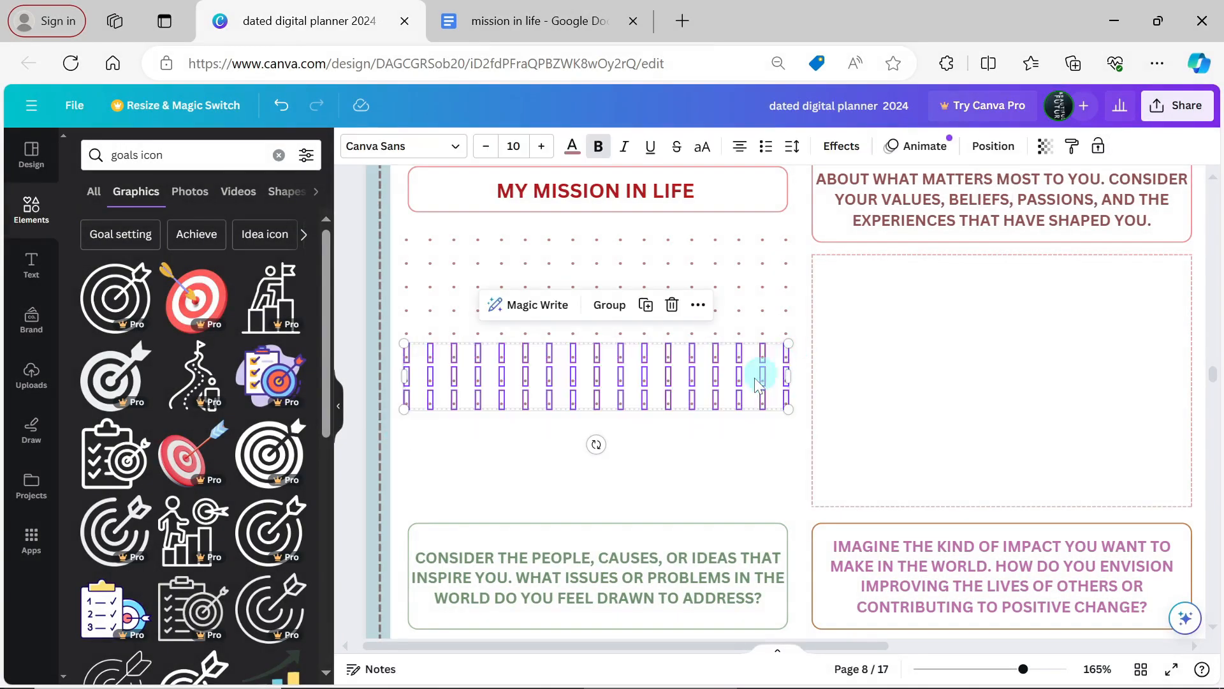